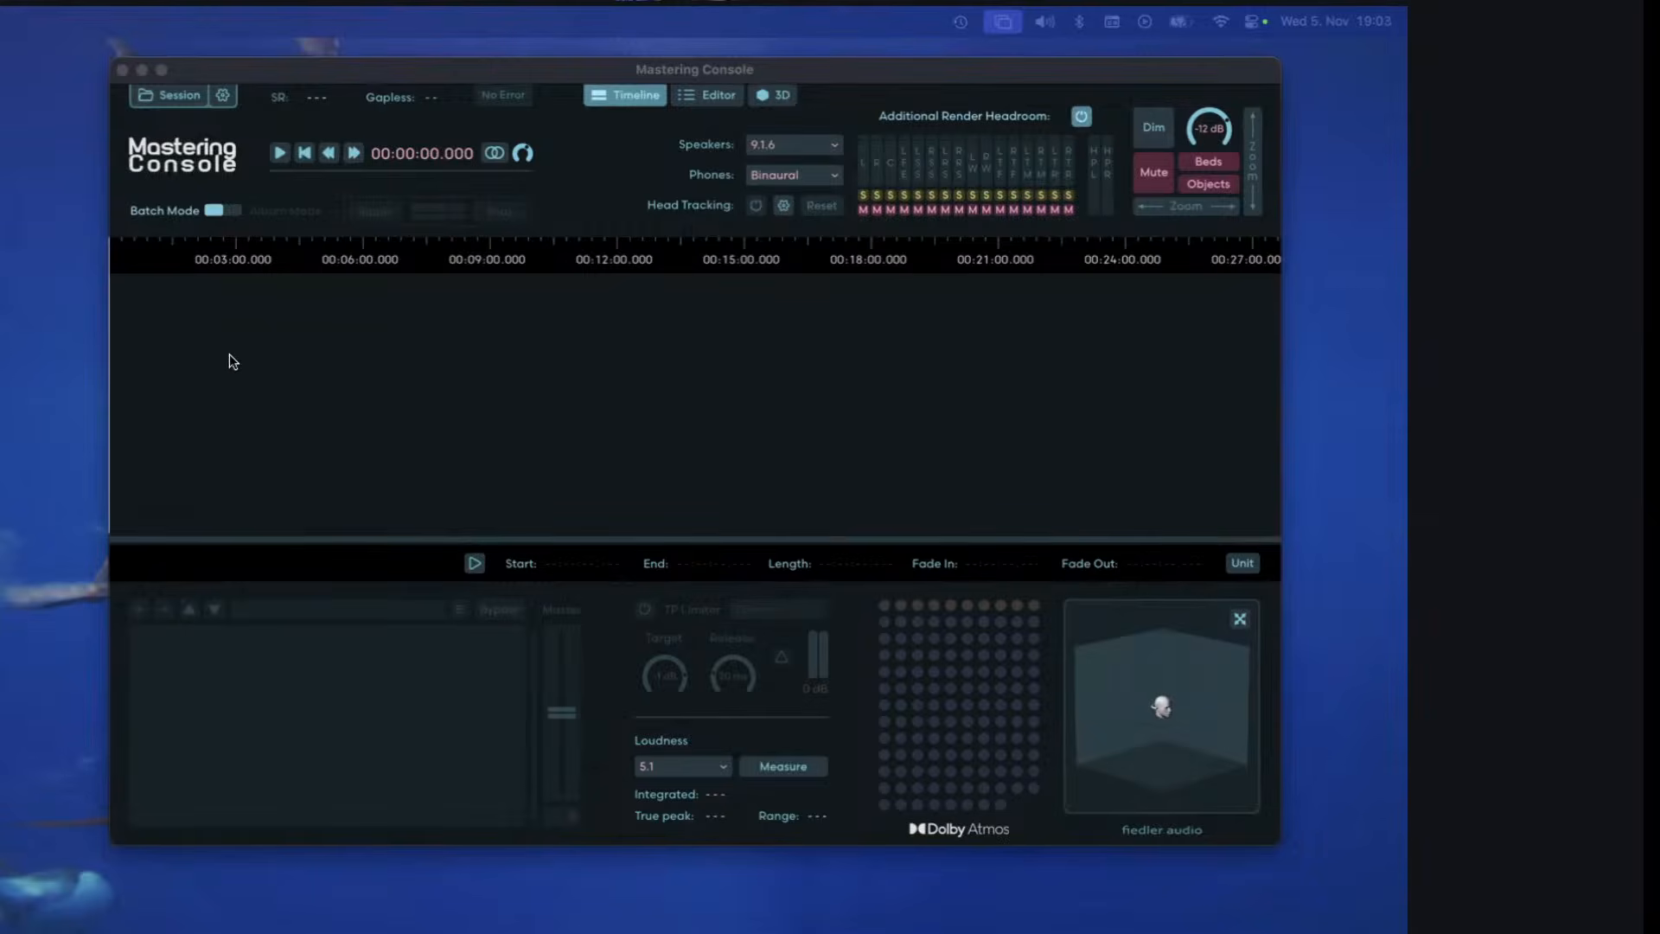
Open the recent session xfade1.mcs.
click(173, 96)
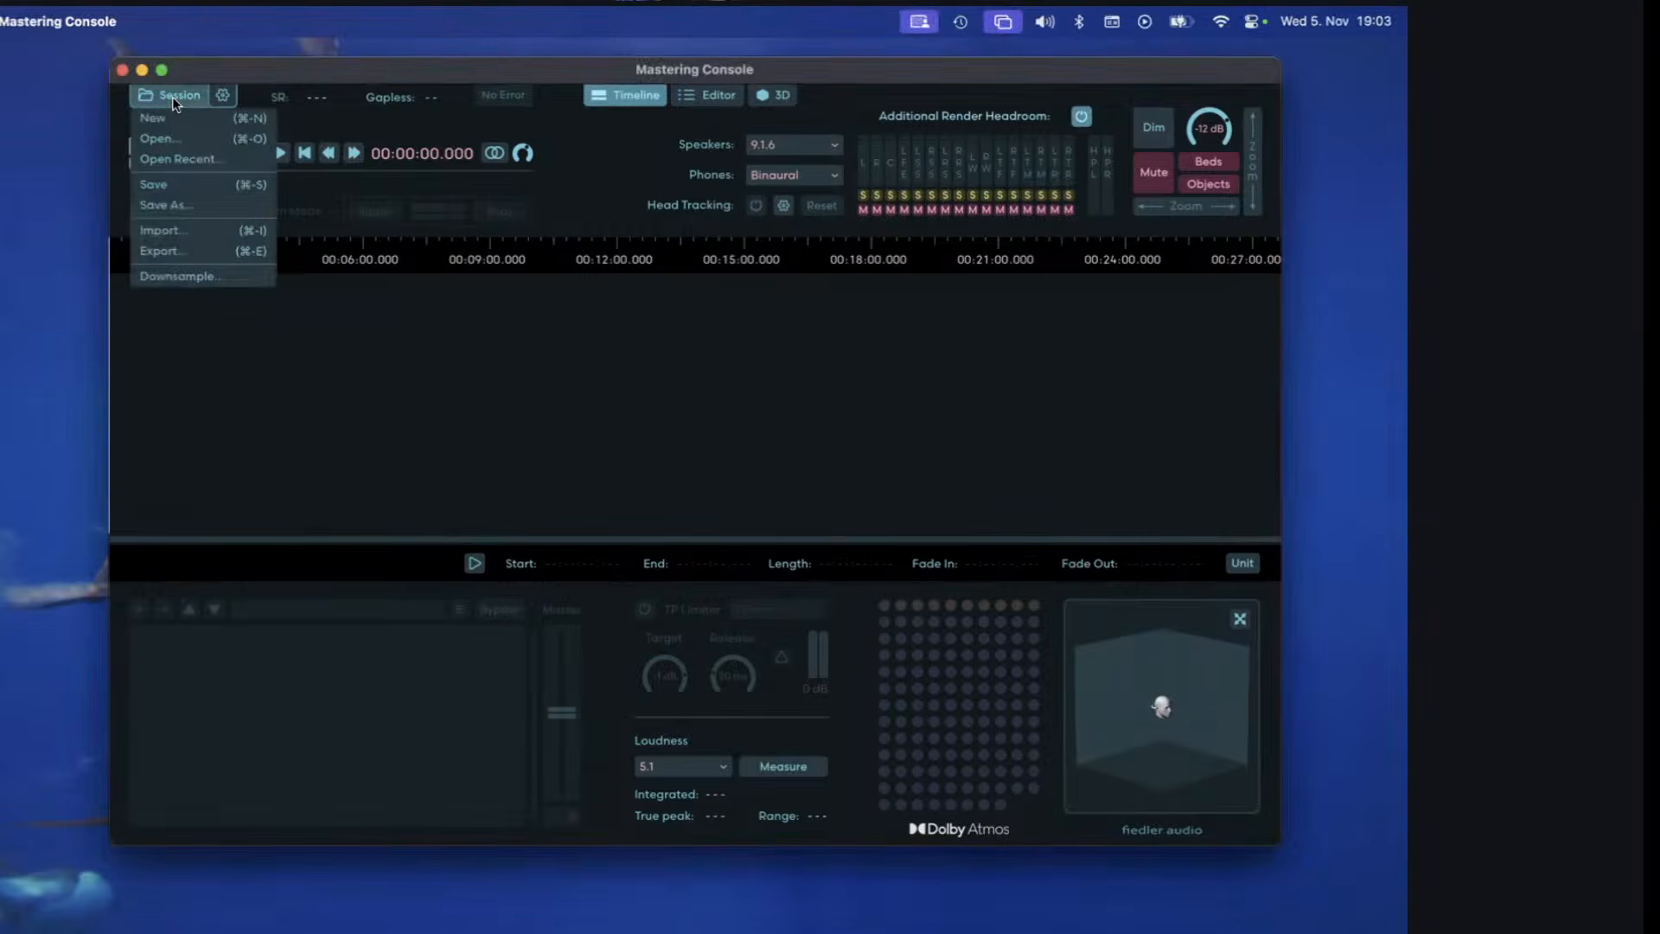
click(222, 156)
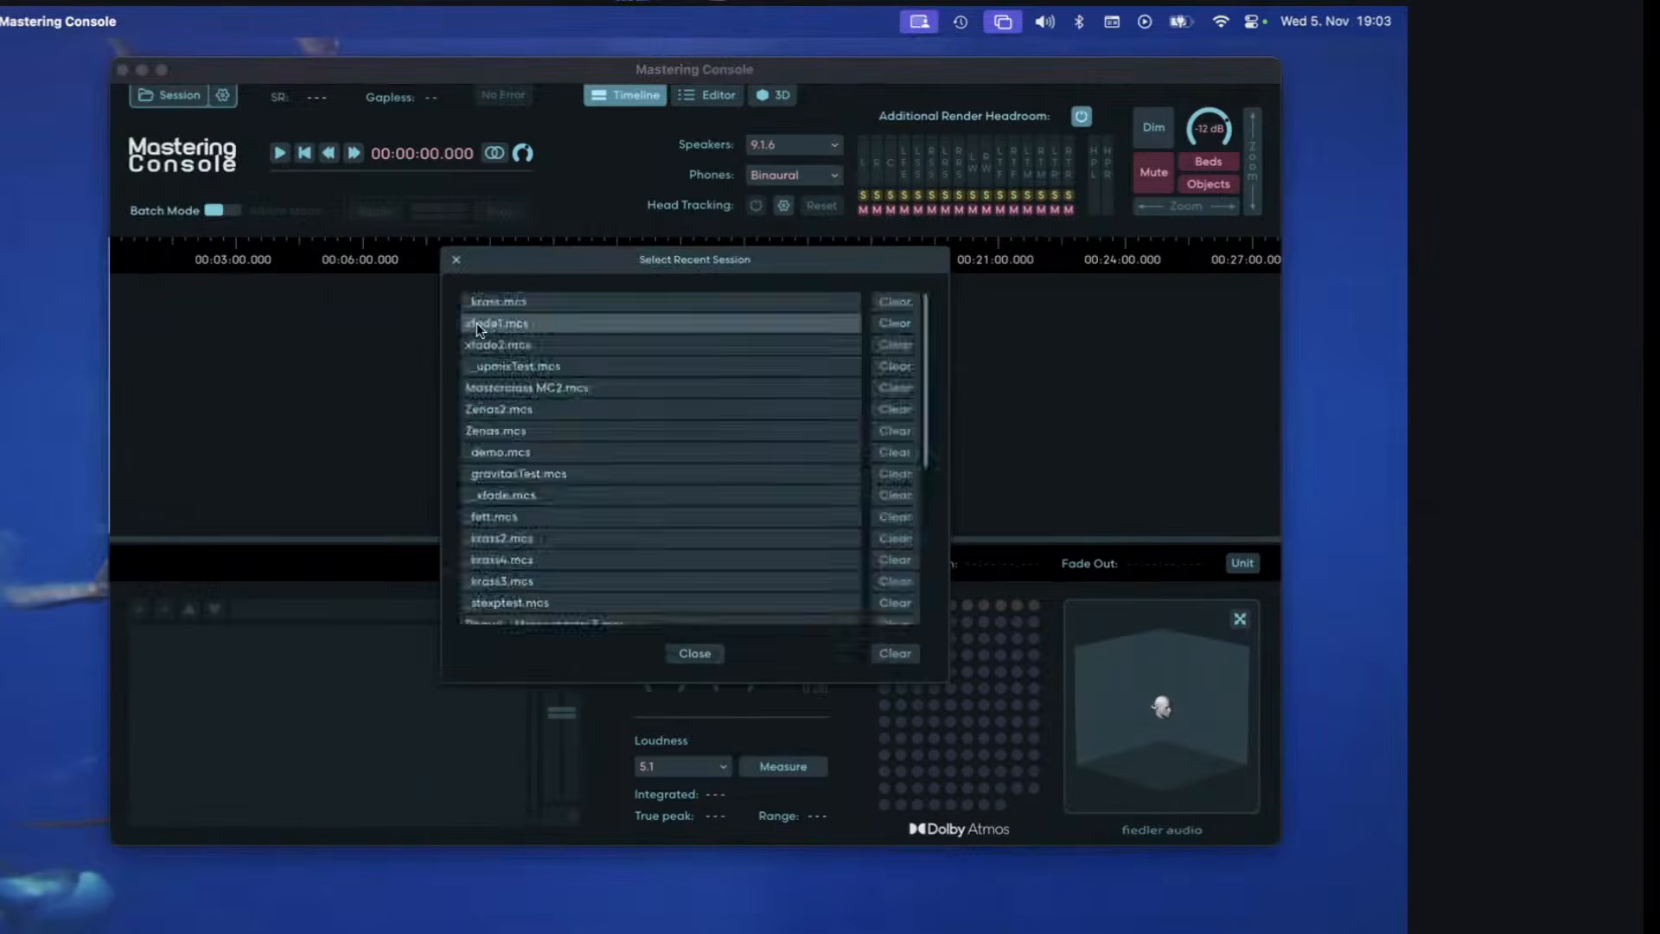
double_click(476, 323)
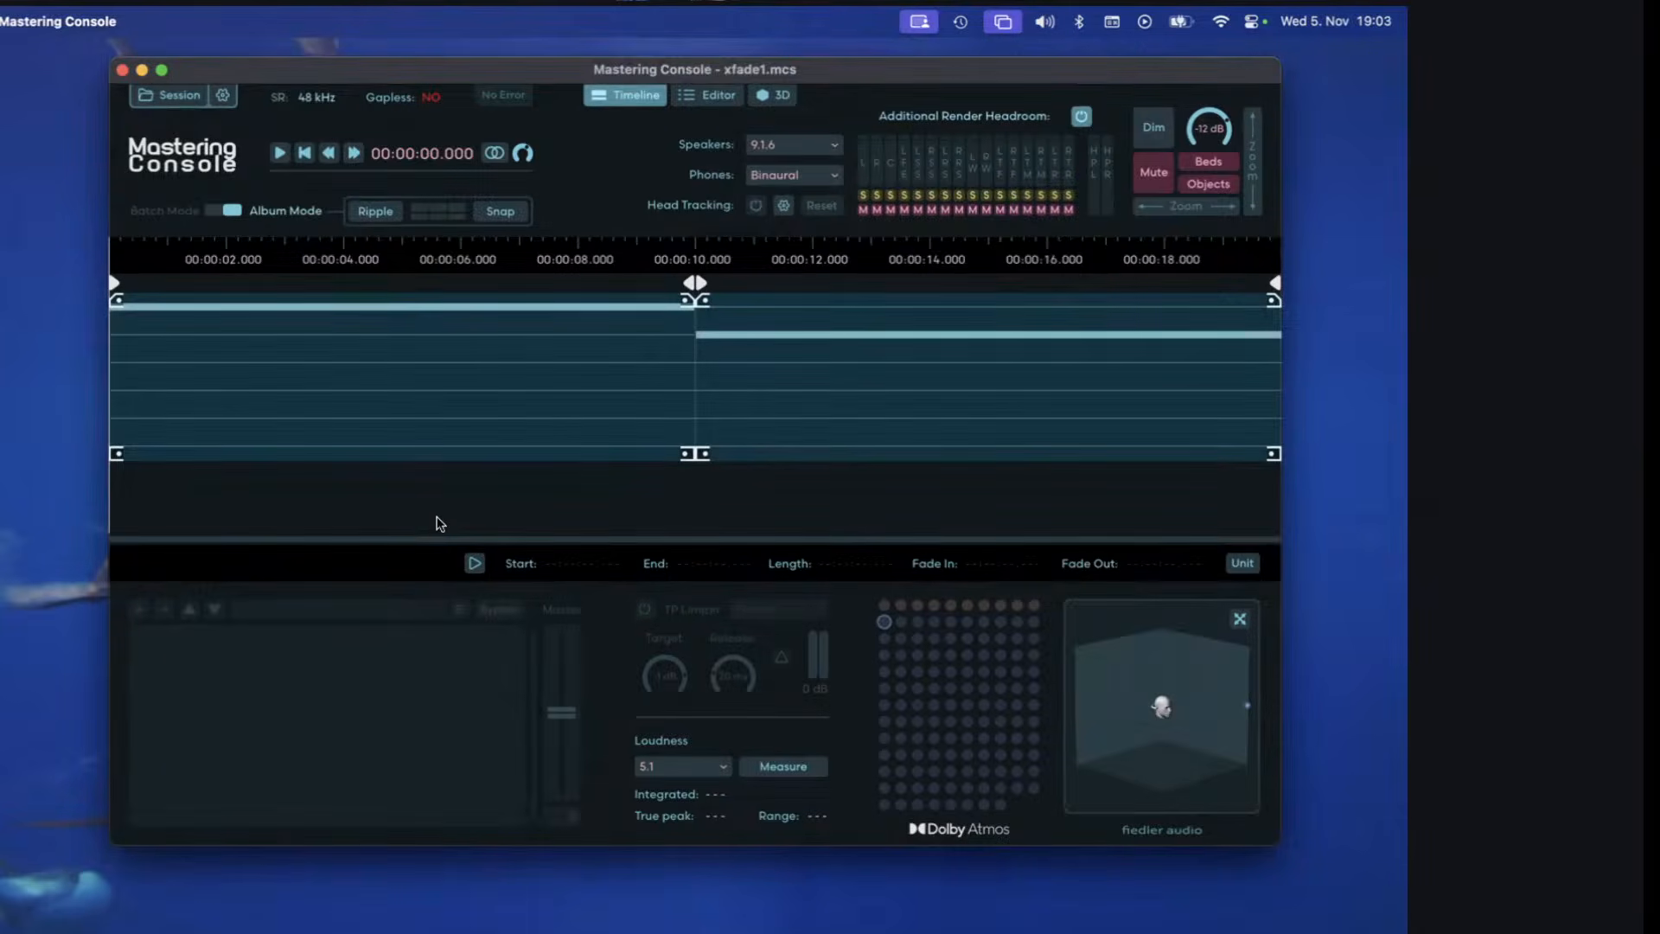
Examine the object channel in the editor and inspect the _objectLeft.wav and _objectRight.wav clips in the timeline.
click(721, 90)
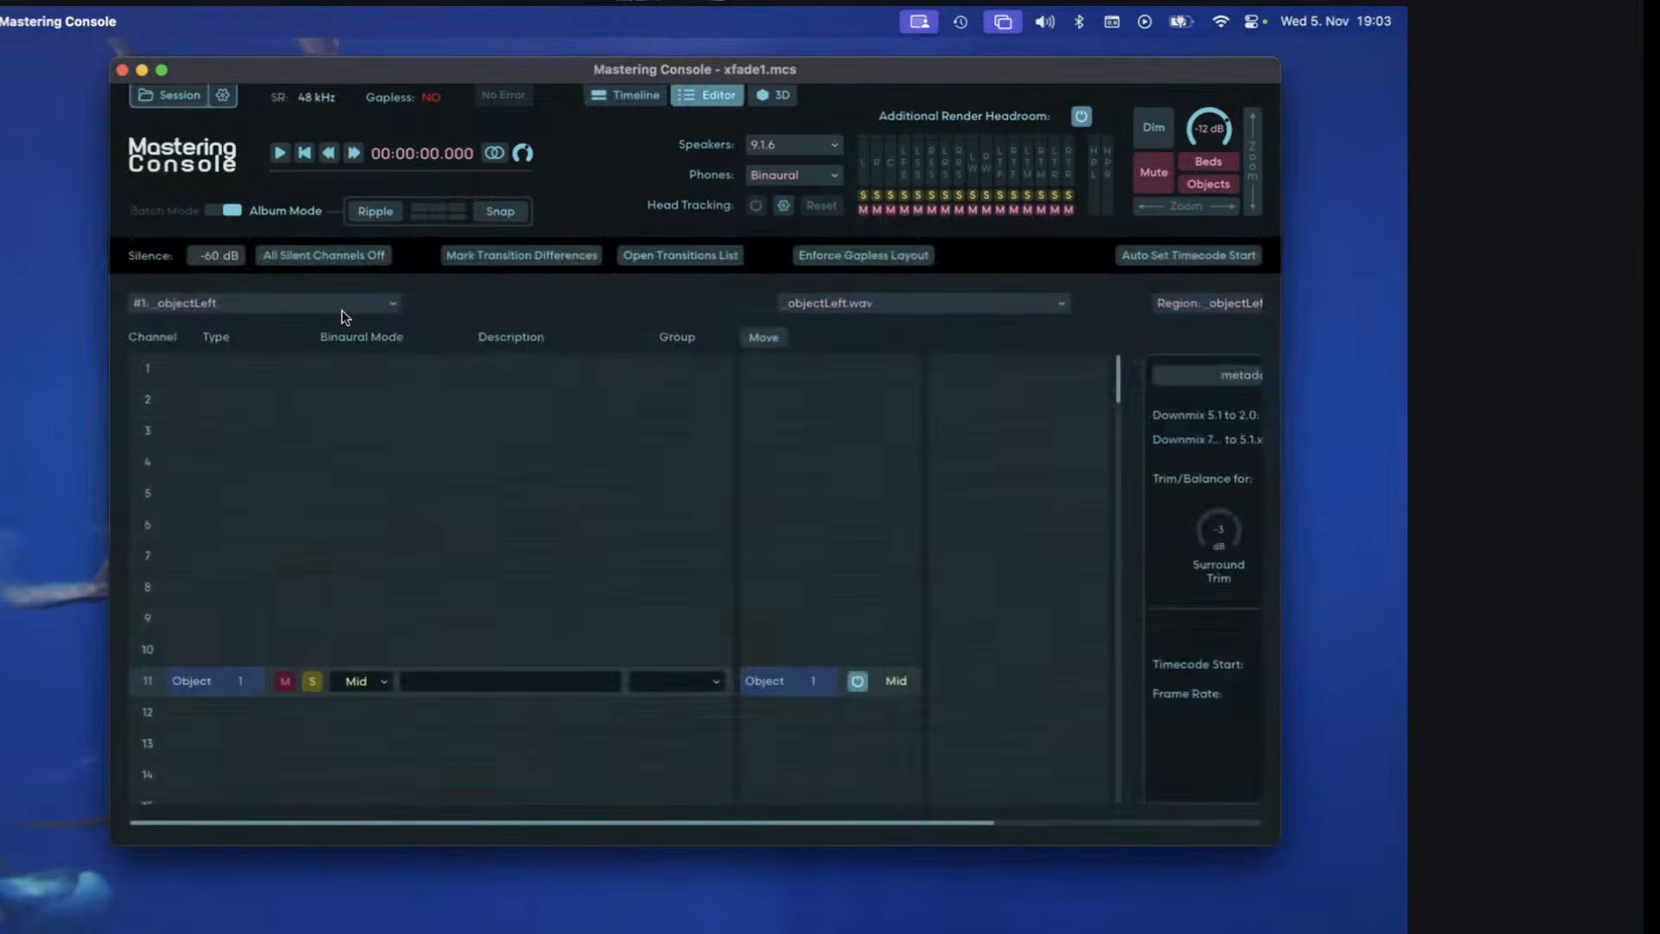
scroll(341, 310, down, 1)
click(635, 97)
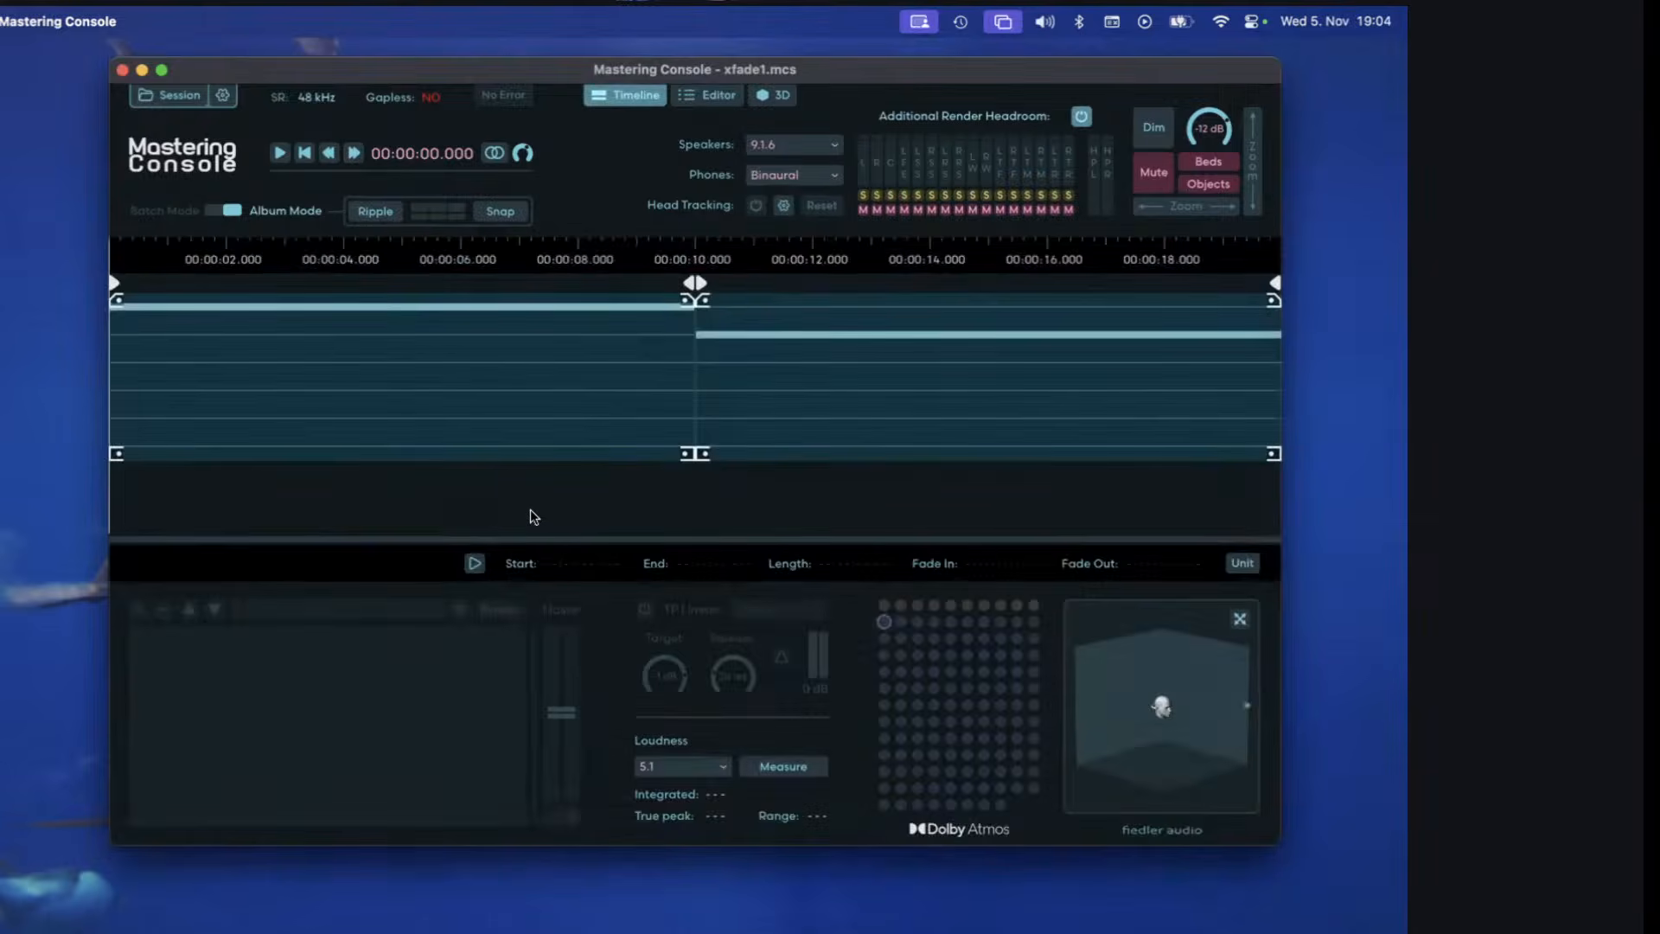
click(599, 338)
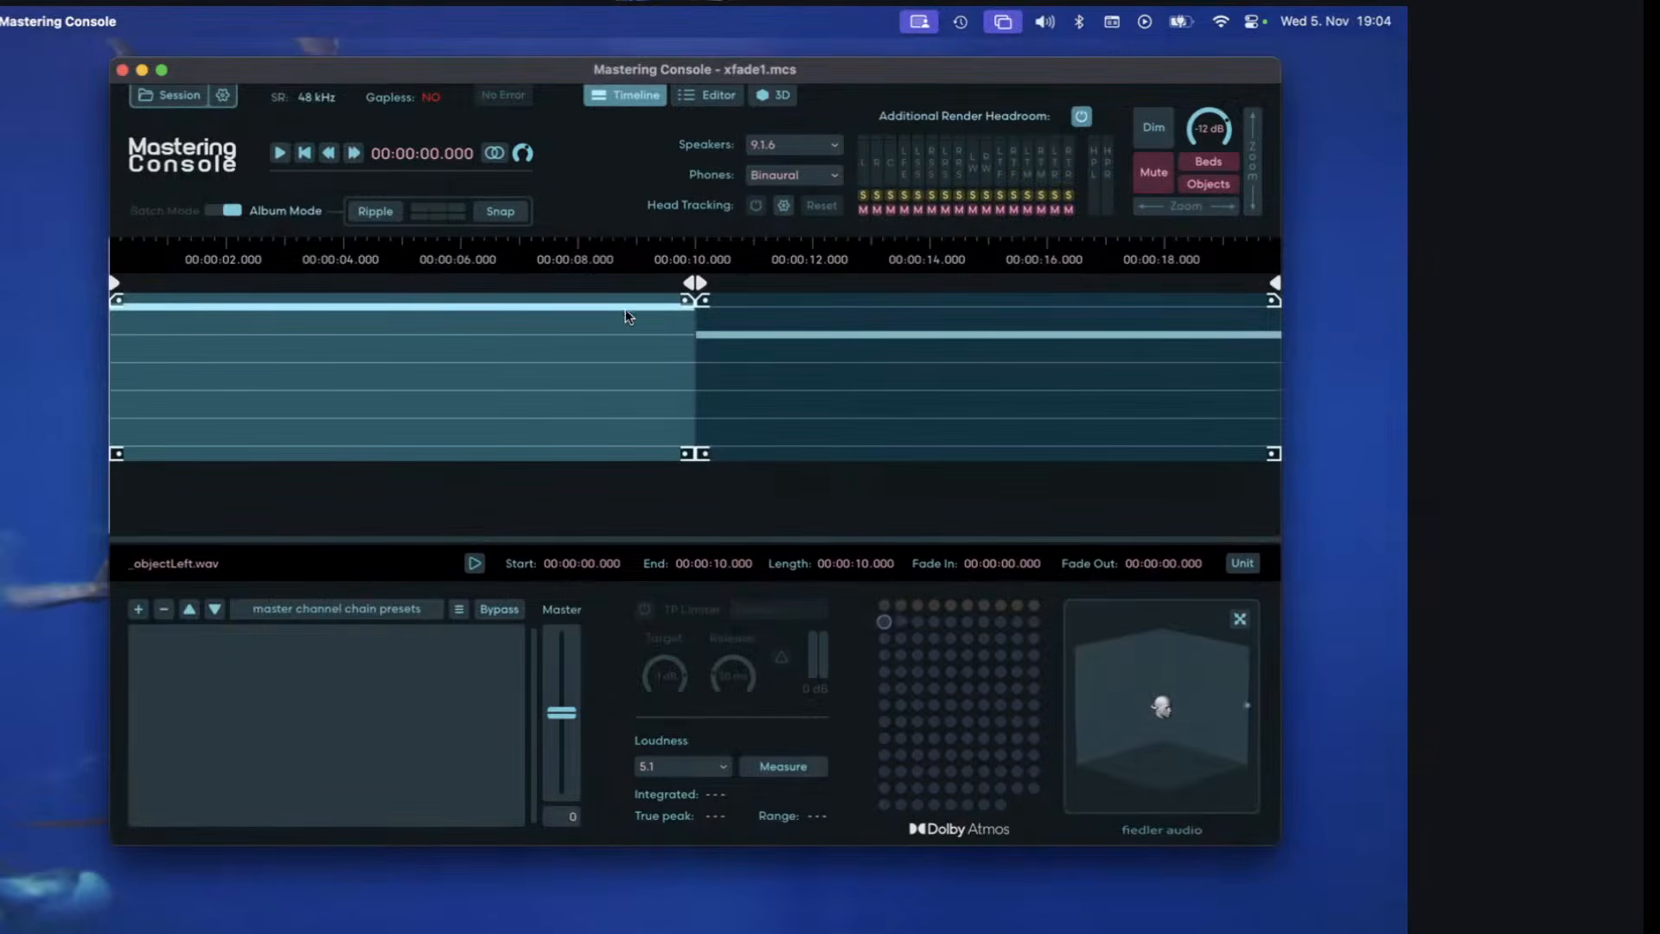
click(826, 404)
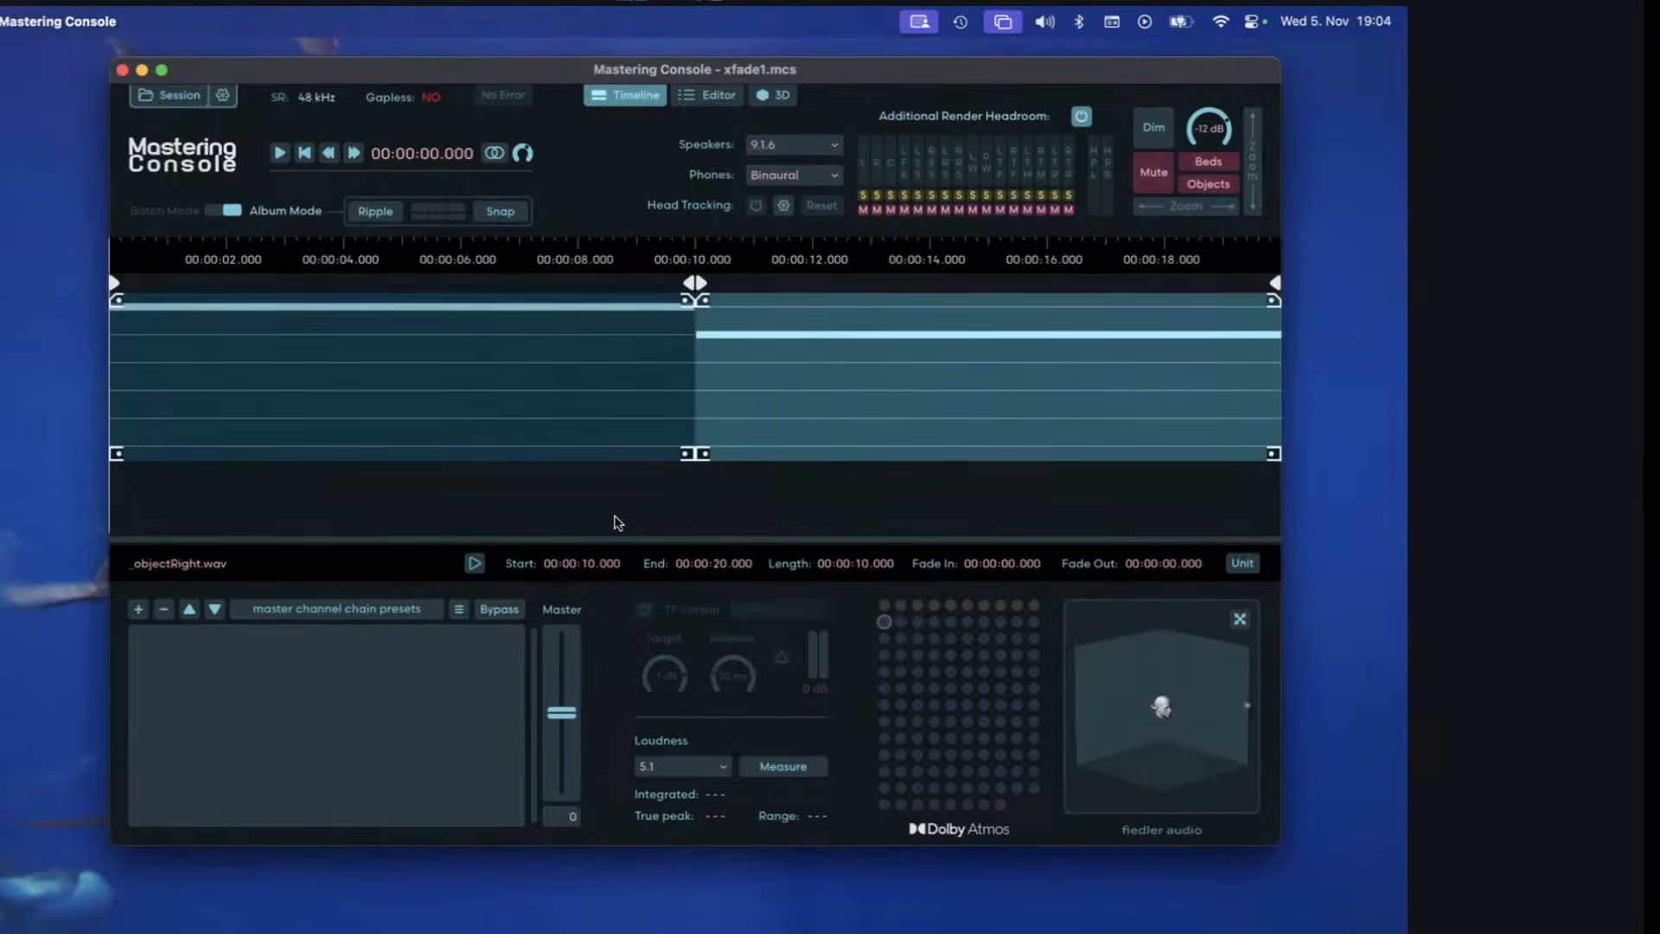
Compare the channel 11 object assignments of regions #1 _objectLeft and #2 _objectRight in the editor.
click(698, 97)
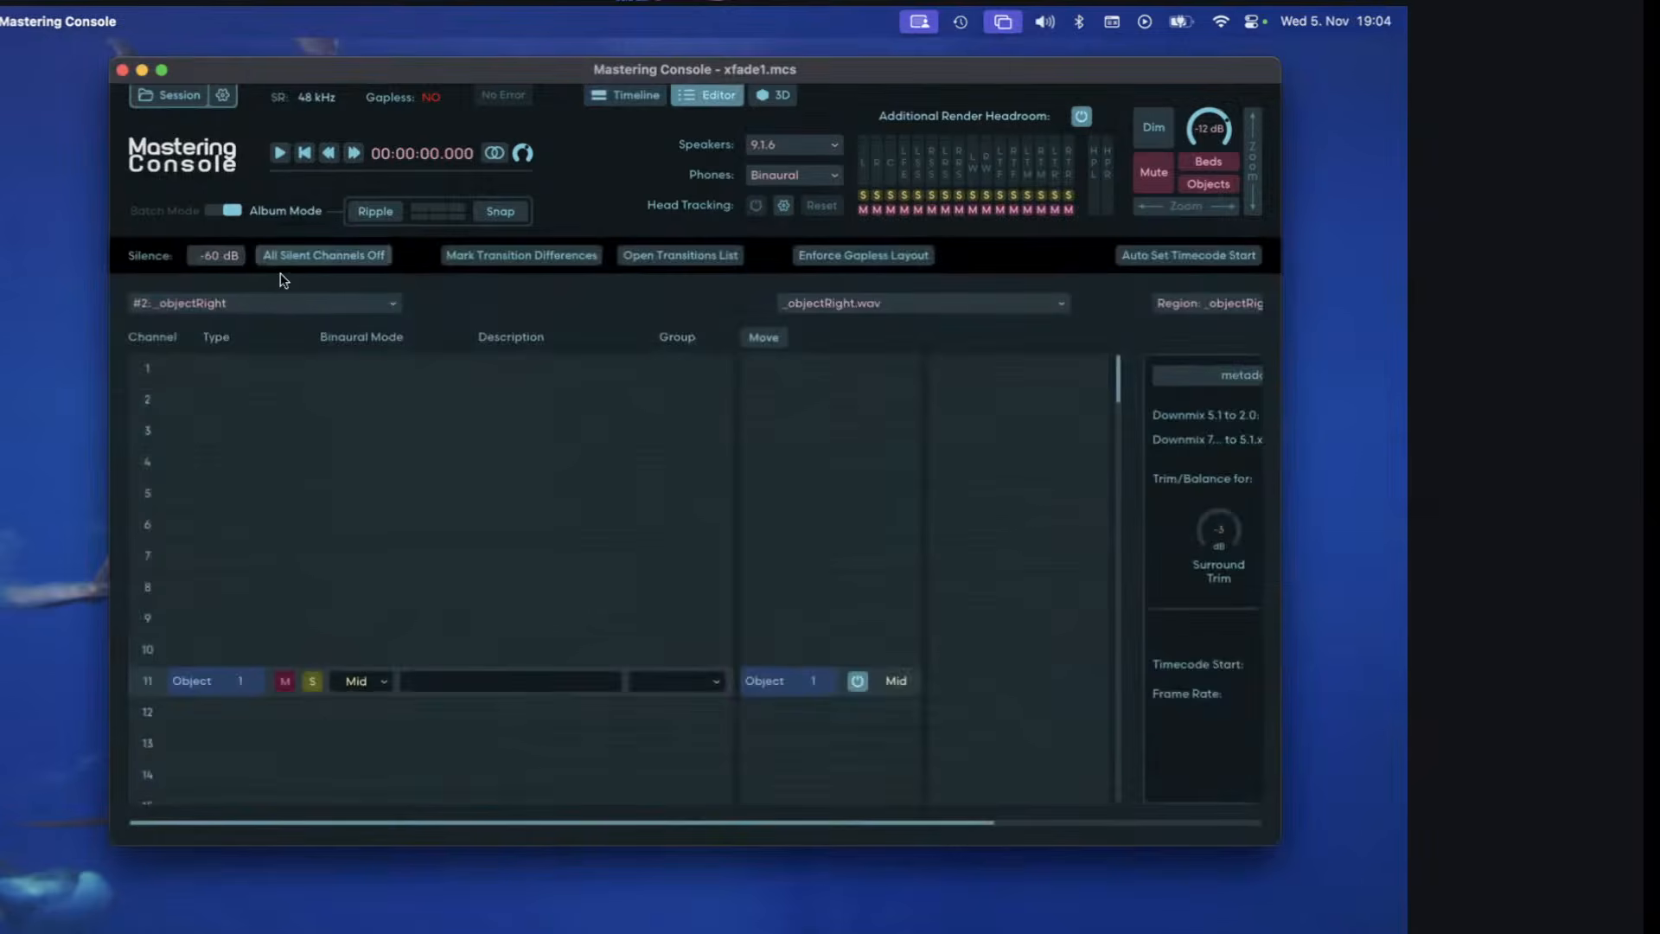
click(320, 297)
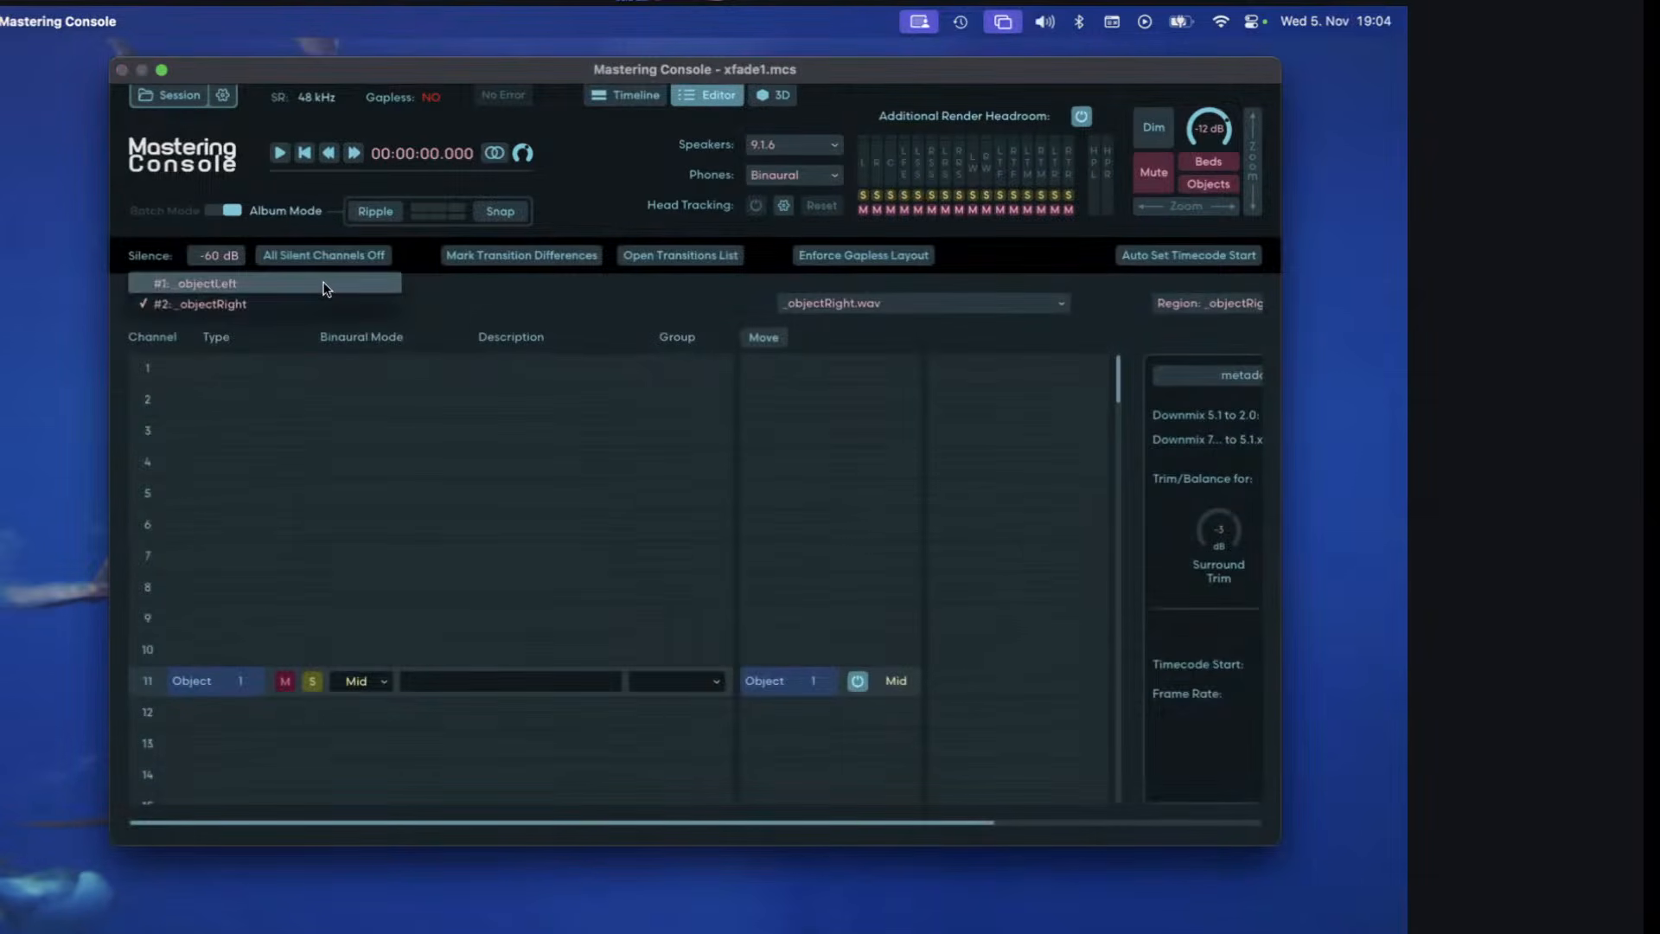
click(326, 285)
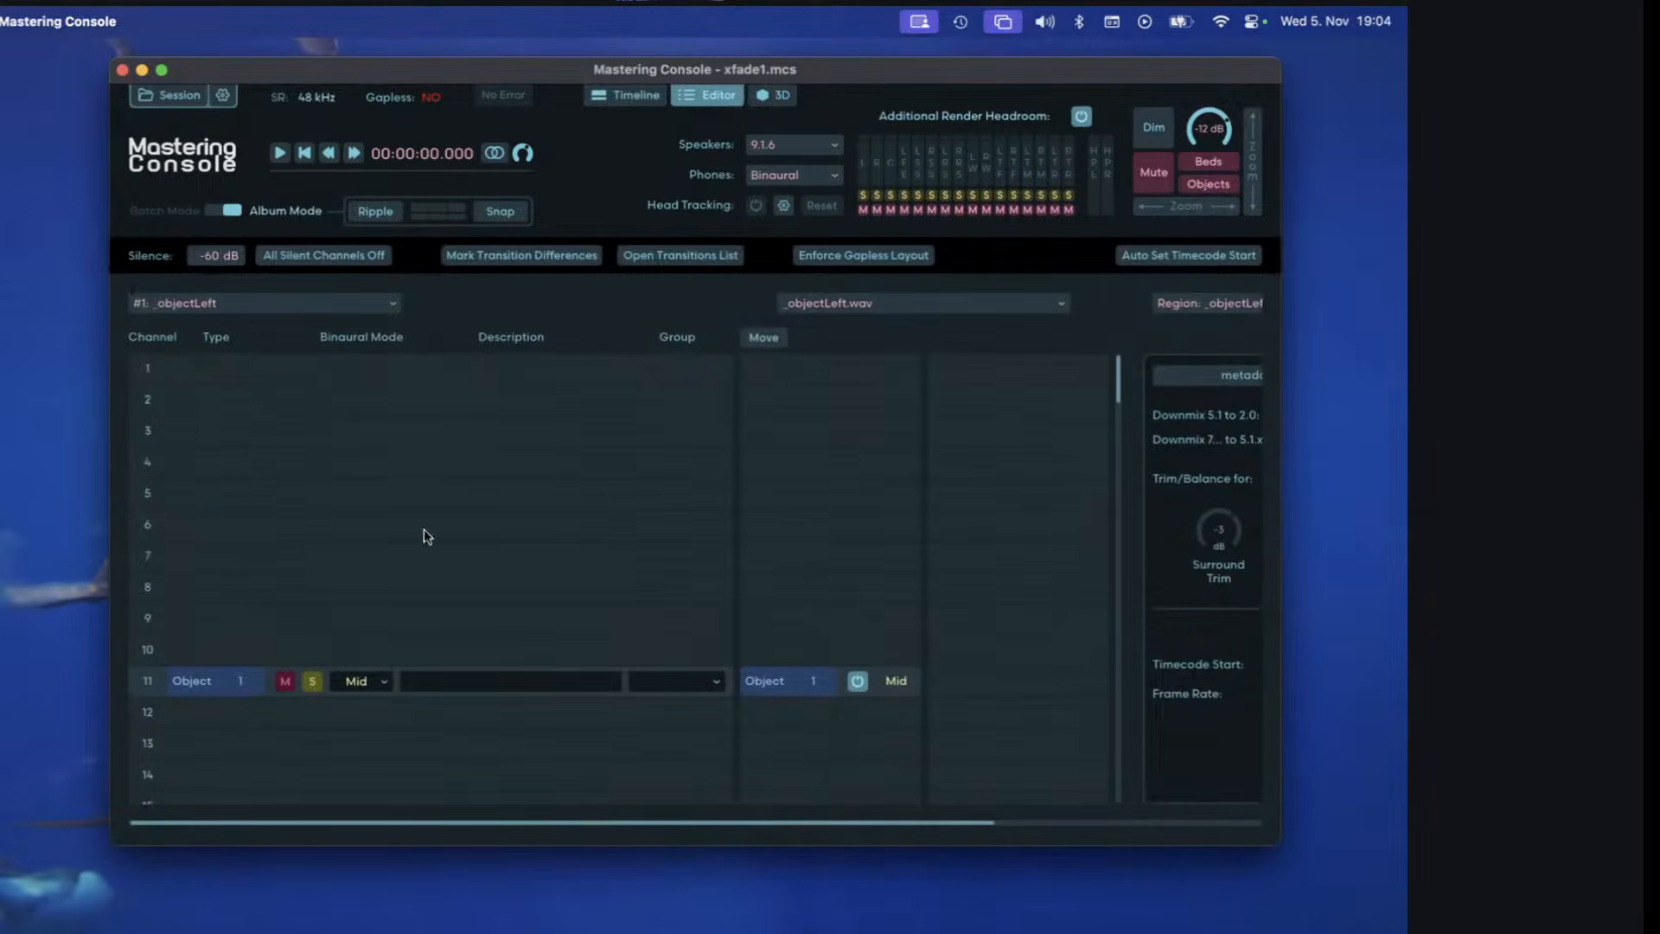
click(235, 682)
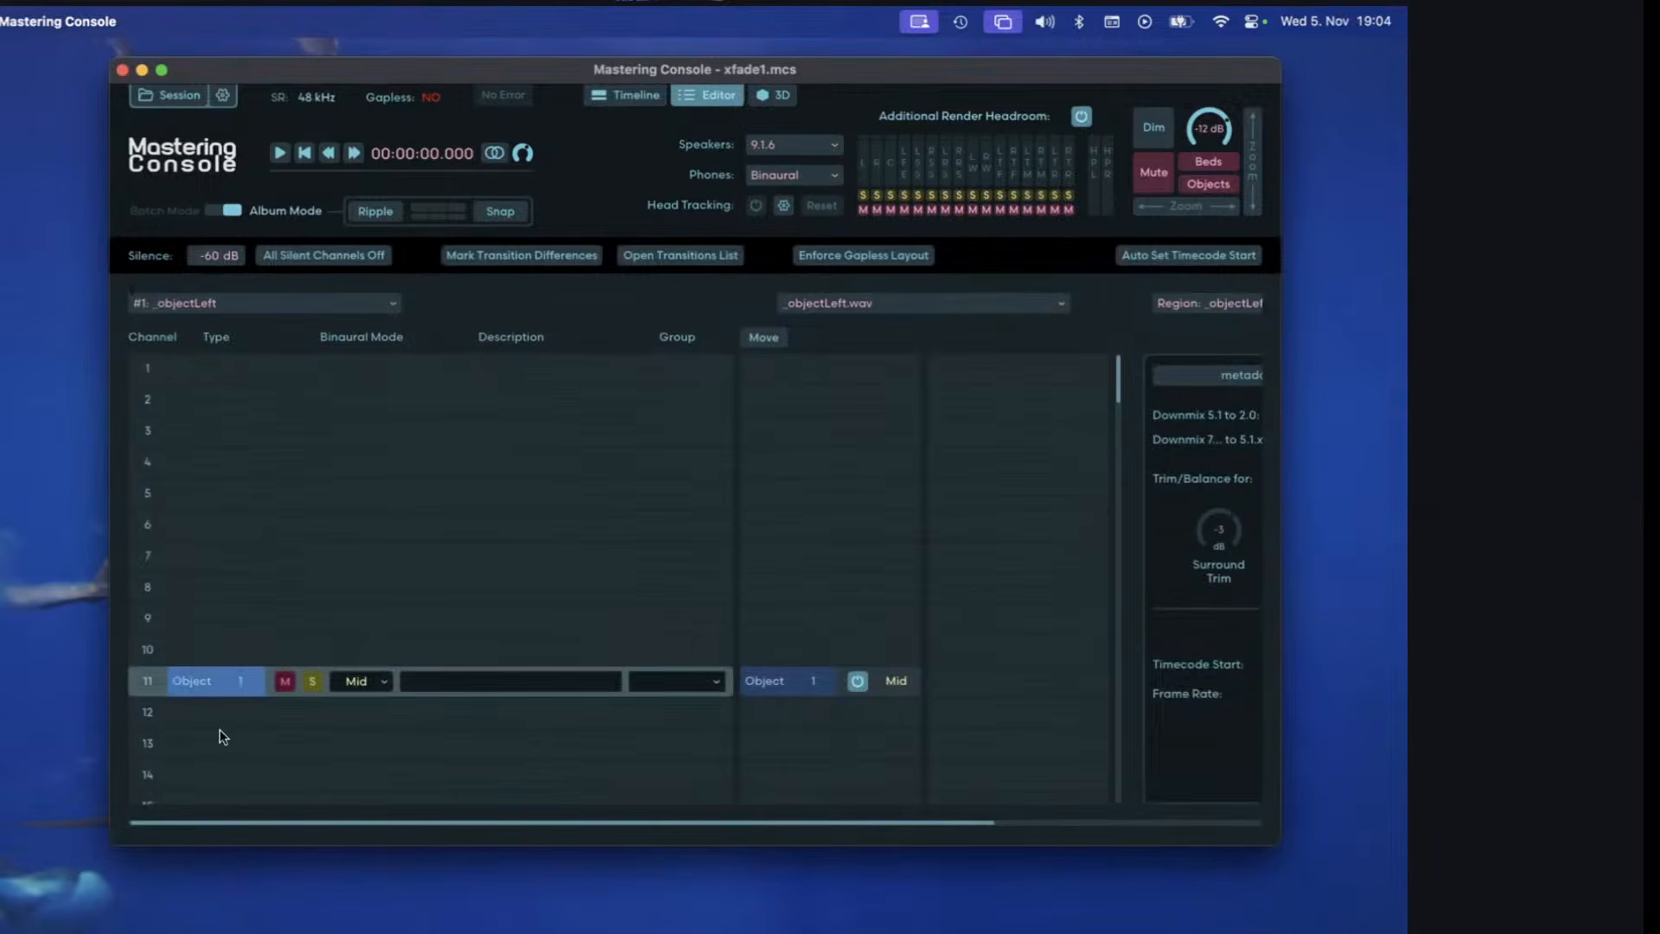
click(306, 299)
click(310, 323)
click(624, 95)
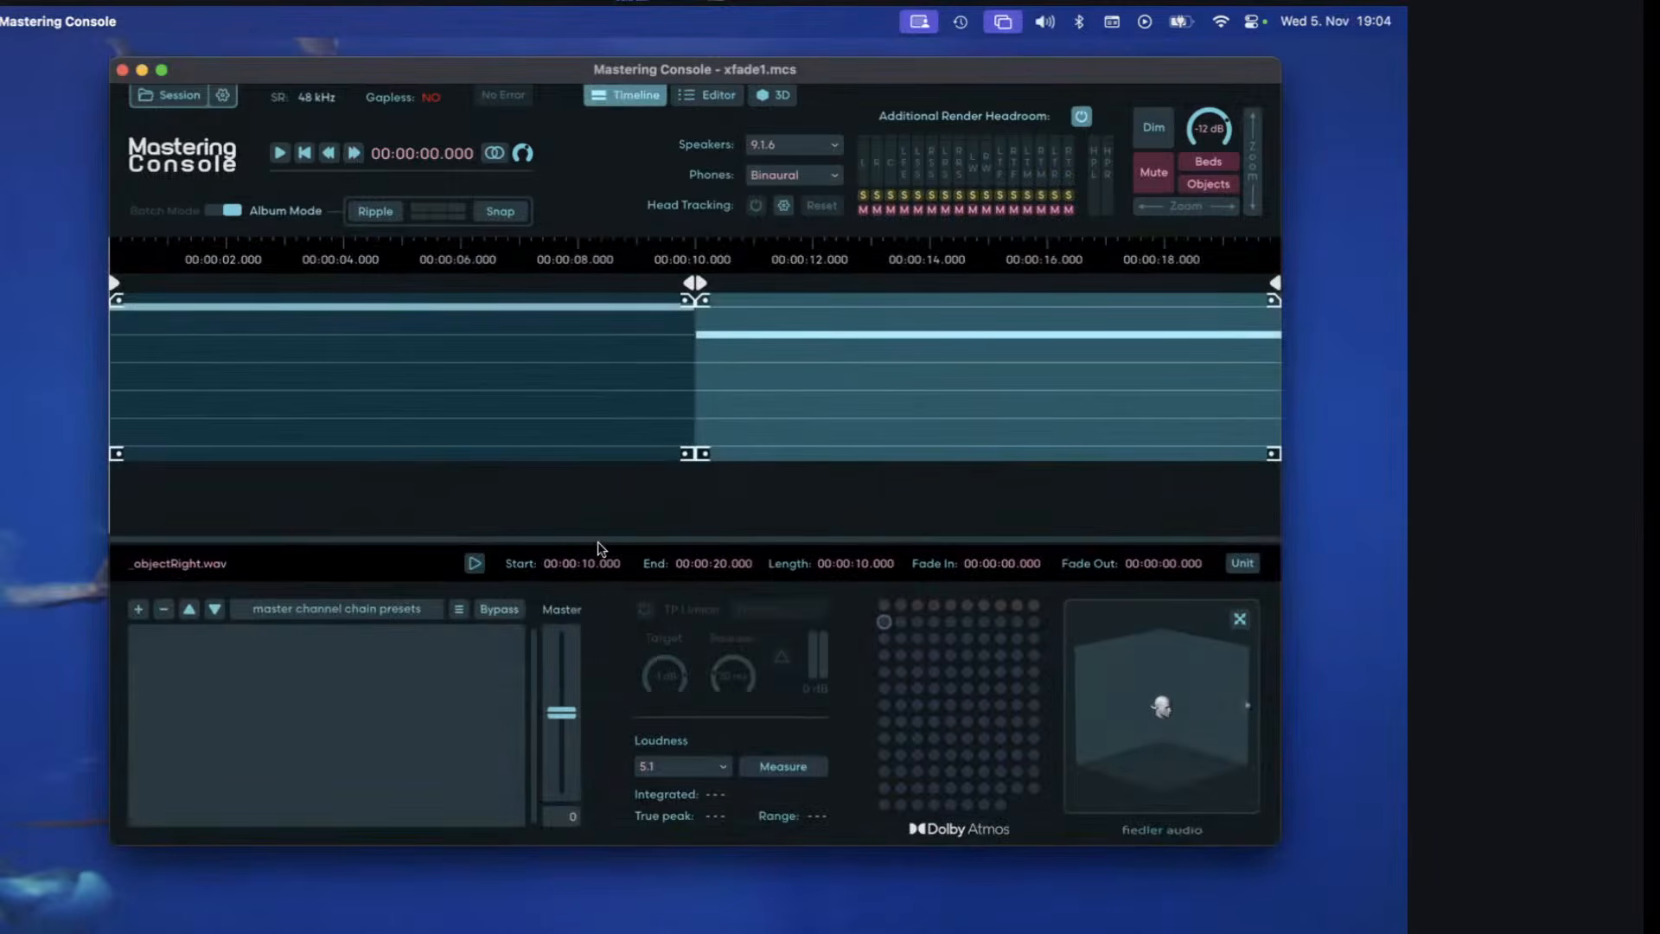
click(707, 97)
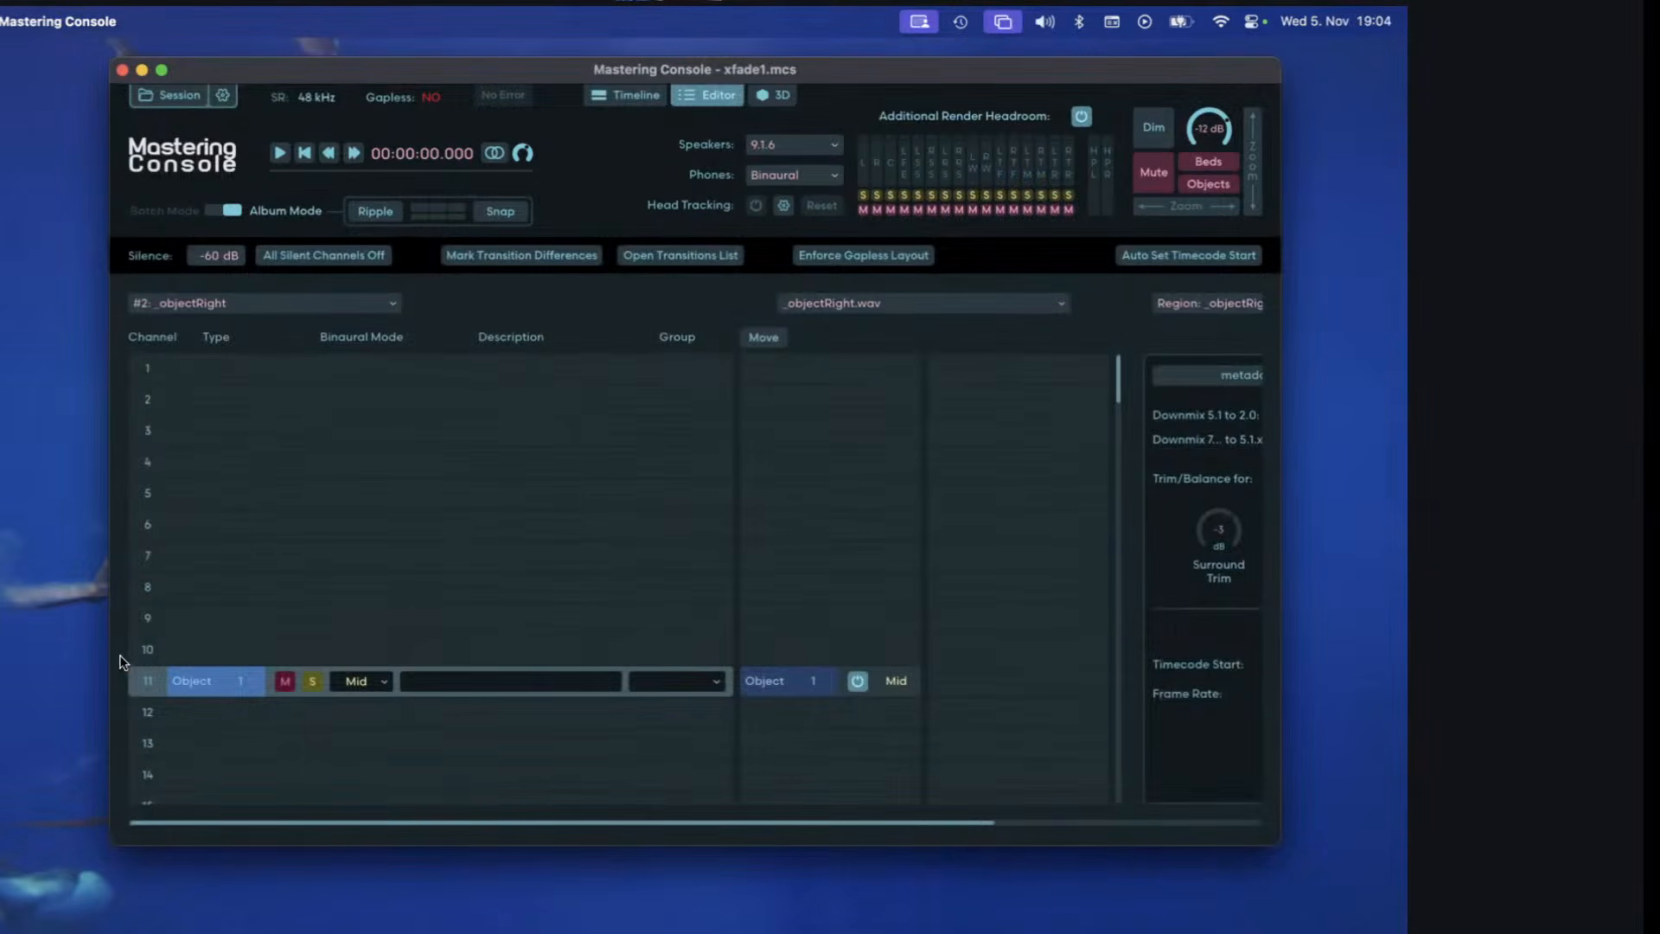
scroll(151, 360, down, 1)
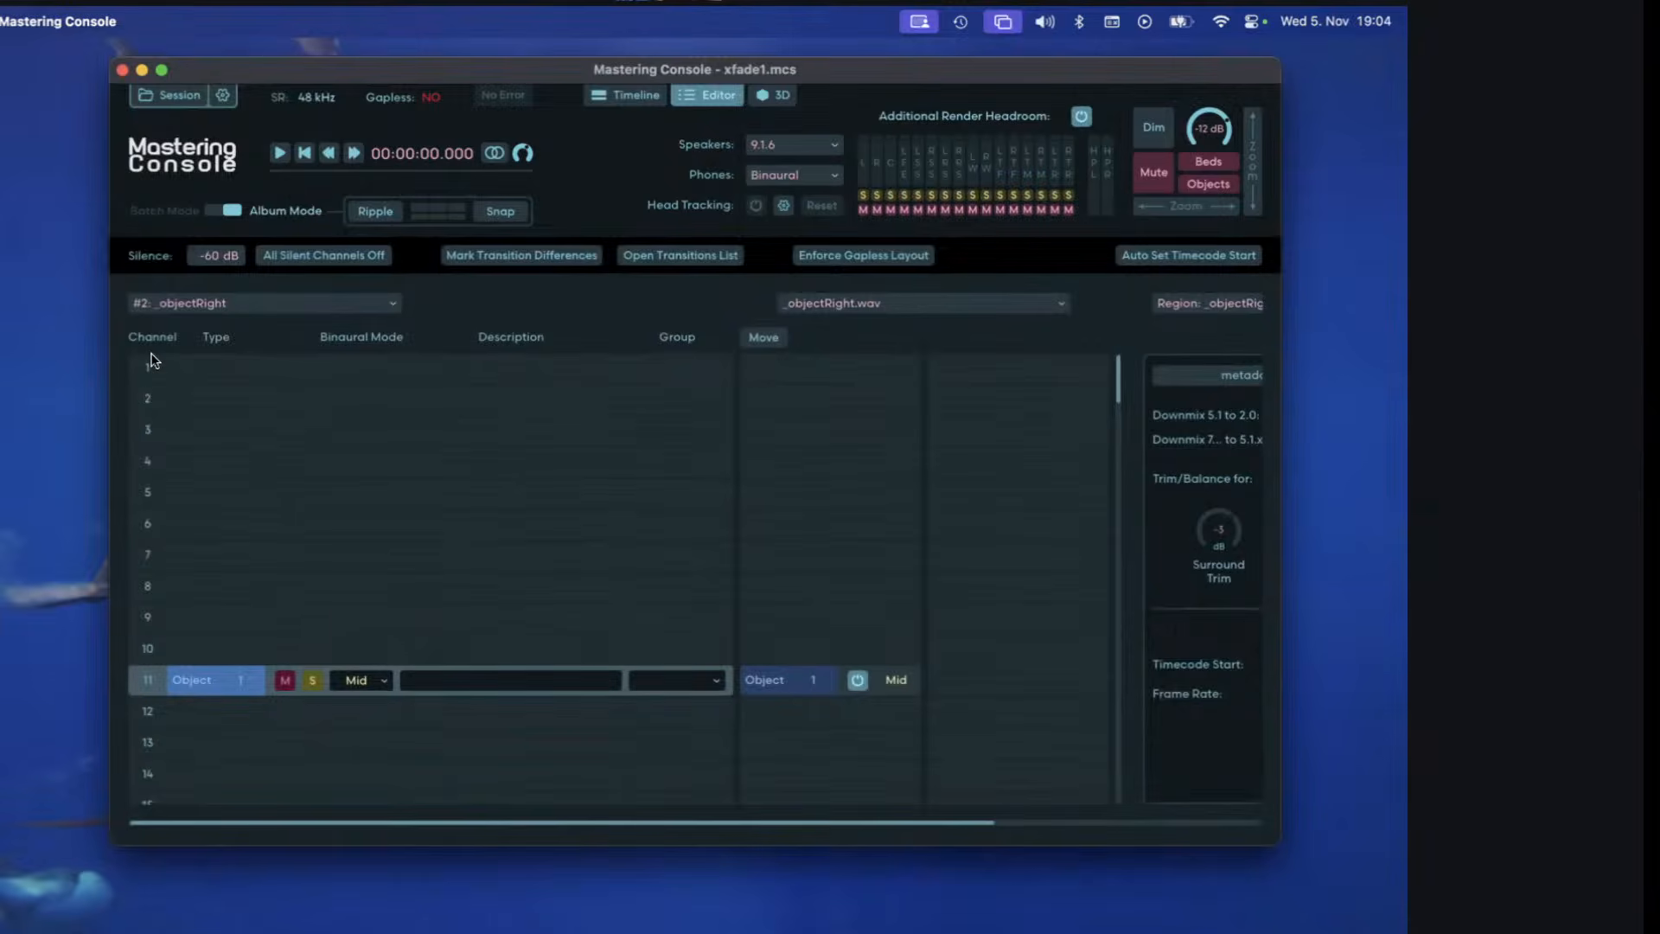
scroll(150, 360, up, 1)
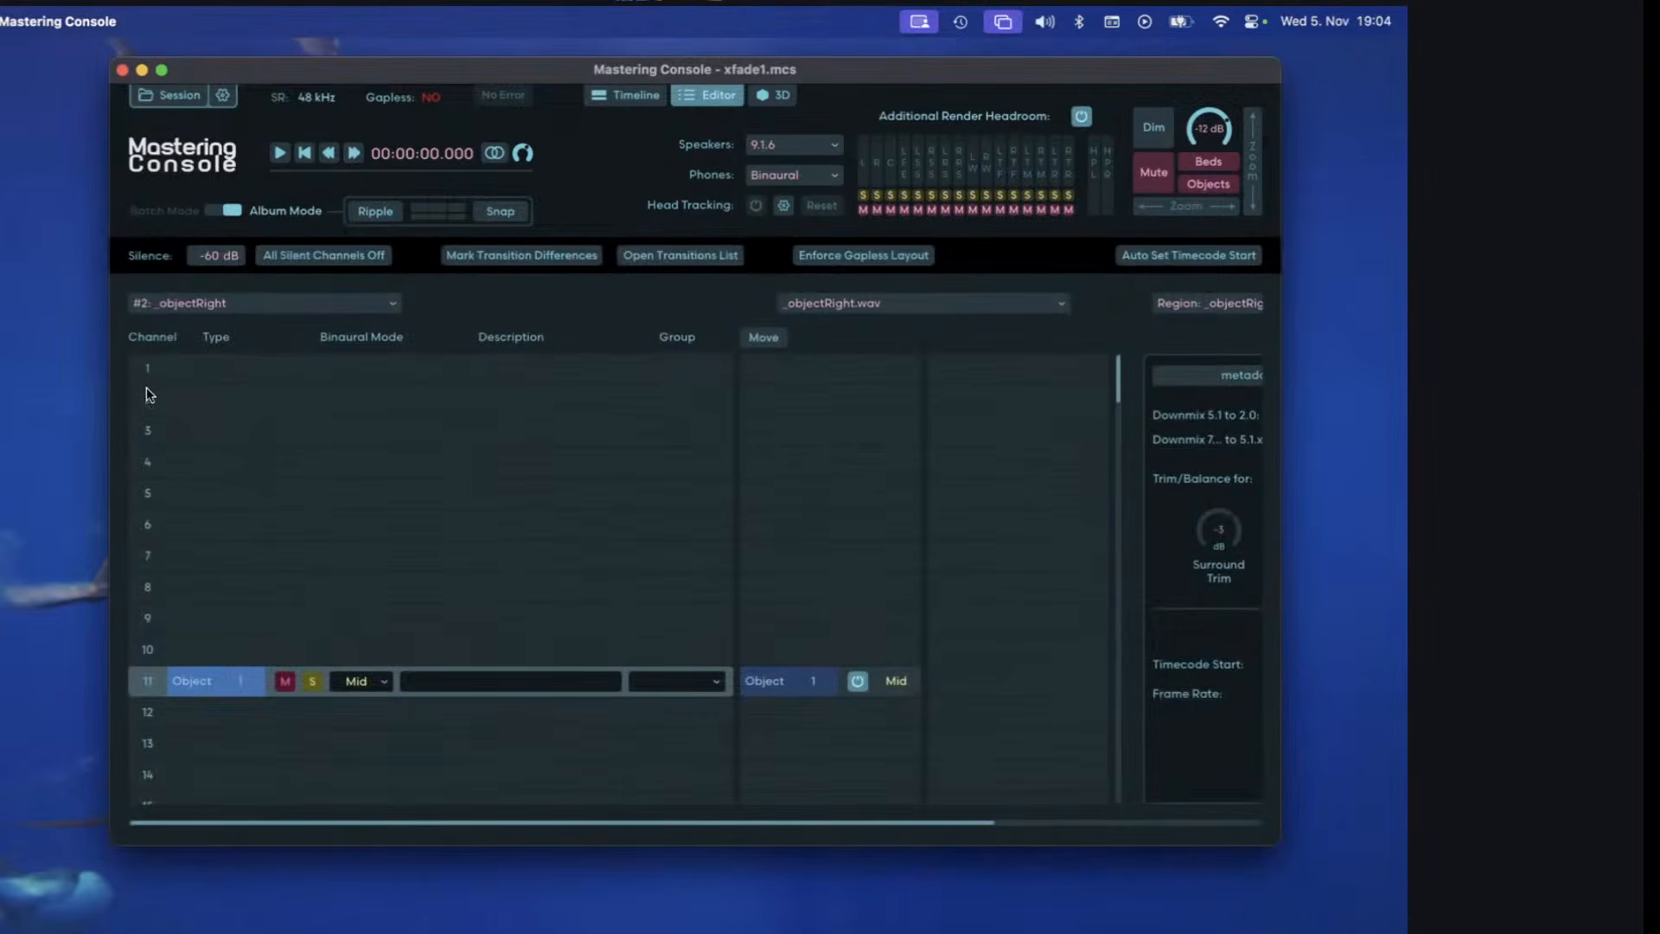
click(624, 95)
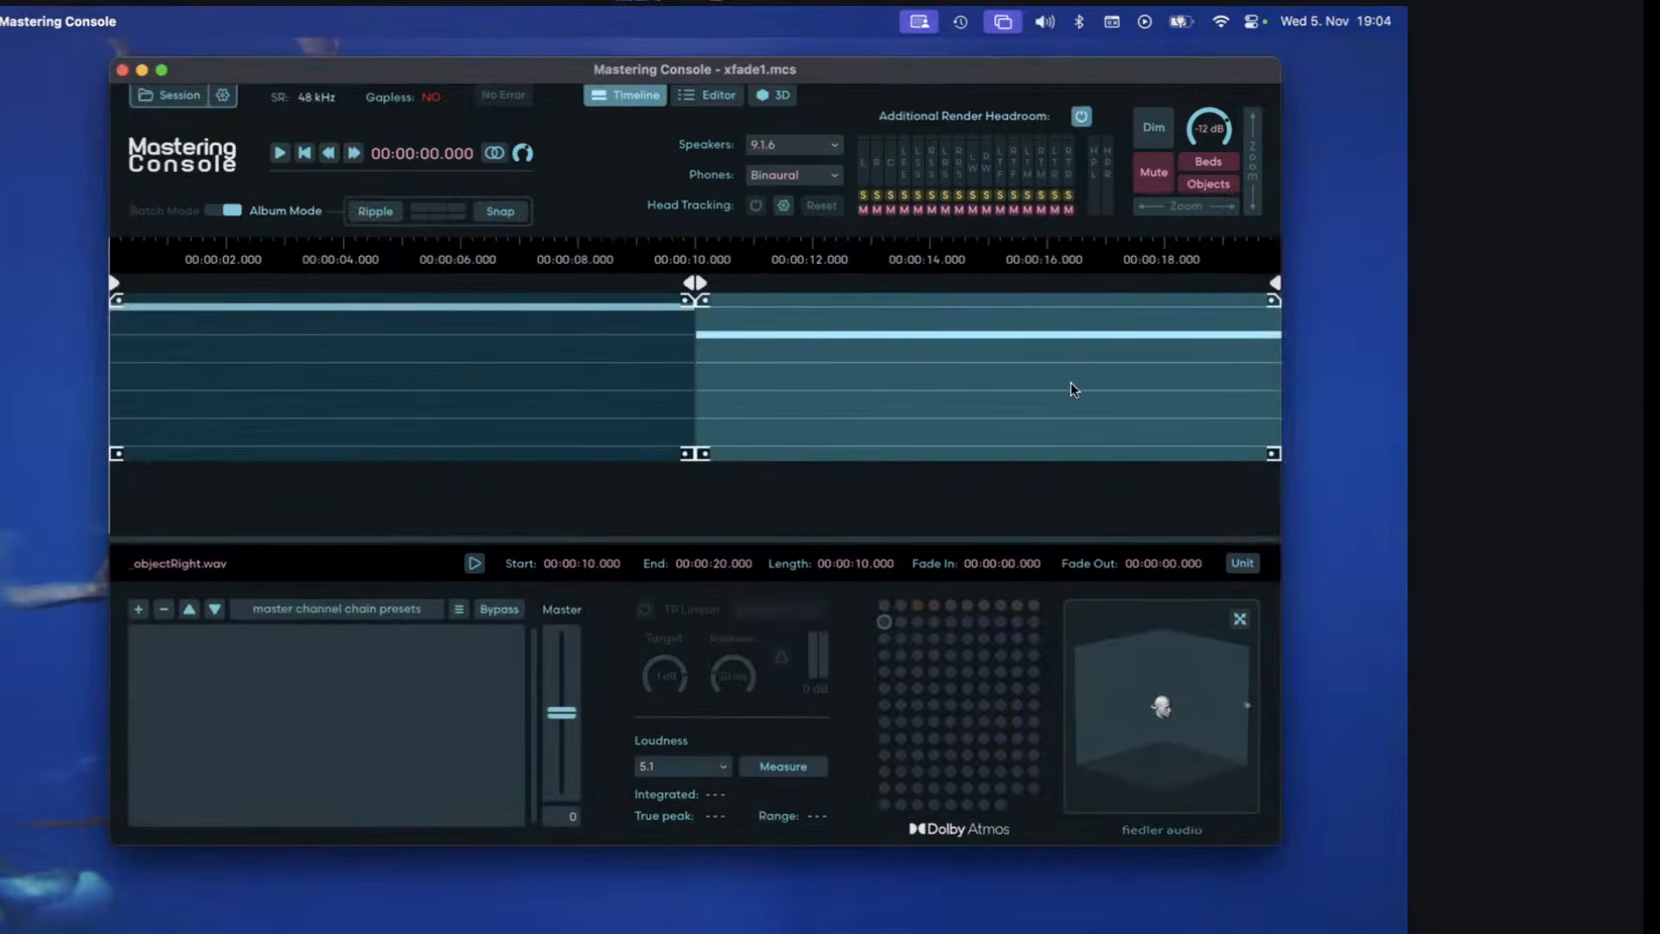
Crossfade _objectRight.wav from about 8.45 s over the end of _objectLeft.wav with about 1.55 s fades, and auto-split the regions.
drag(1068, 401, 965, 403)
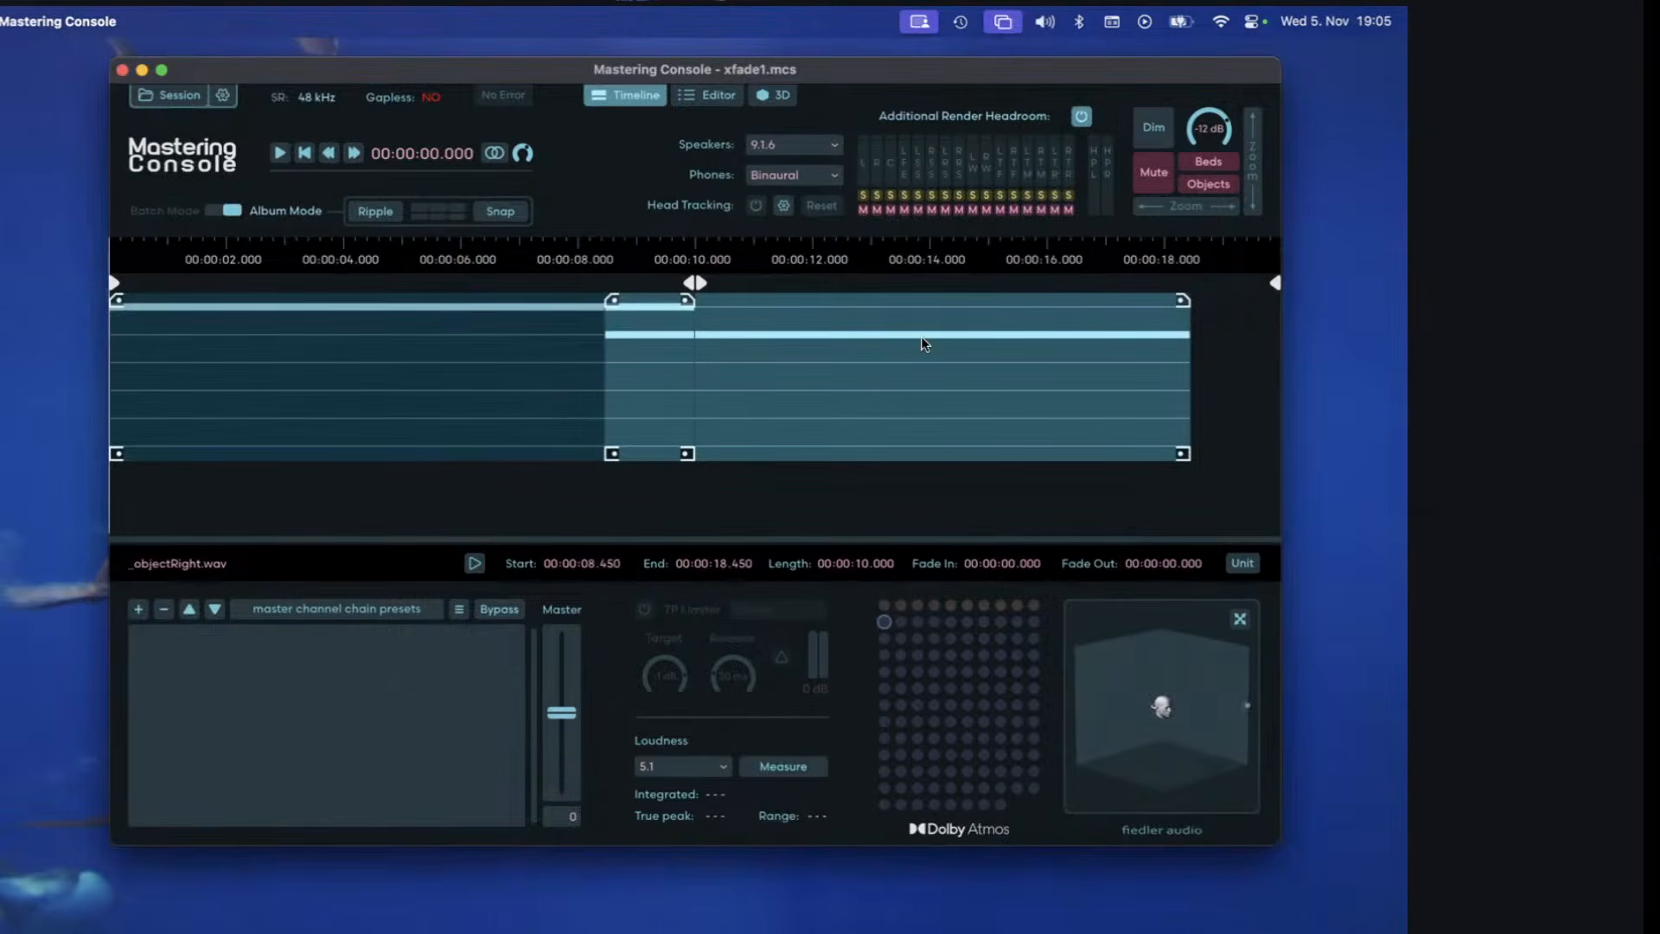
drag(612, 300, 717, 325)
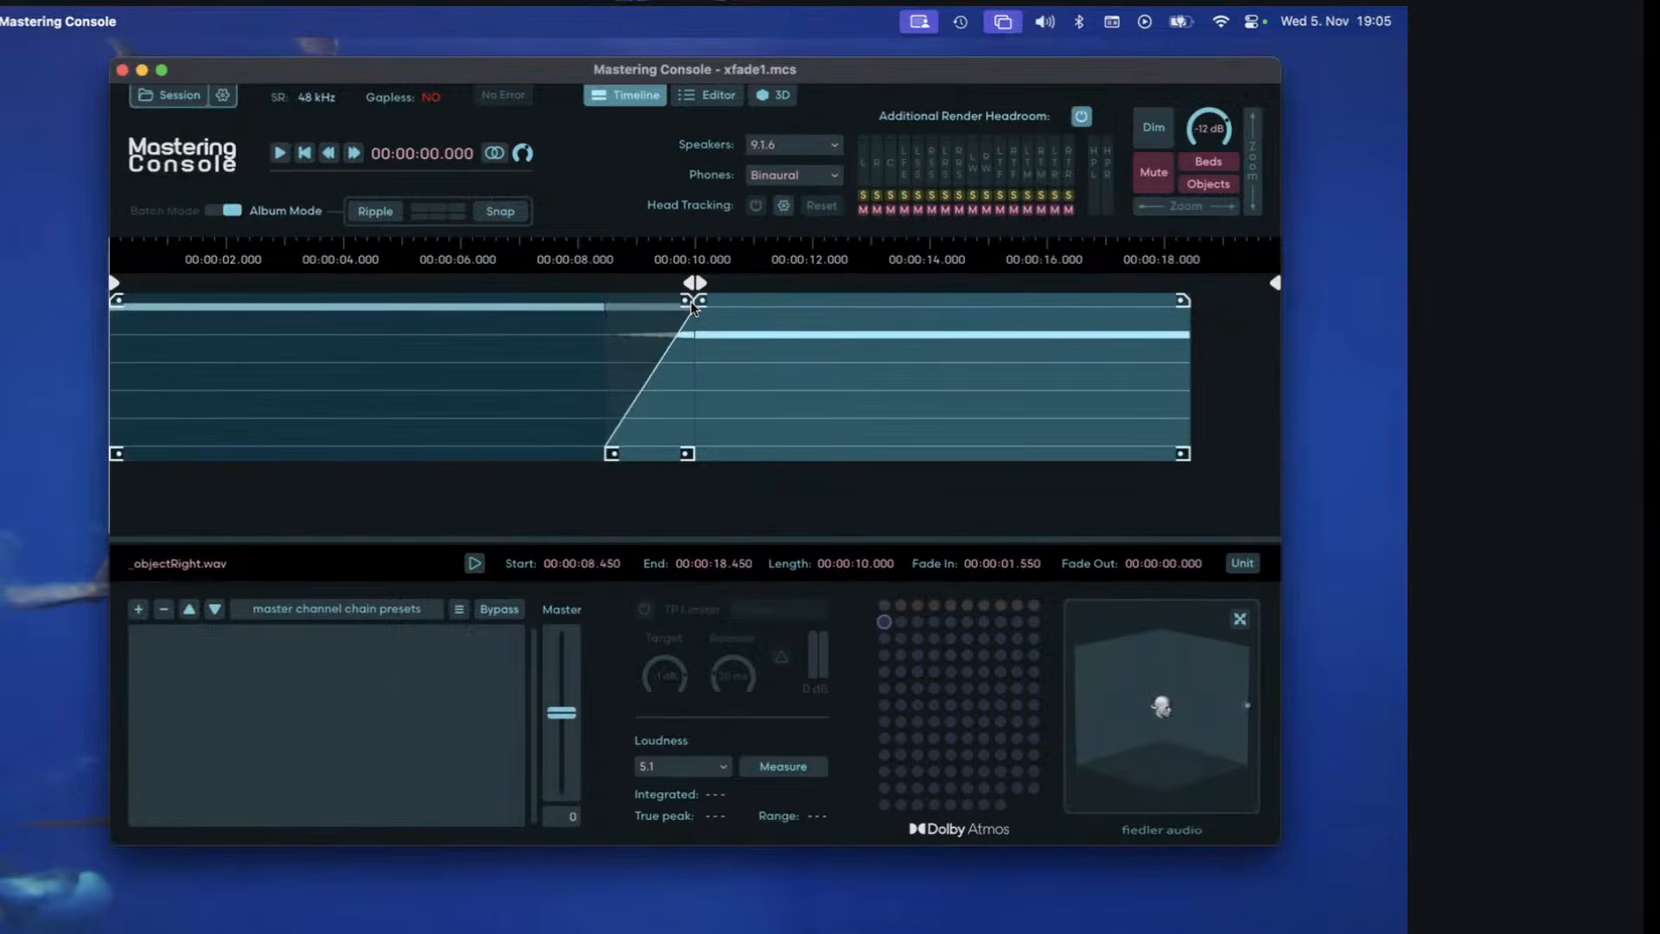
right_click(748, 288)
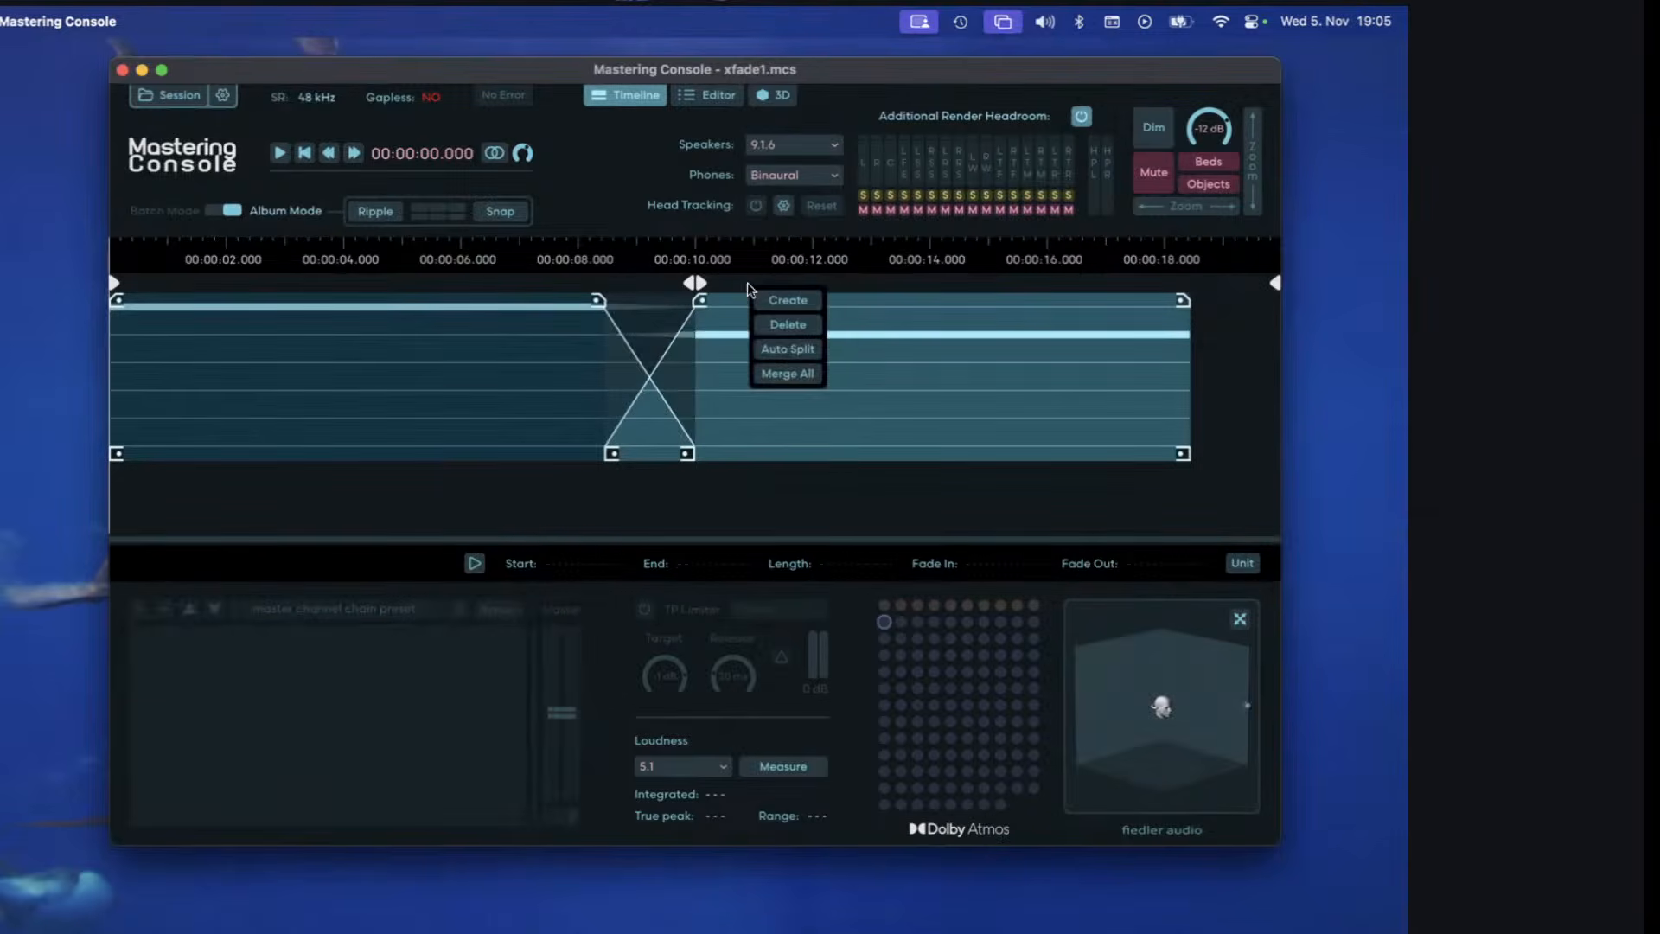
click(802, 350)
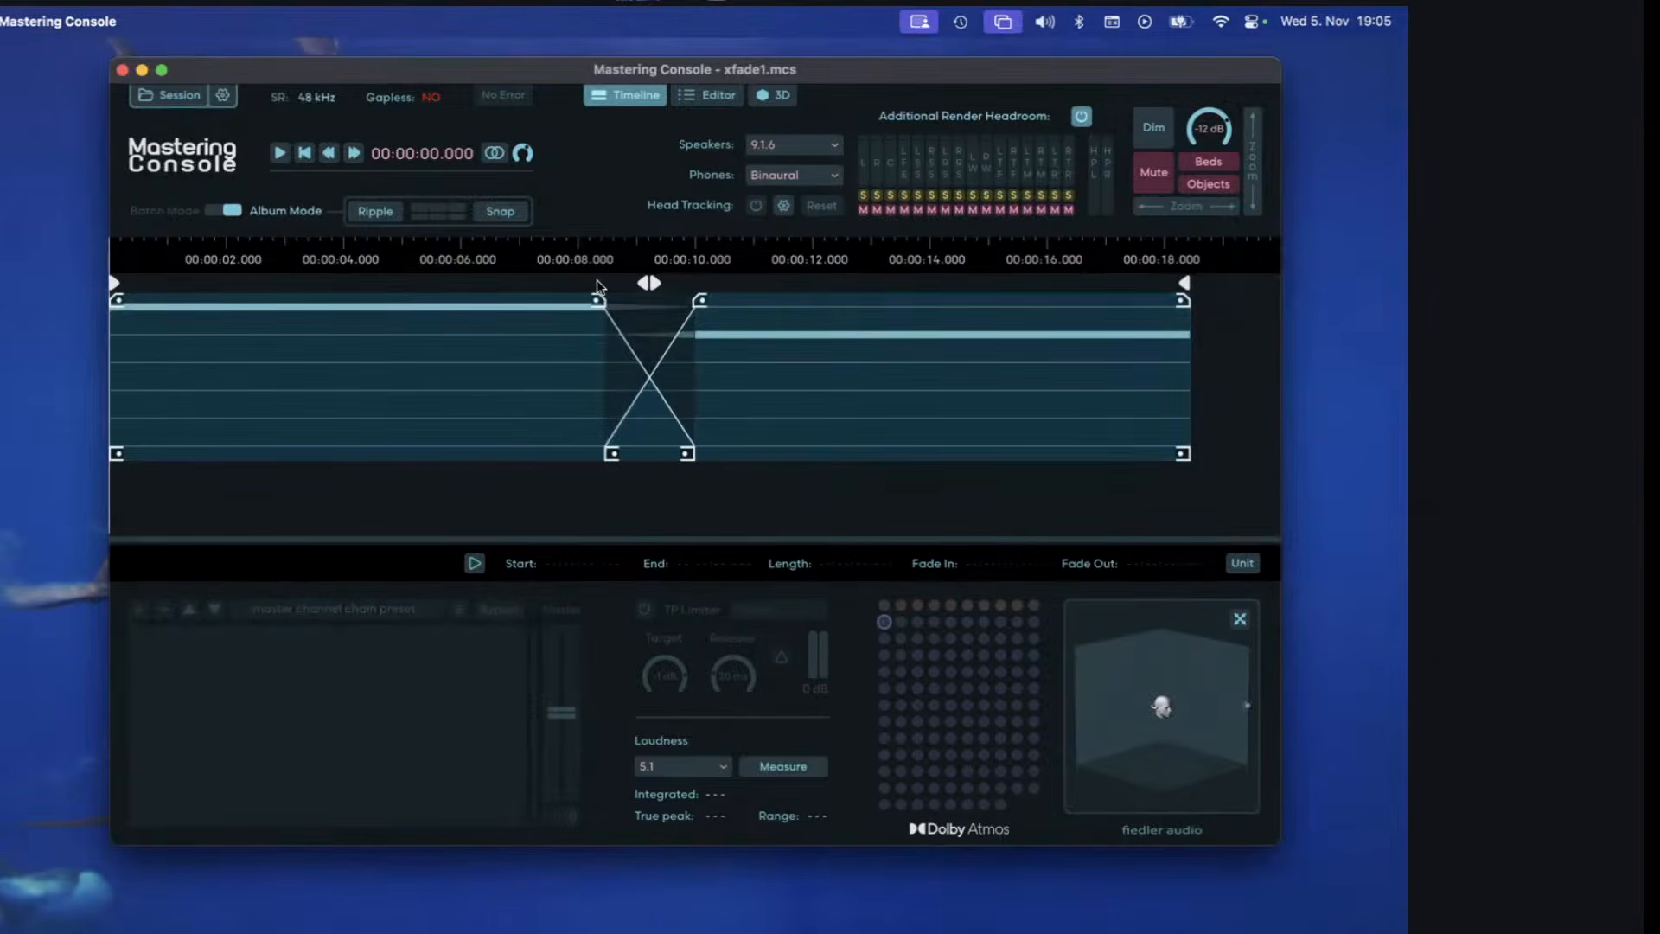
Merge the two regions into a single region spanning both clips.
click(597, 284)
click(733, 322)
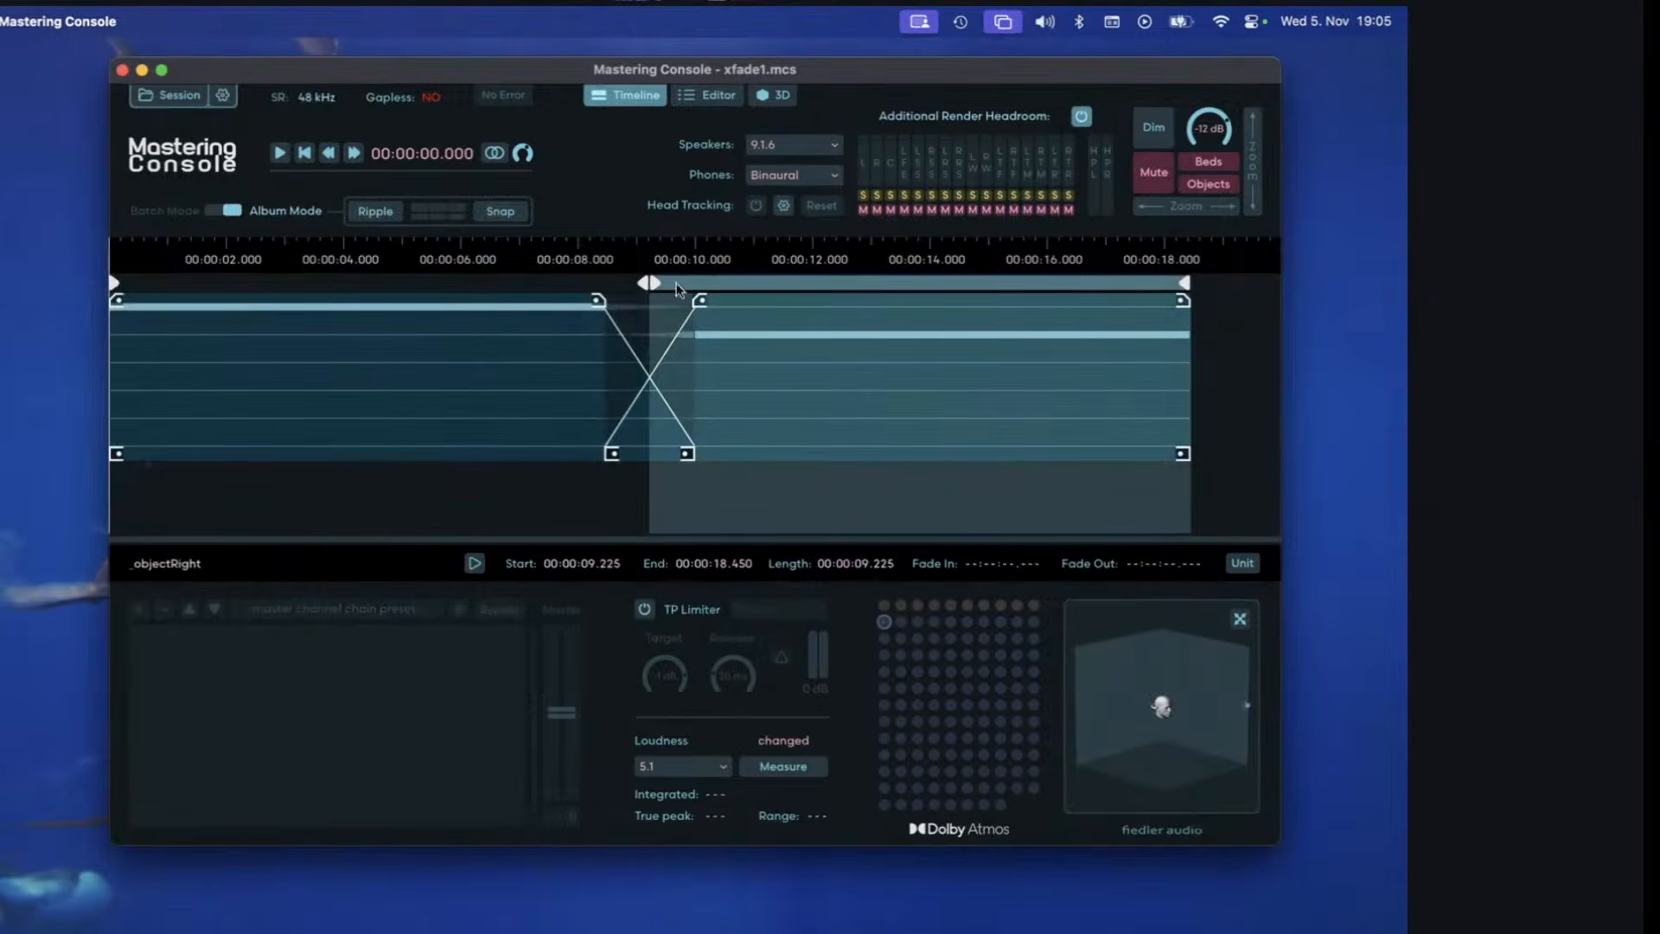
right_click(596, 286)
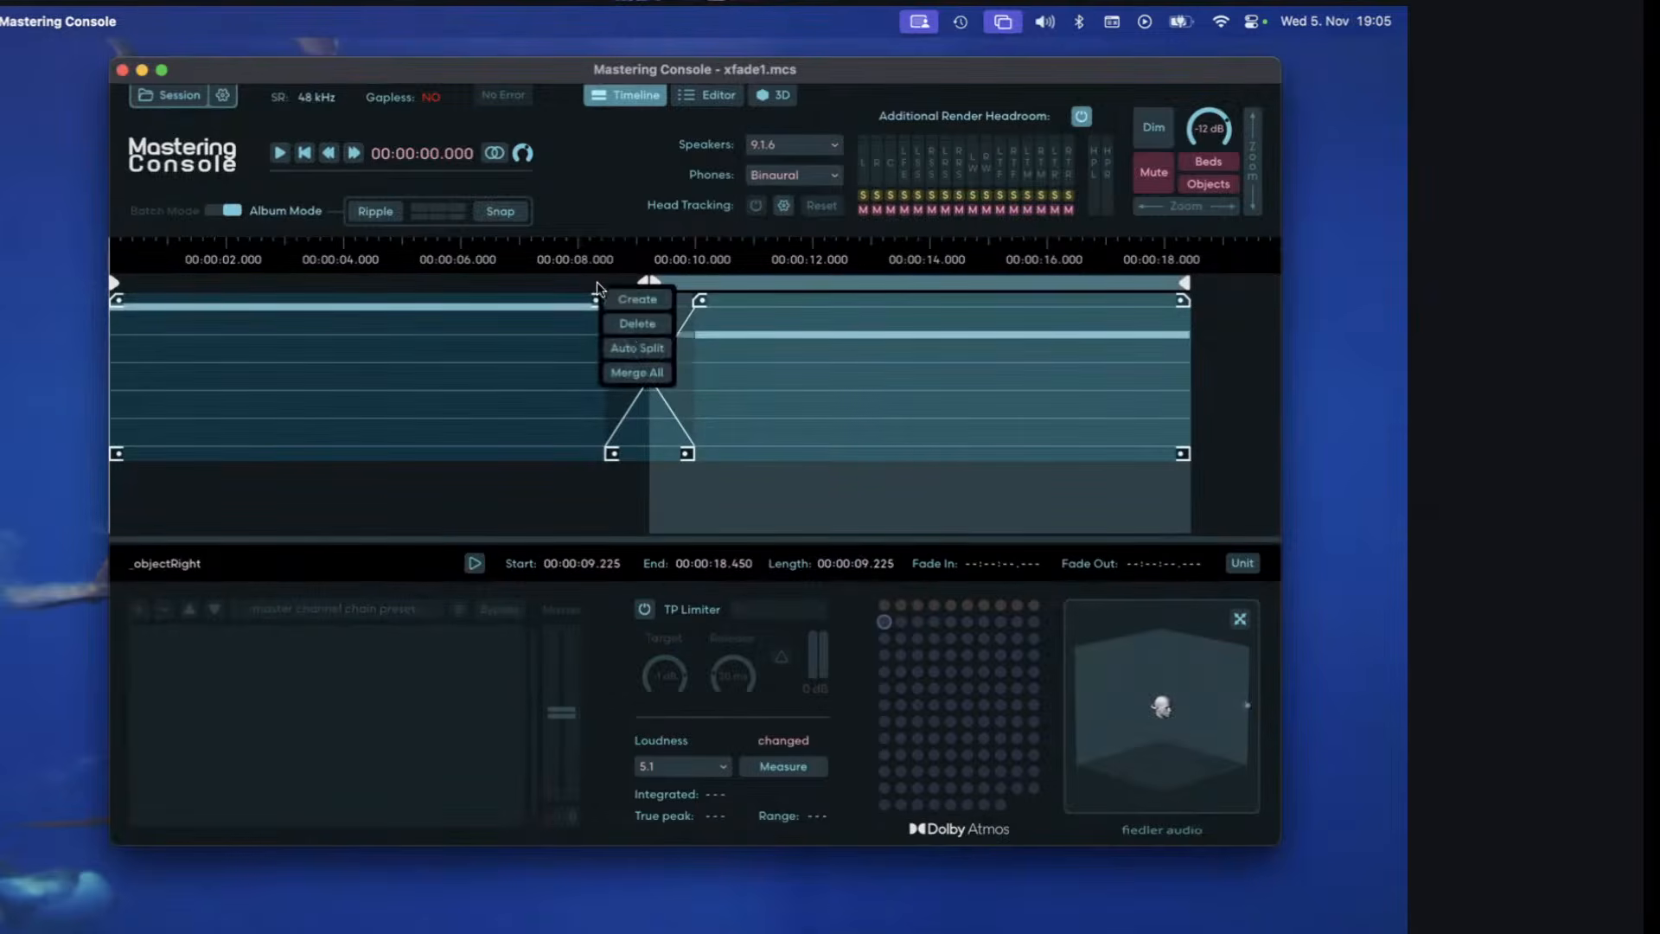
click(642, 344)
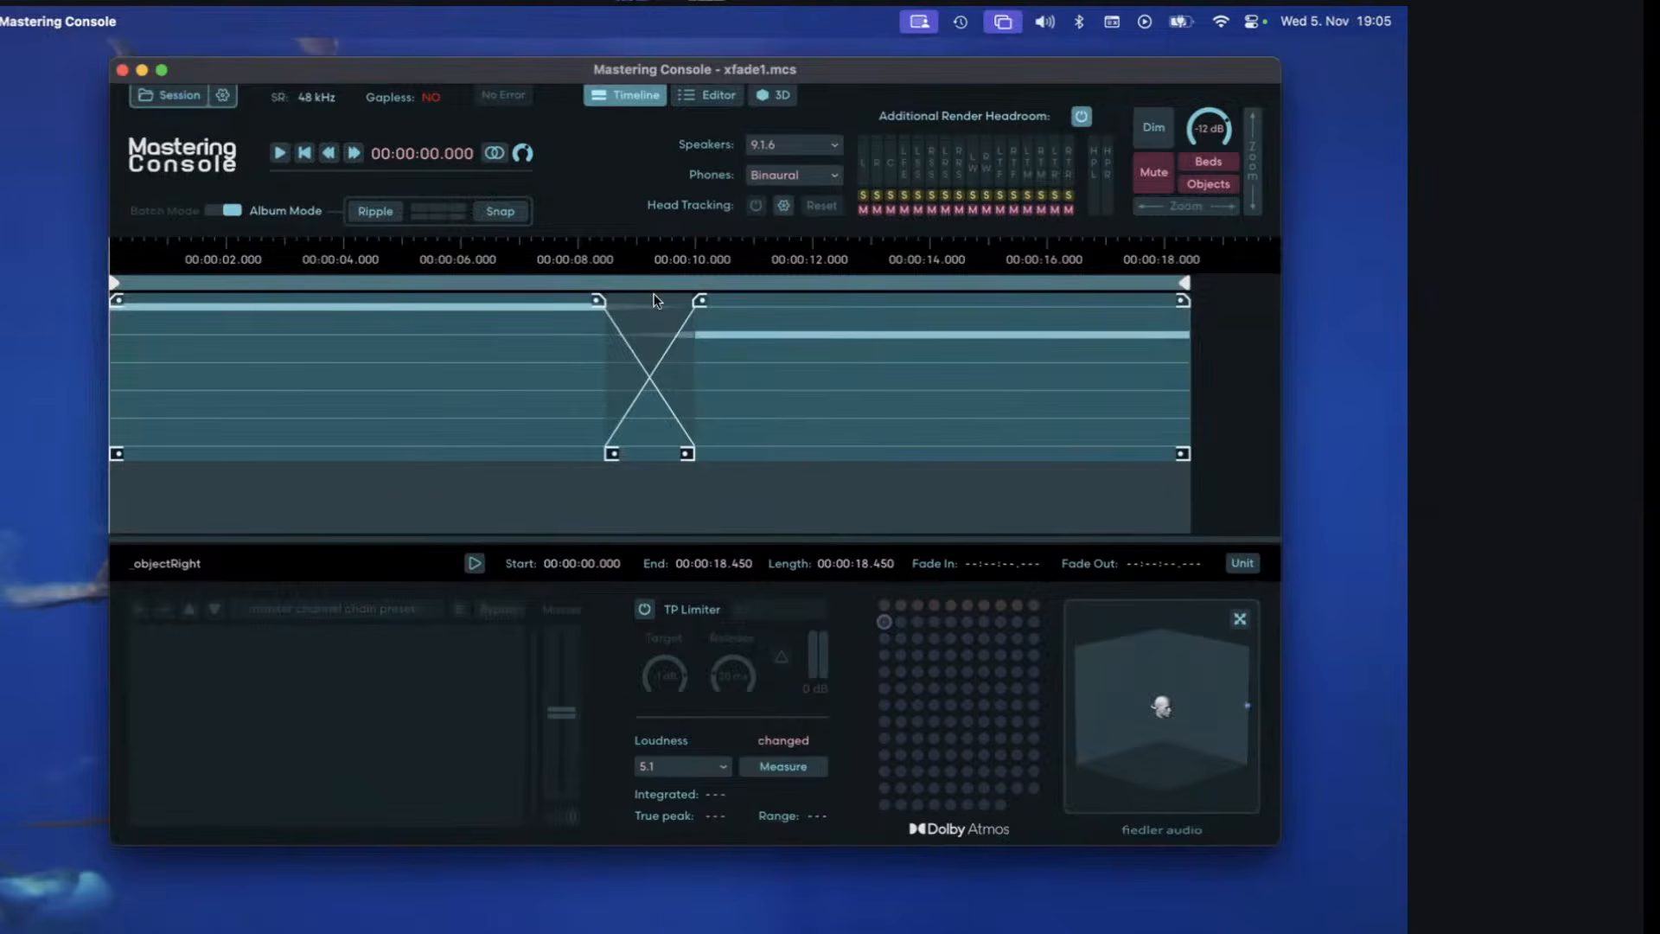
Place the playhead at about 8.07 s, just before the crossfade, and check the clip pair in the merged region's channel editor.
click(582, 249)
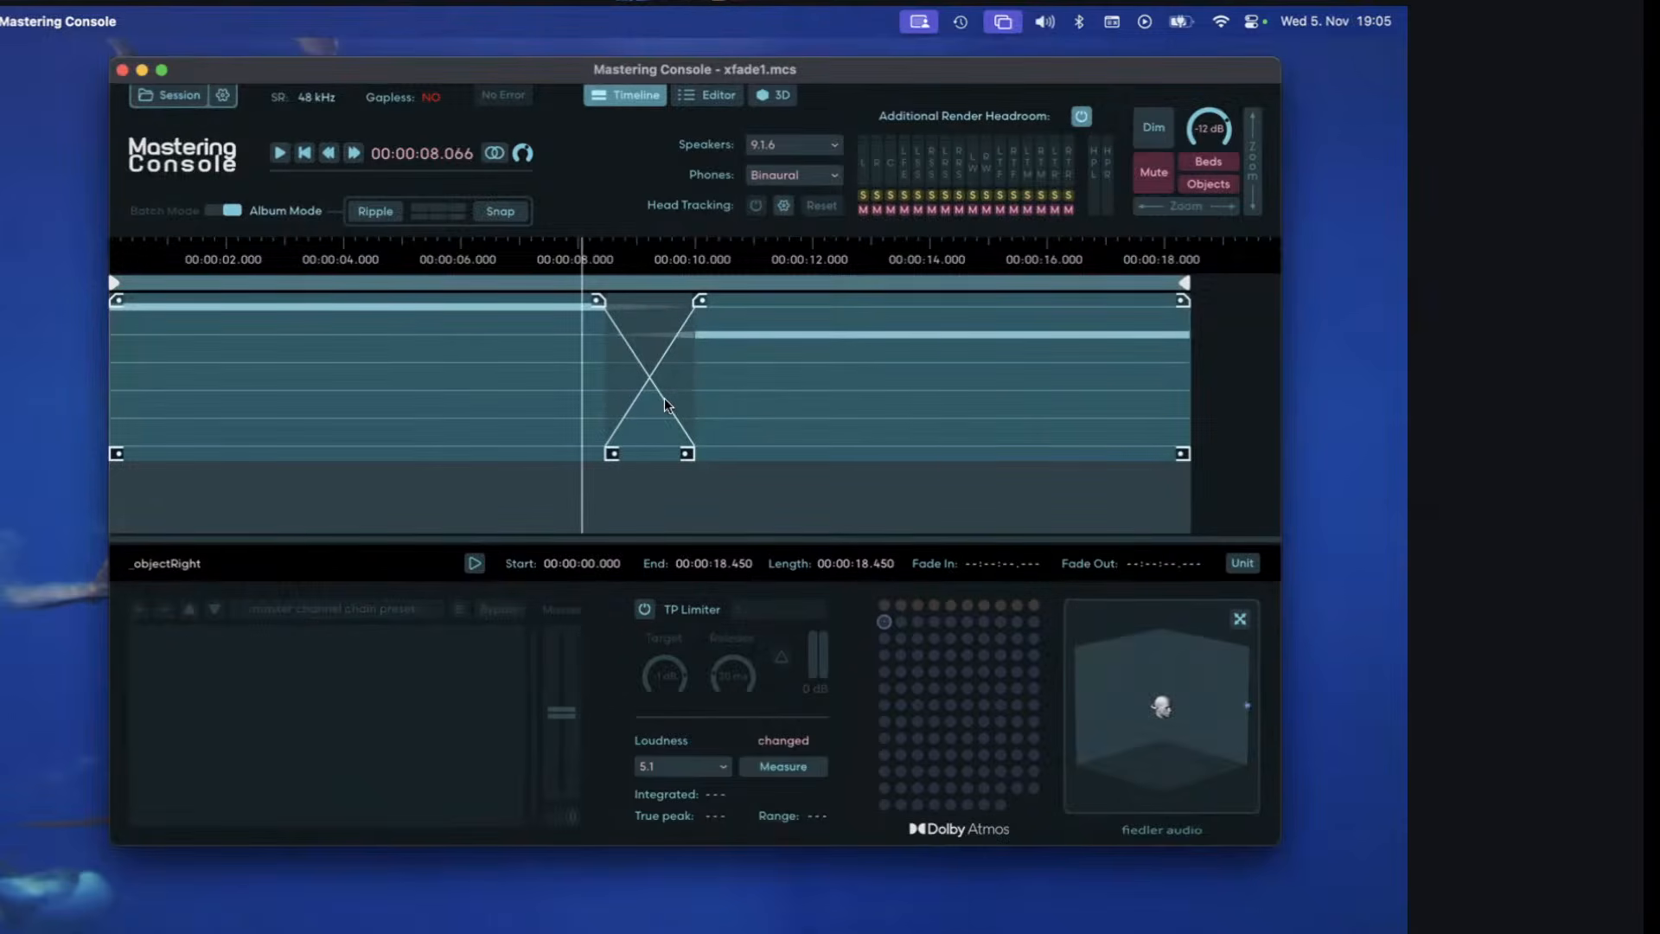
click(706, 100)
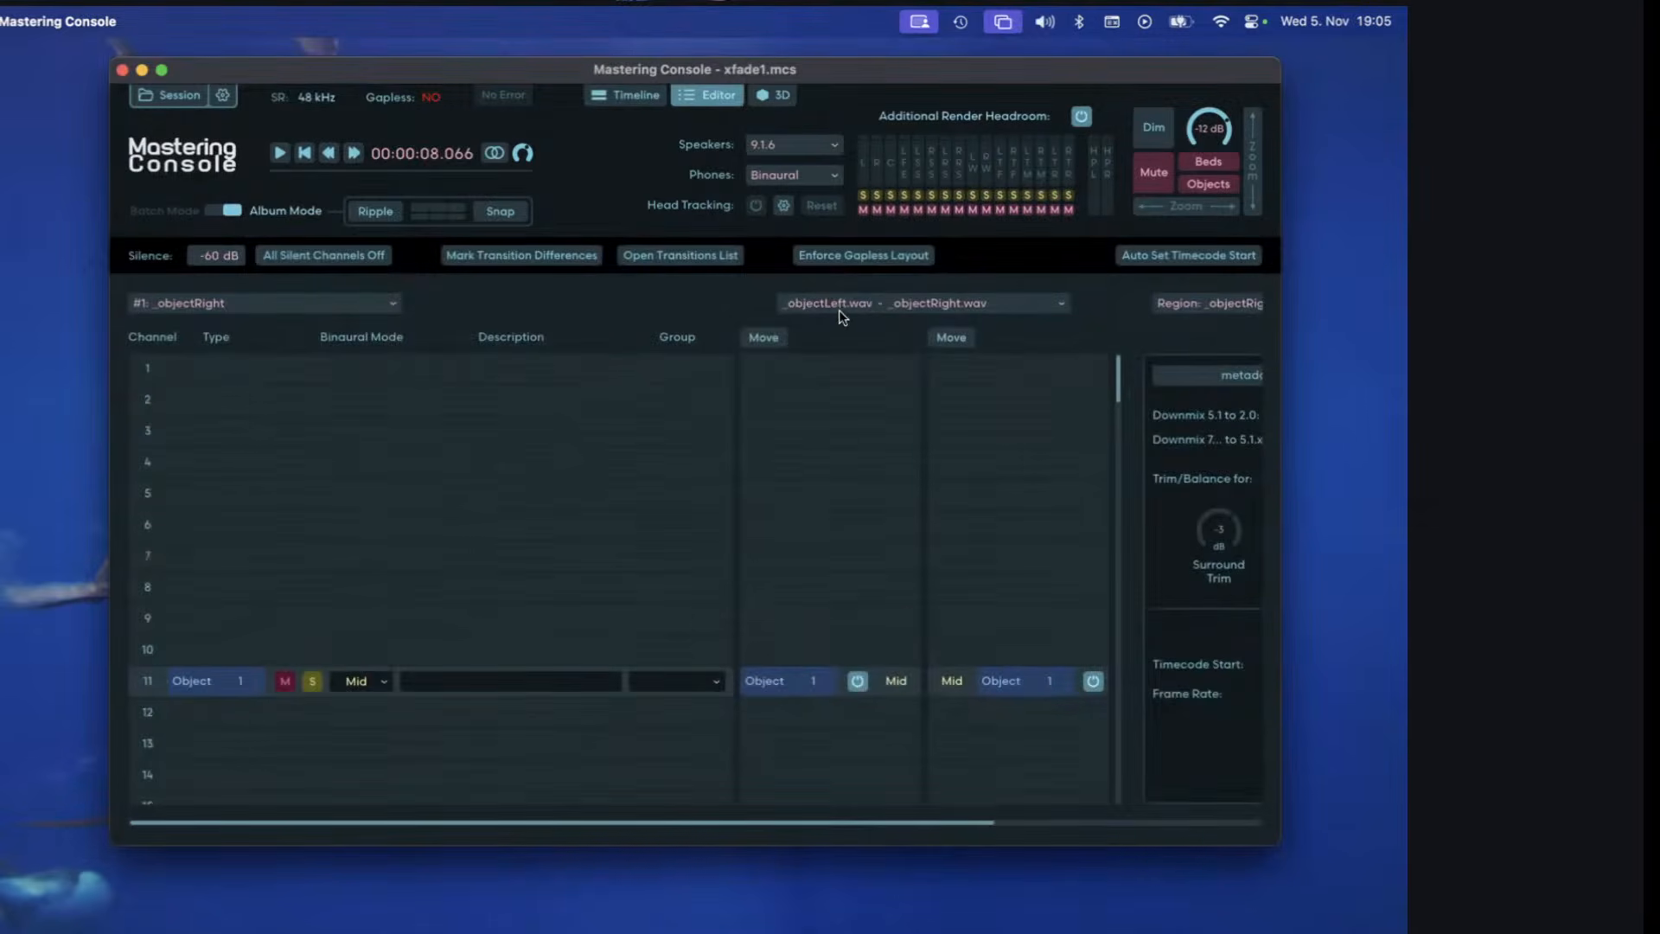
click(1013, 304)
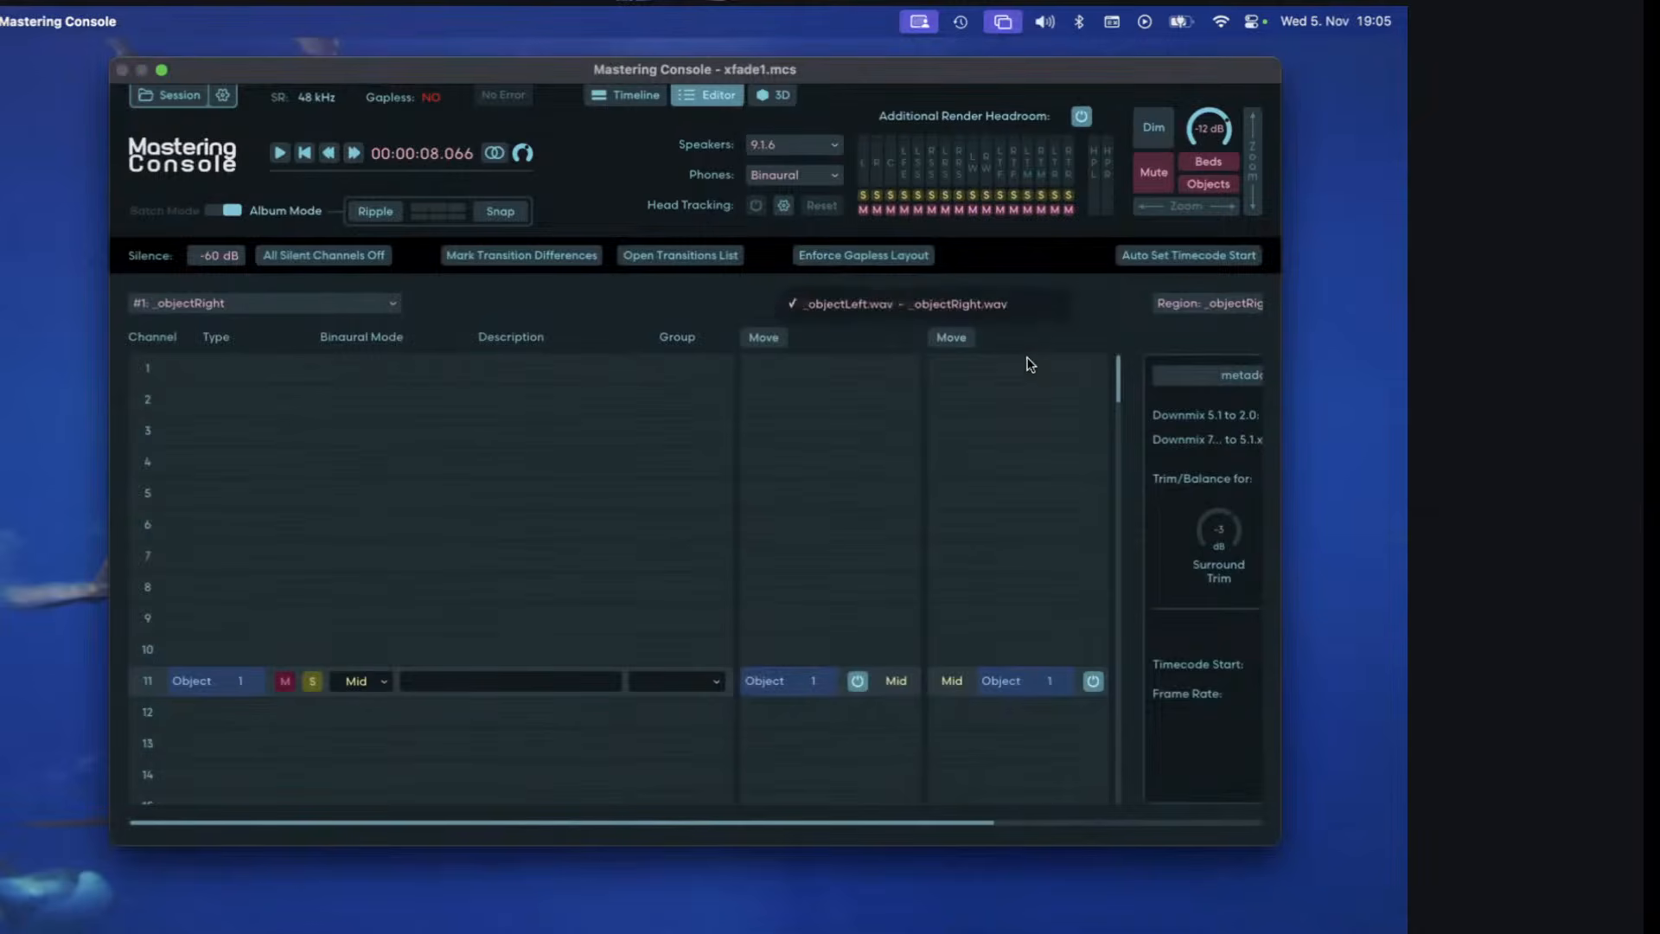
click(1038, 305)
Display all objects equally in the 3D view and play through the crossfade to observe the object's movement.
click(762, 97)
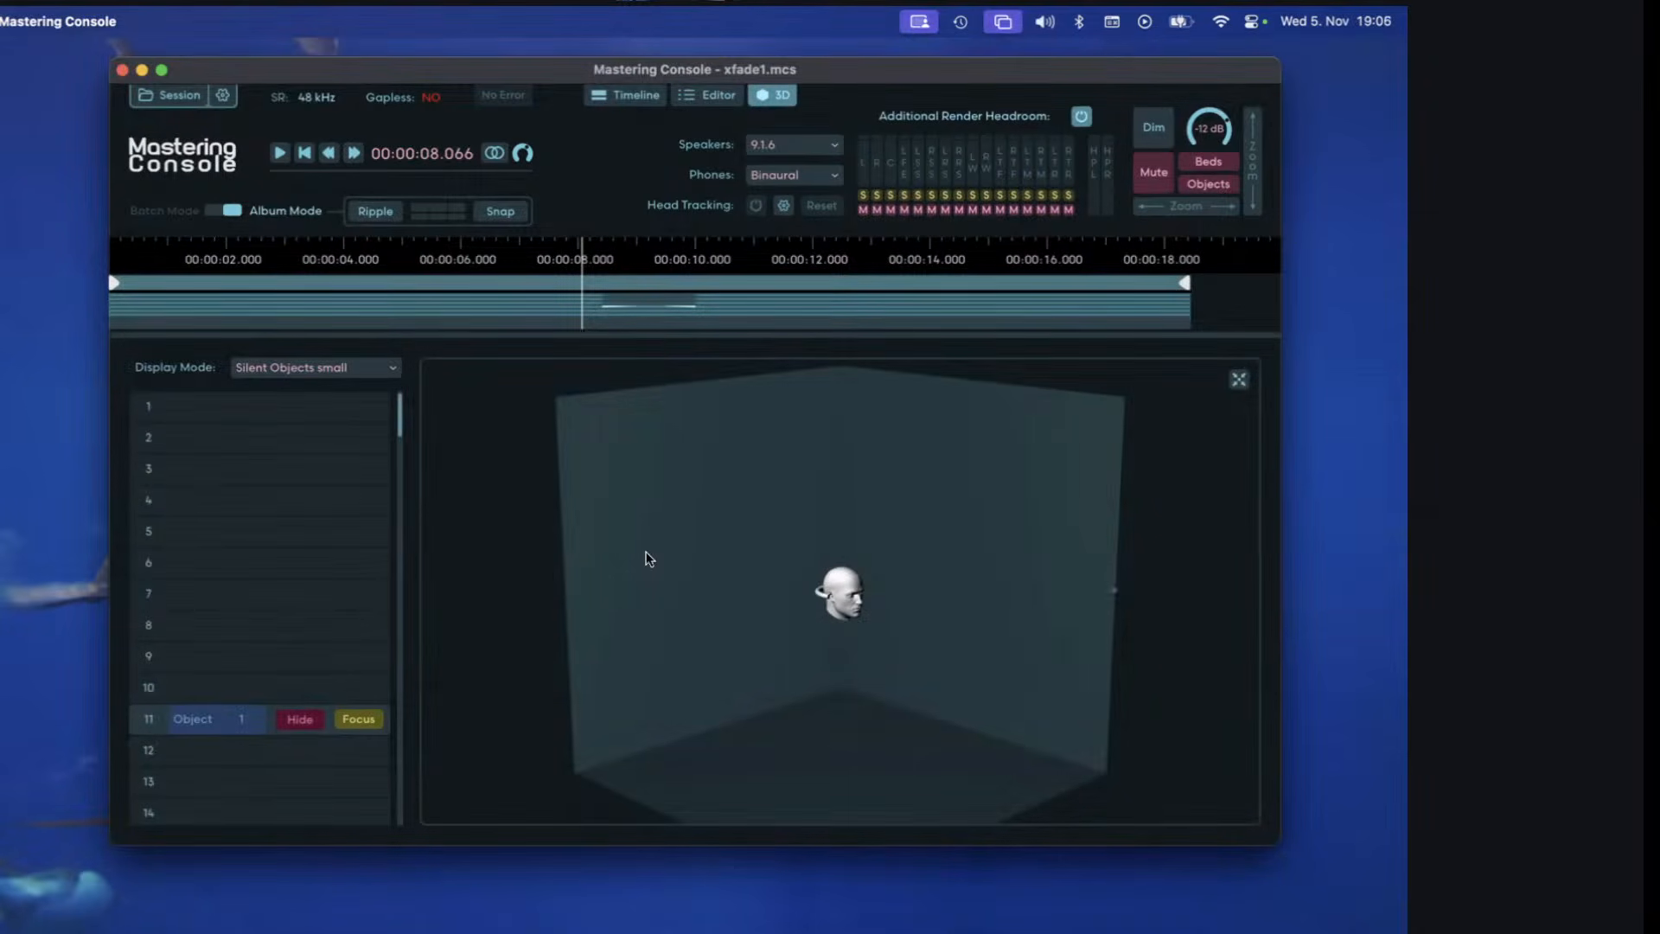
click(345, 373)
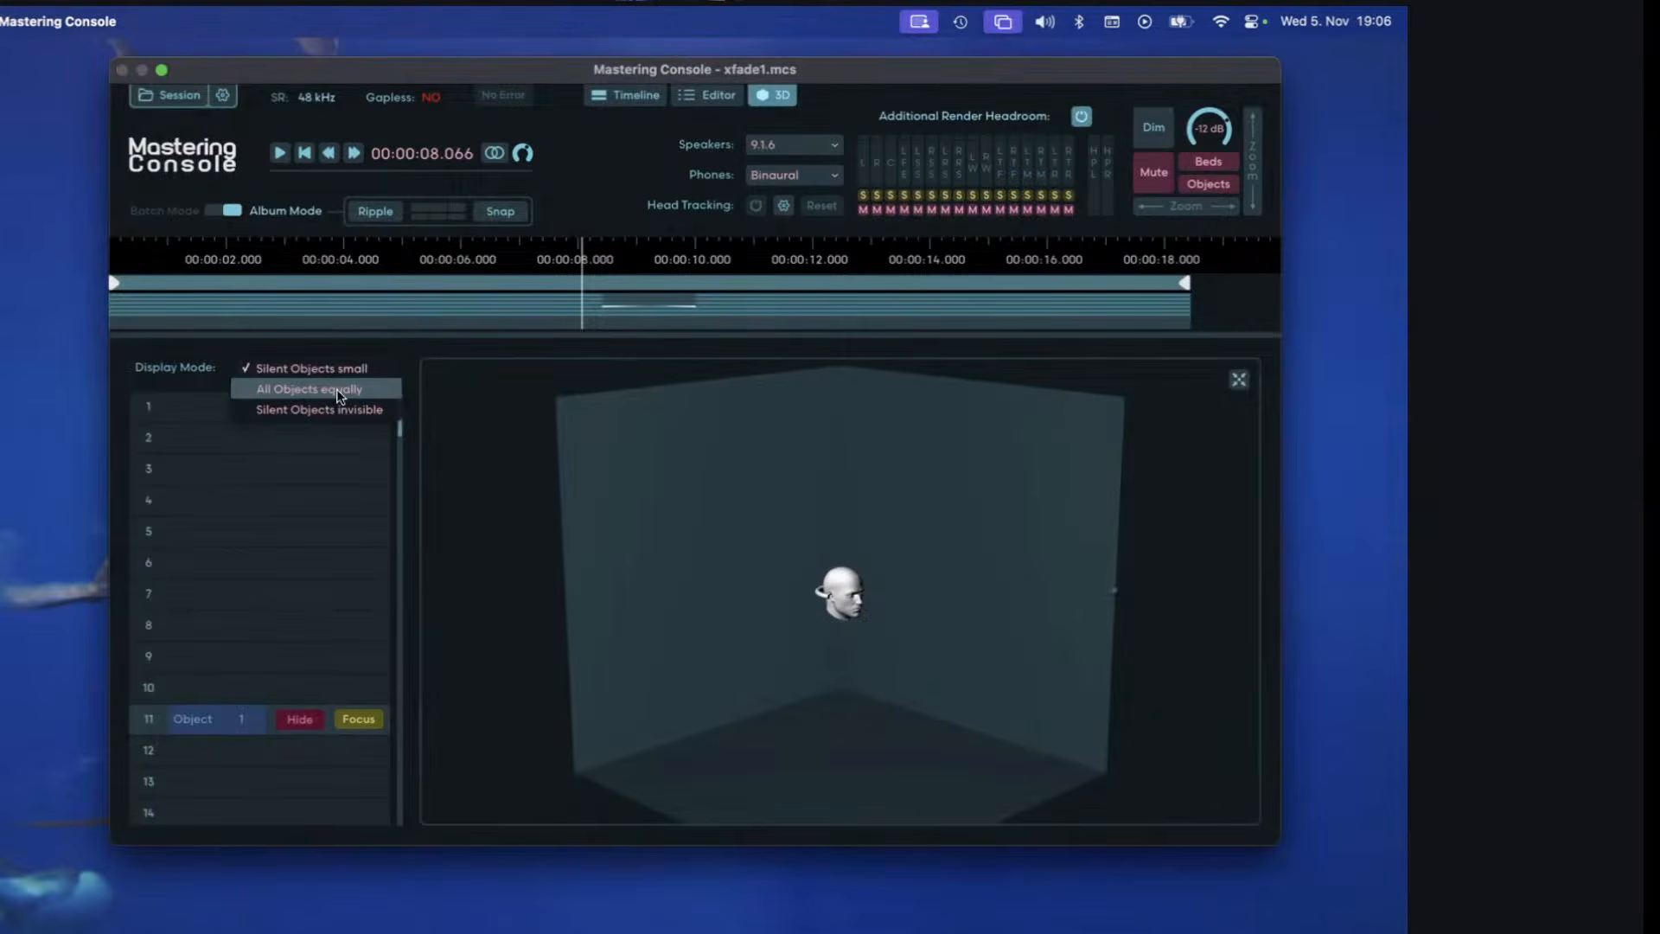
click(339, 391)
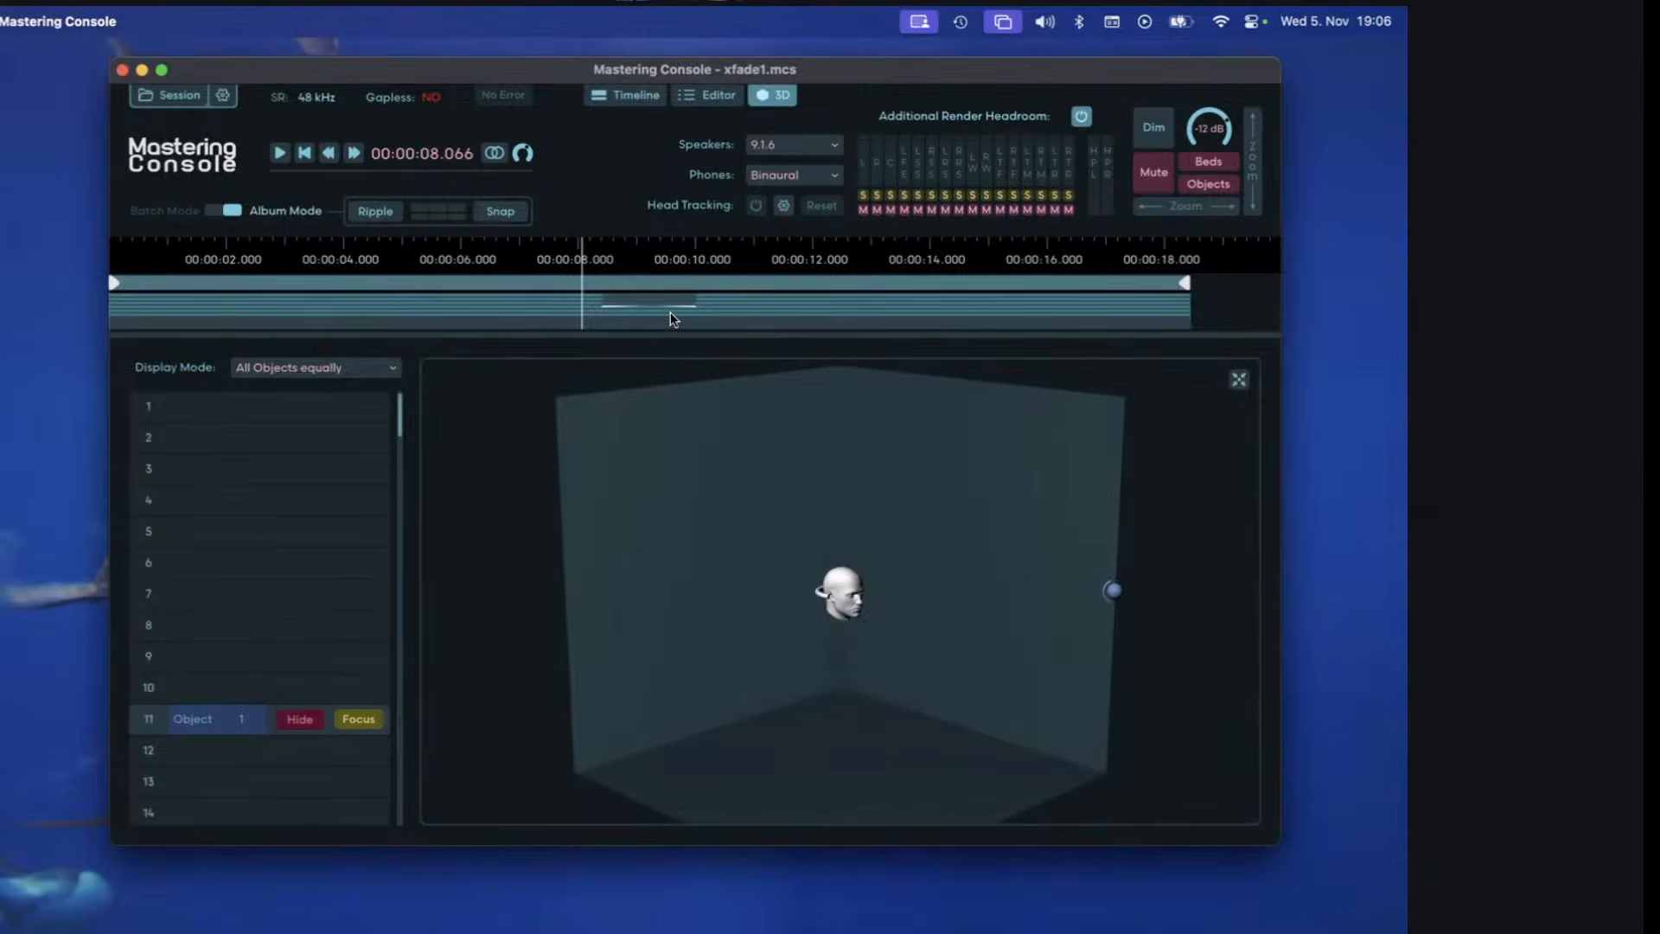
click(278, 156)
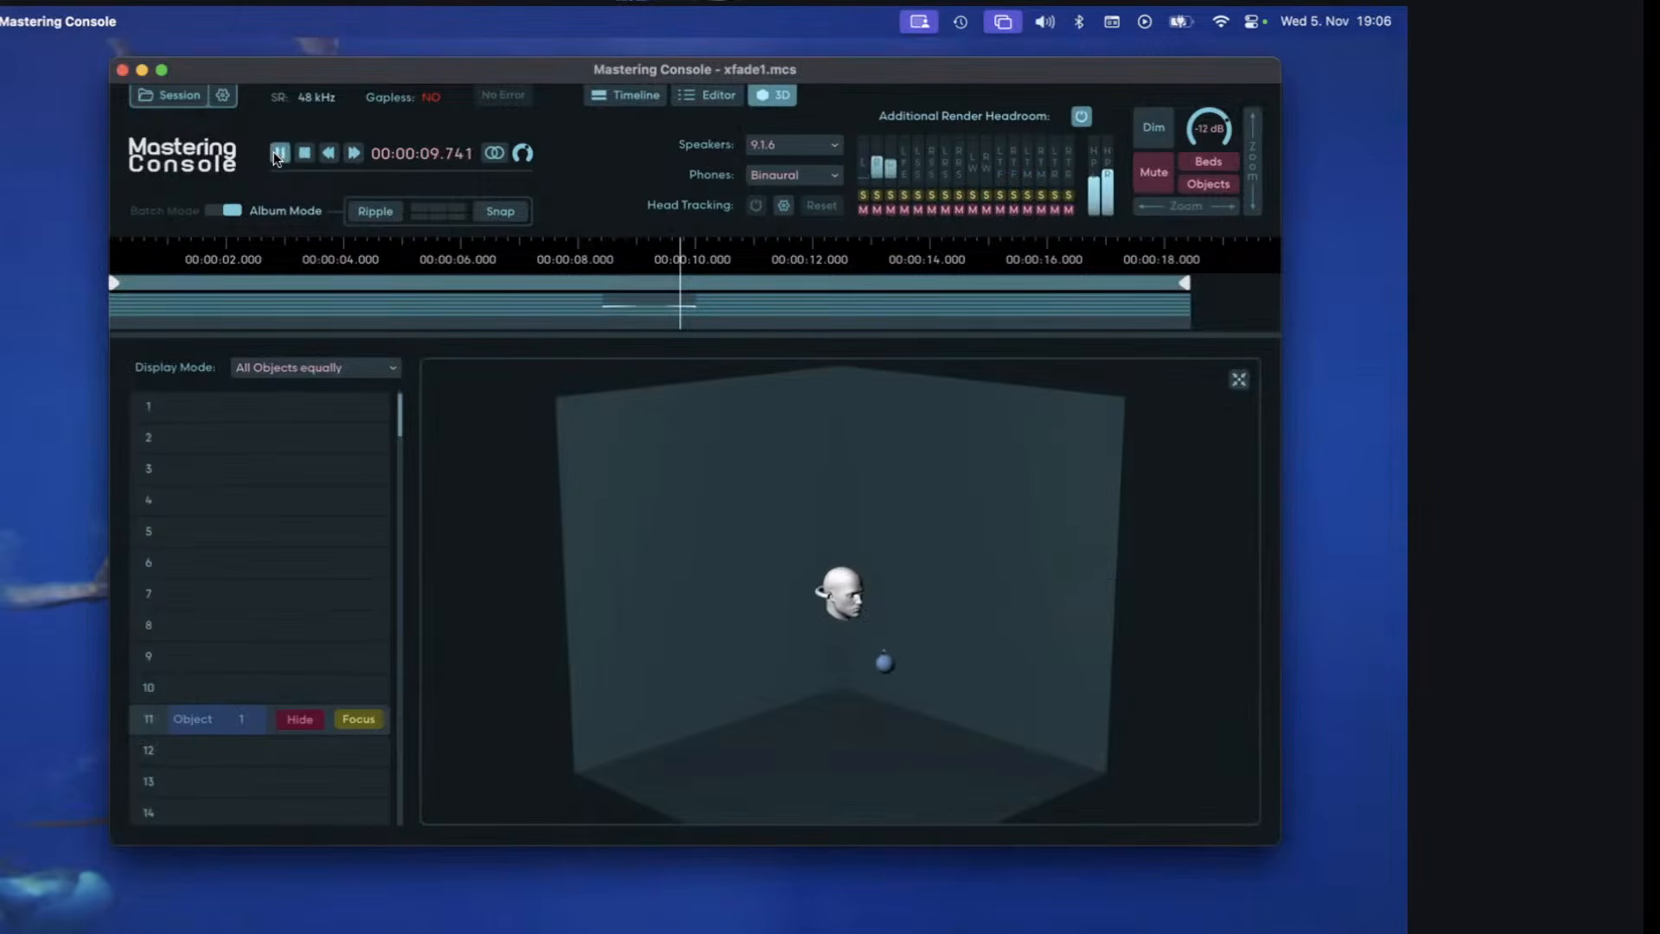
click(304, 153)
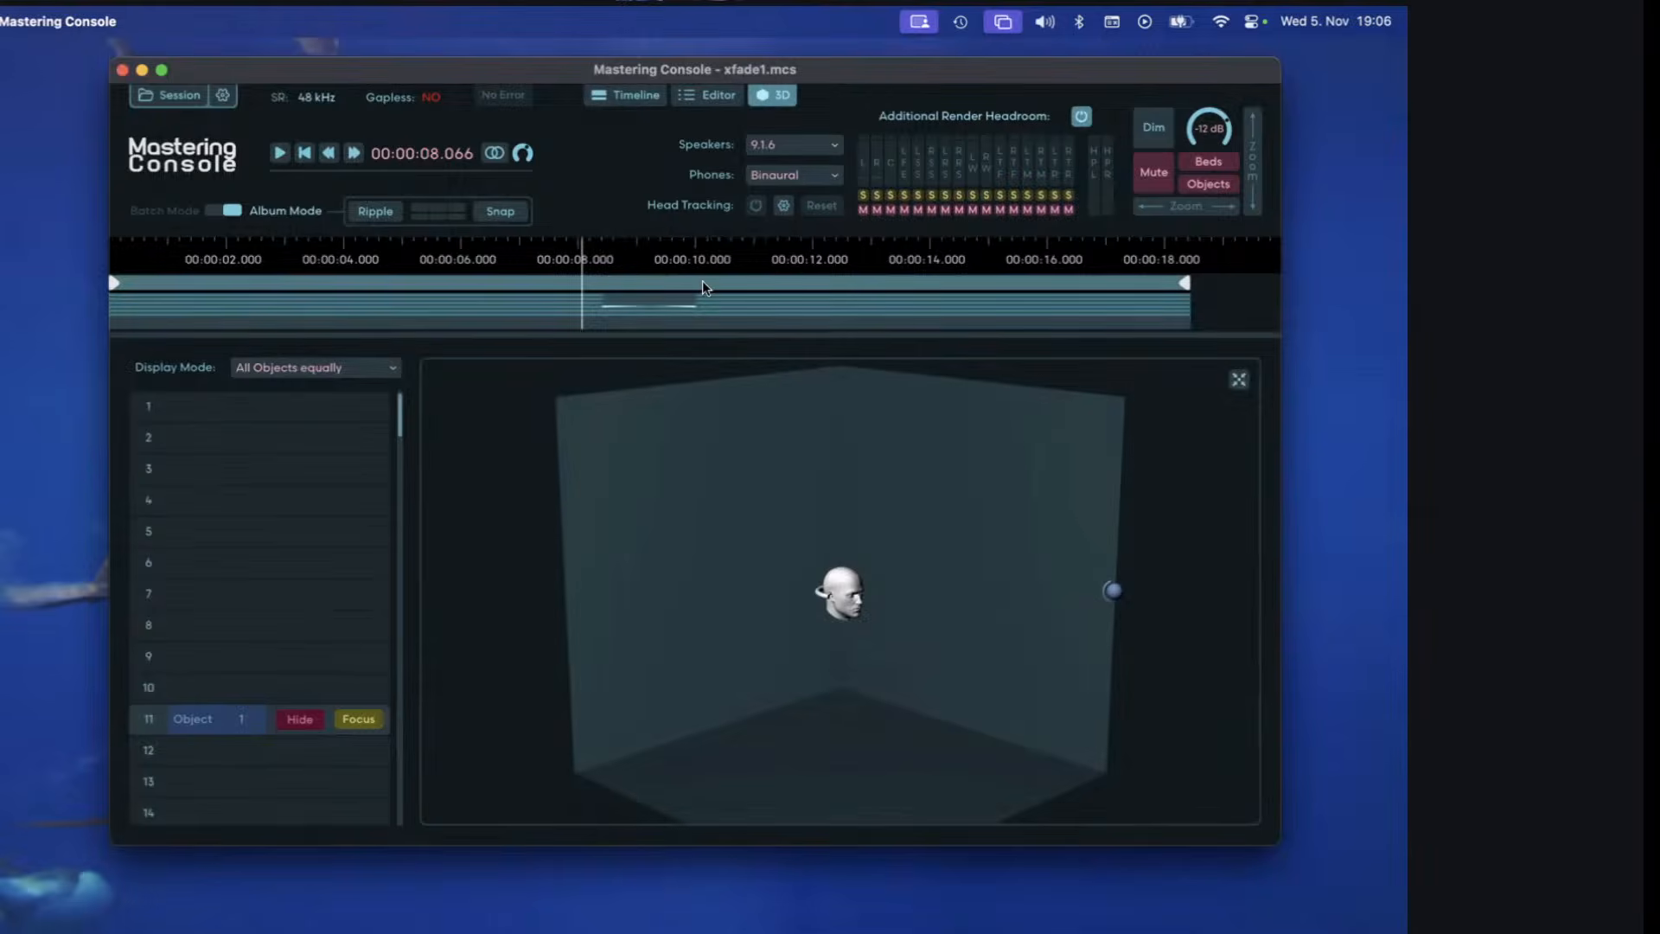
Shorten the crossfade in the timeline to a fade-out of about 0.98 s on _objectLeft.wav and a fade-in of about 1.15 s on _objectRight.wav.
click(626, 96)
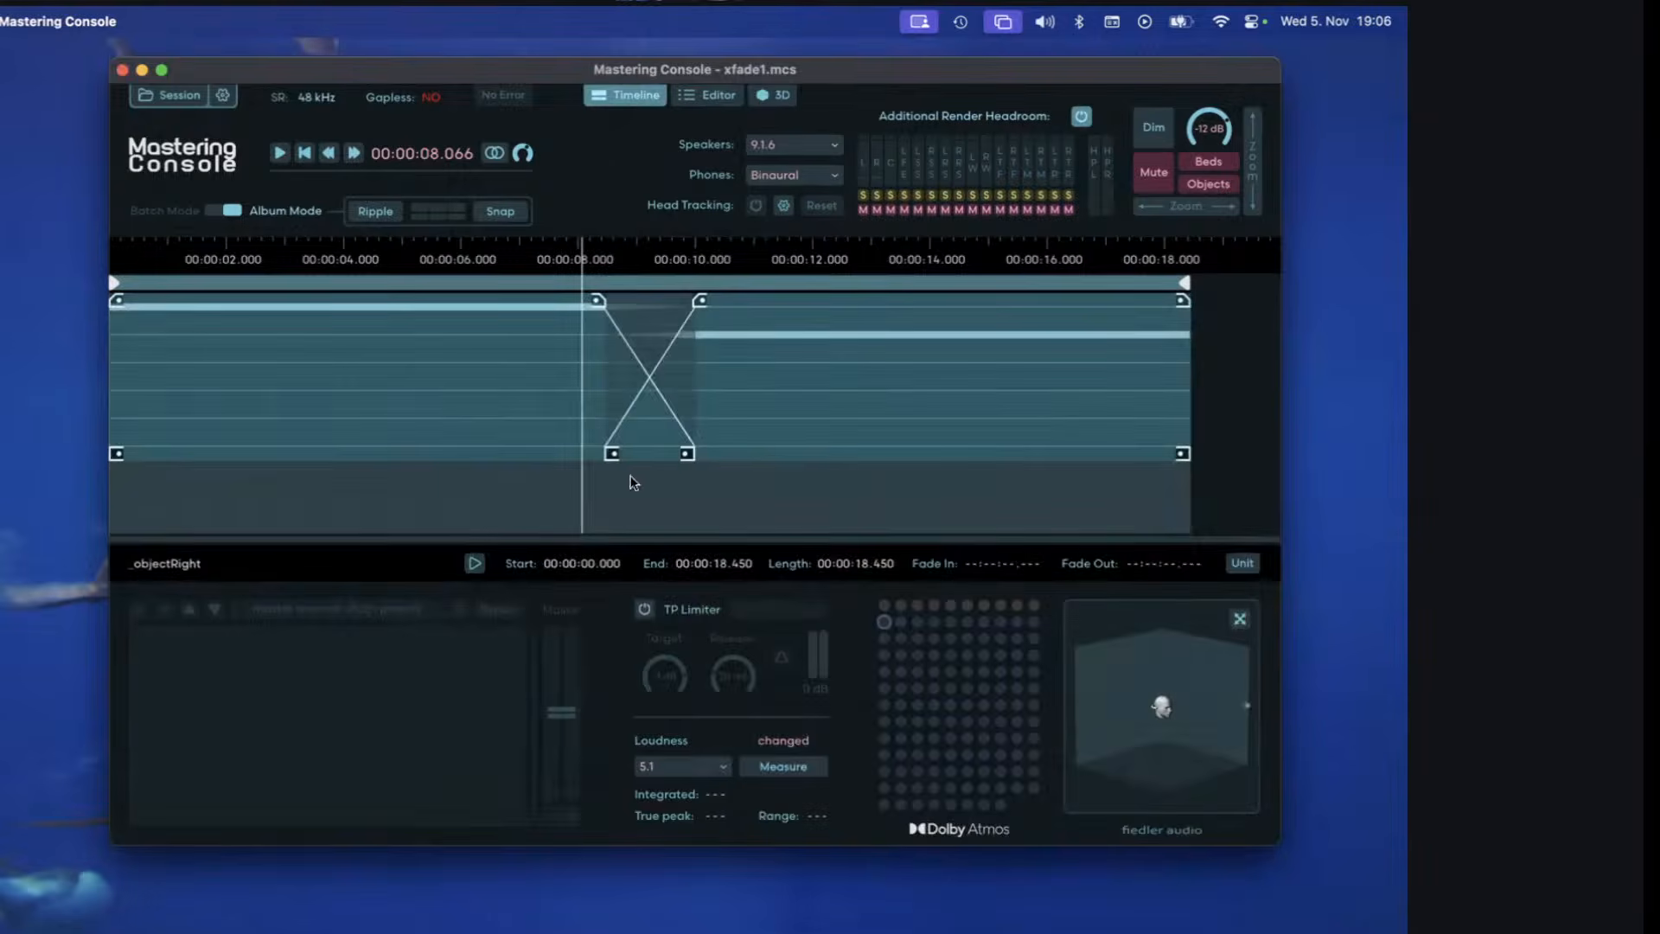
click(640, 506)
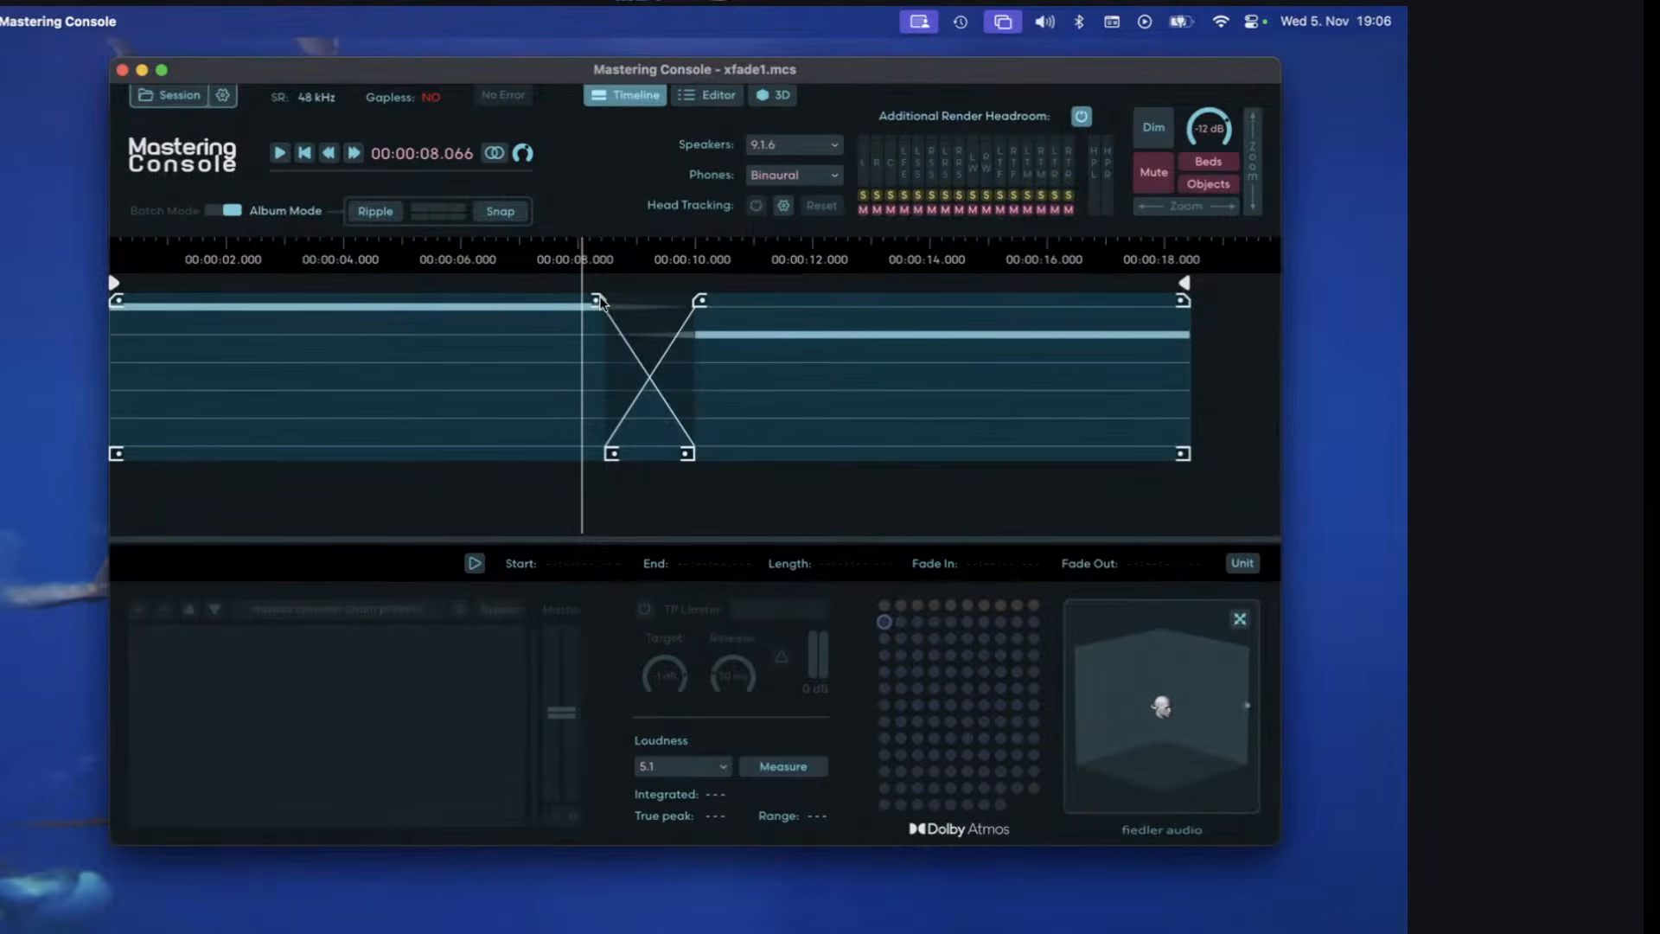
drag(603, 303, 667, 309)
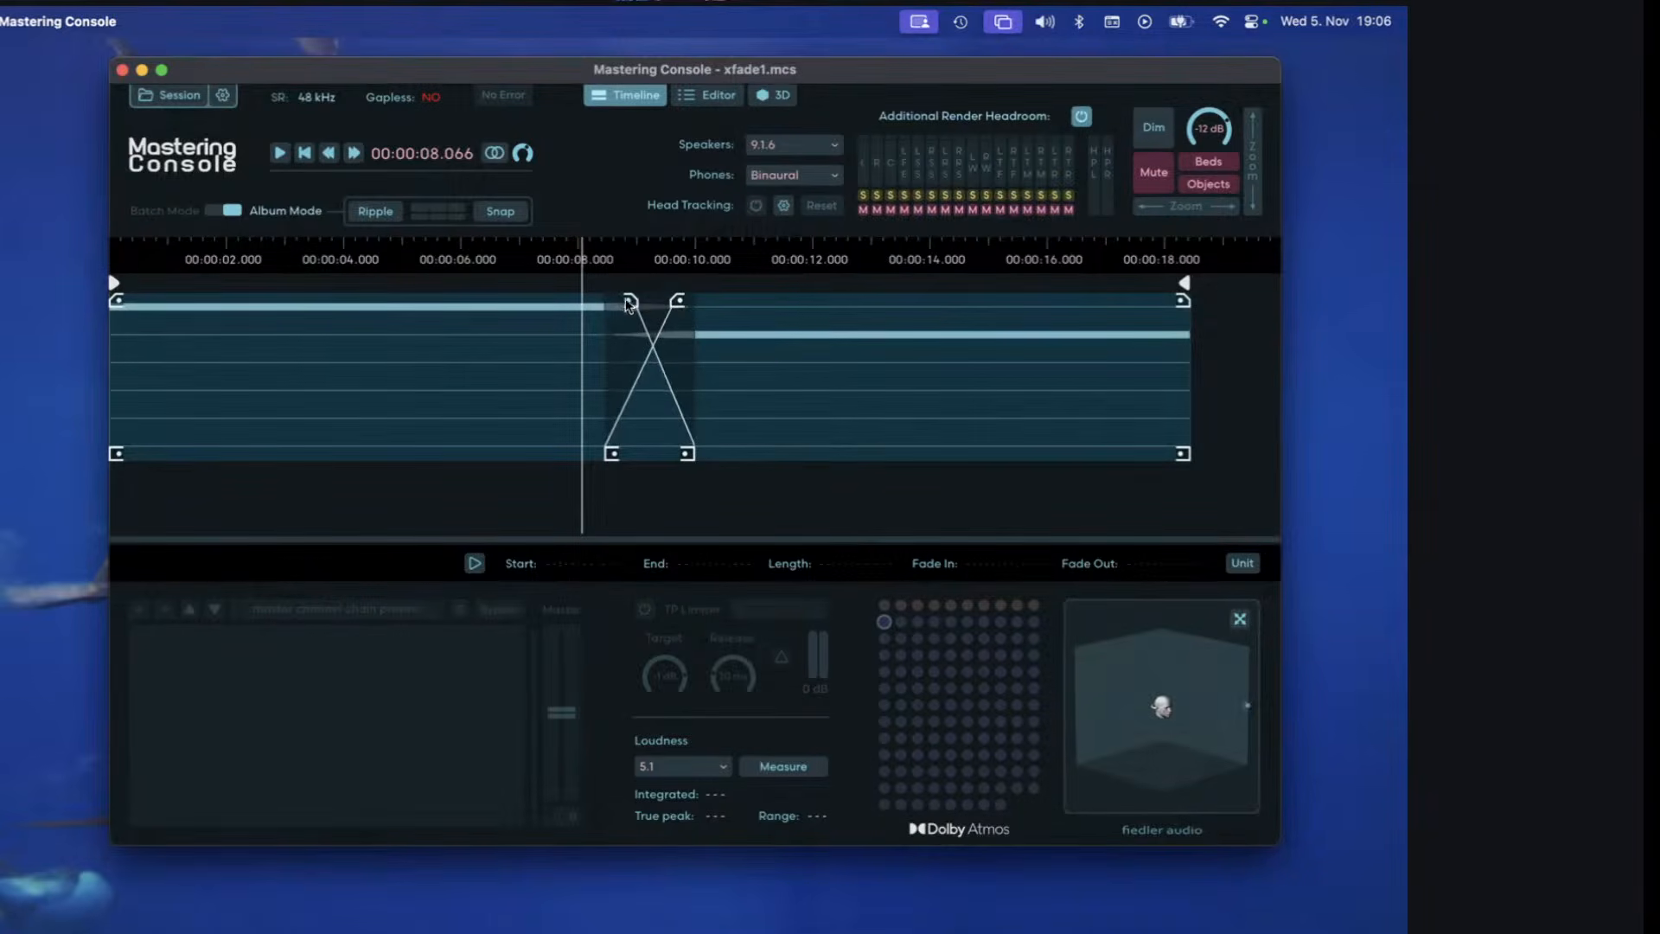
click(512, 342)
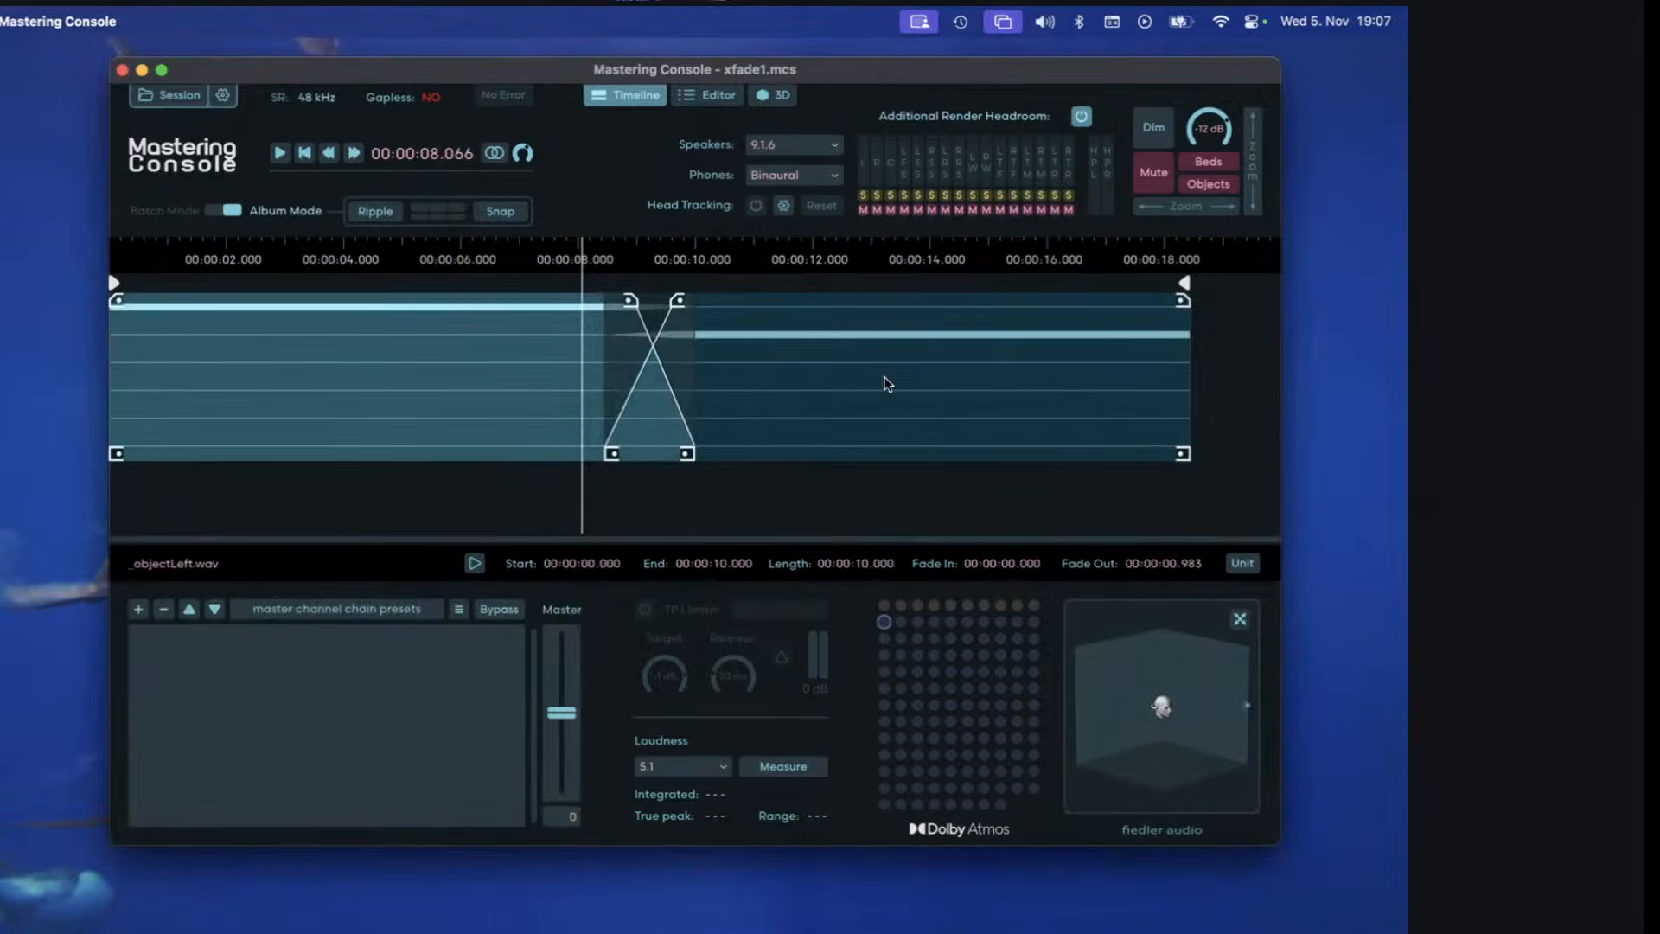
click(777, 375)
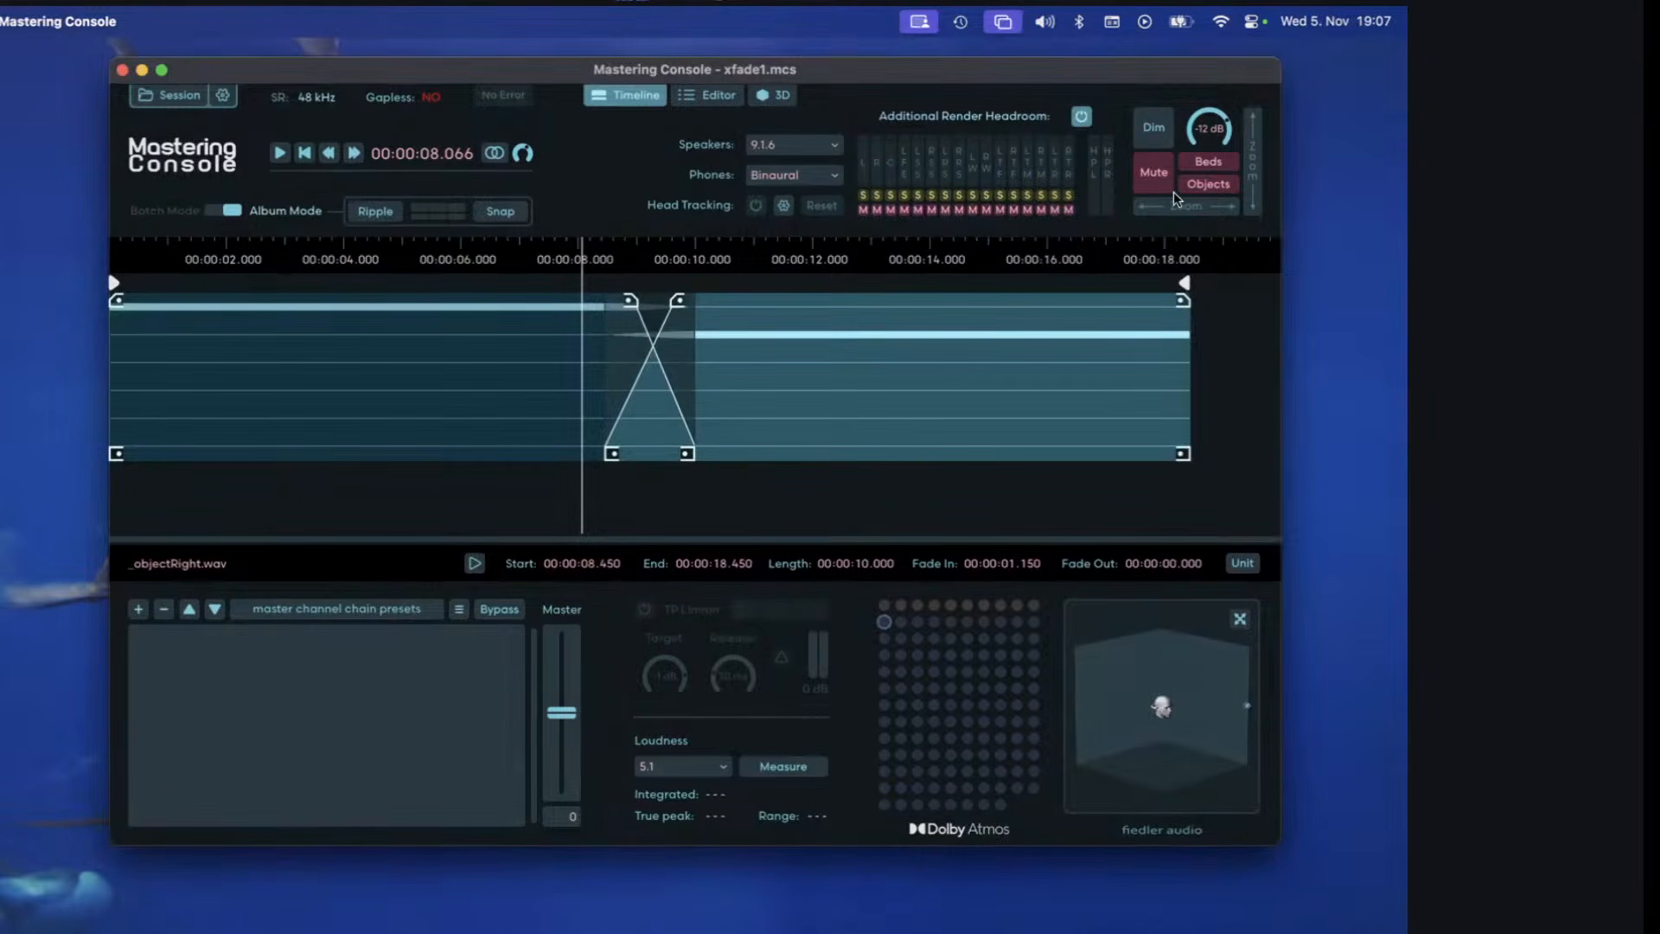
Adjust the fade-out of _objectLeft.wav to about 1.19 s and the fade-in of _objectRight.wav to about 1.08 s.
scroll(941, 325, up, 8)
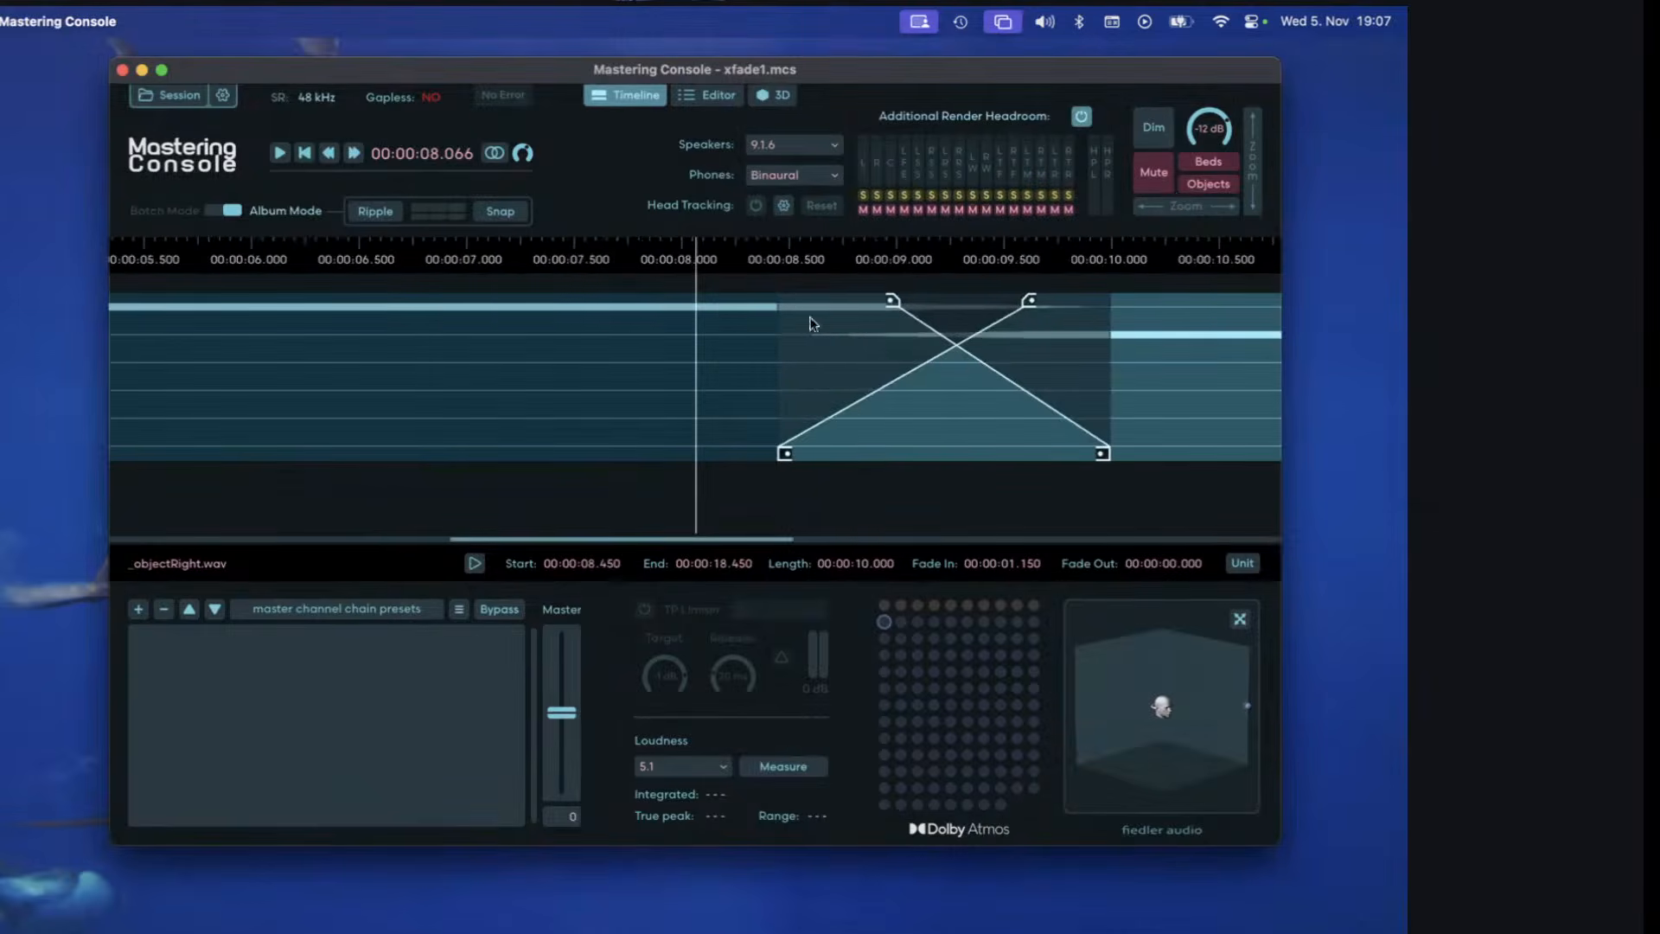
click(959, 261)
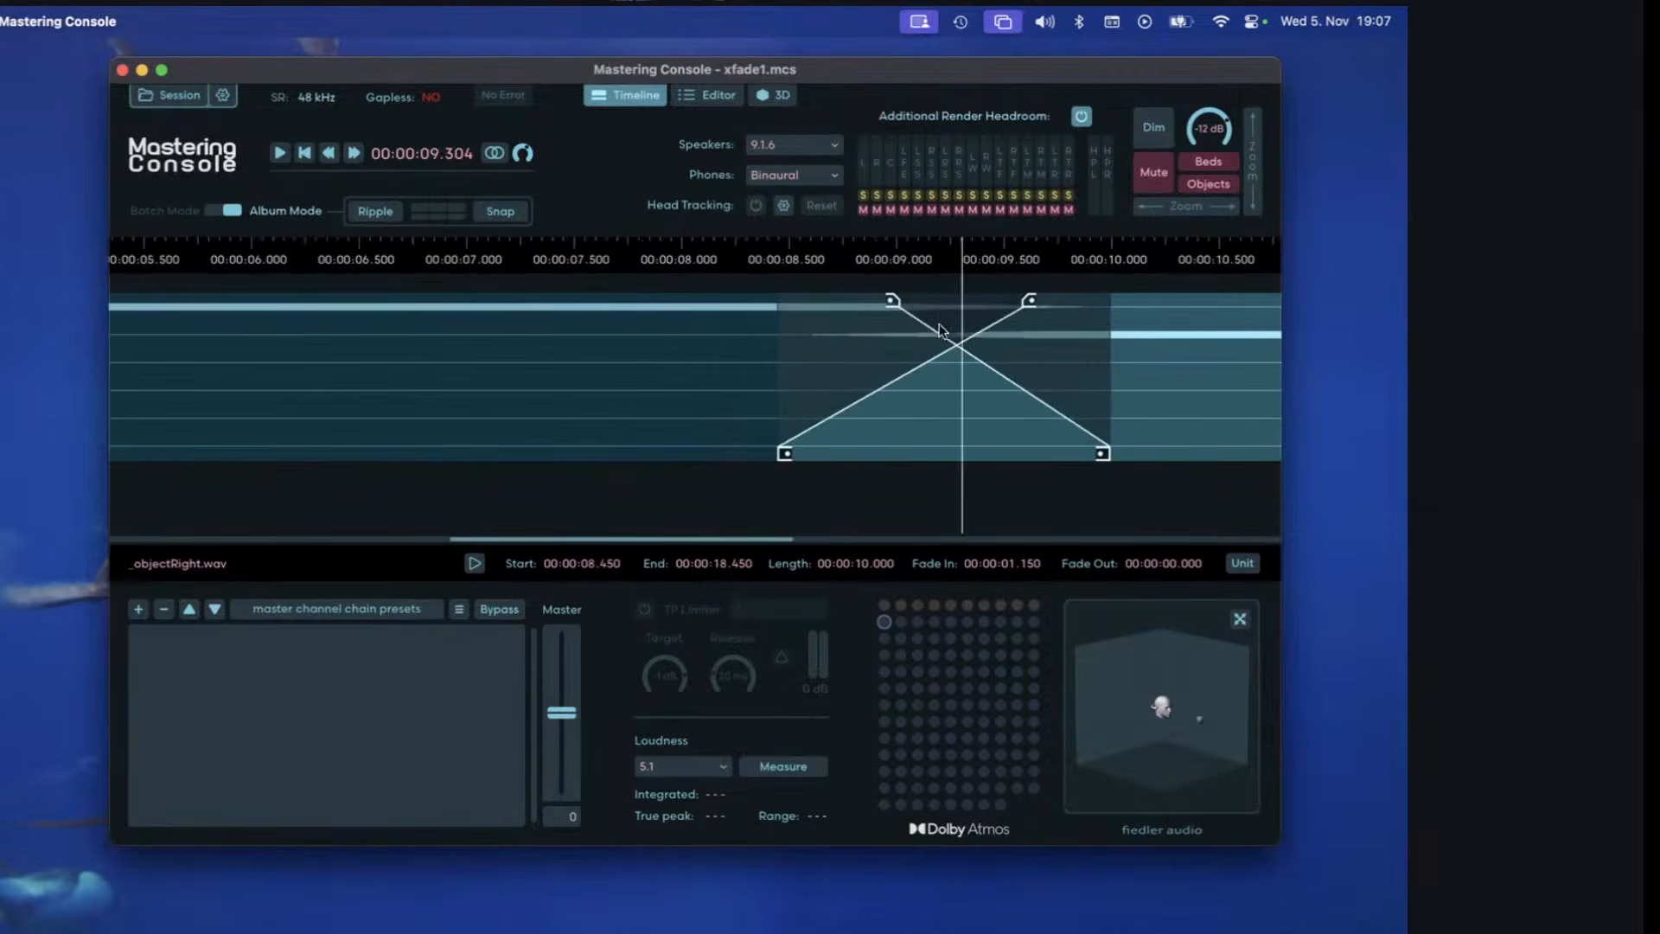
scroll(920, 339, up, 4)
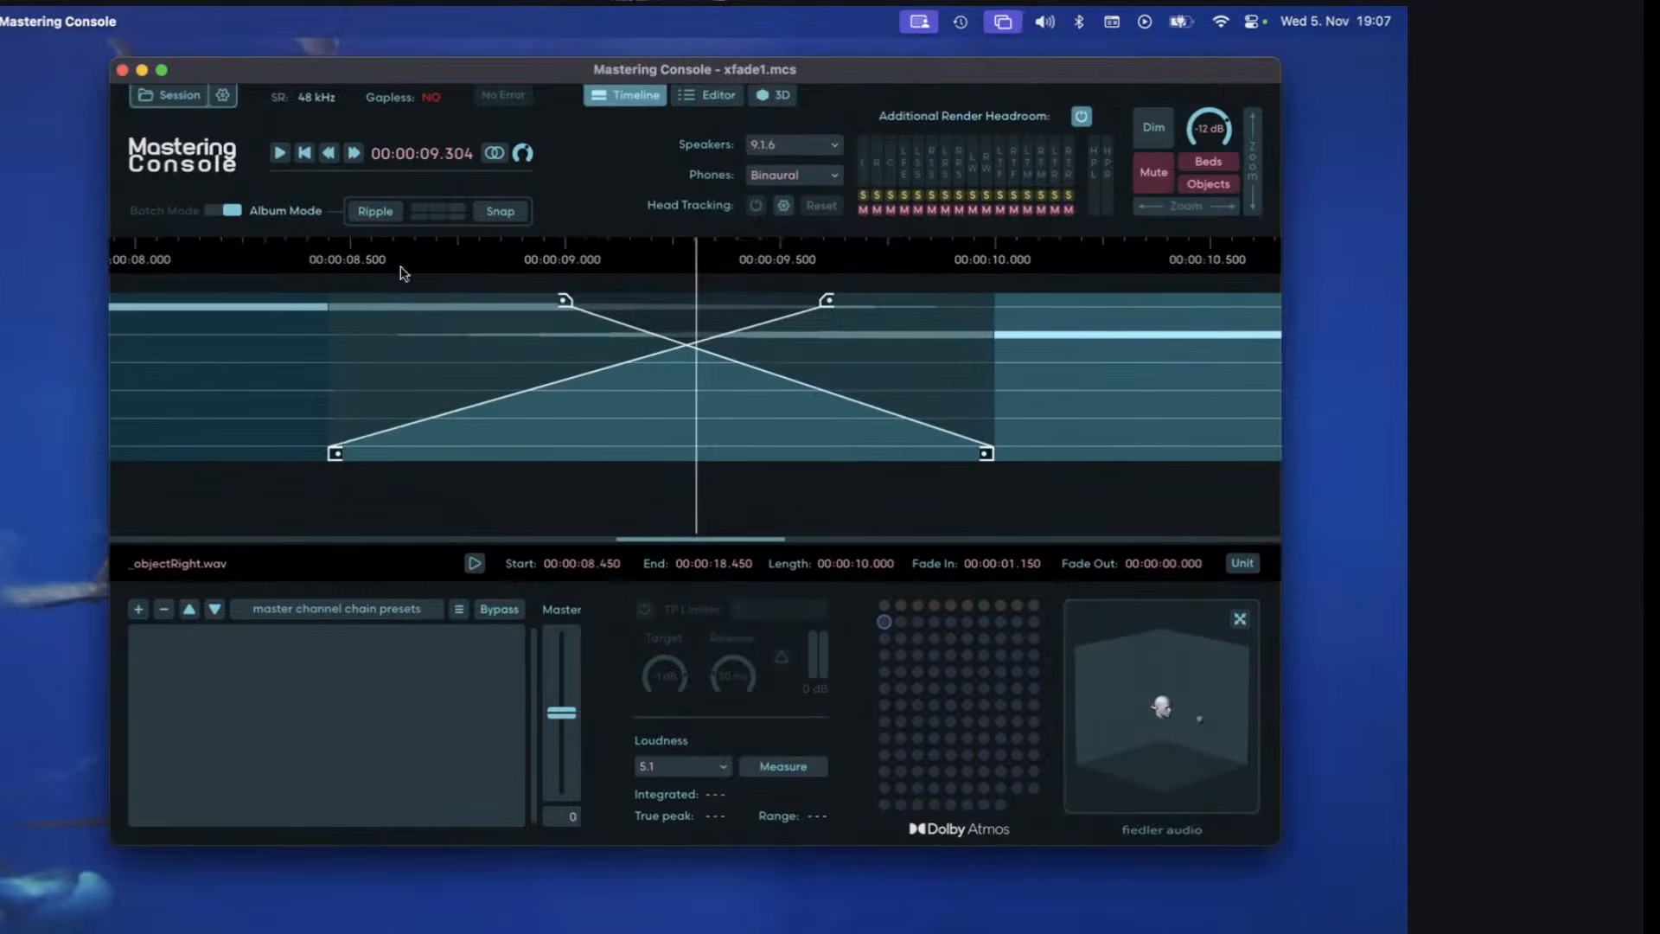
click(552, 306)
drag(552, 306, 474, 307)
drag(825, 303, 791, 310)
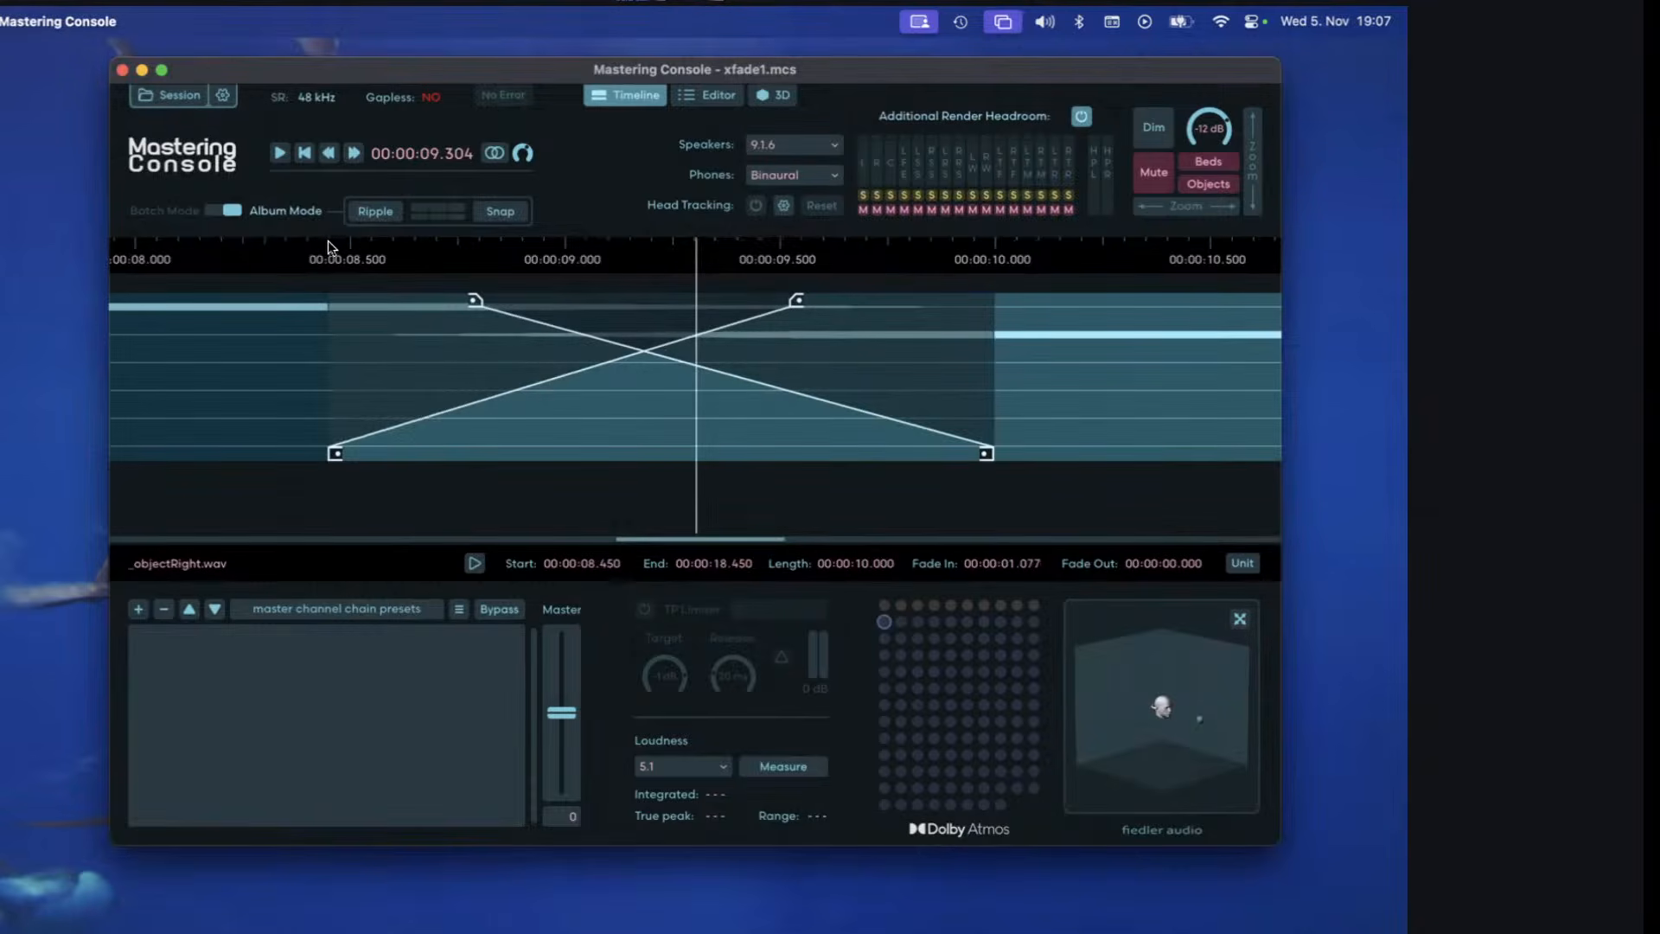
Place the playhead at the crossfade's start near 8.45 s and its end near 9.98 s, checking the object's position and the matching clip.
click(331, 255)
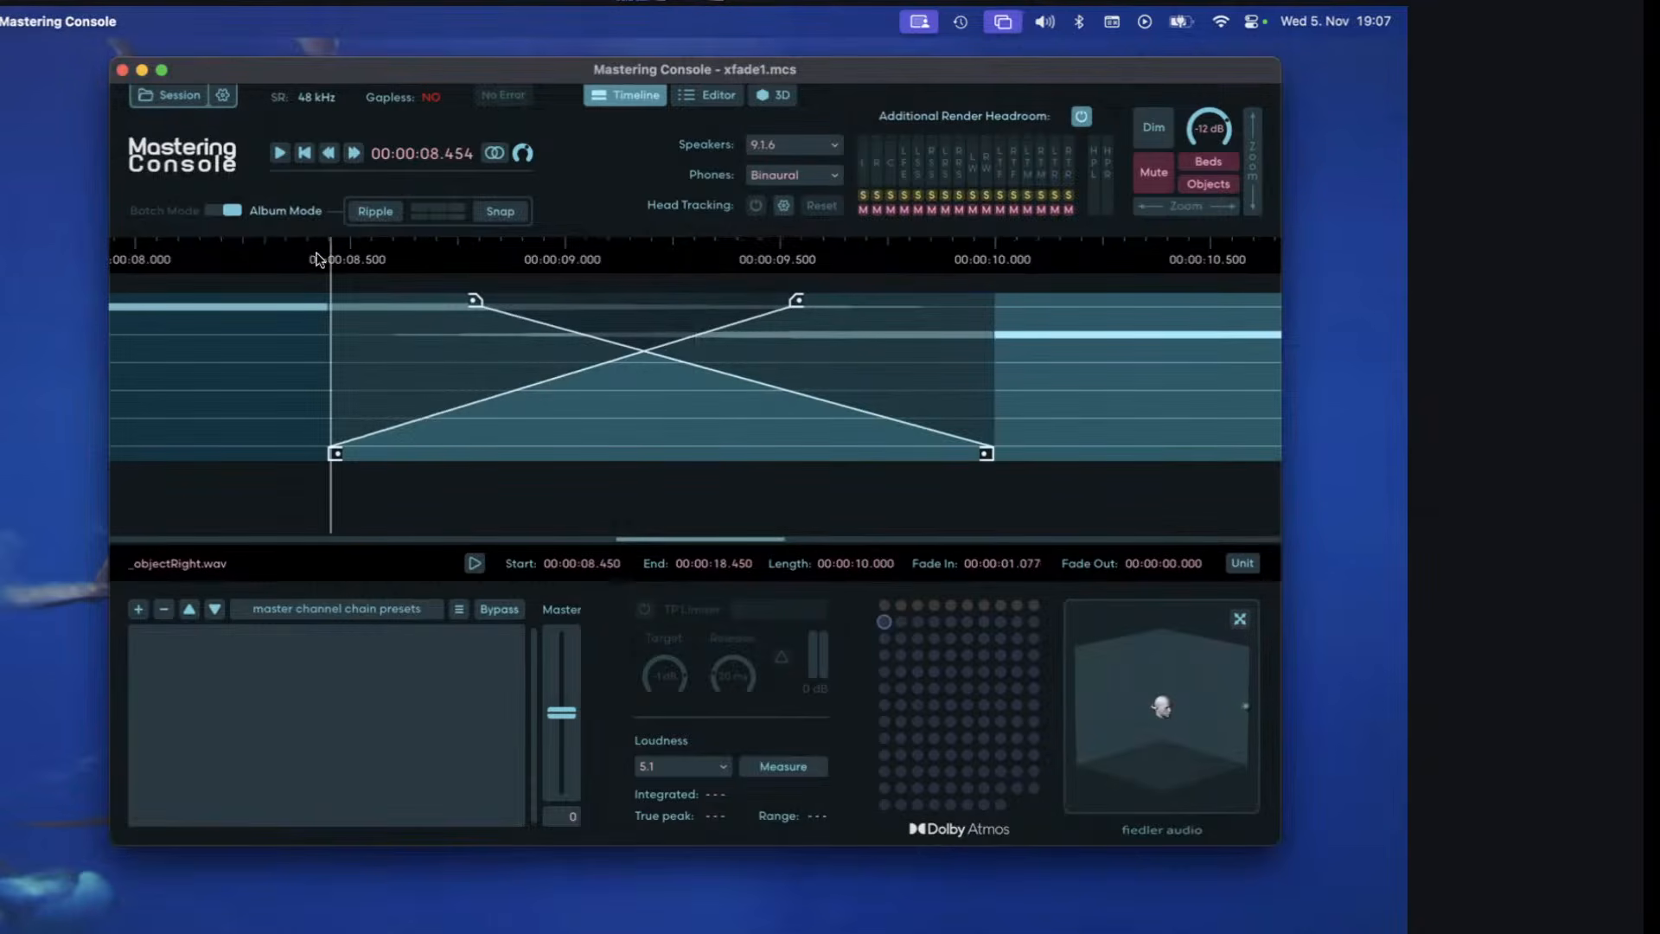
click(325, 251)
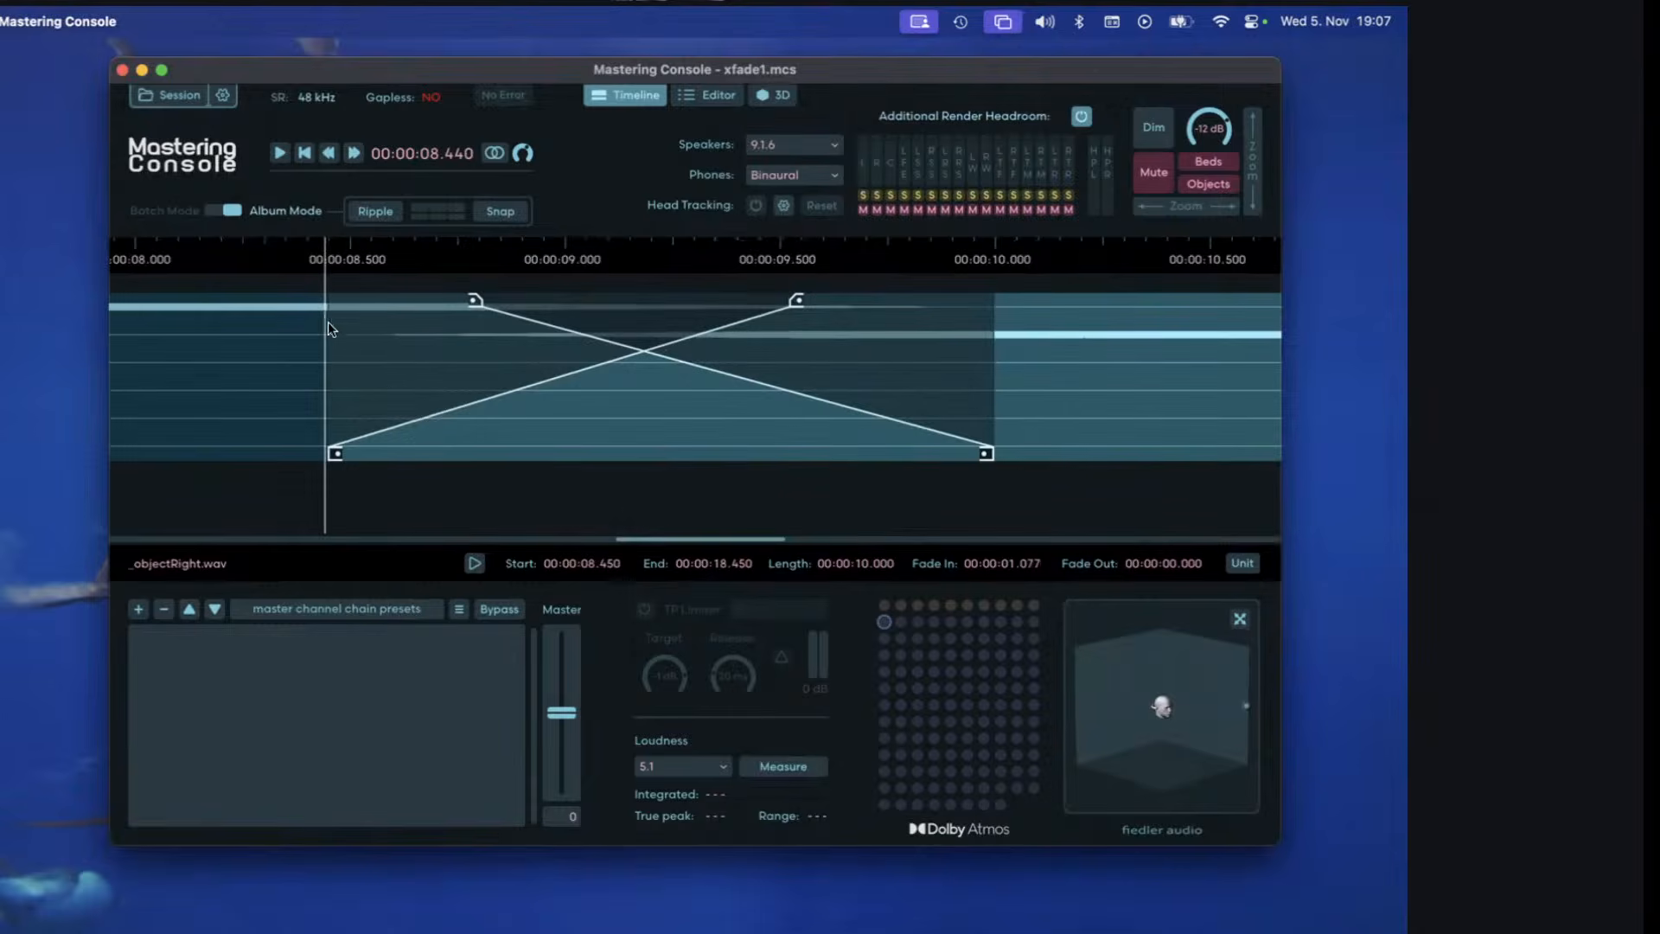
click(332, 250)
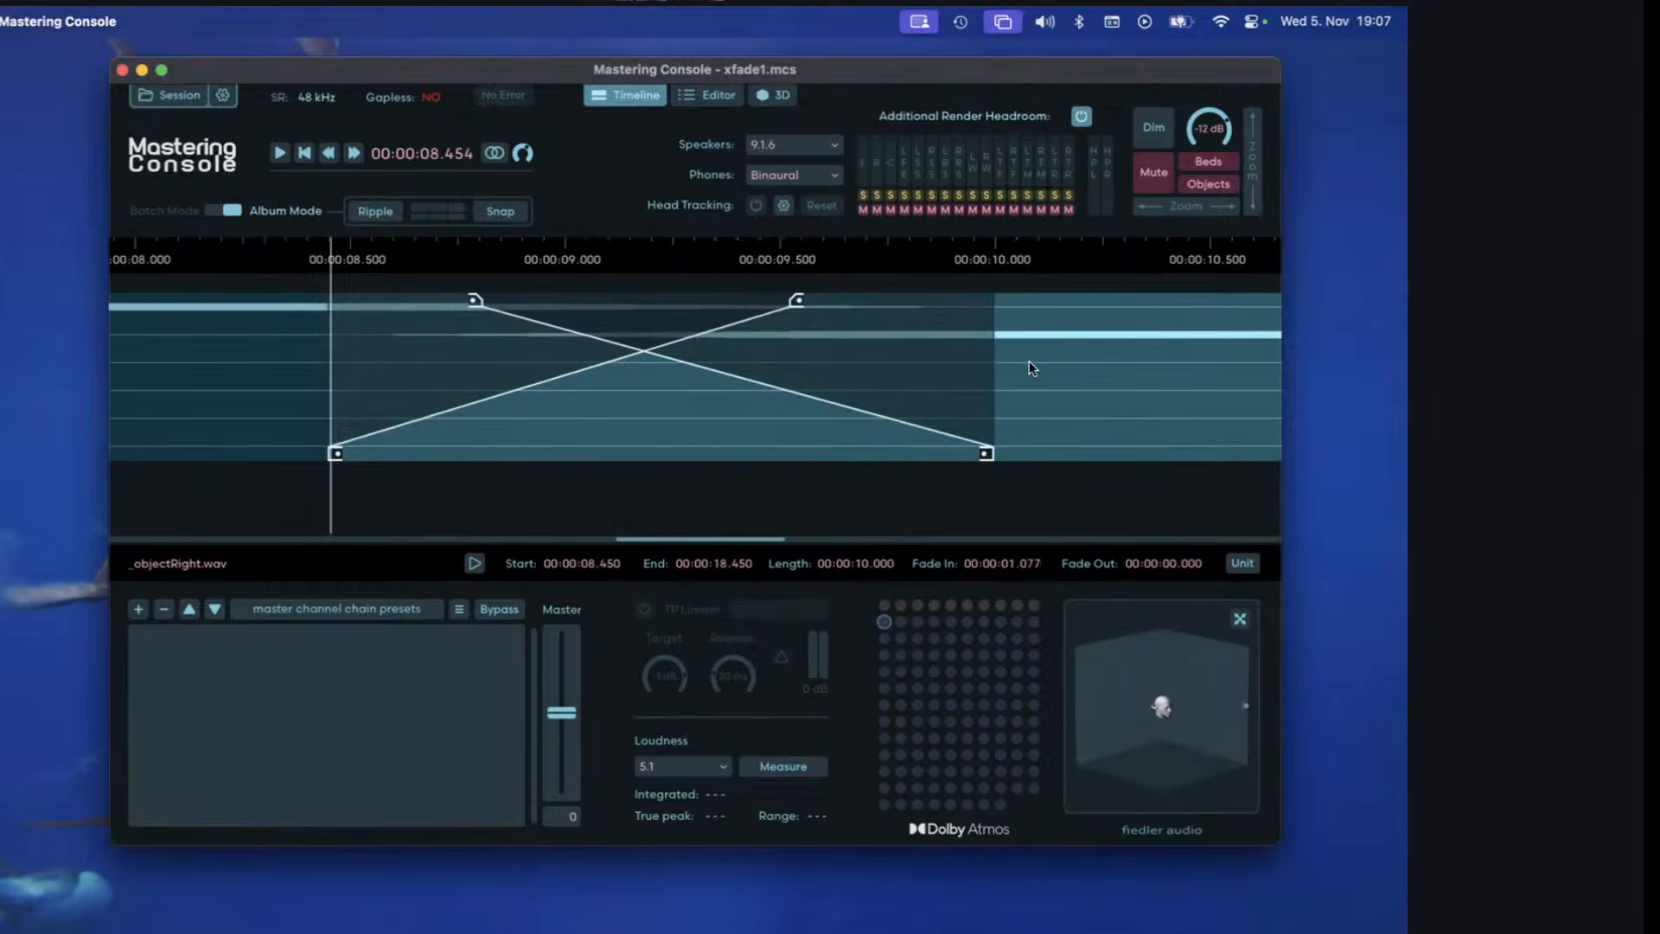
click(232, 396)
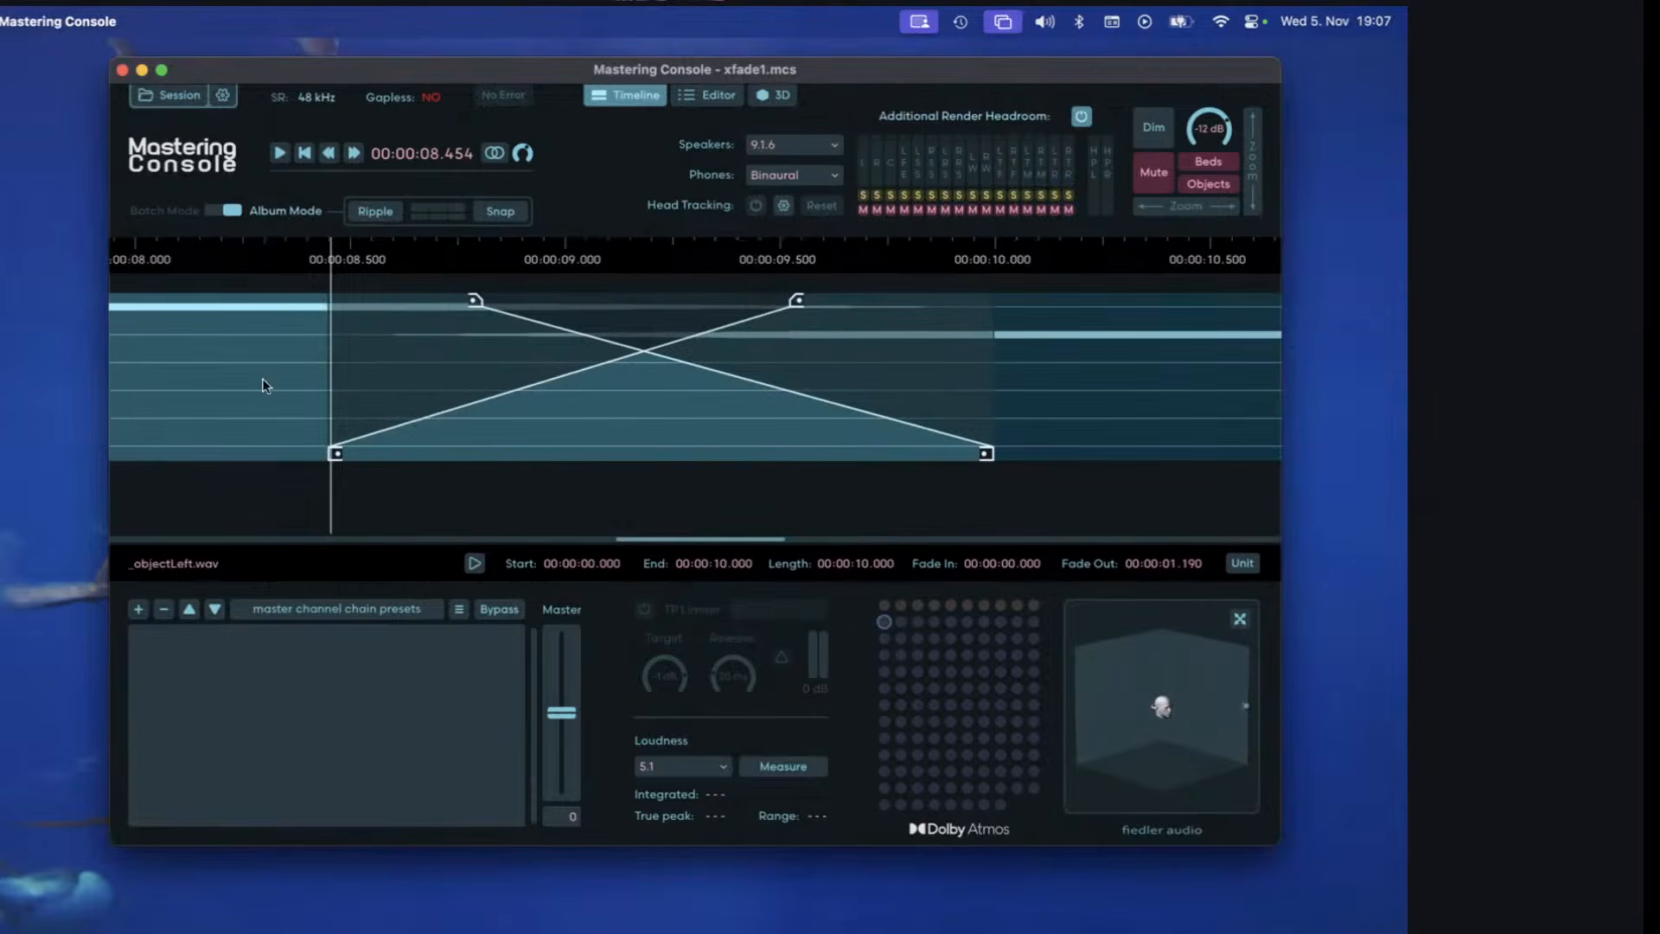
click(984, 262)
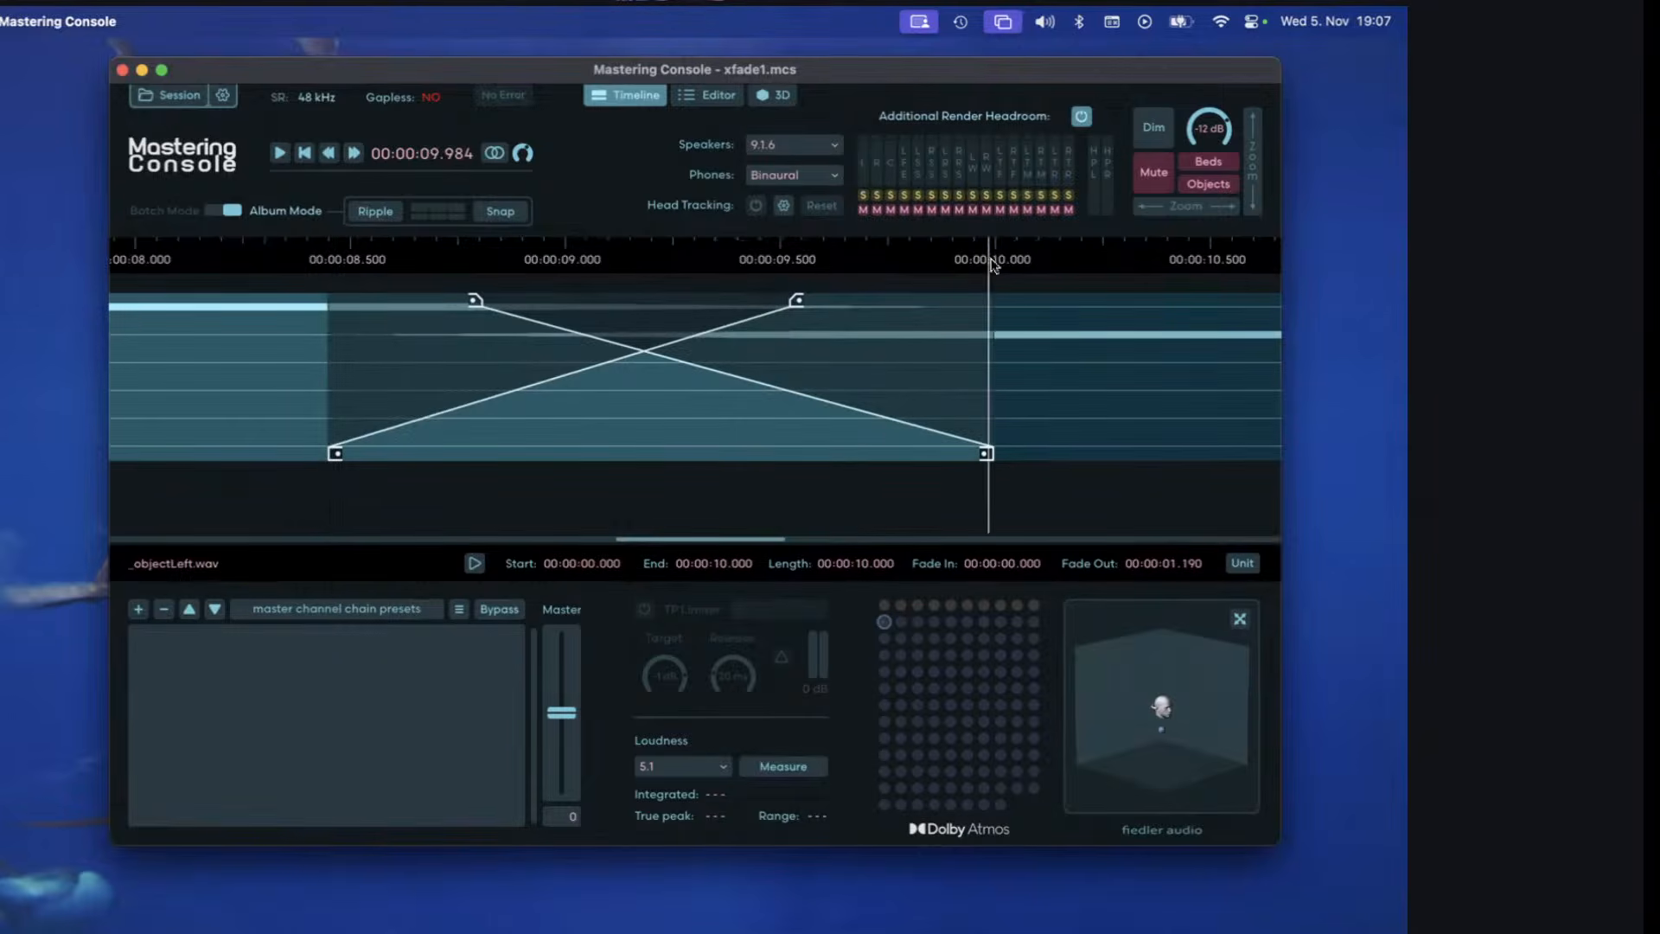
click(1052, 370)
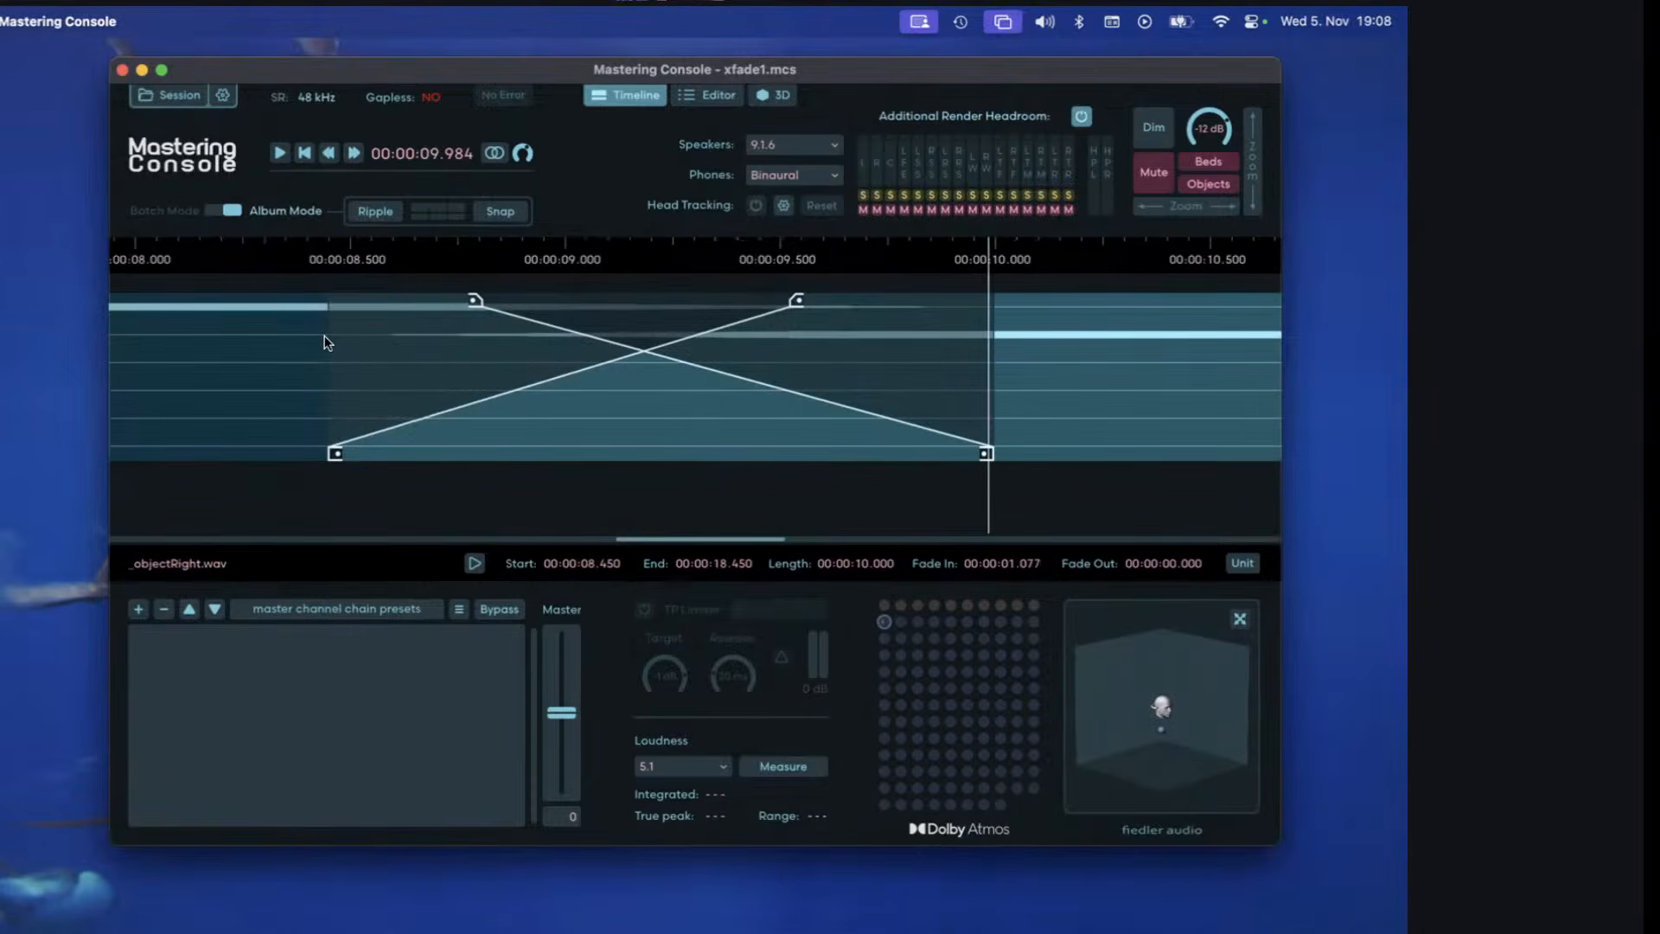
Play through the crossfade from about 8.42 s and watch the object's movement in the small 3D preview.
click(326, 341)
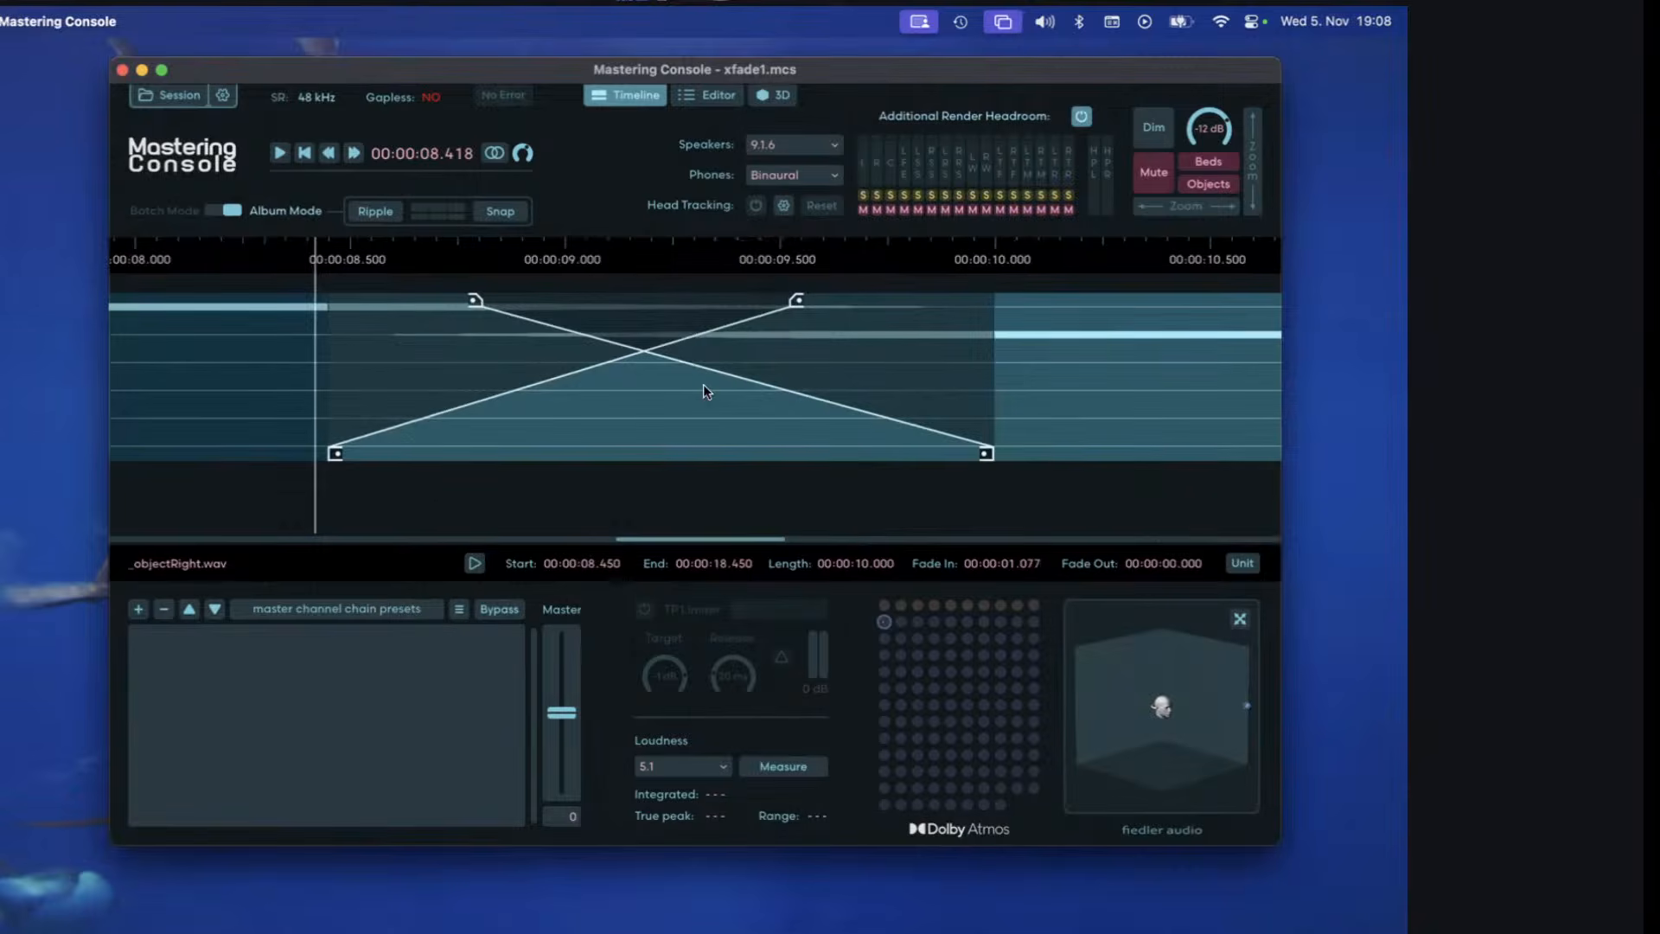
key(space)
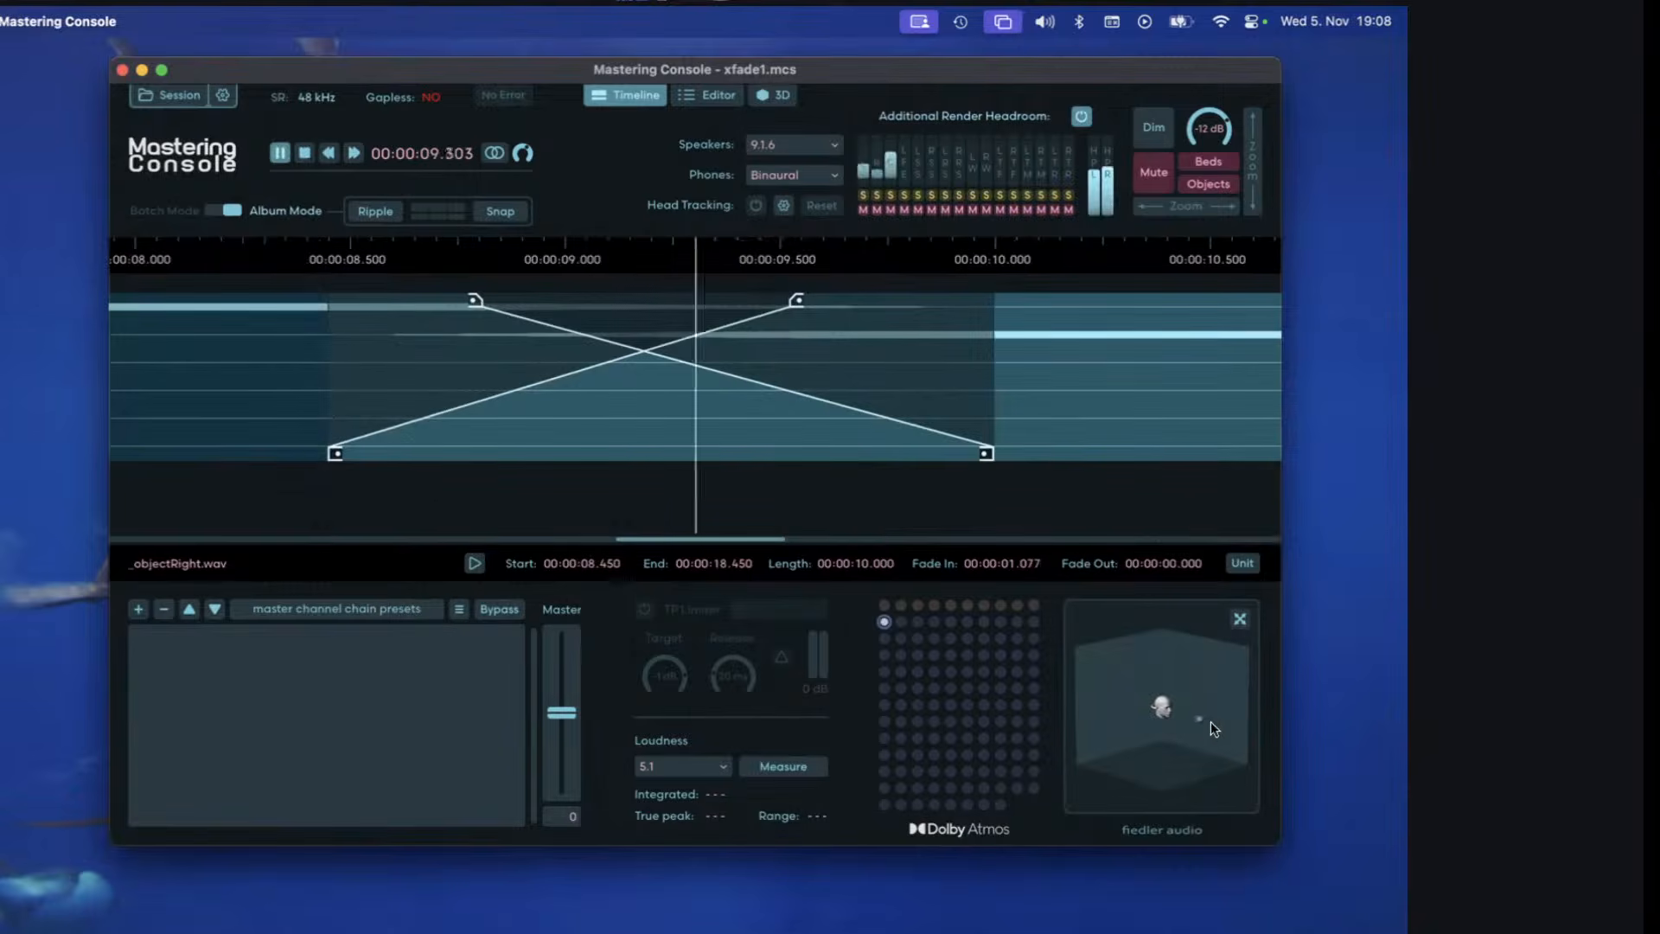
key(space)
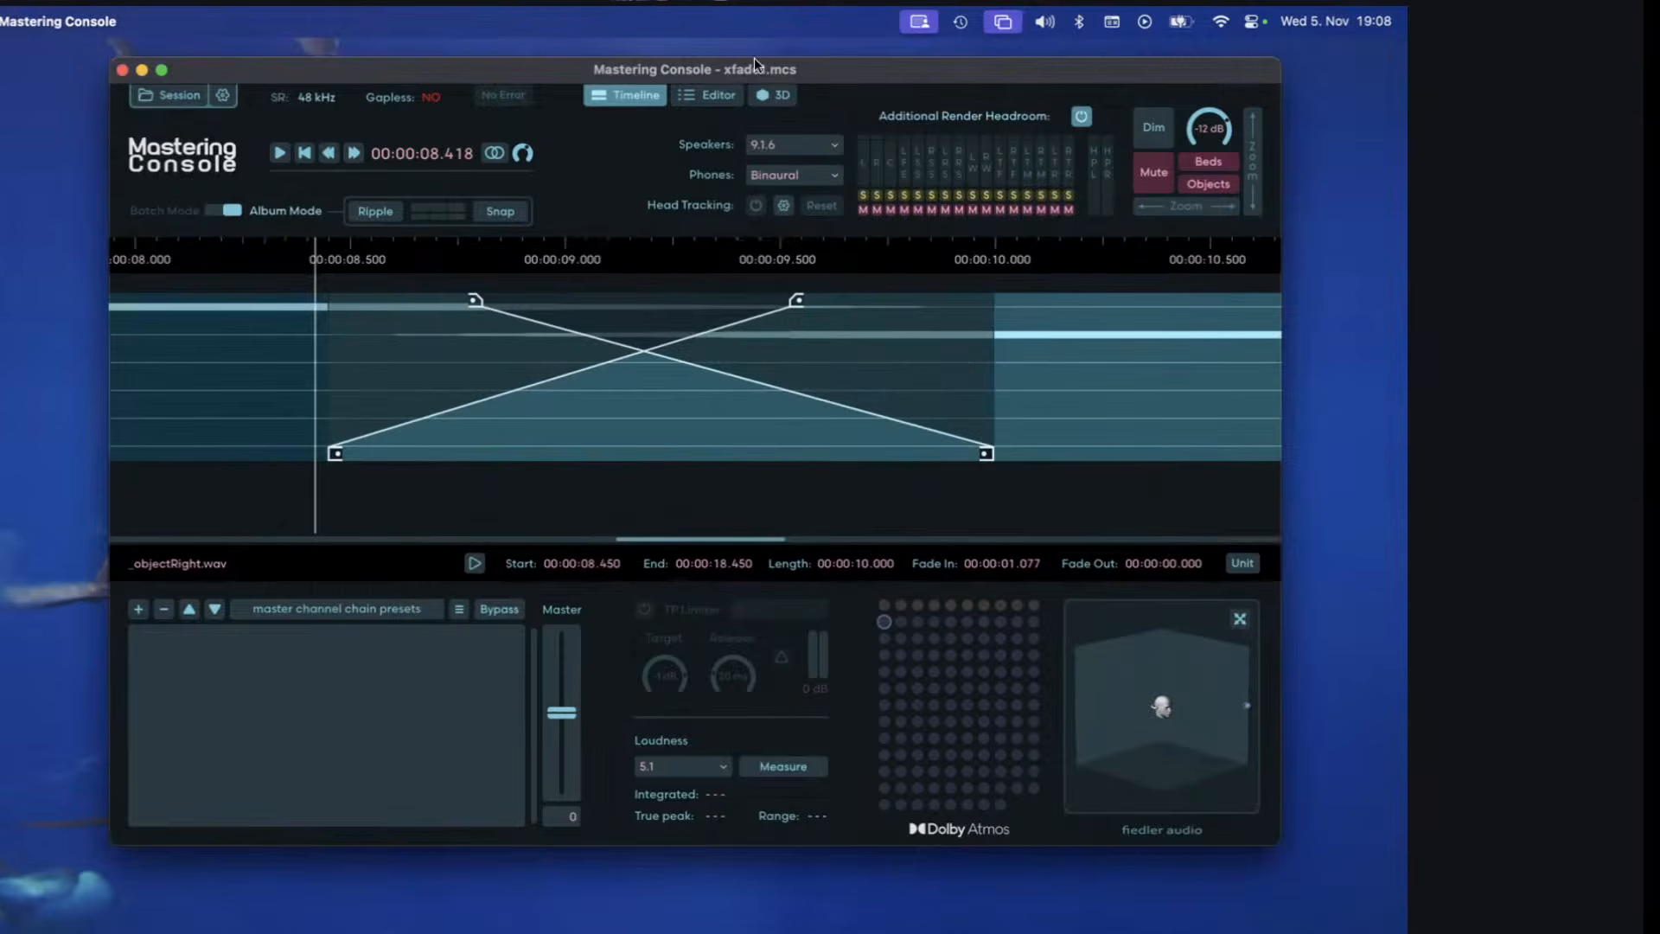
Examine the Object 1 channel entries of both clips in the channel editor and the object's position in the 3D view.
click(720, 96)
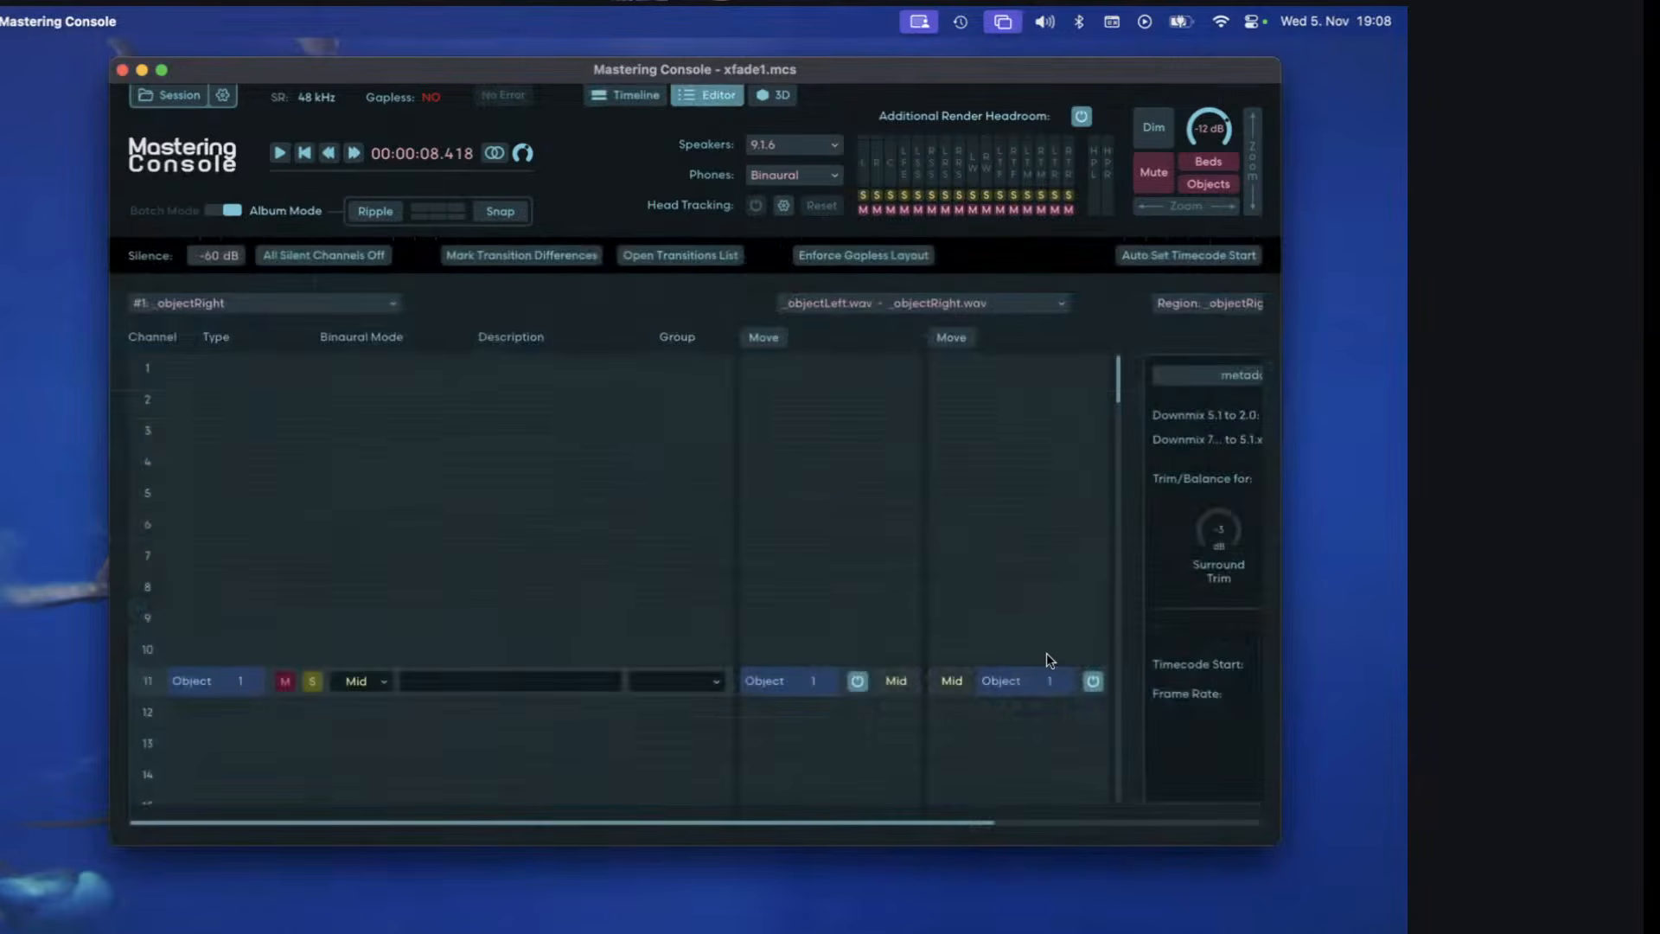
scroll(1047, 652, down, 3)
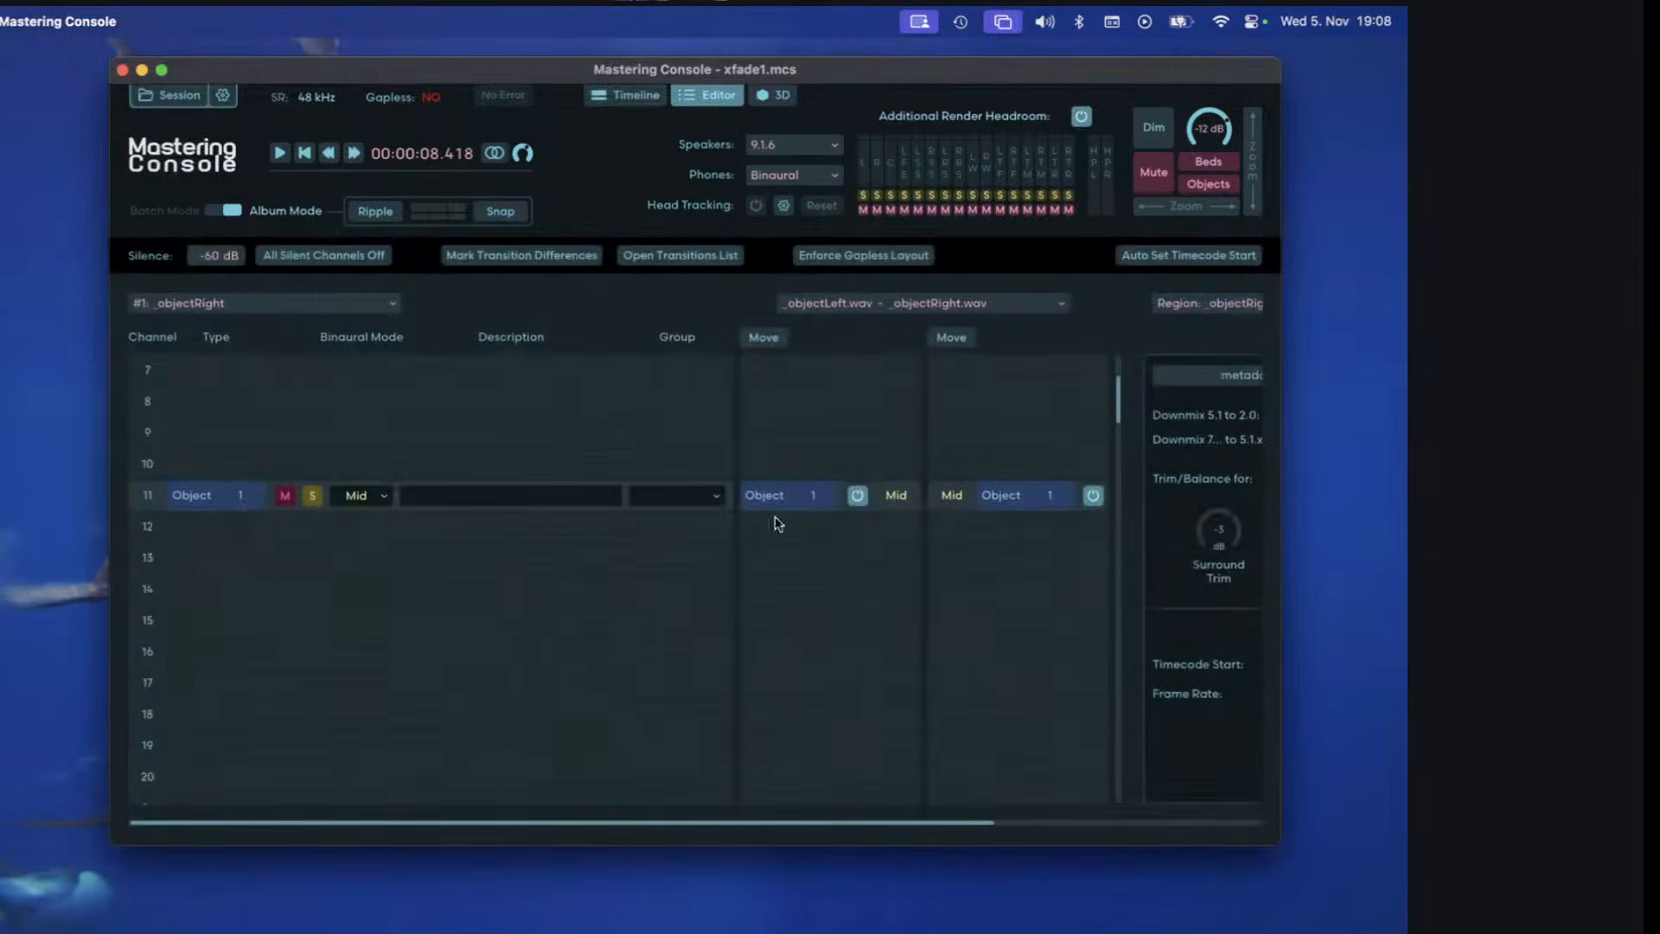
click(629, 95)
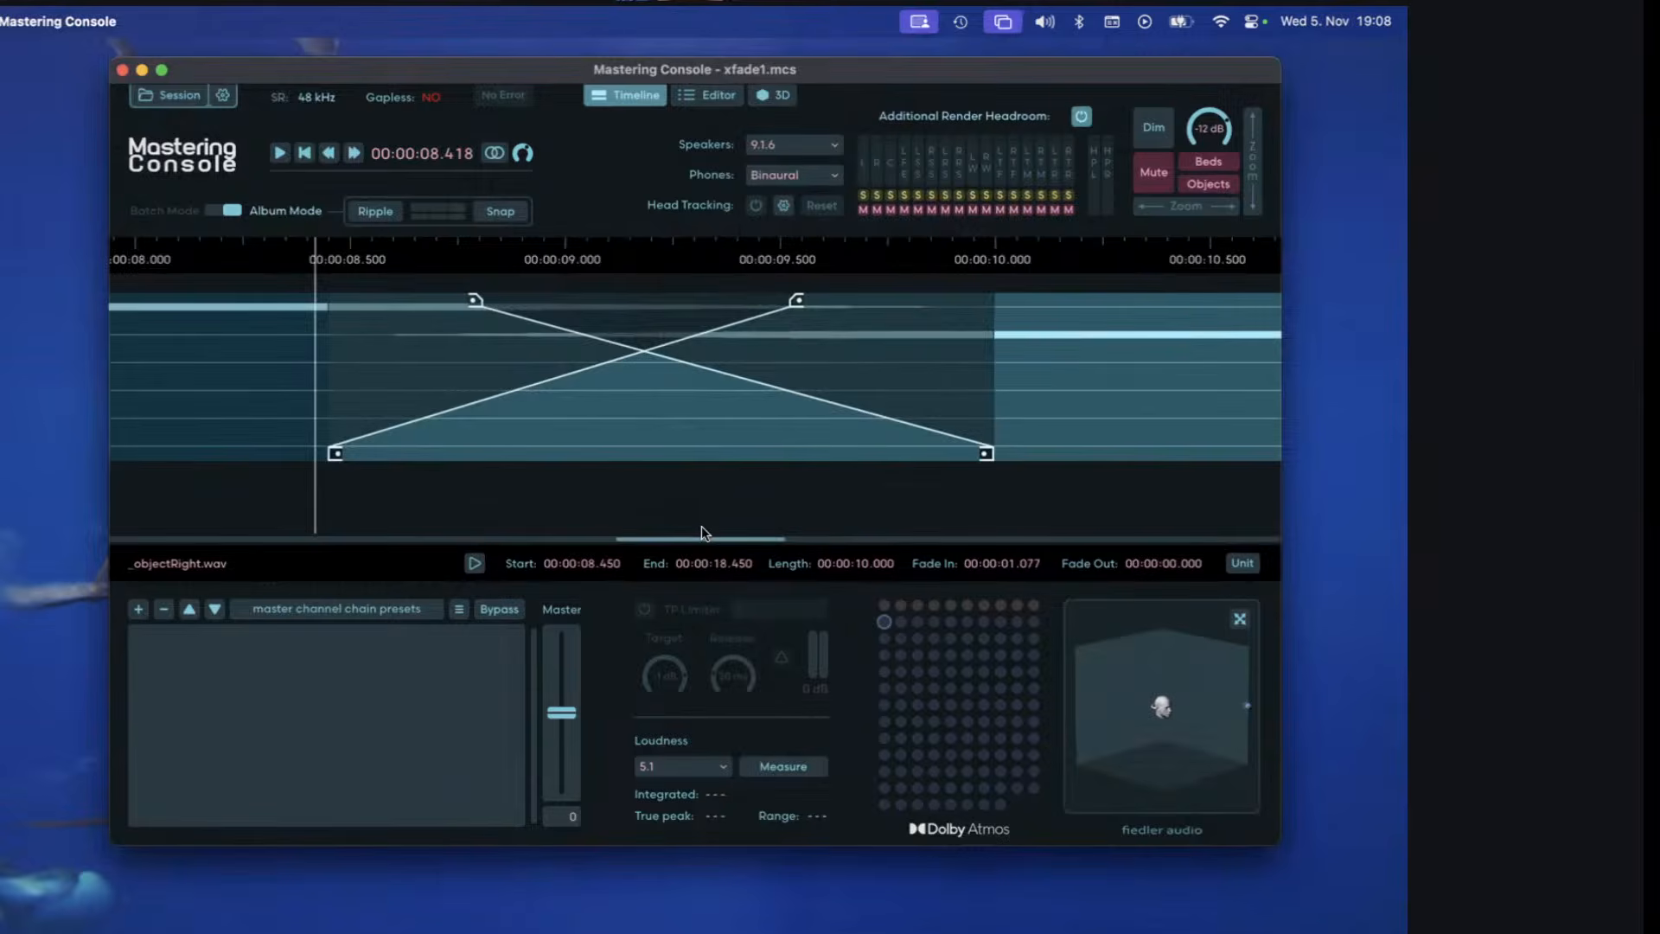
click(711, 96)
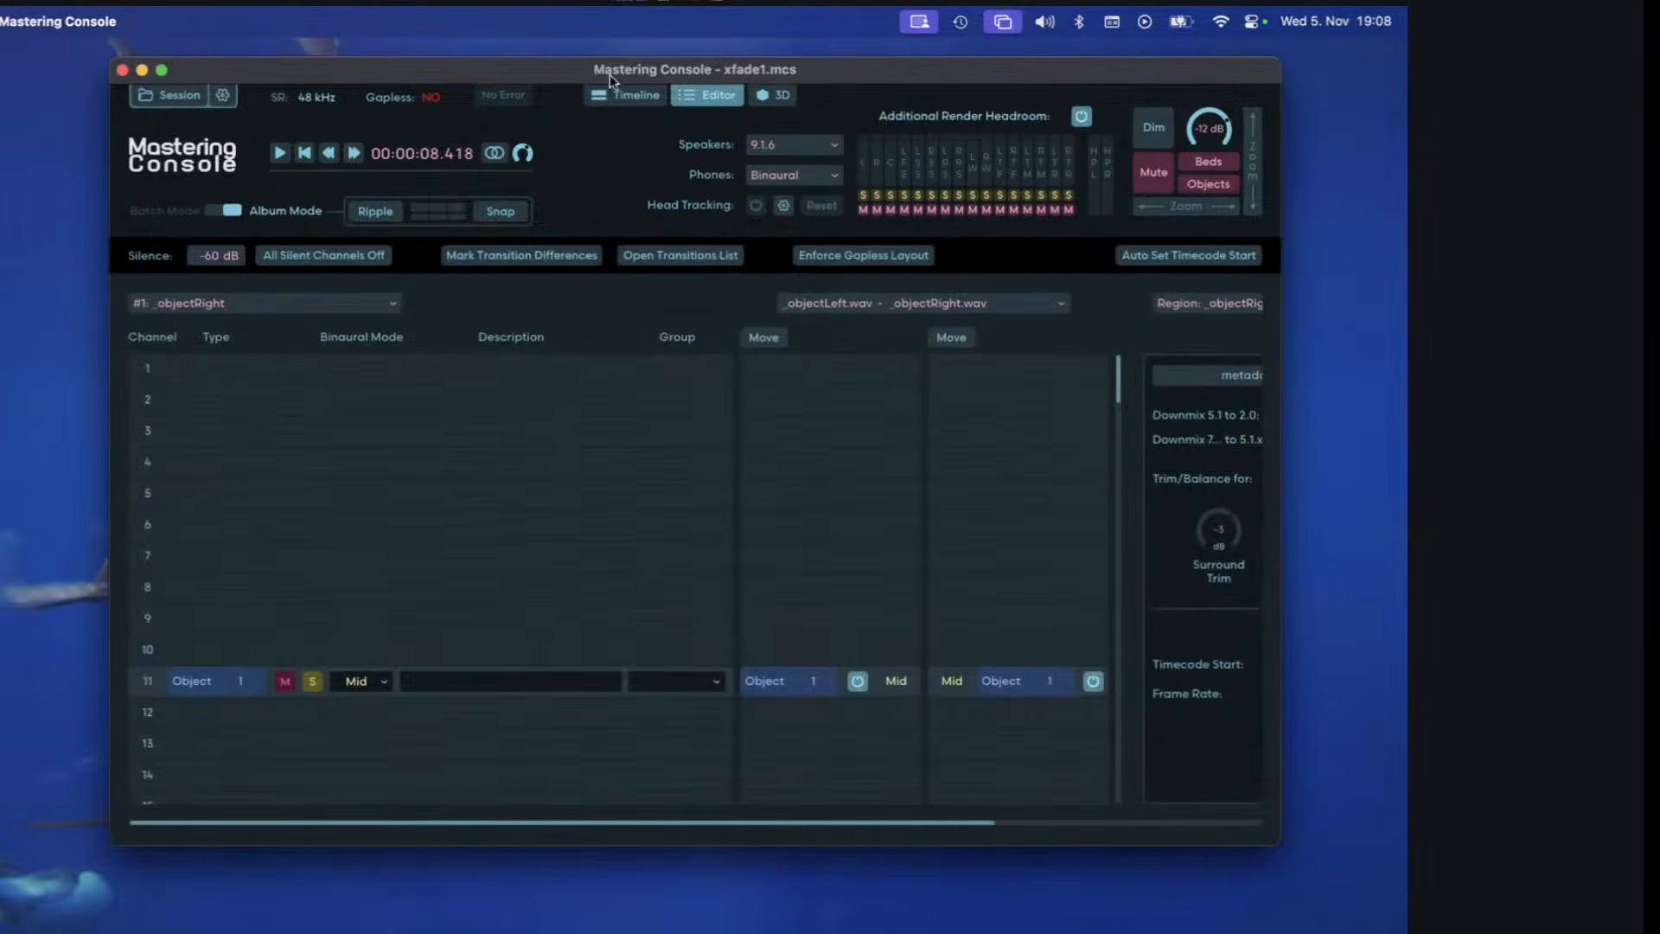
click(626, 95)
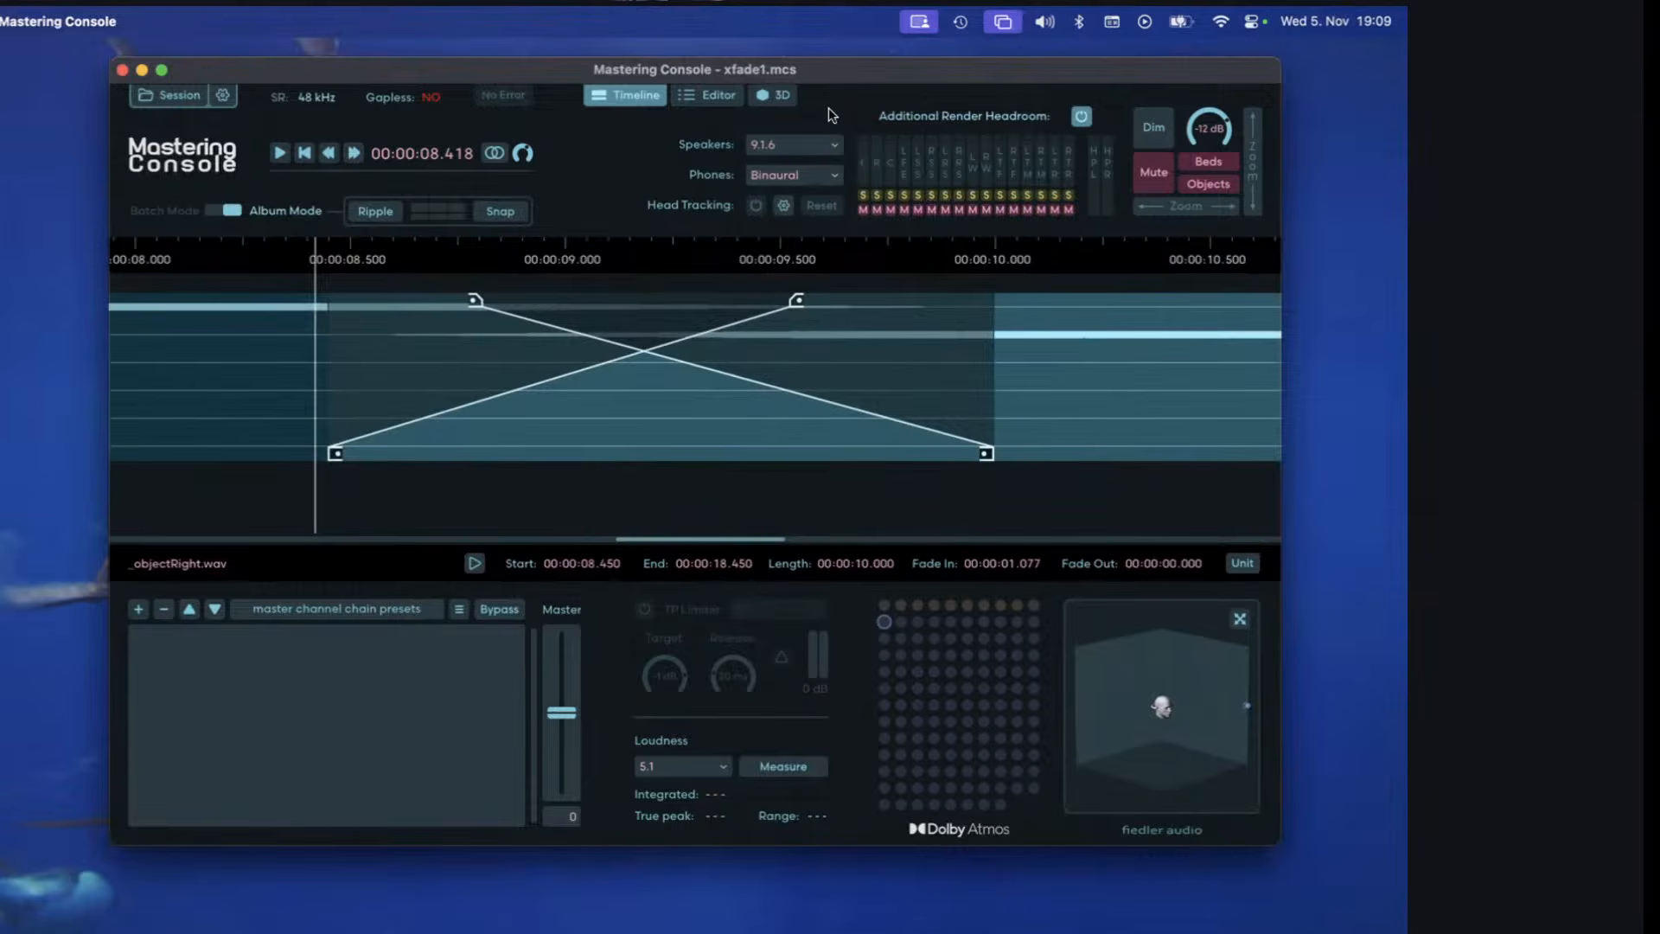
click(774, 96)
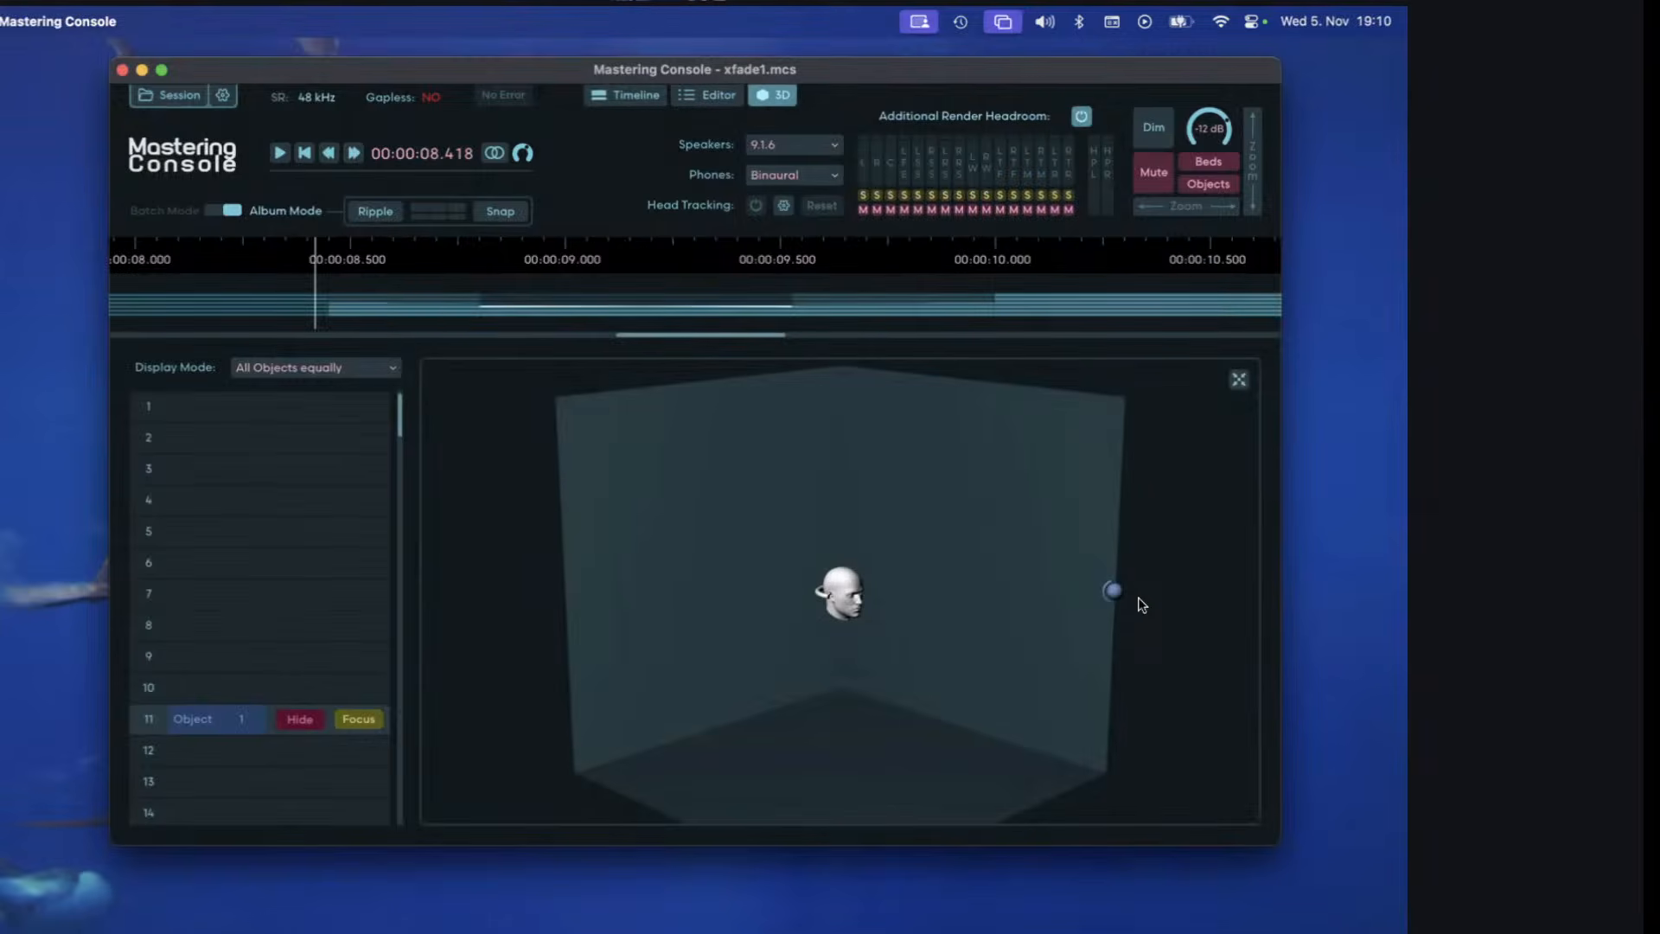
click(650, 93)
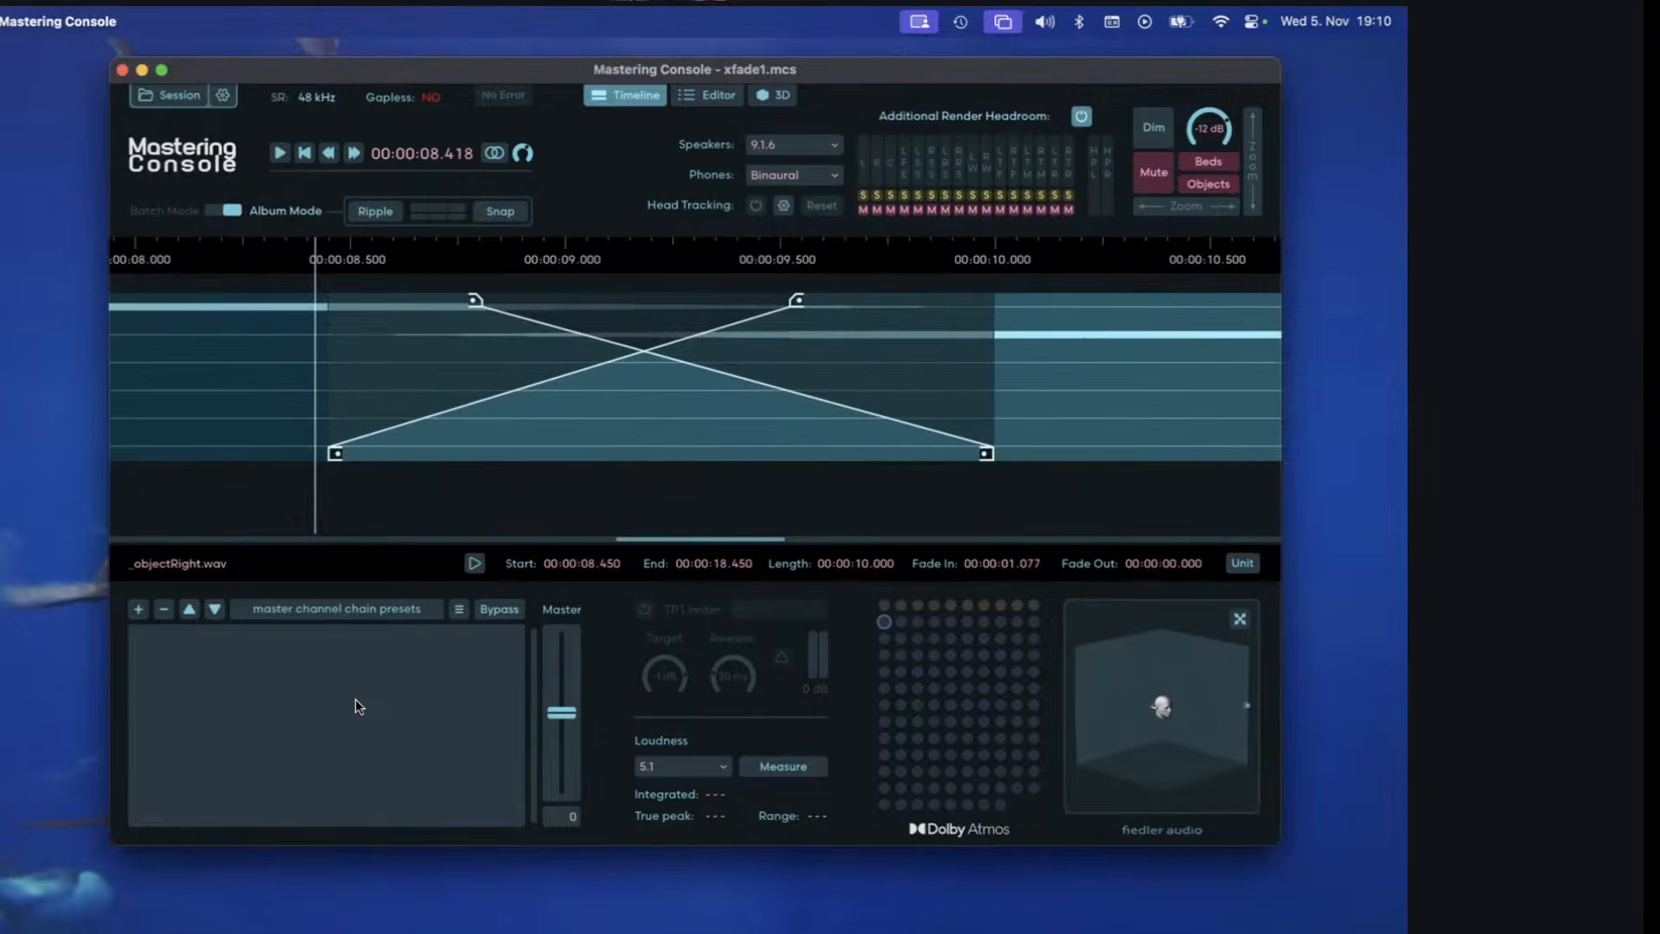
Open the recent session xfade2.mcs without saving the changes to the current session.
click(179, 94)
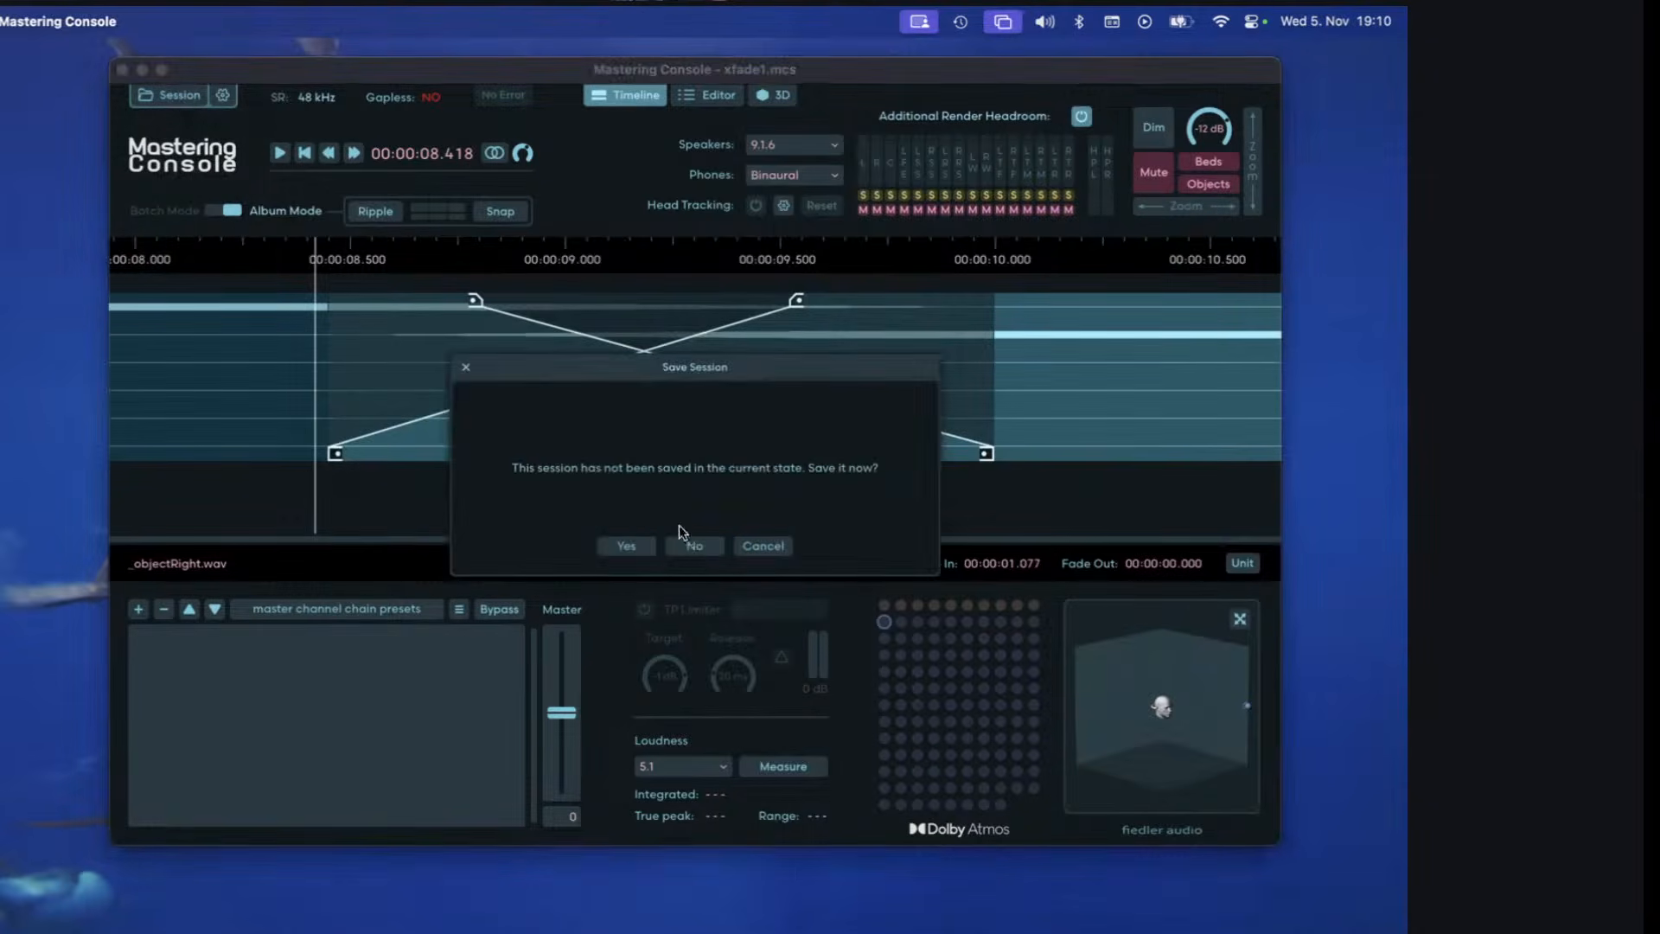
click(687, 544)
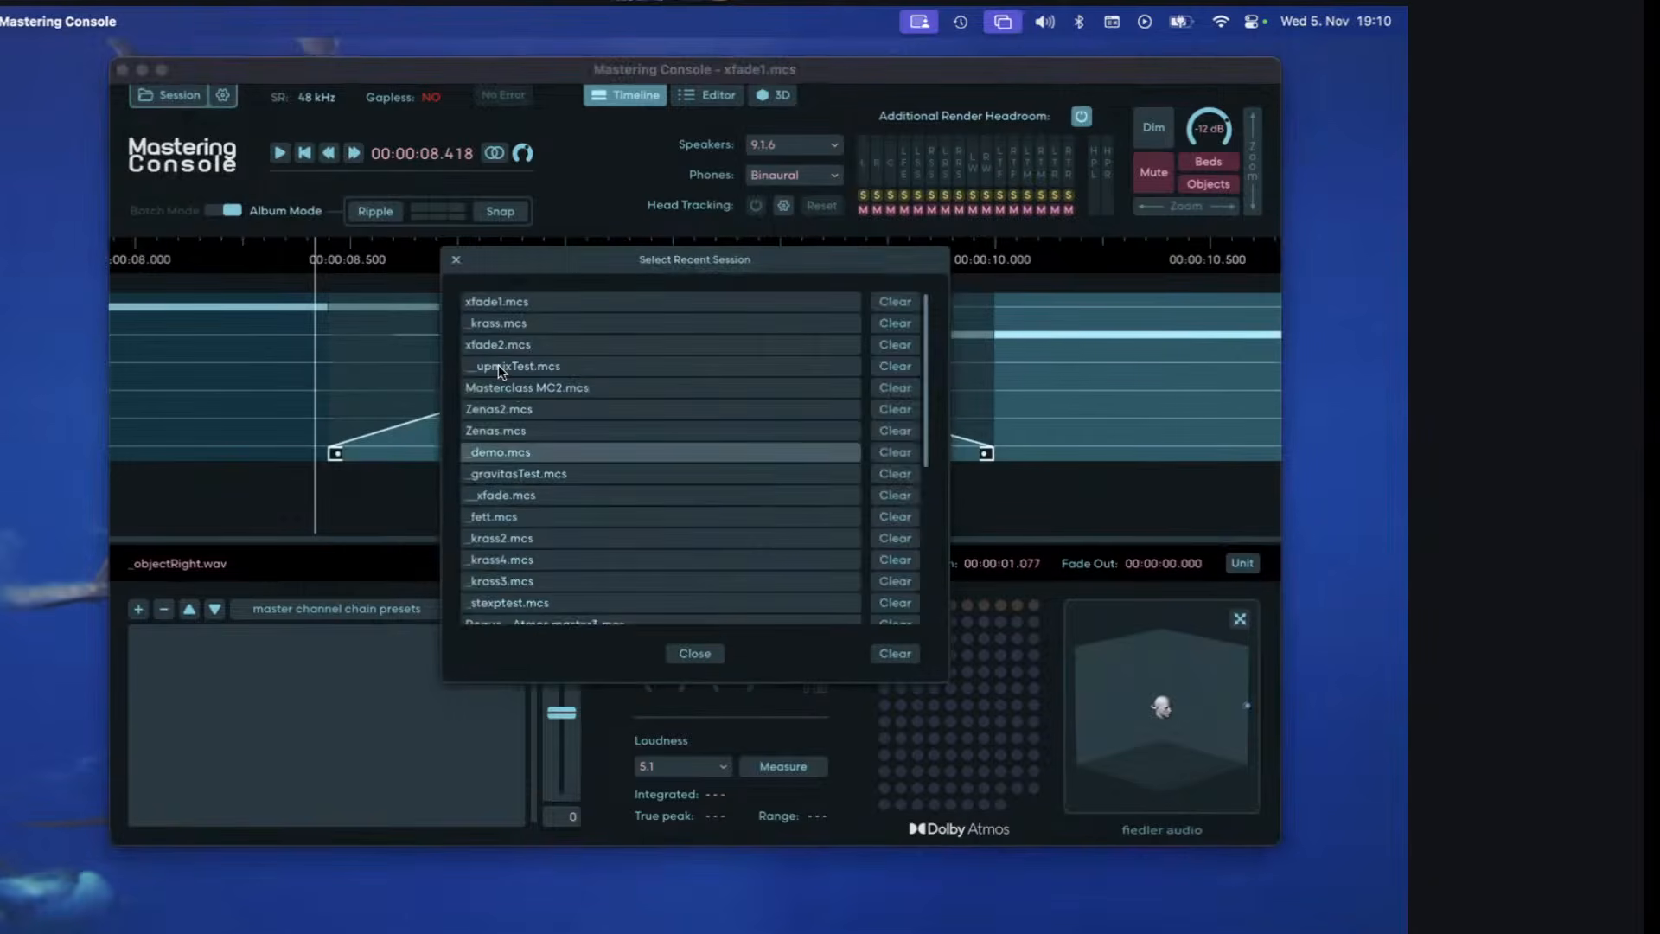
click(498, 353)
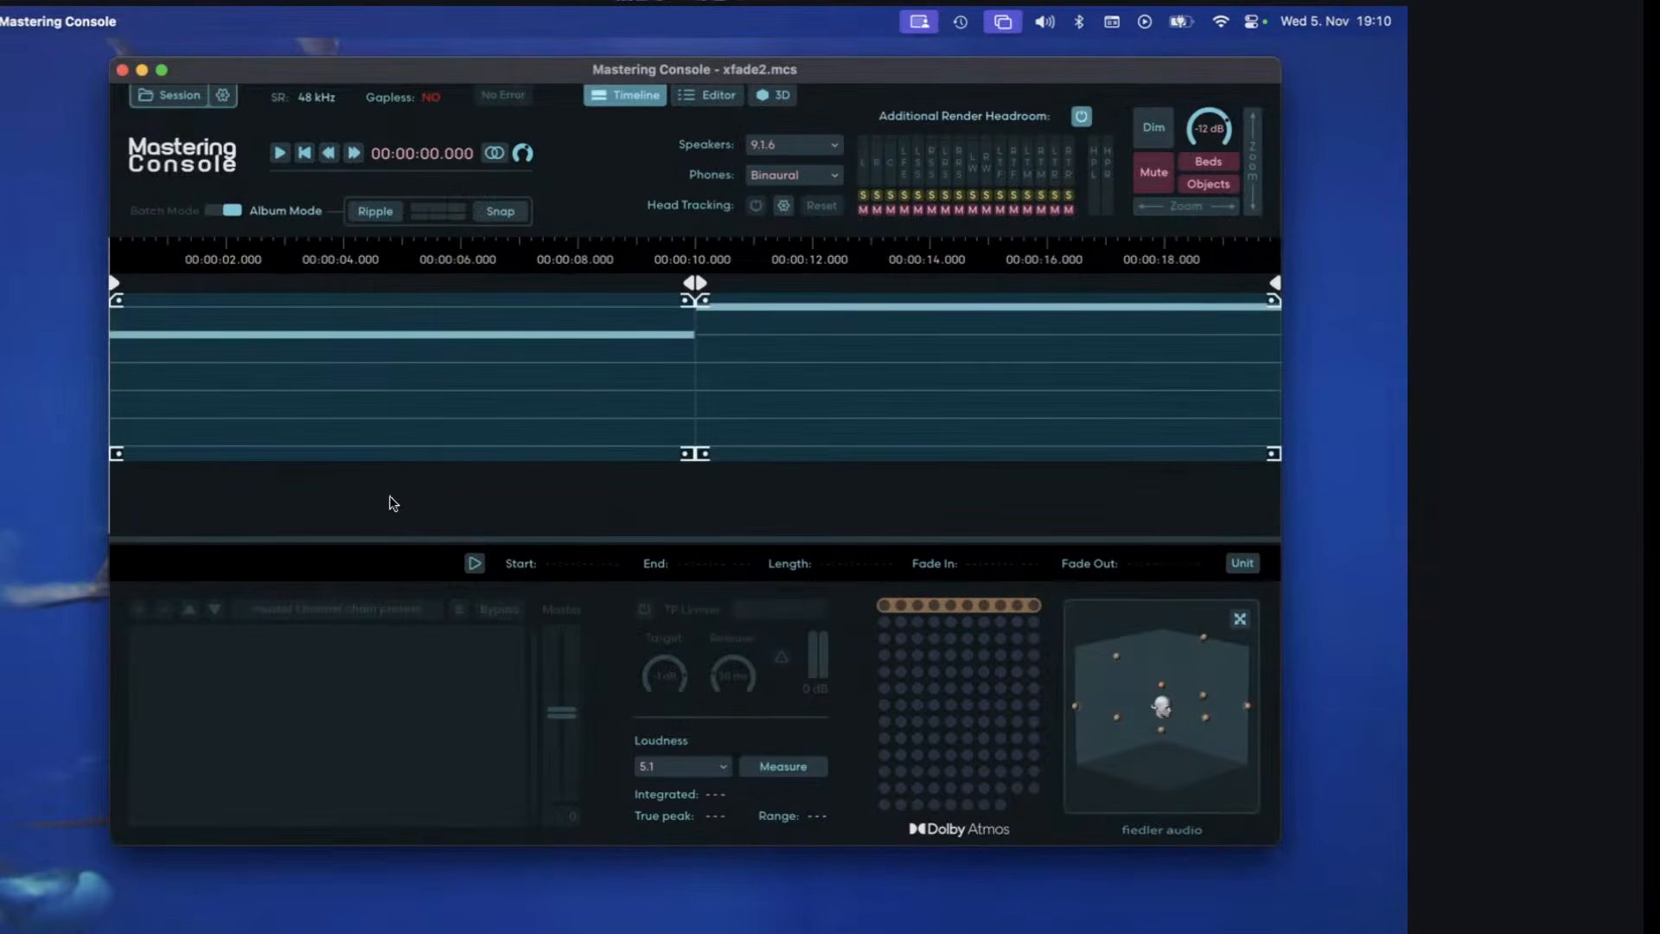
Compare the channel assignments of regions #1 _objectInBedRight and #2 _objectLeft in the channel editor.
click(718, 101)
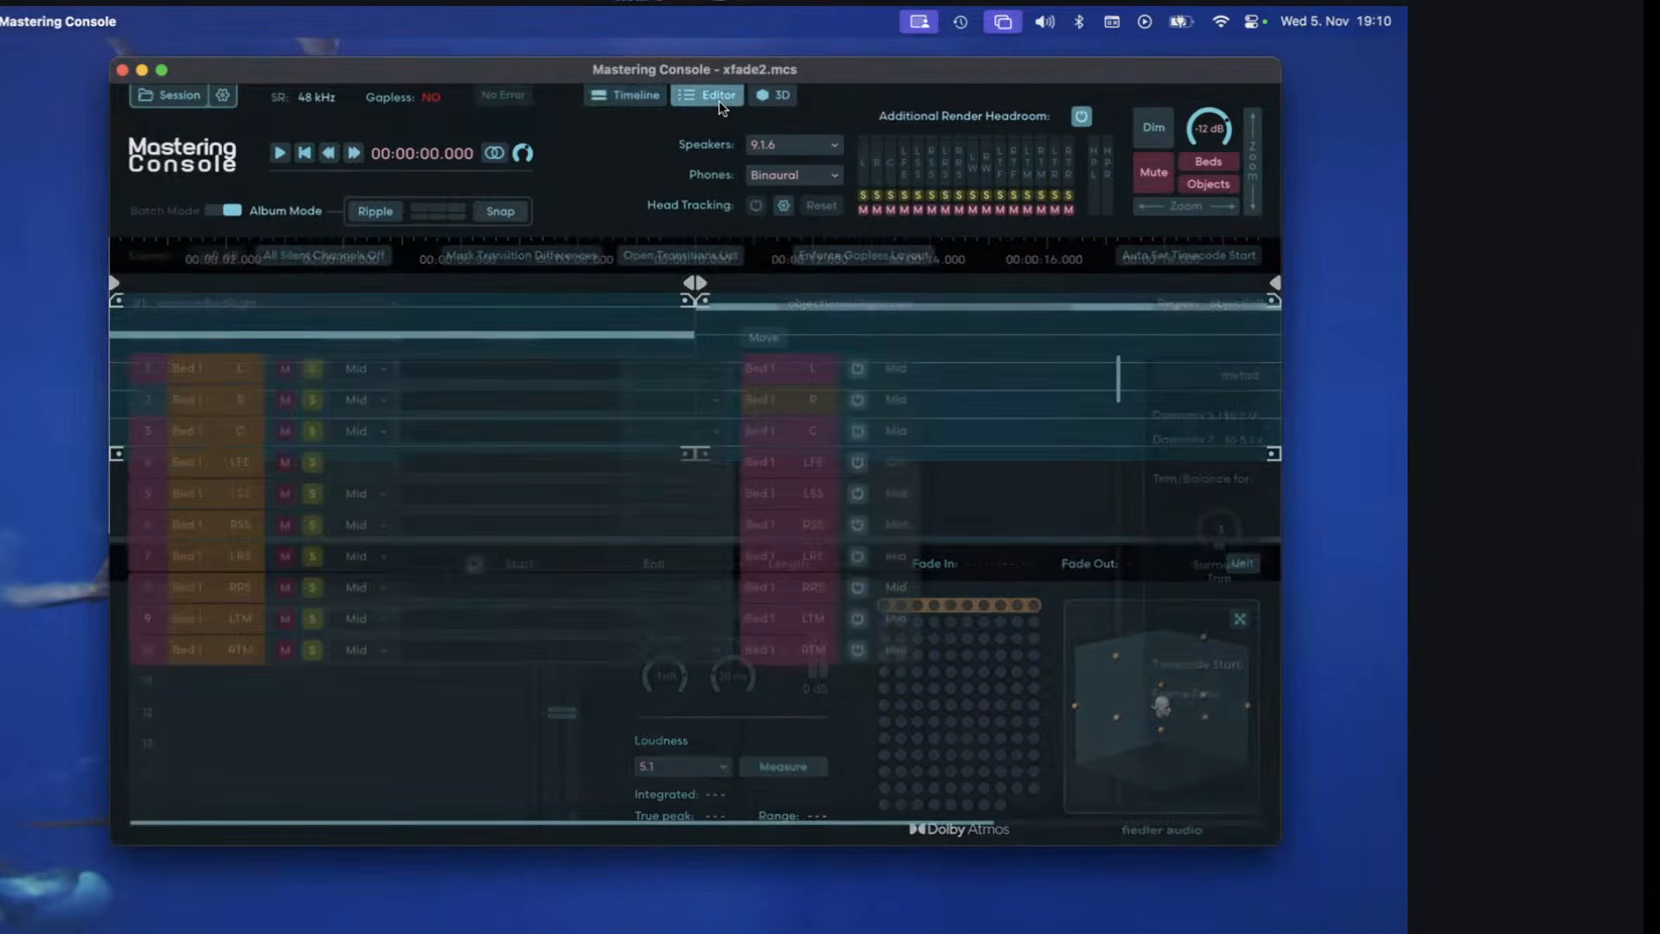
click(318, 304)
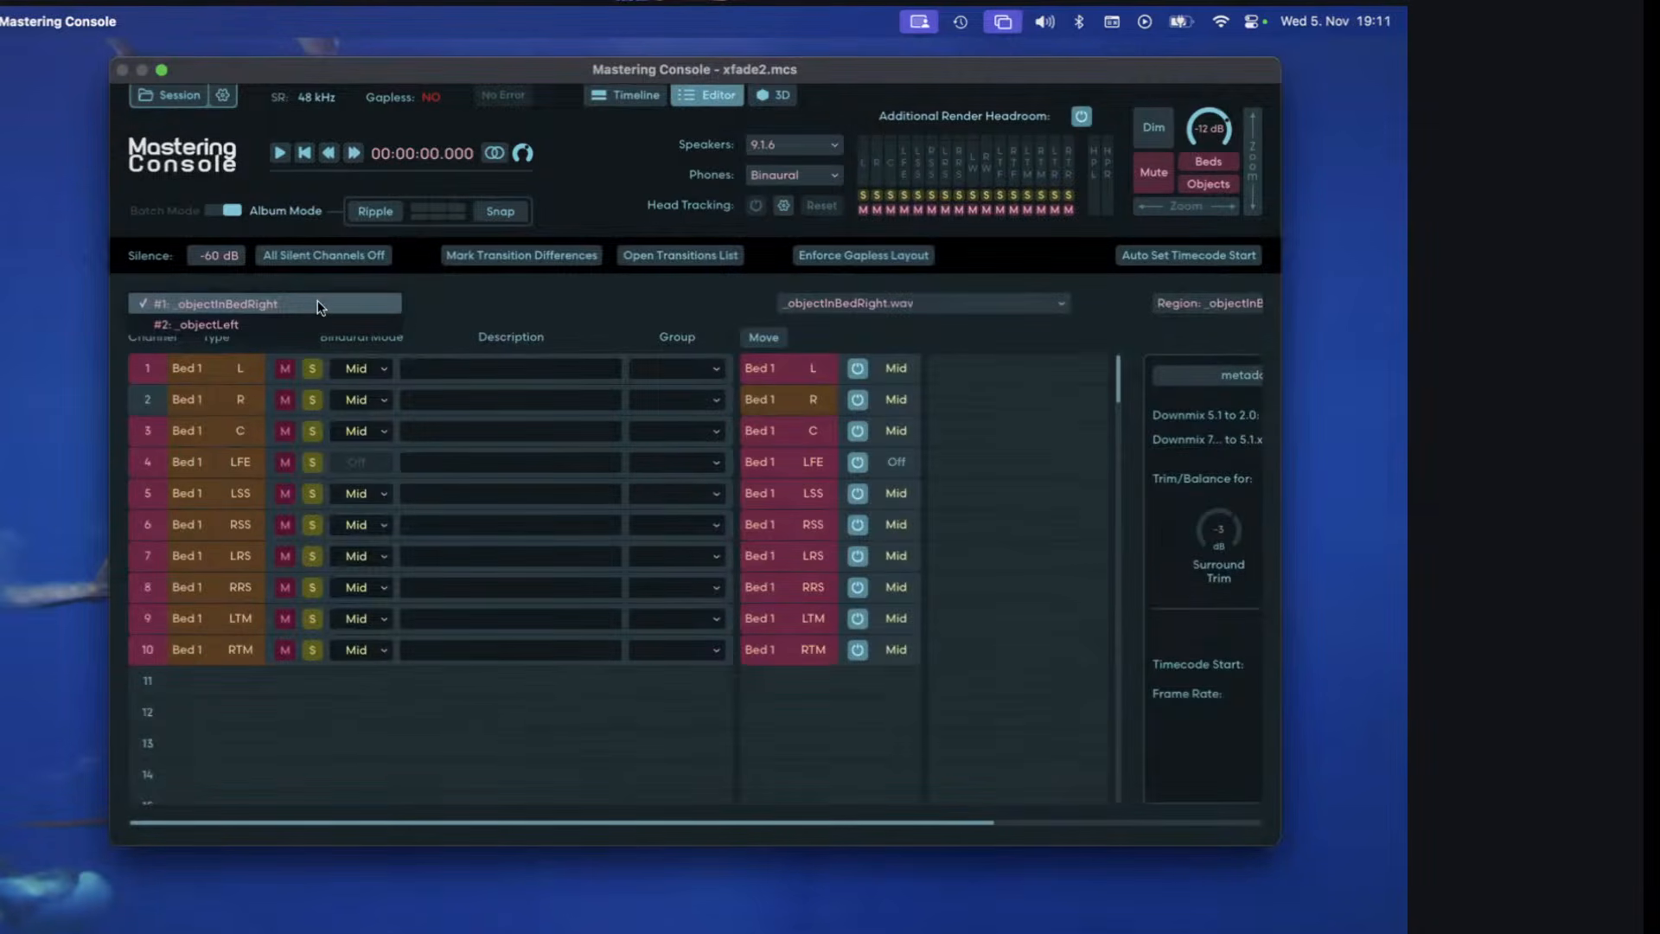
click(318, 304)
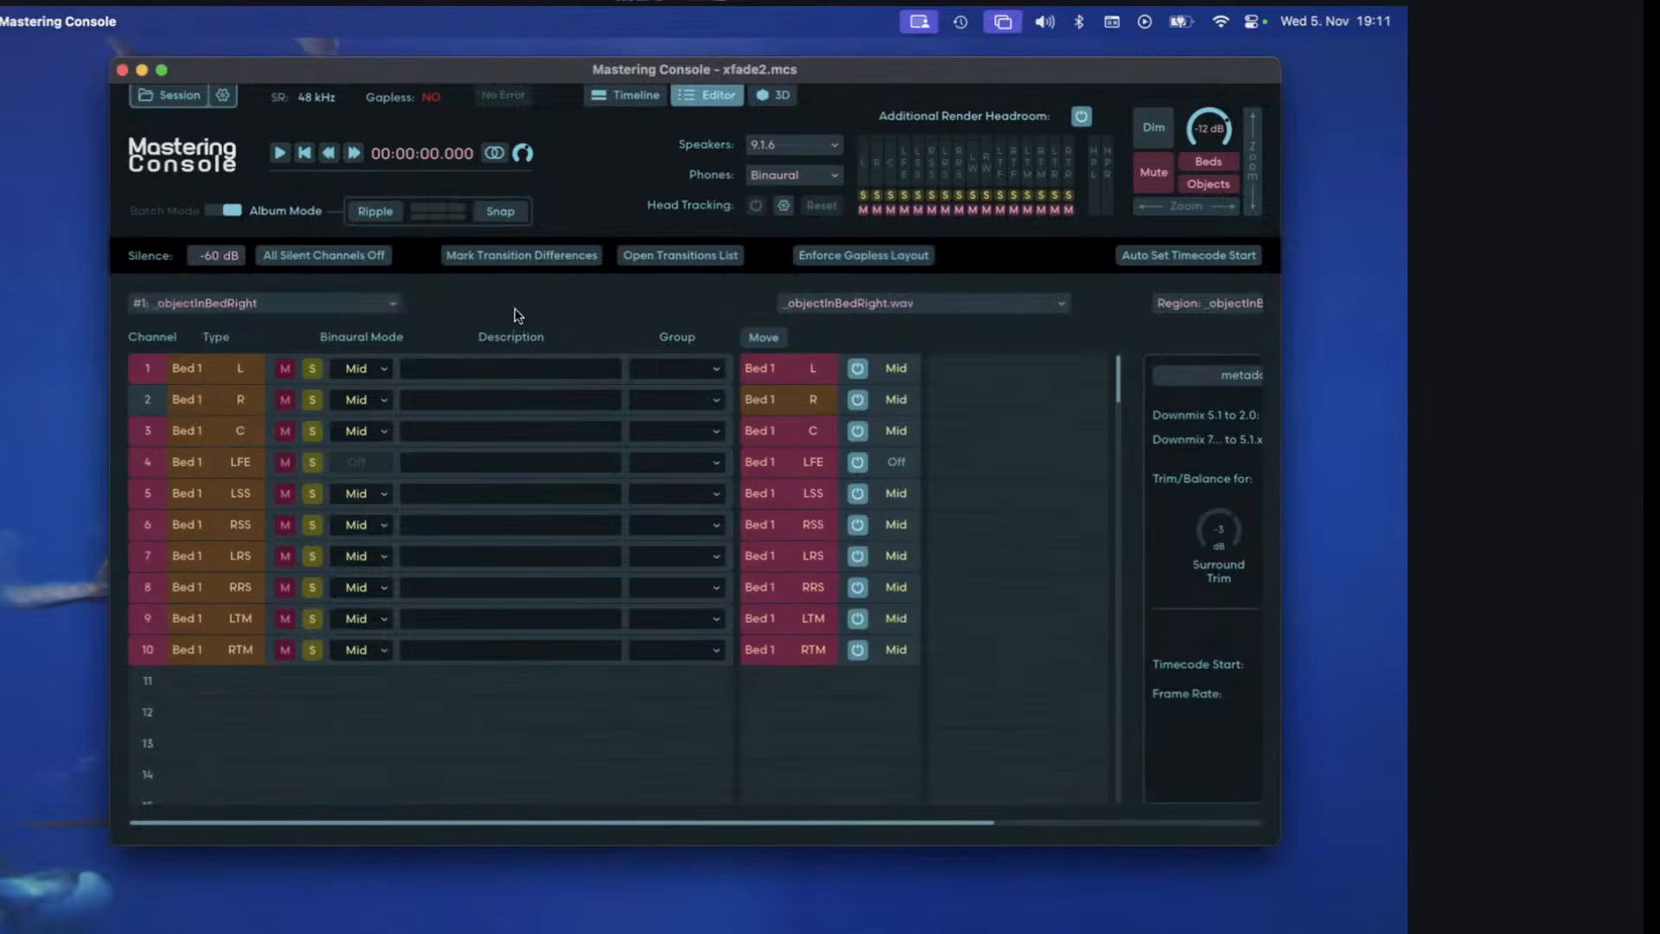
click(360, 308)
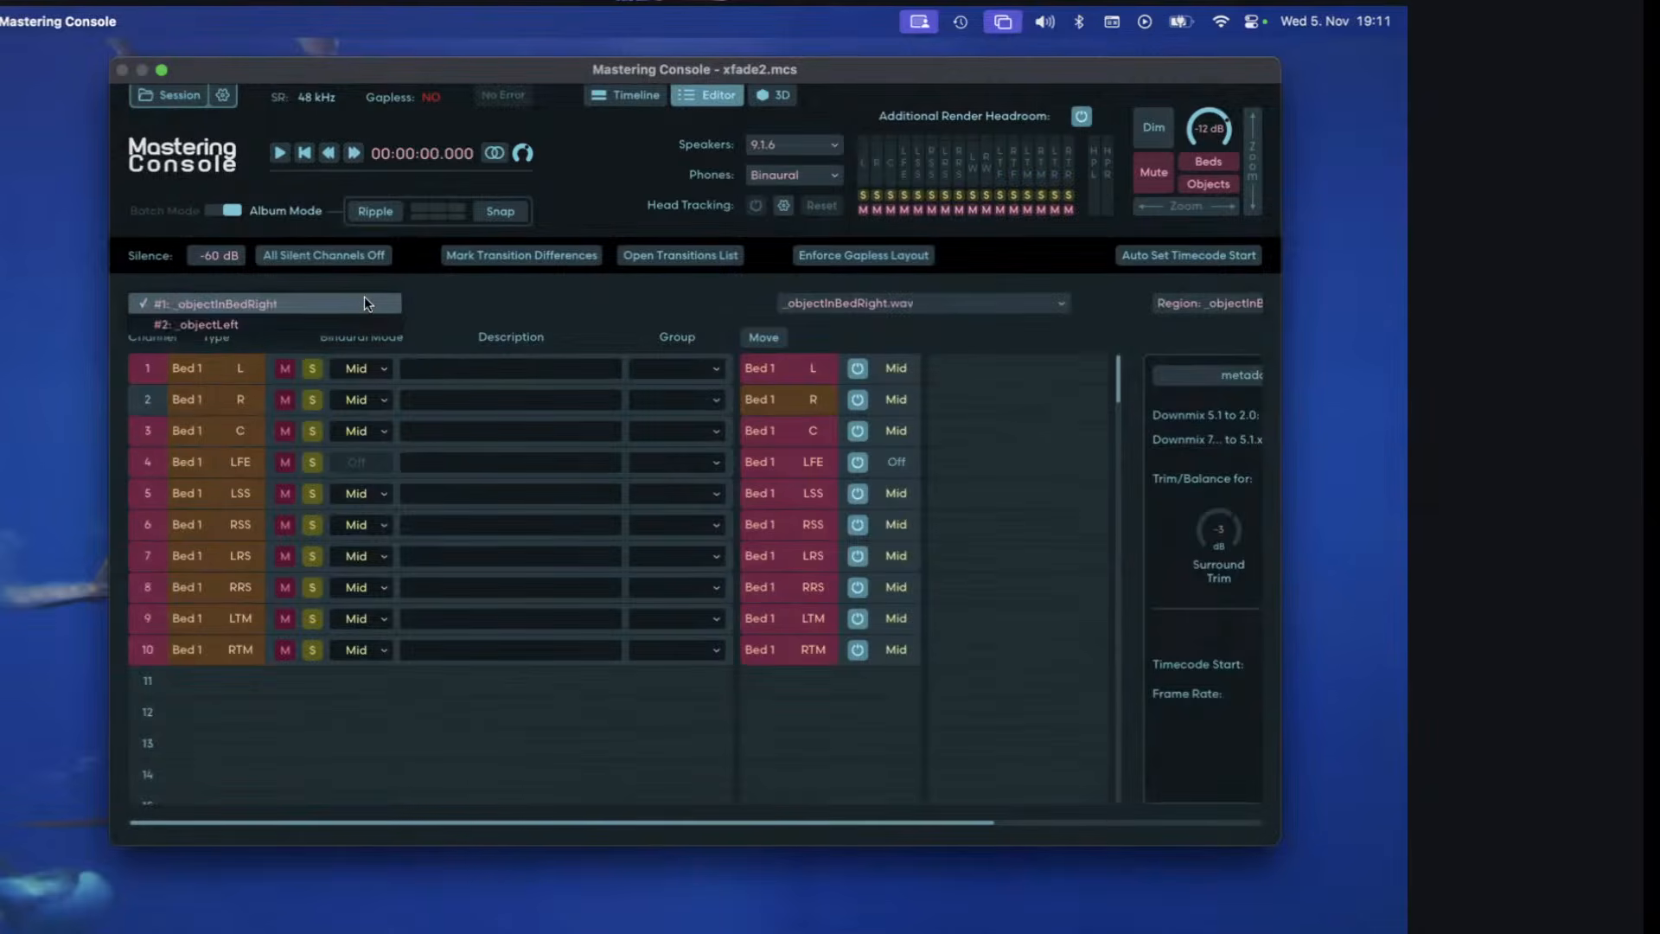
click(365, 299)
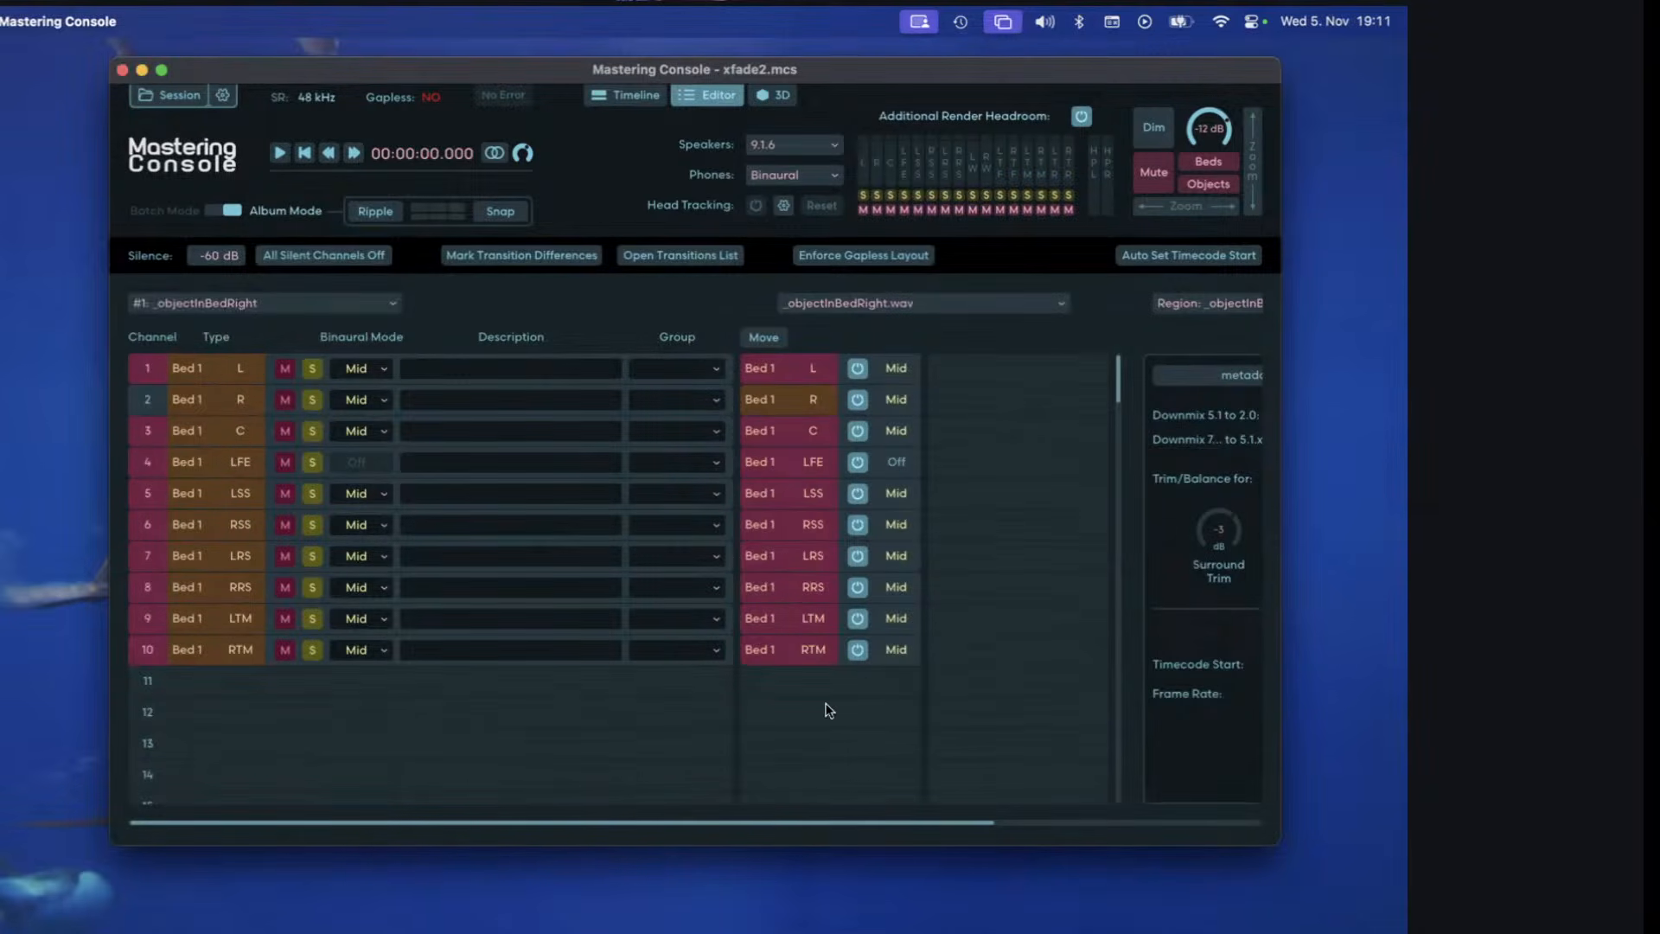
click(296, 307)
click(297, 331)
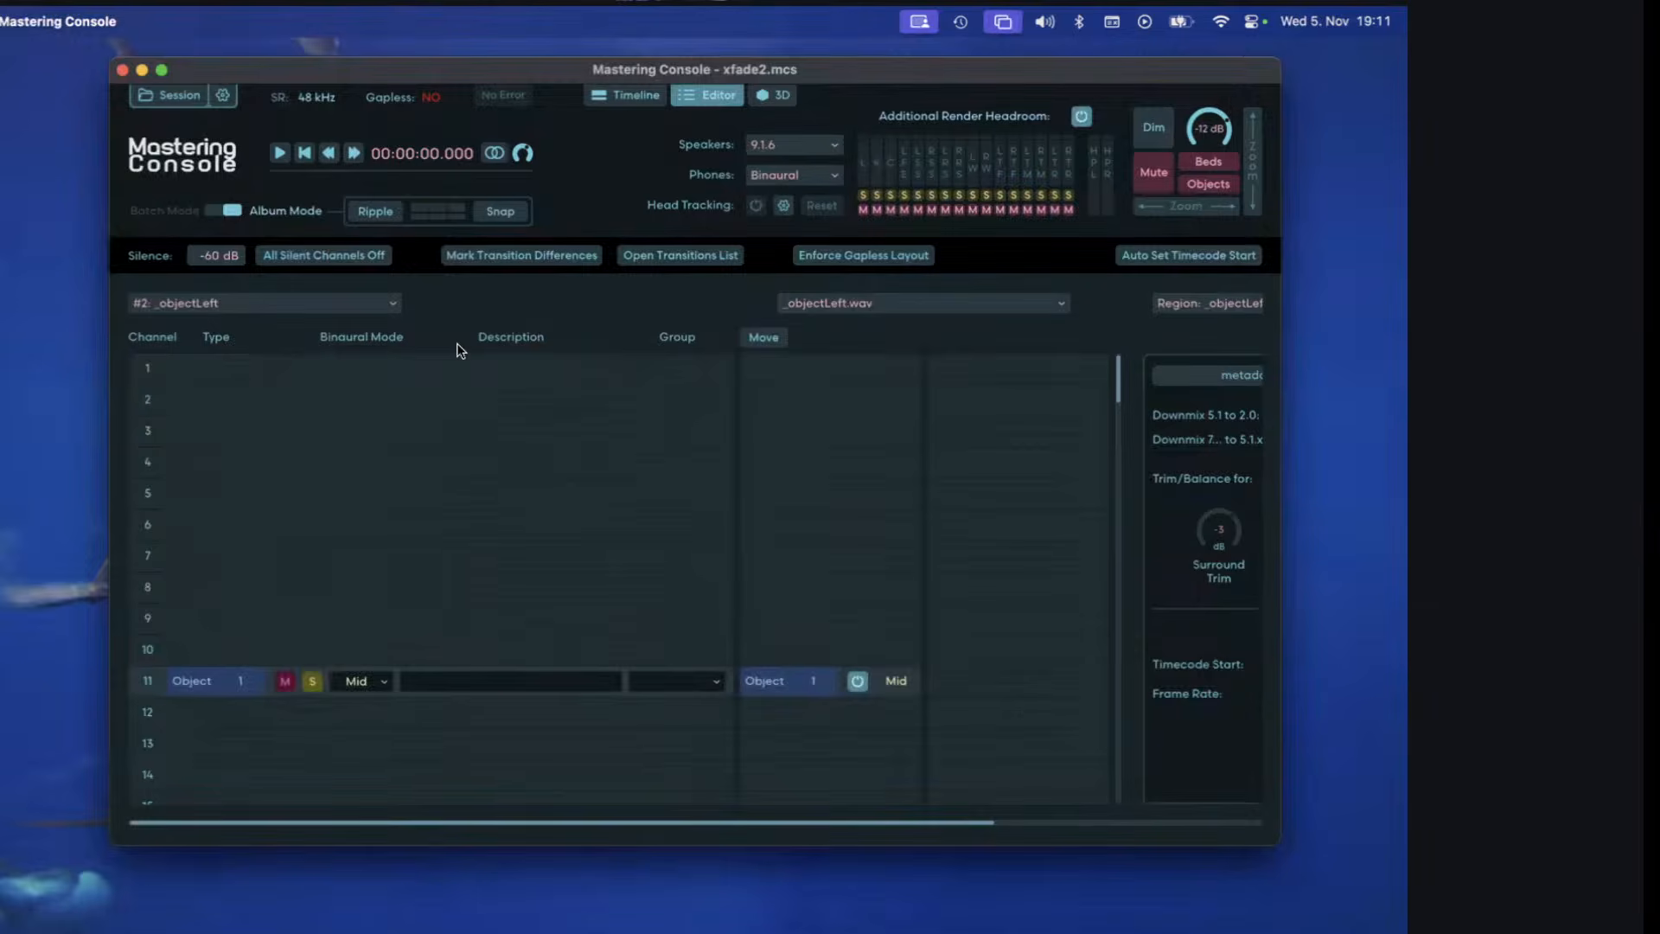
click(373, 312)
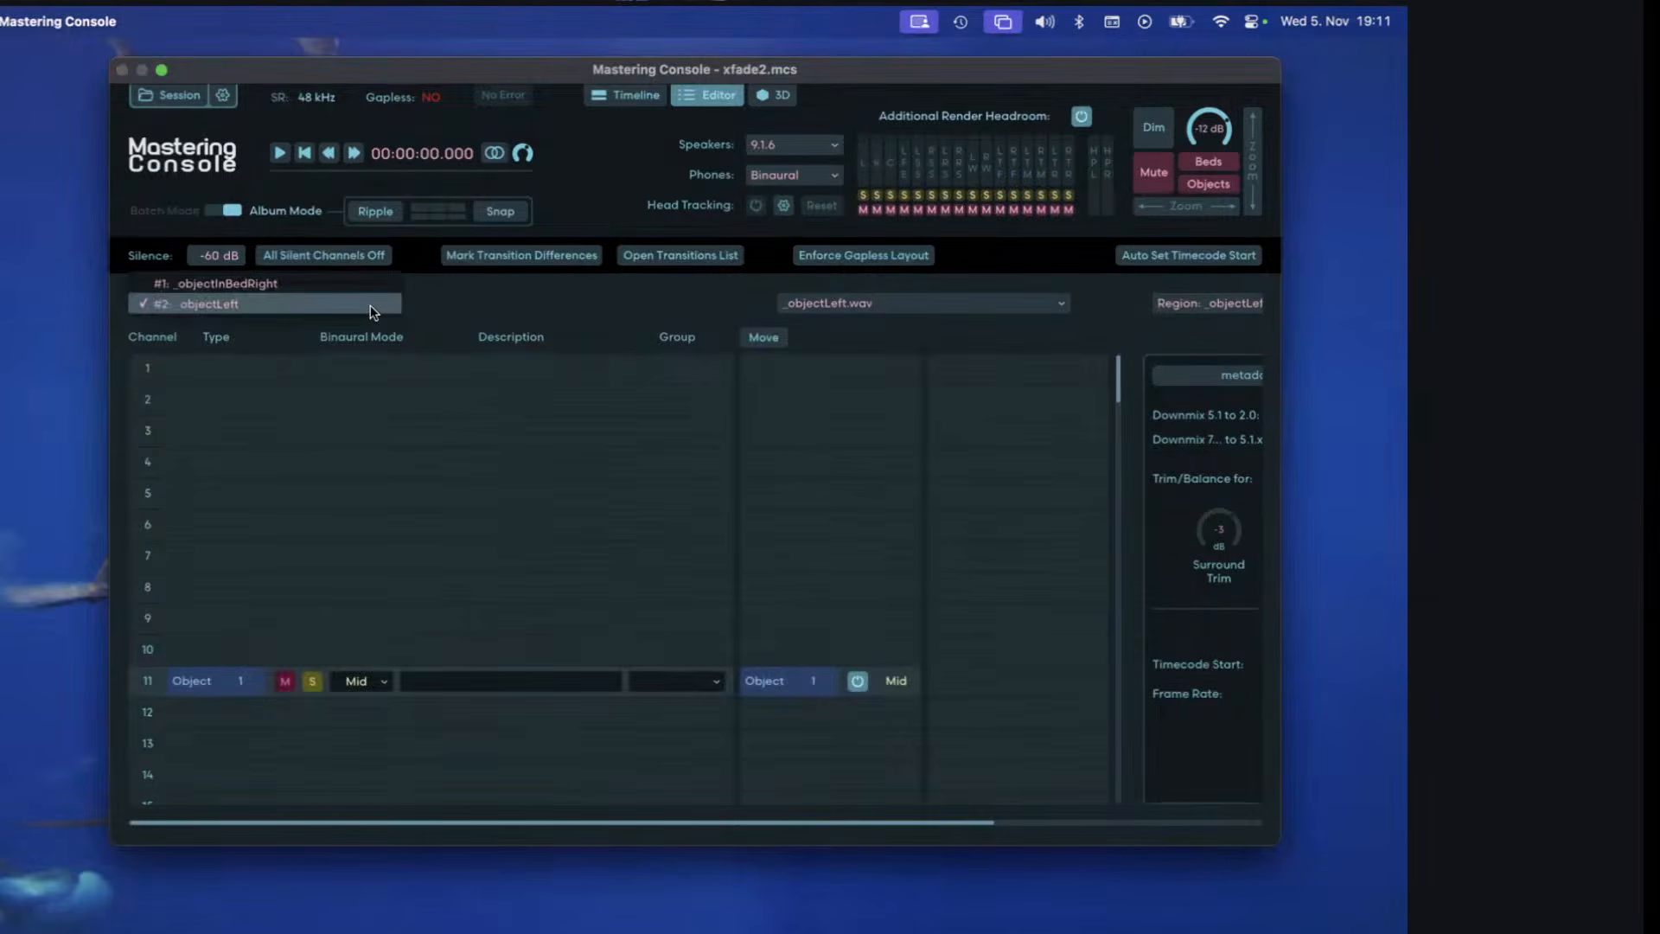
click(367, 283)
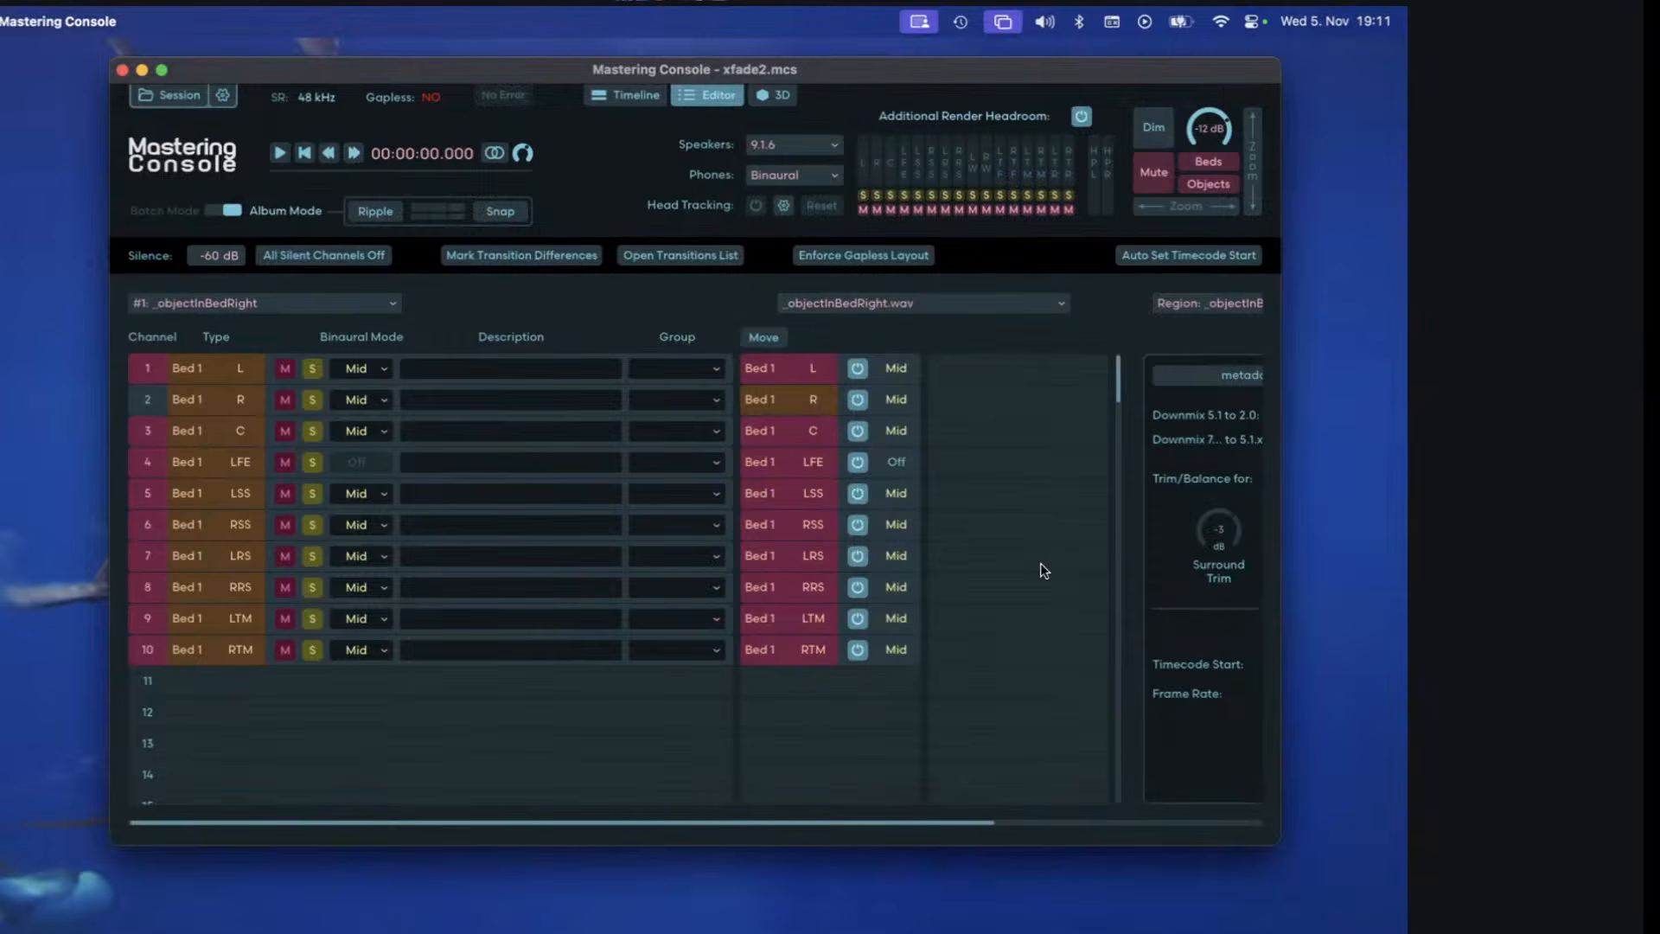
Crossfade _objectLeft.wav with the preceding clip from 8.266 s over 1.733 s, and combine both regions into one spanning the two clips.
click(636, 97)
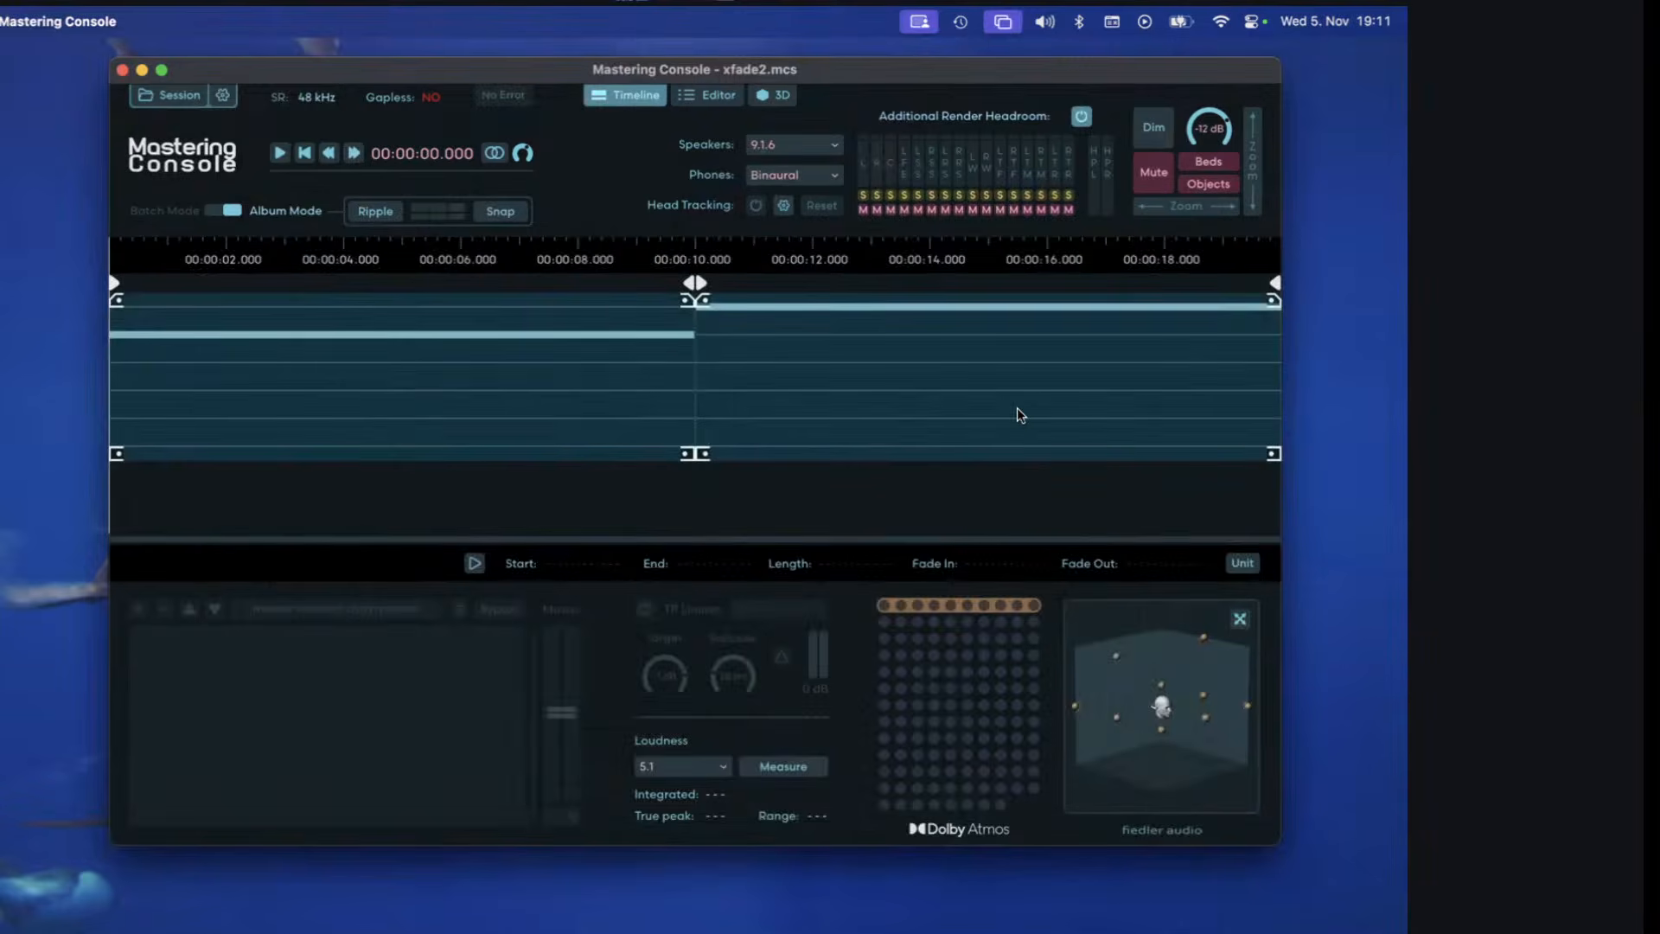
drag(1017, 409, 493, 363)
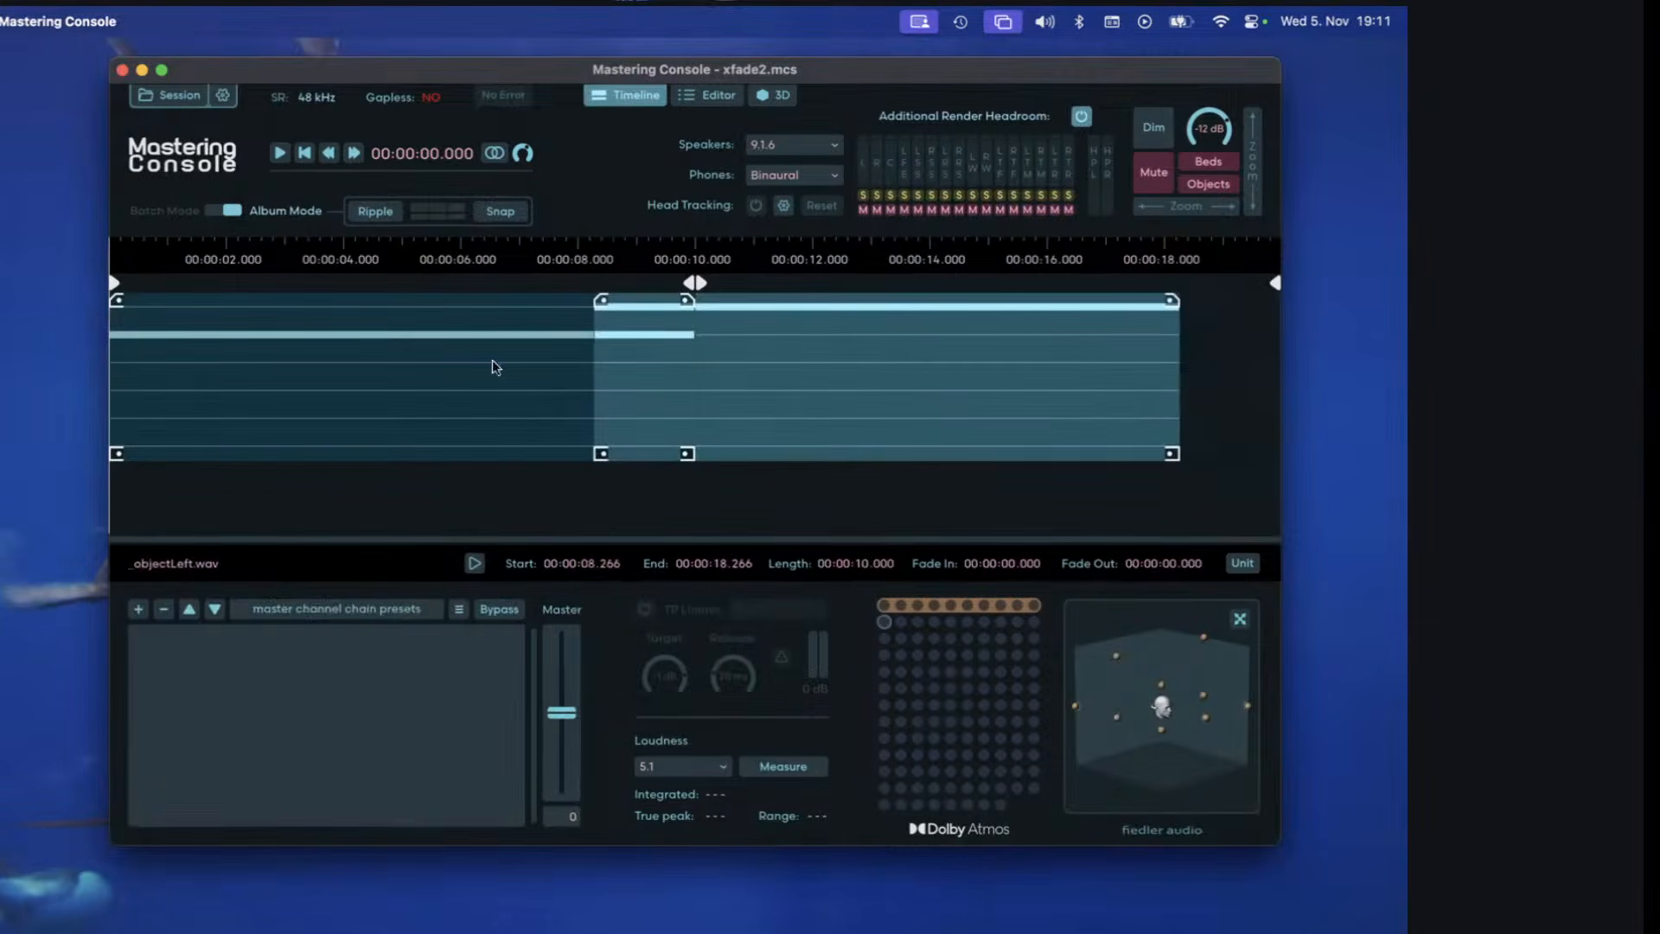
drag(601, 300, 697, 324)
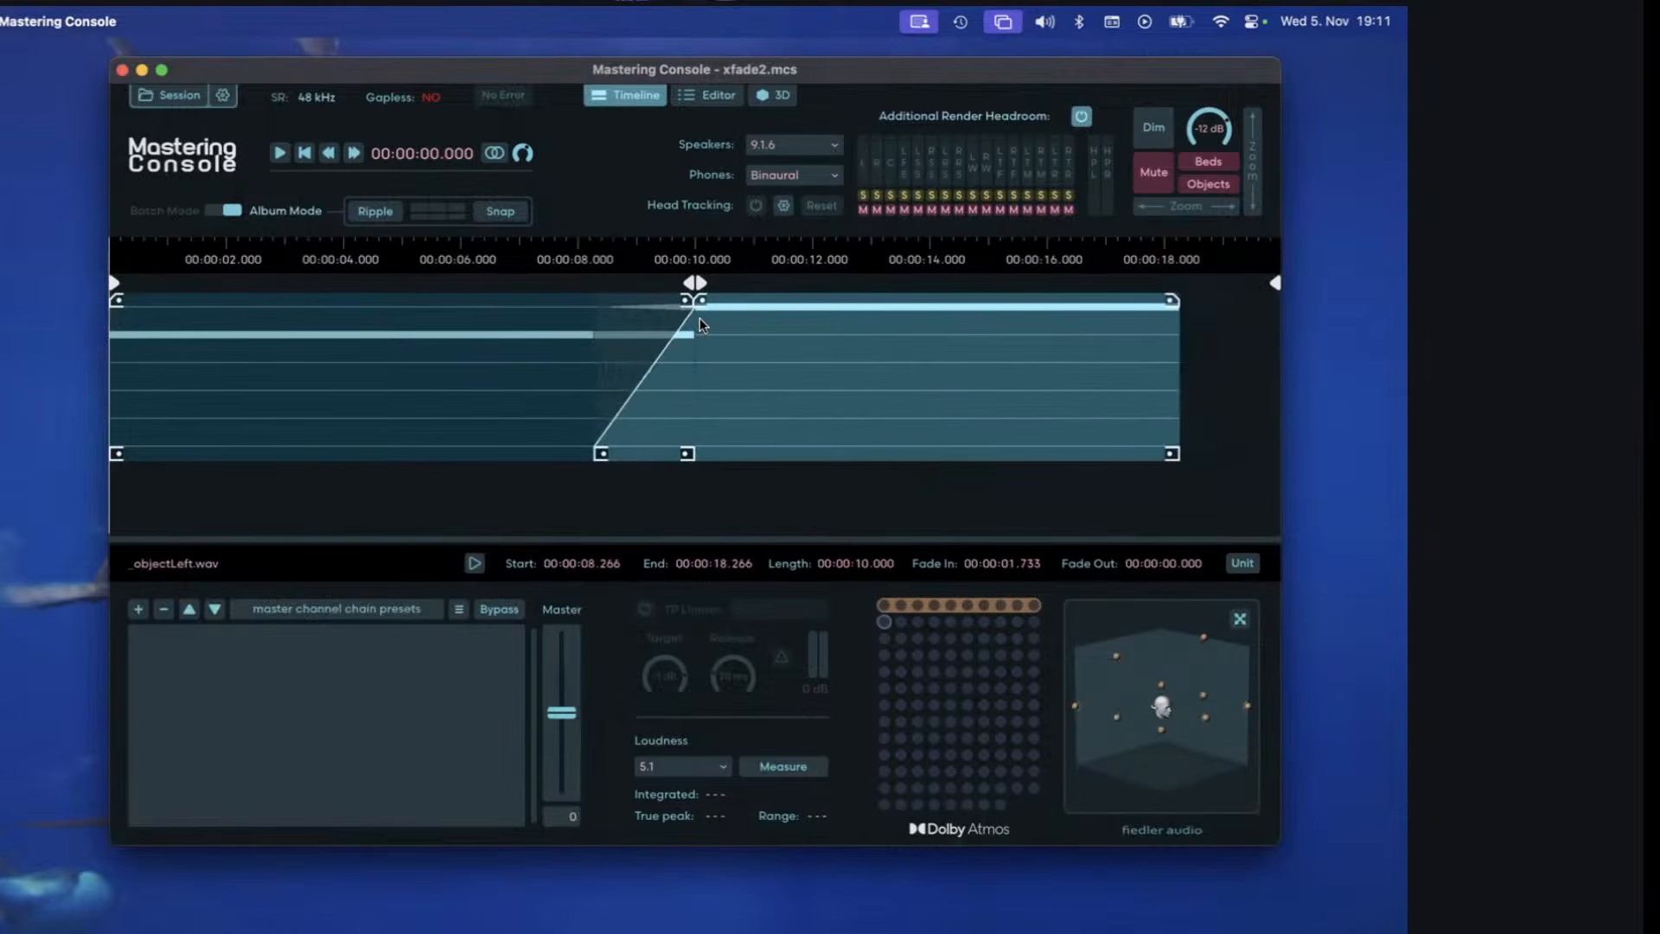
right_click(744, 285)
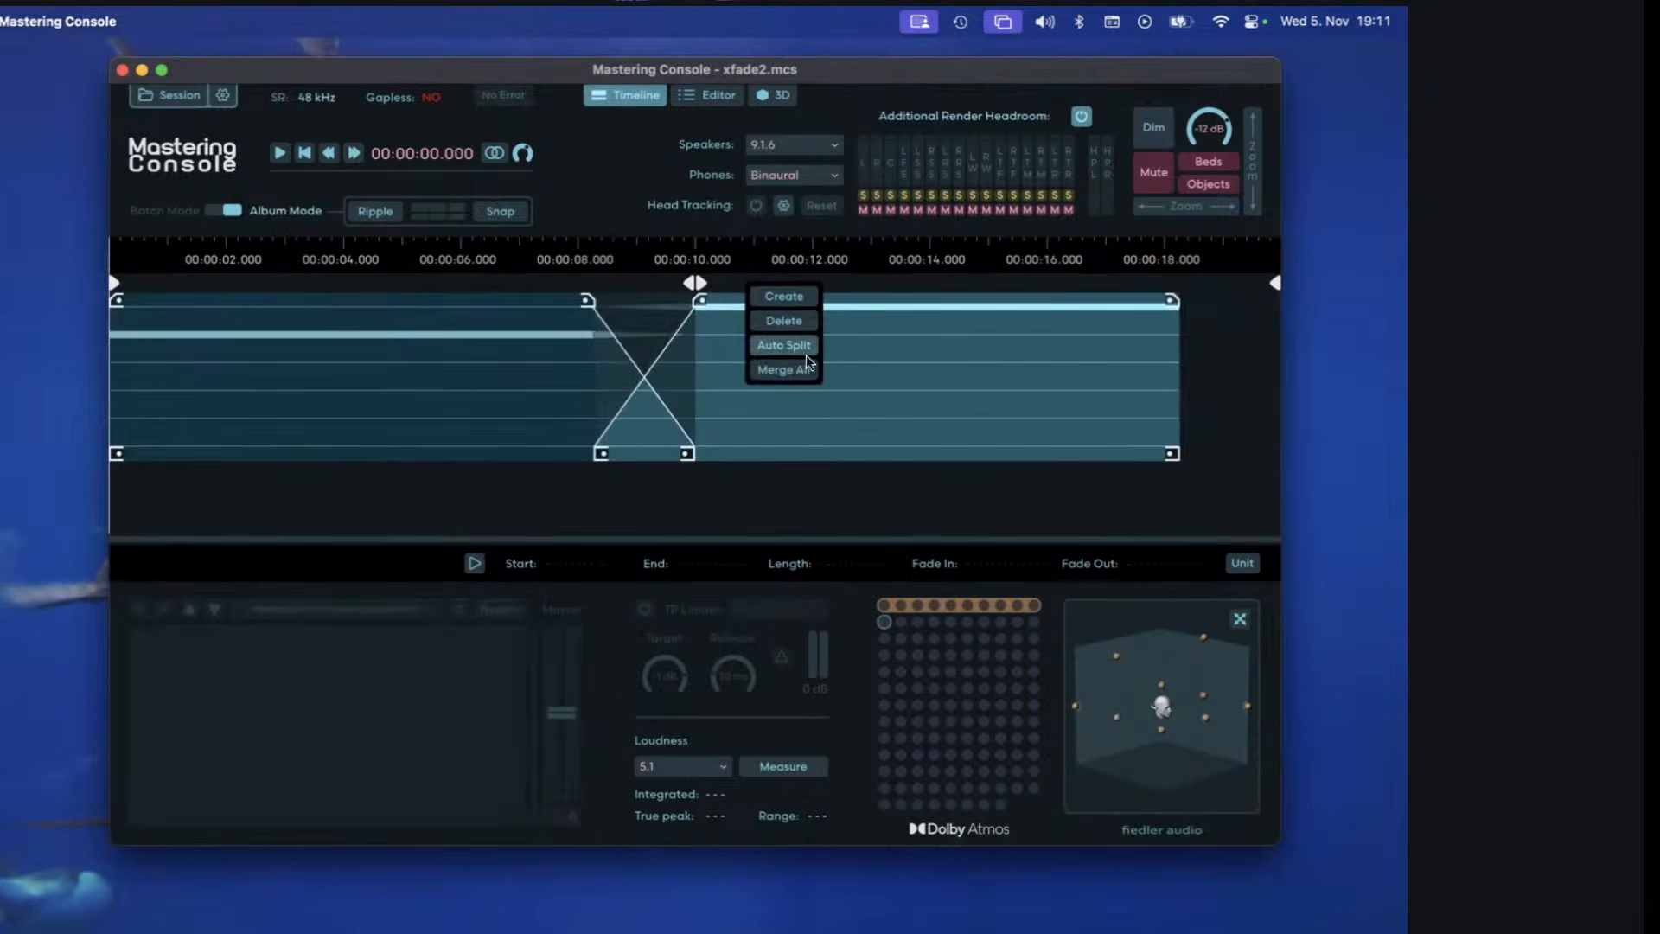
click(806, 355)
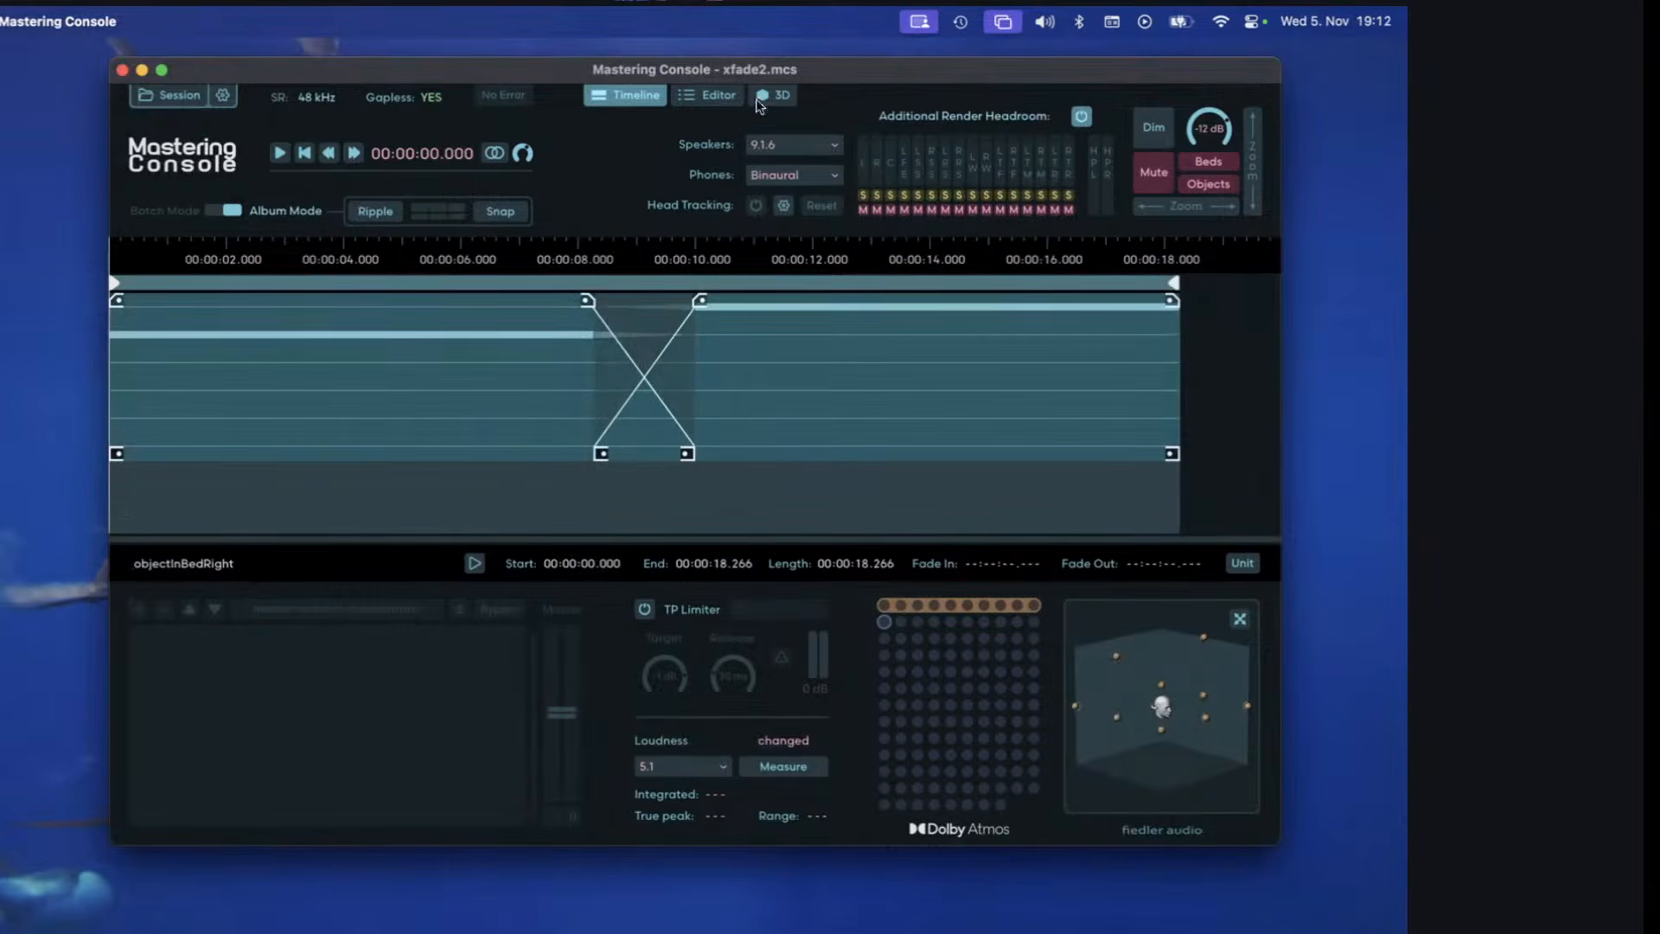
Examine the combined region's Bed 1 and Object 1 channel assignments against the crossfaded clips on the timeline.
click(719, 97)
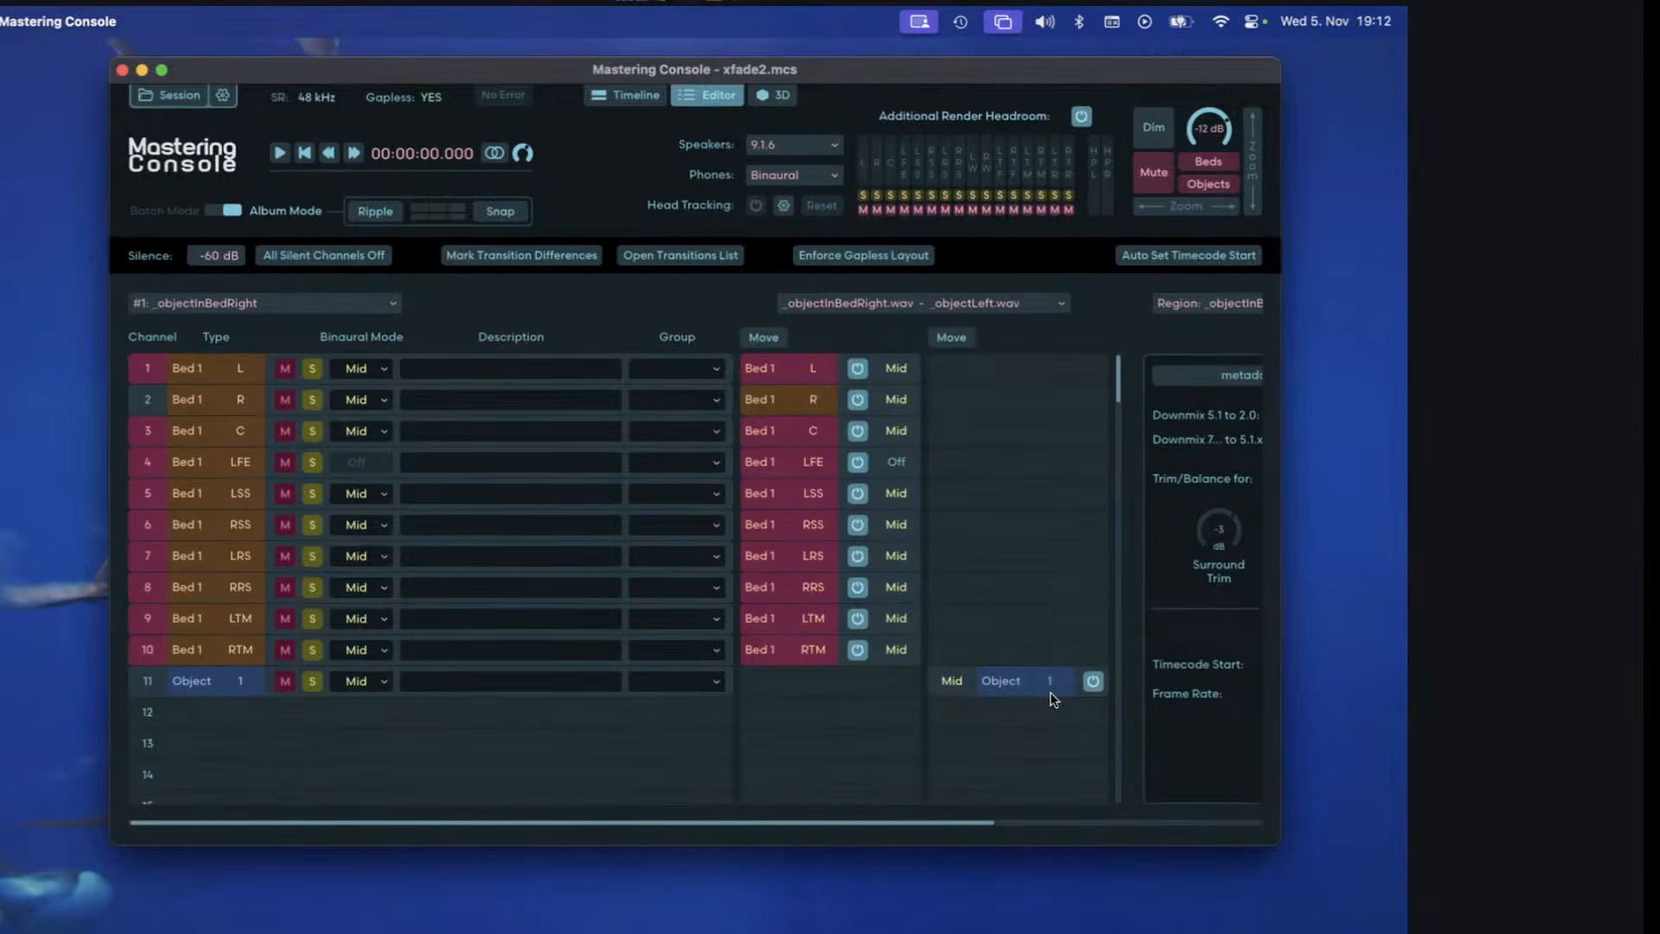
click(632, 97)
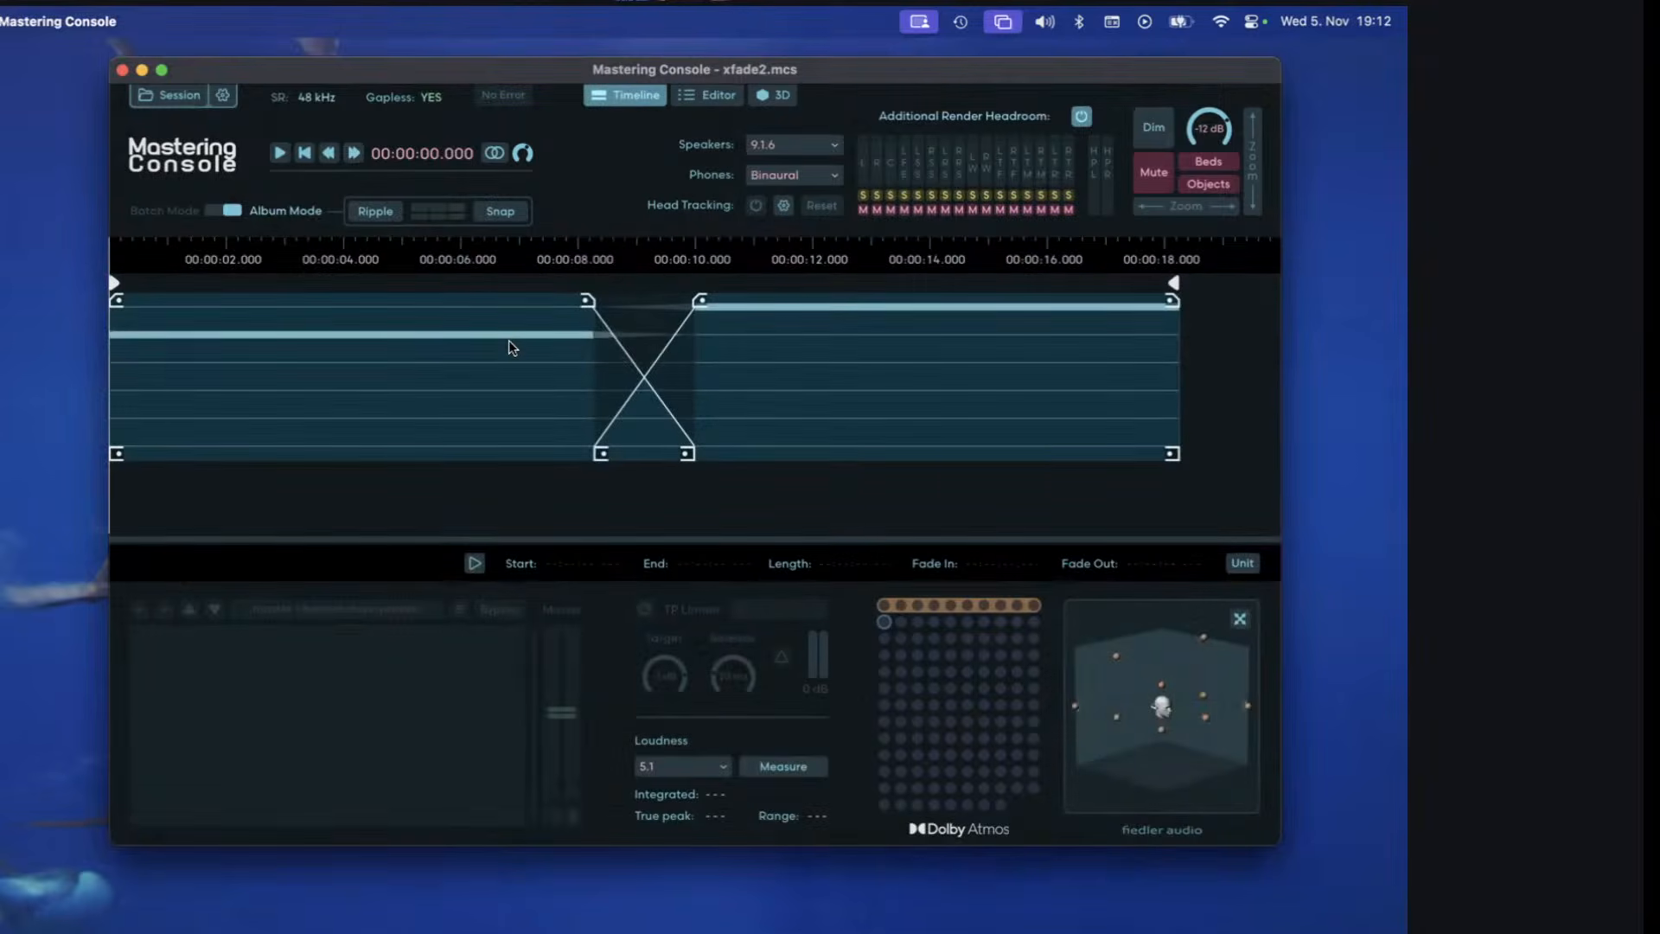
click(716, 96)
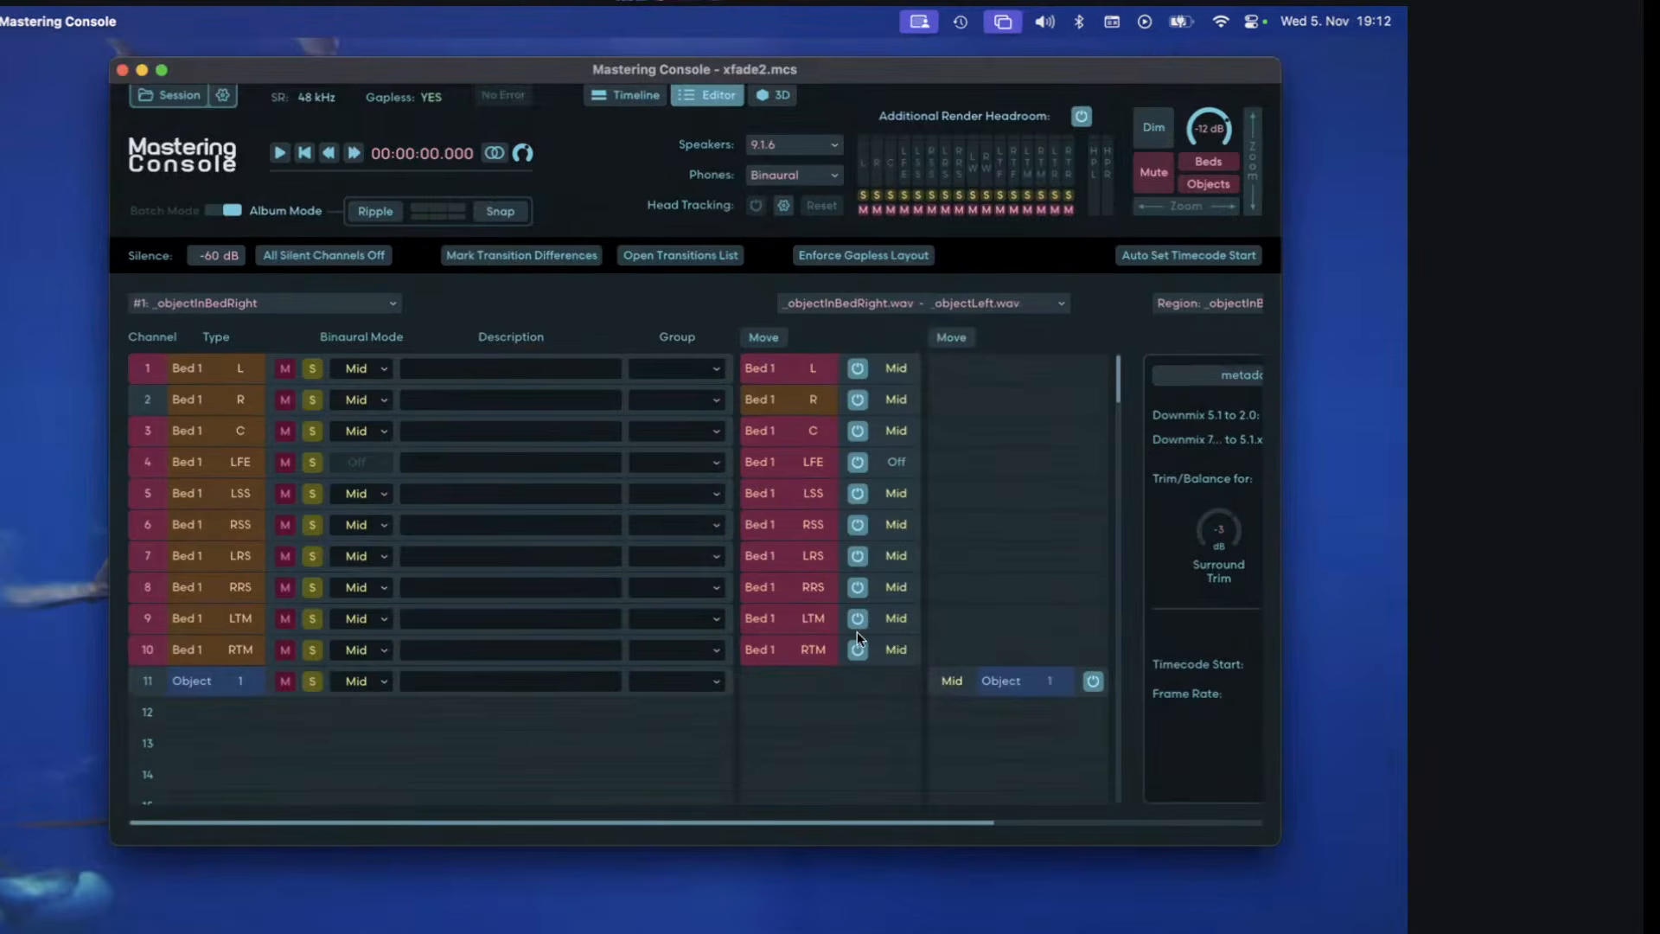
click(626, 95)
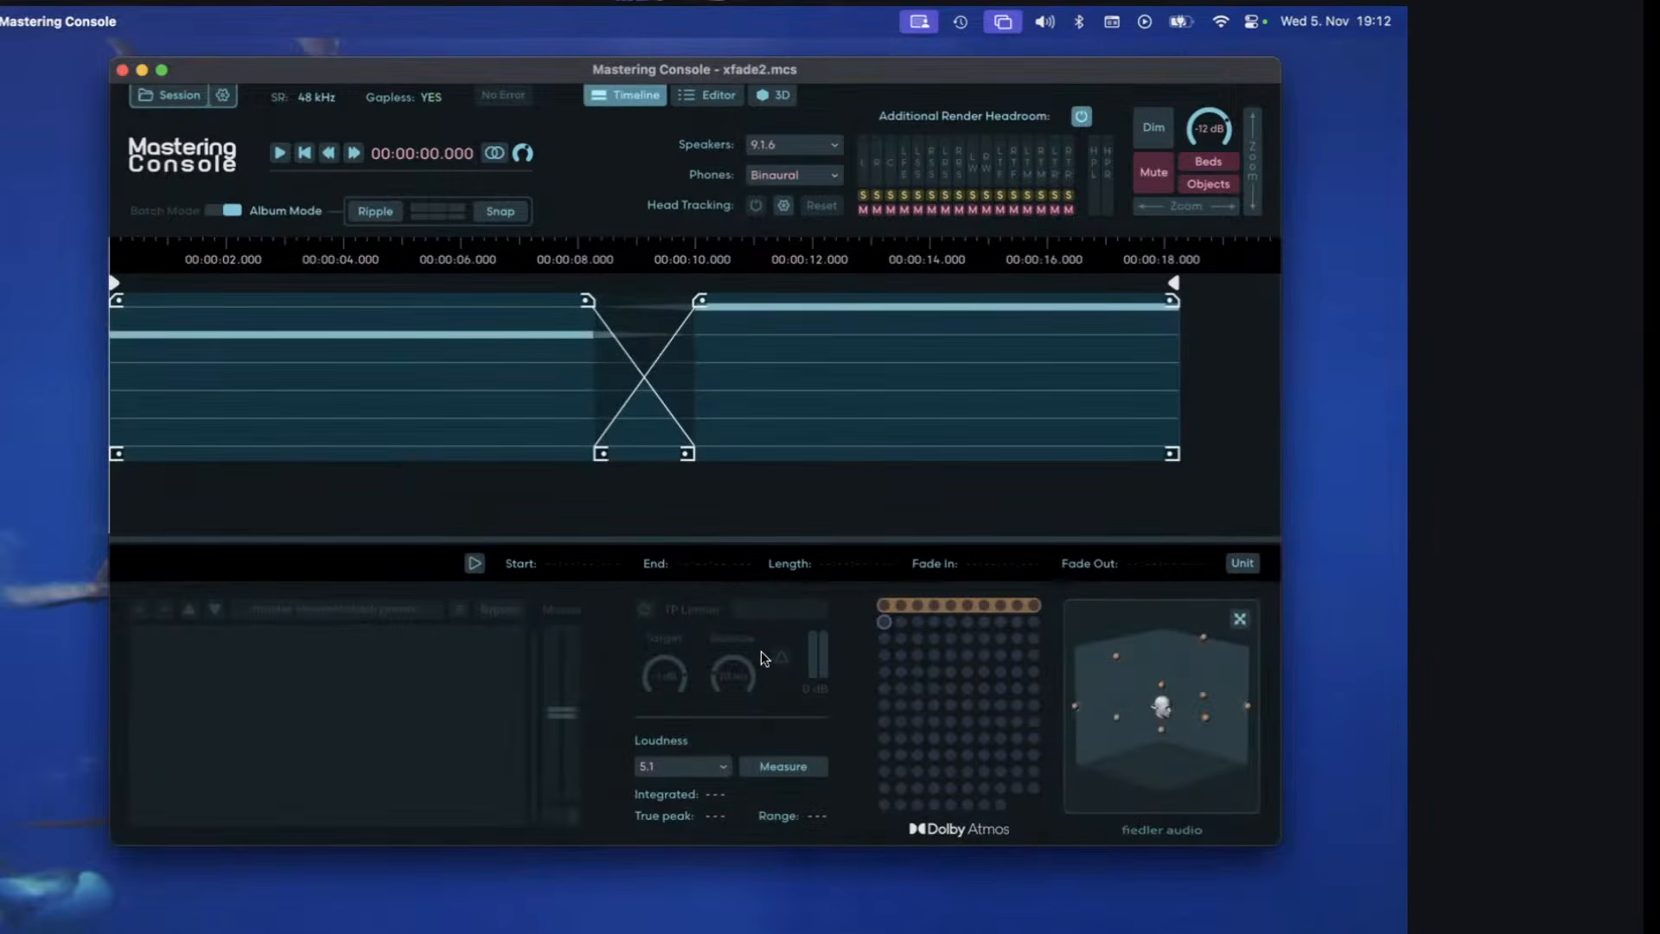
click(716, 95)
click(626, 95)
Move all ten Bed 1 channels of _objectInBedRight.wav to a block starting at channel 11.
click(700, 95)
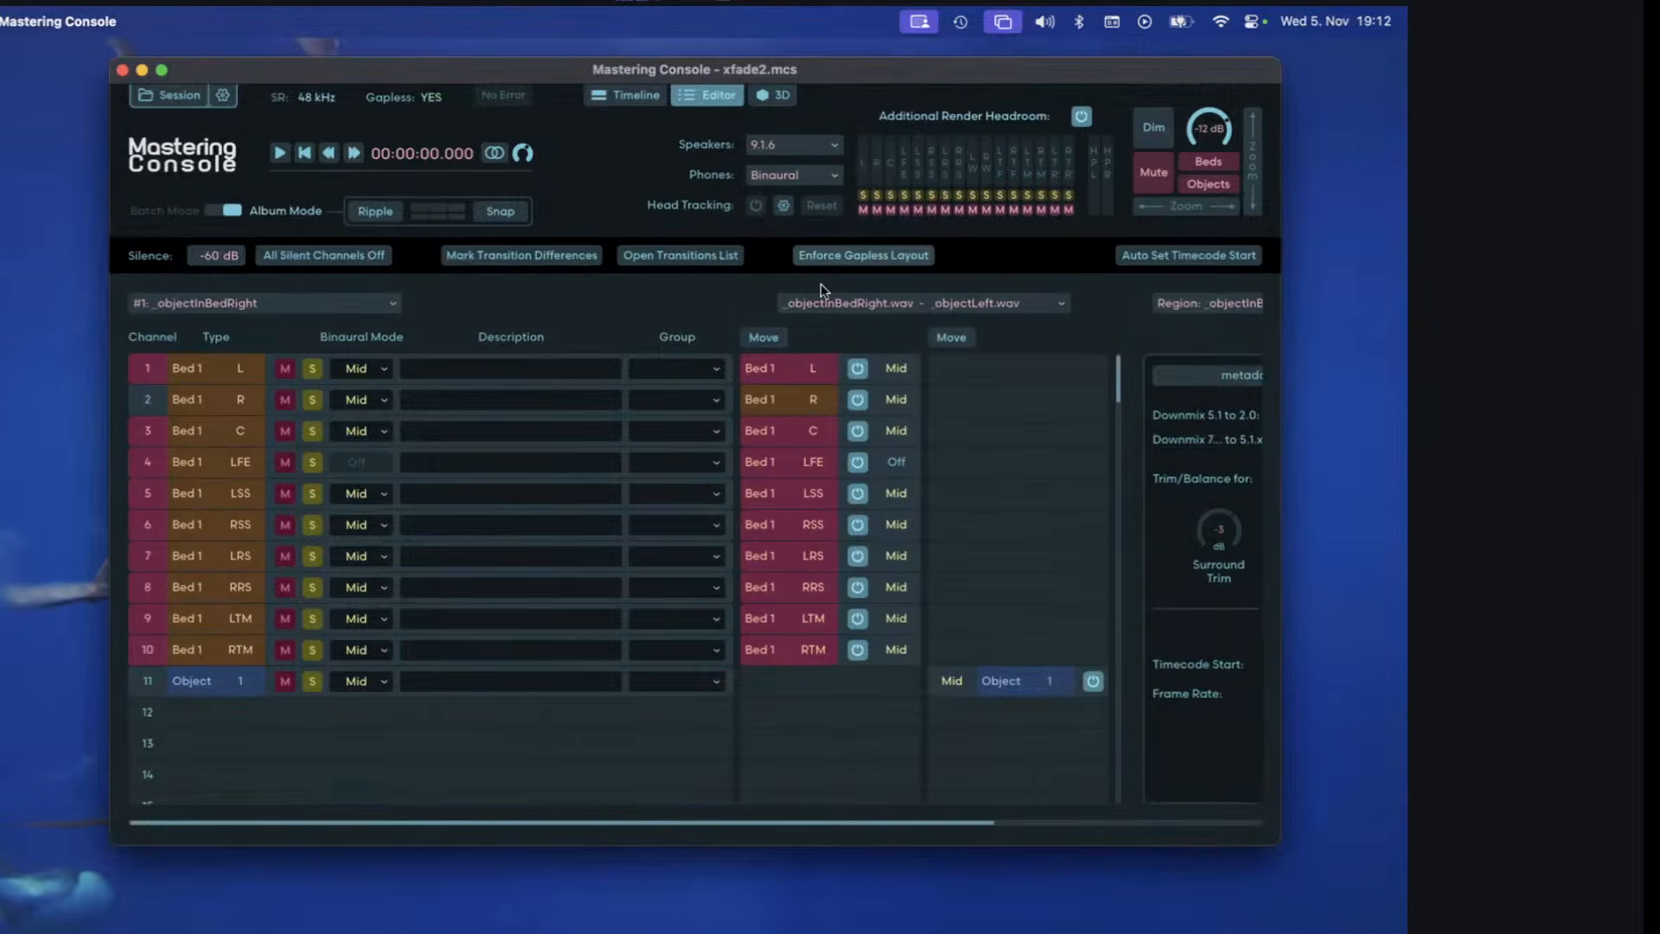
drag(785, 368, 785, 656)
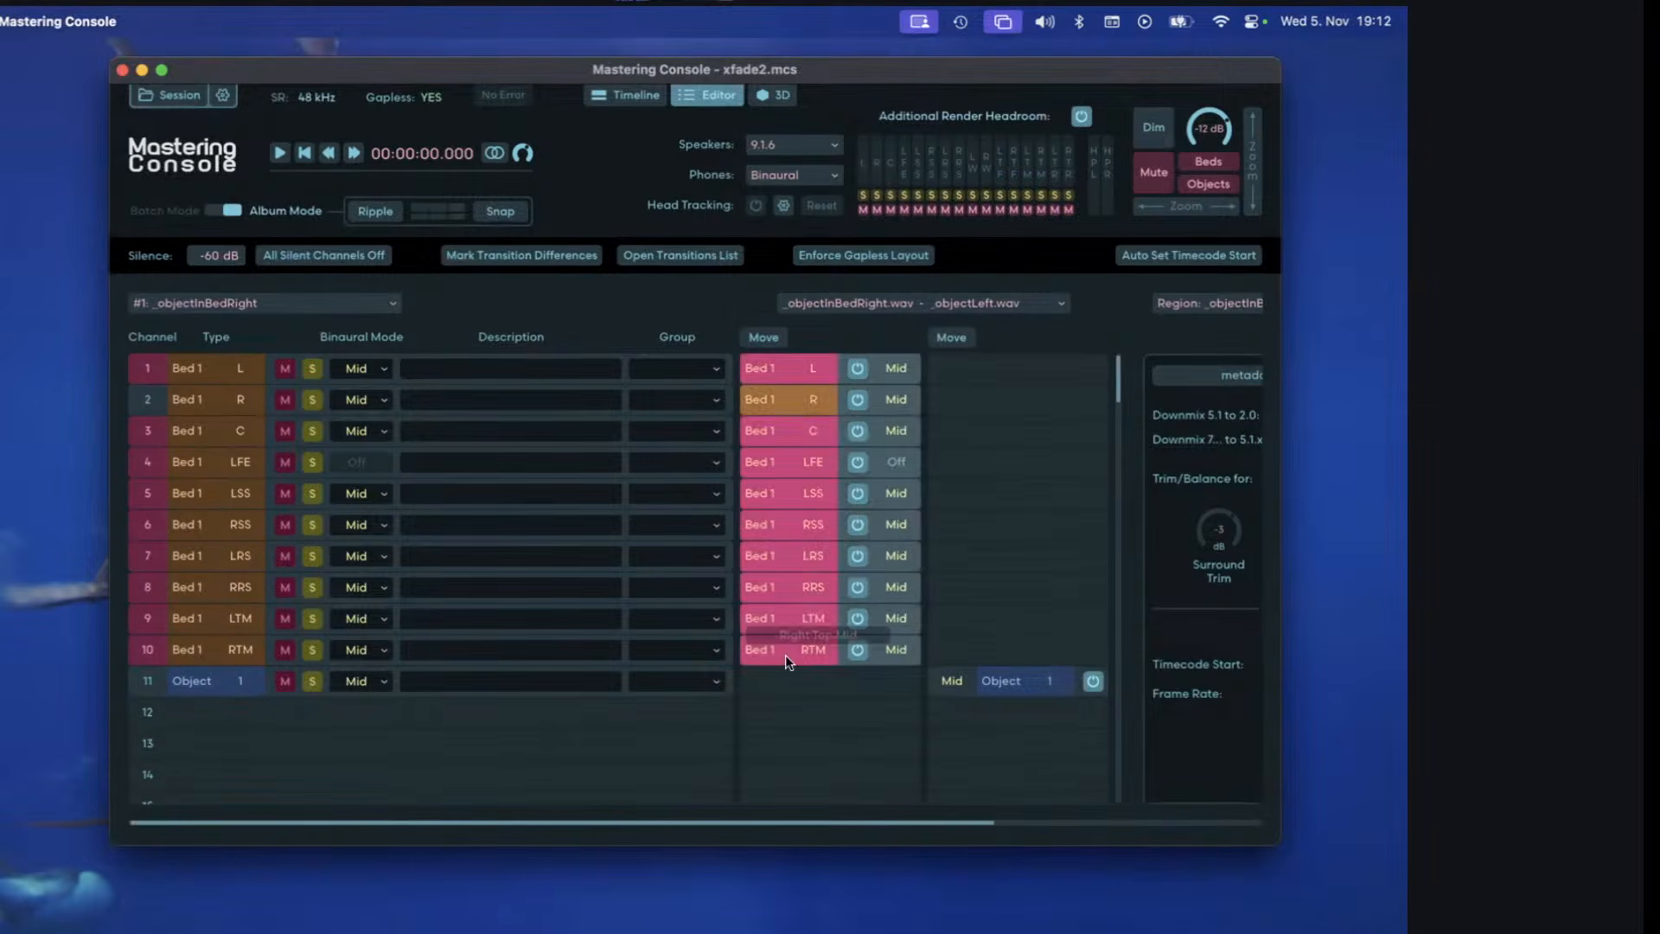
click(766, 330)
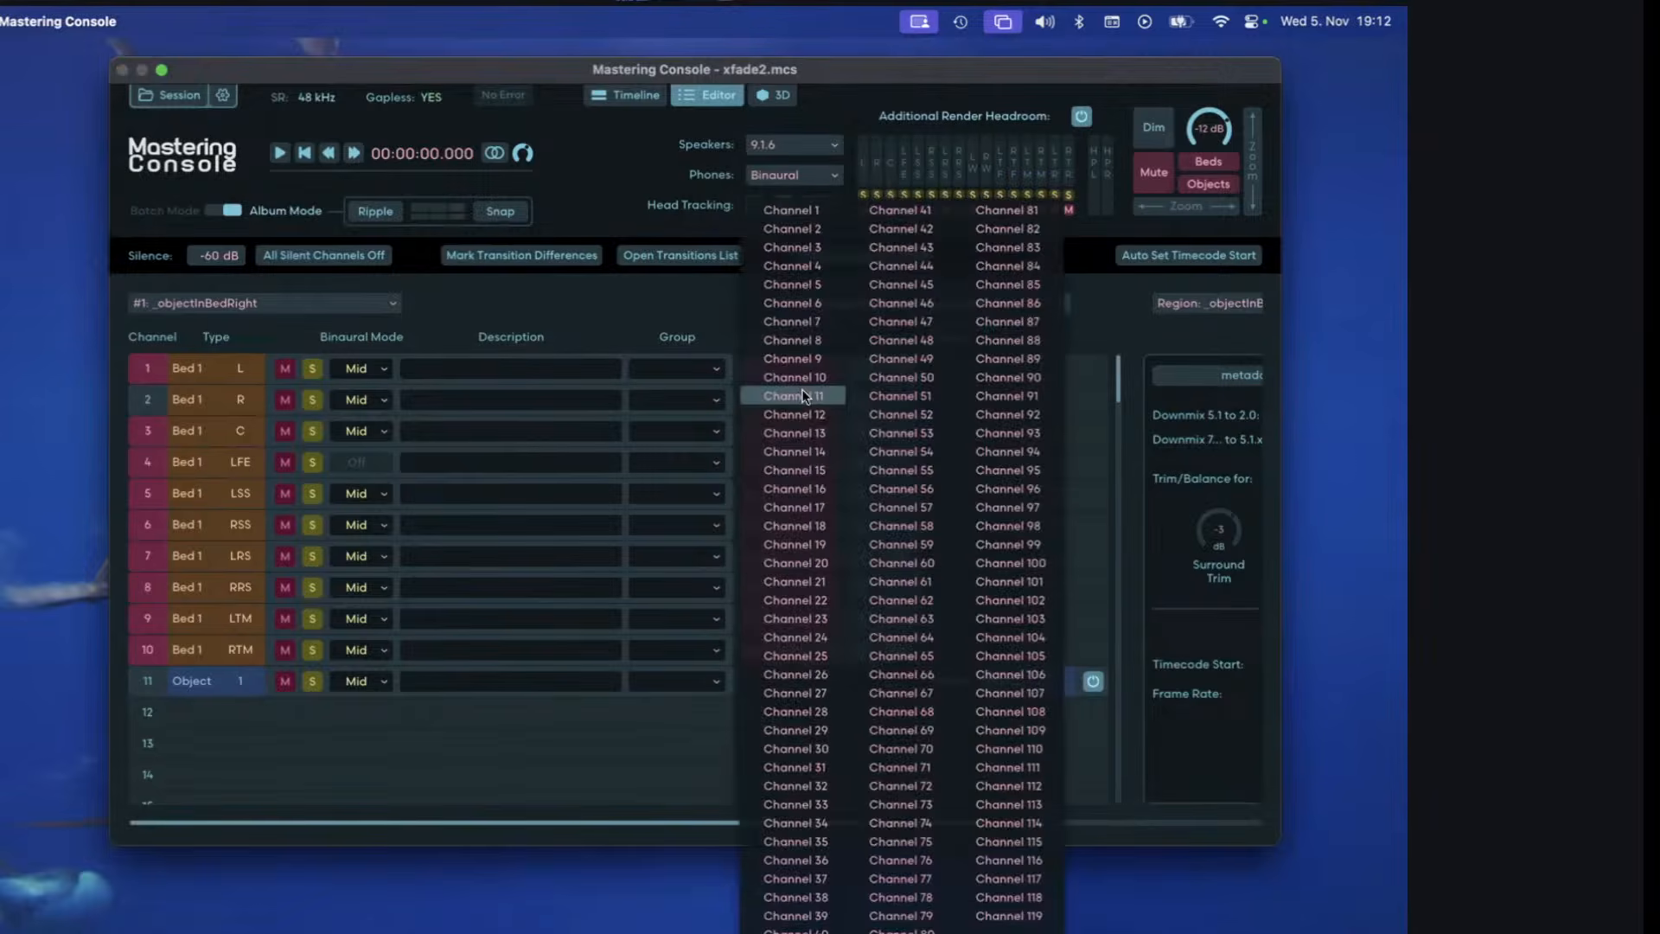
click(804, 396)
scroll(861, 496, down, 1)
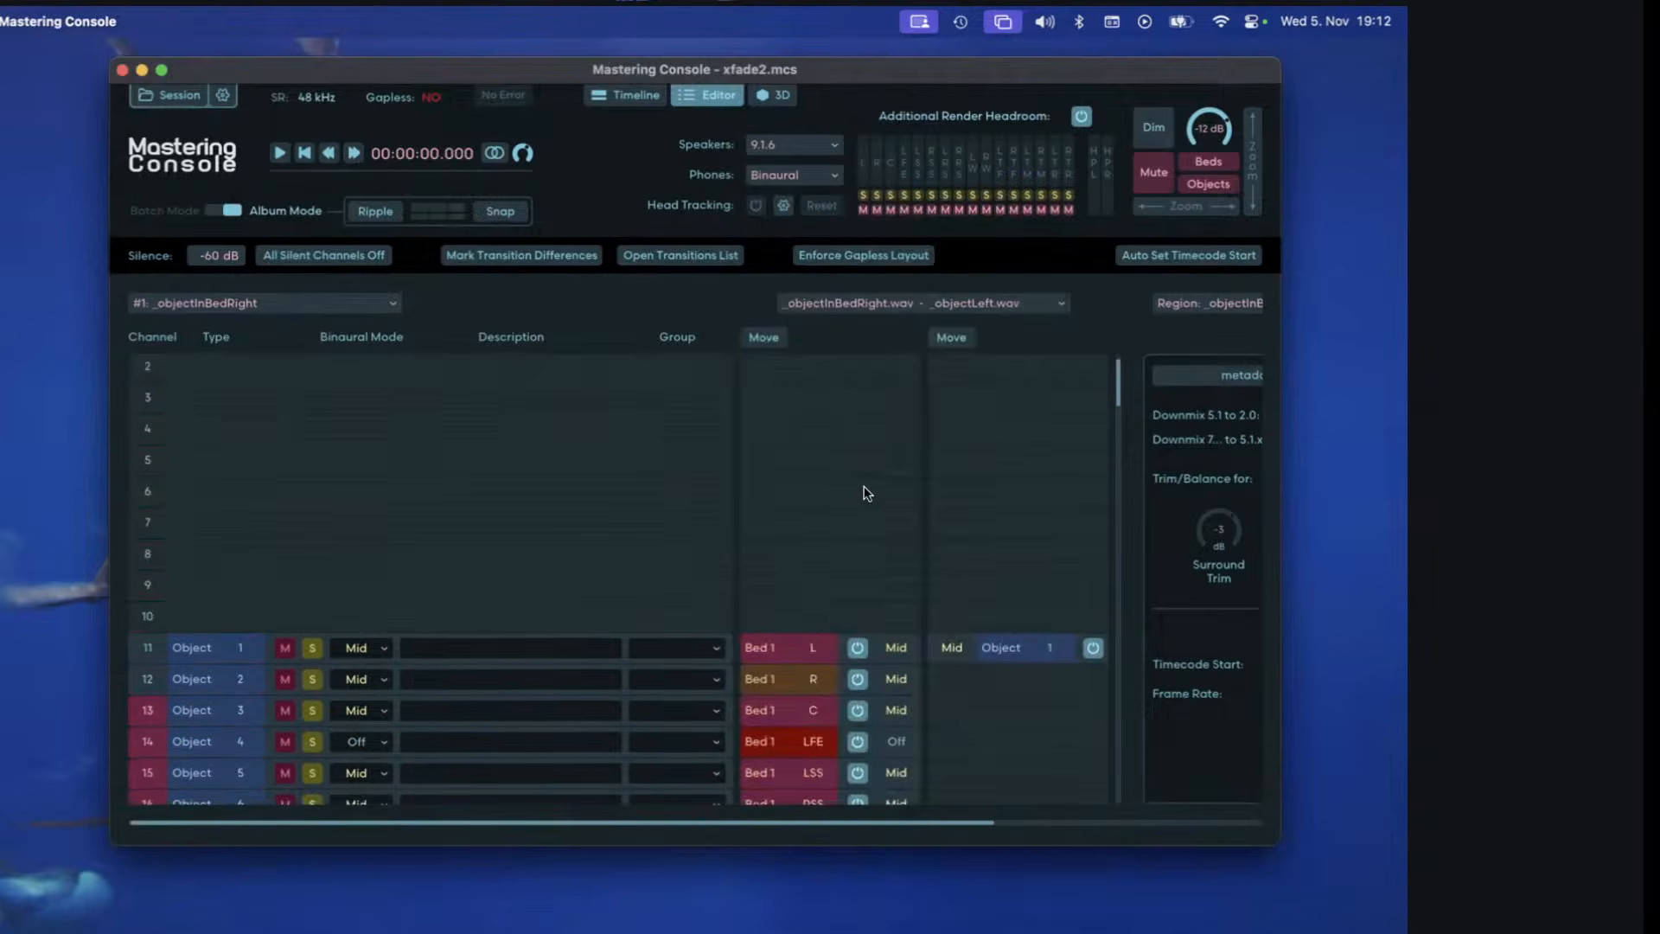
scroll(867, 493, down, 9)
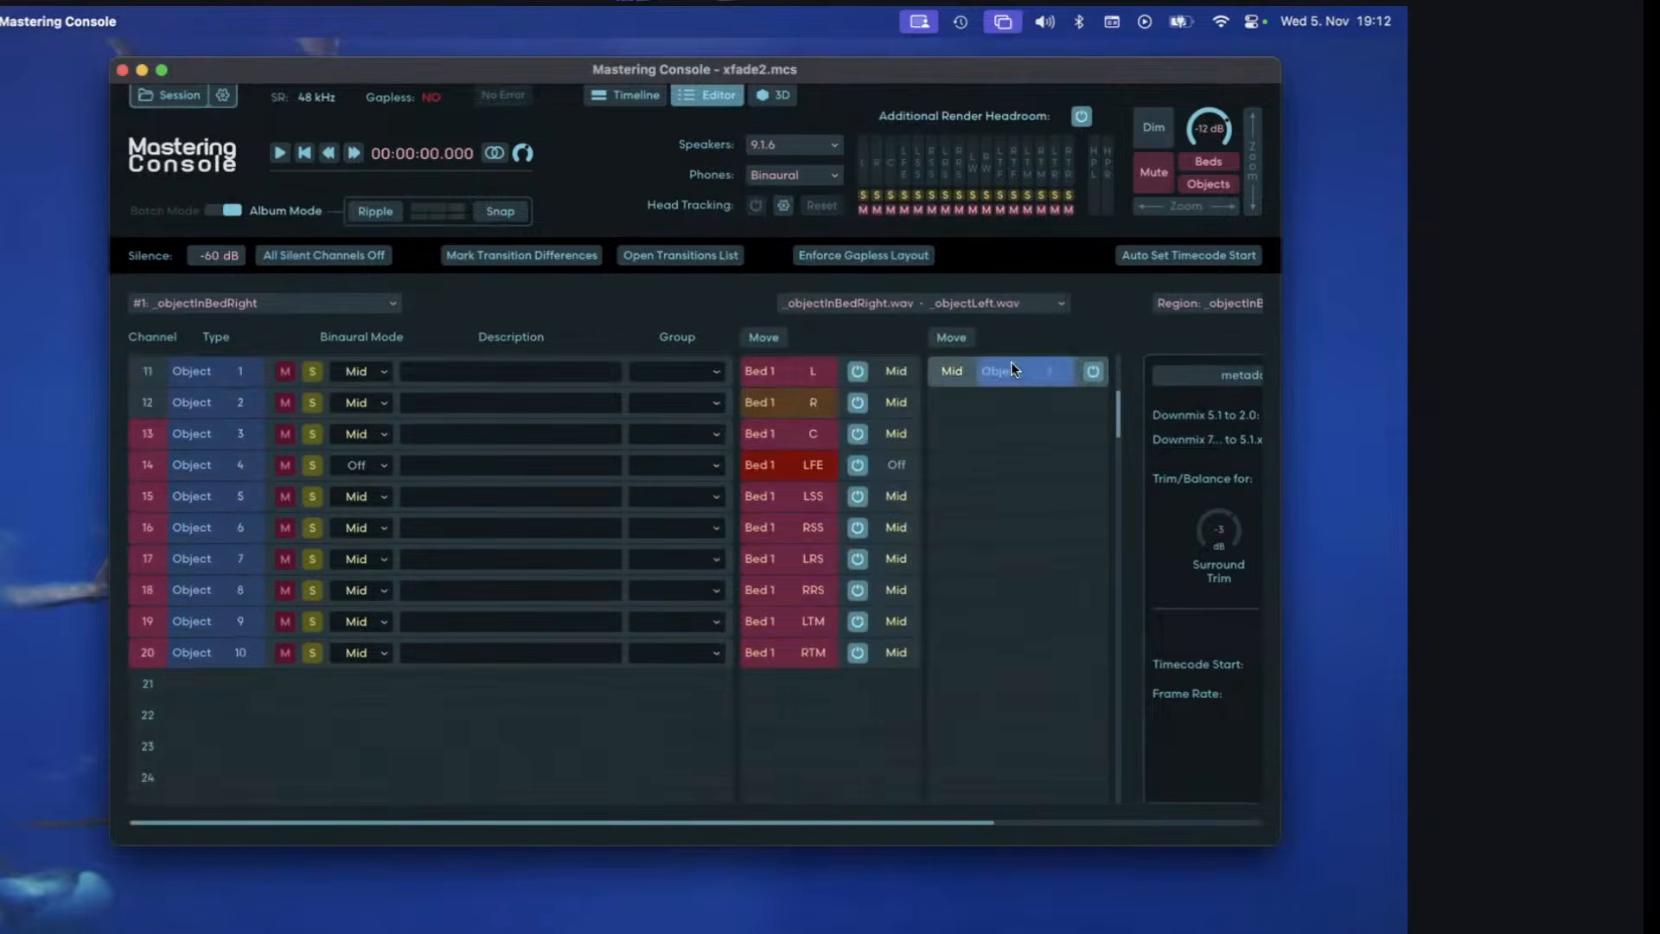
Move the Object 1 channel of _objectLeft.wav to channel 12, matching the bed's right channel.
click(963, 339)
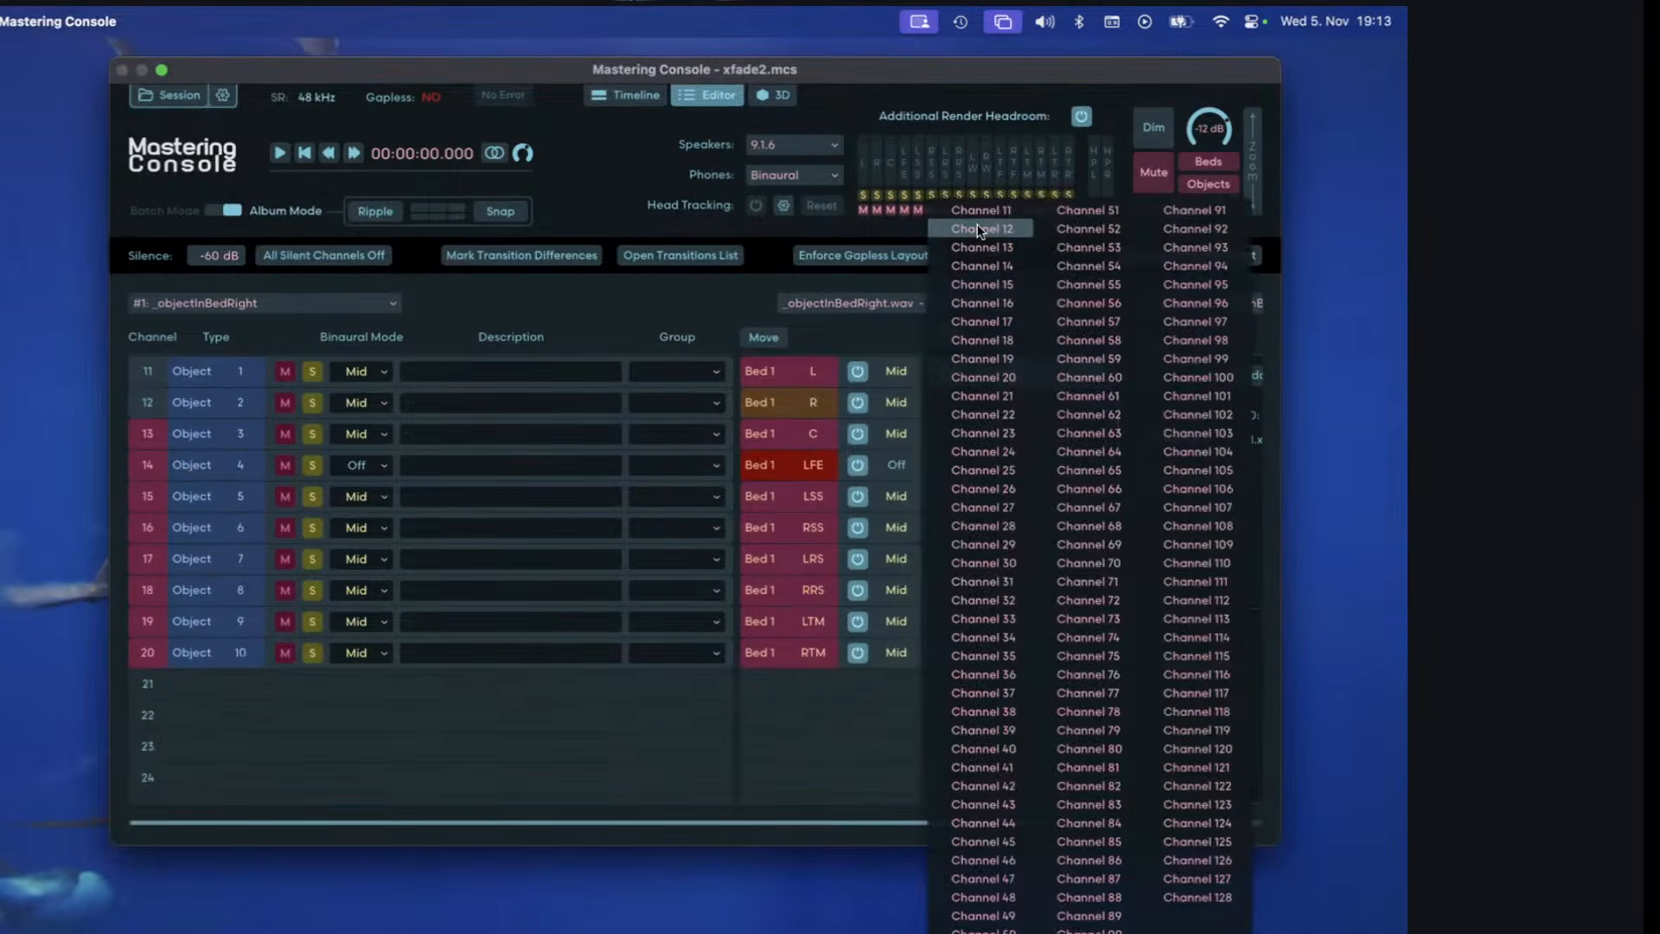
click(979, 230)
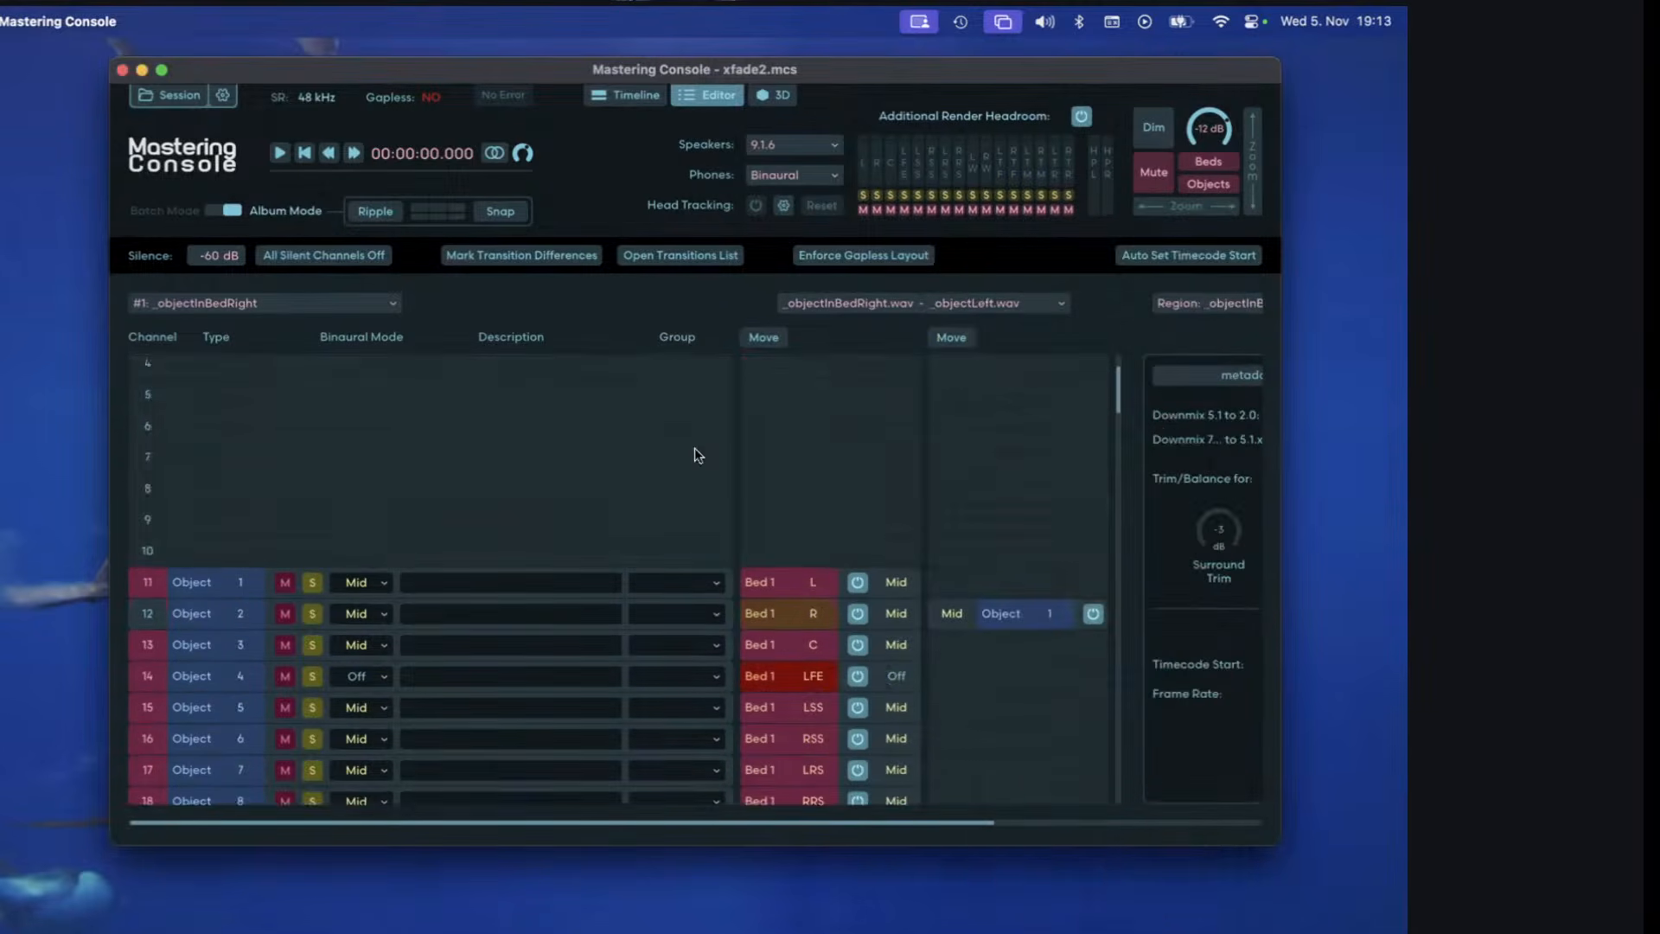
scroll(743, 407, down, 3)
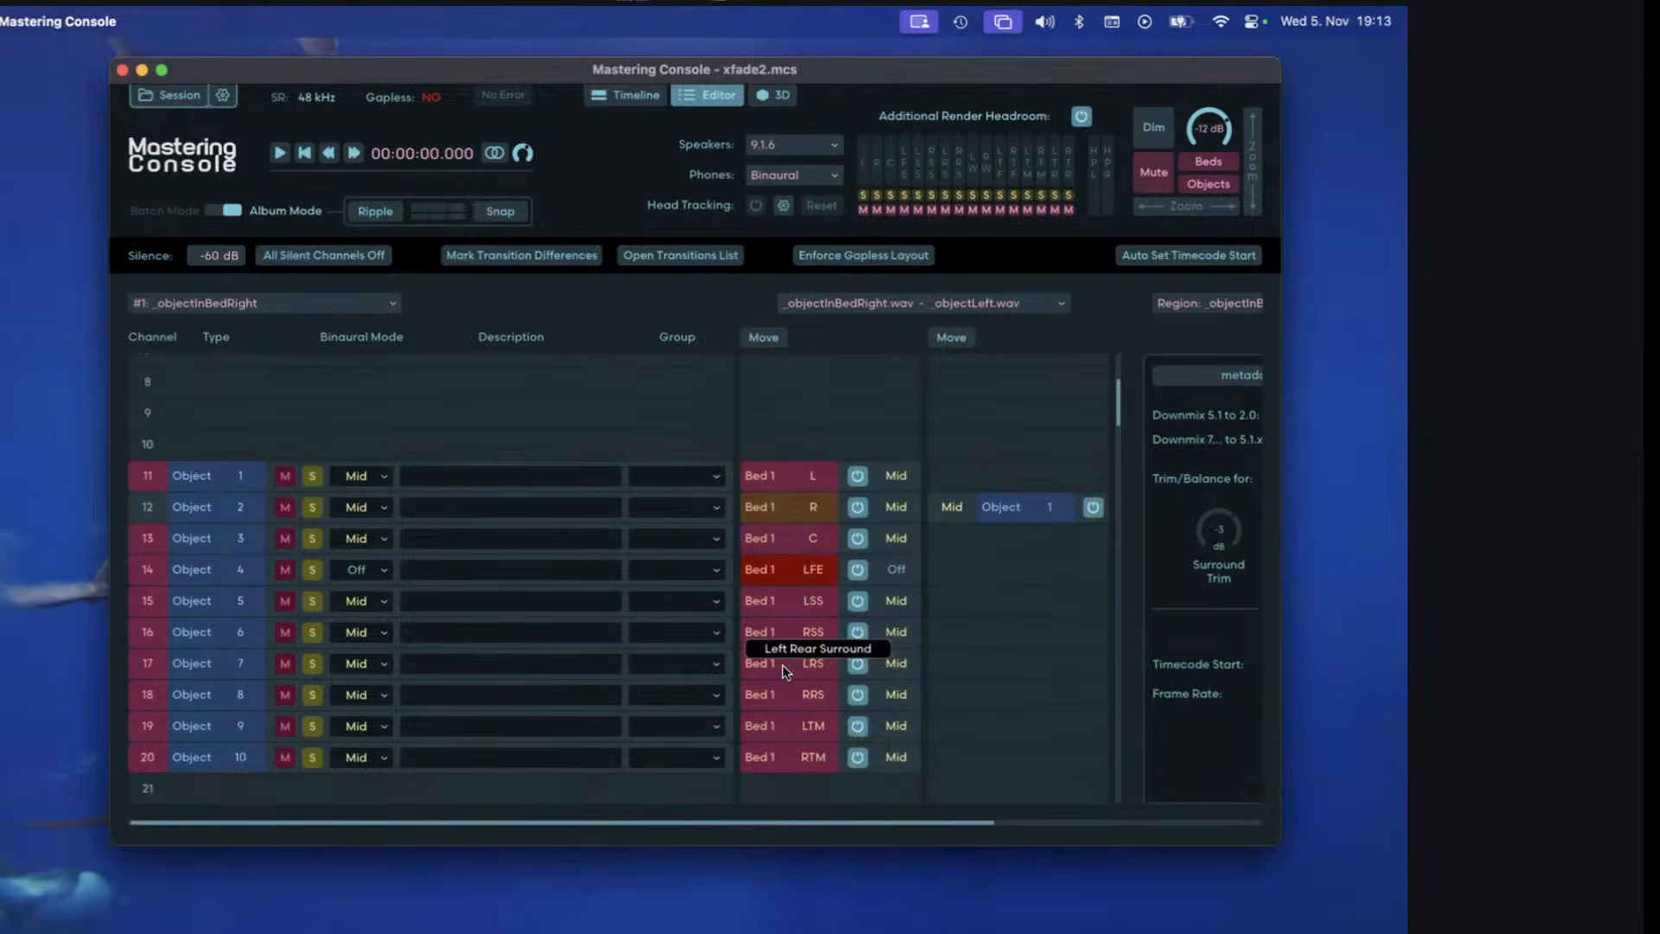
click(780, 513)
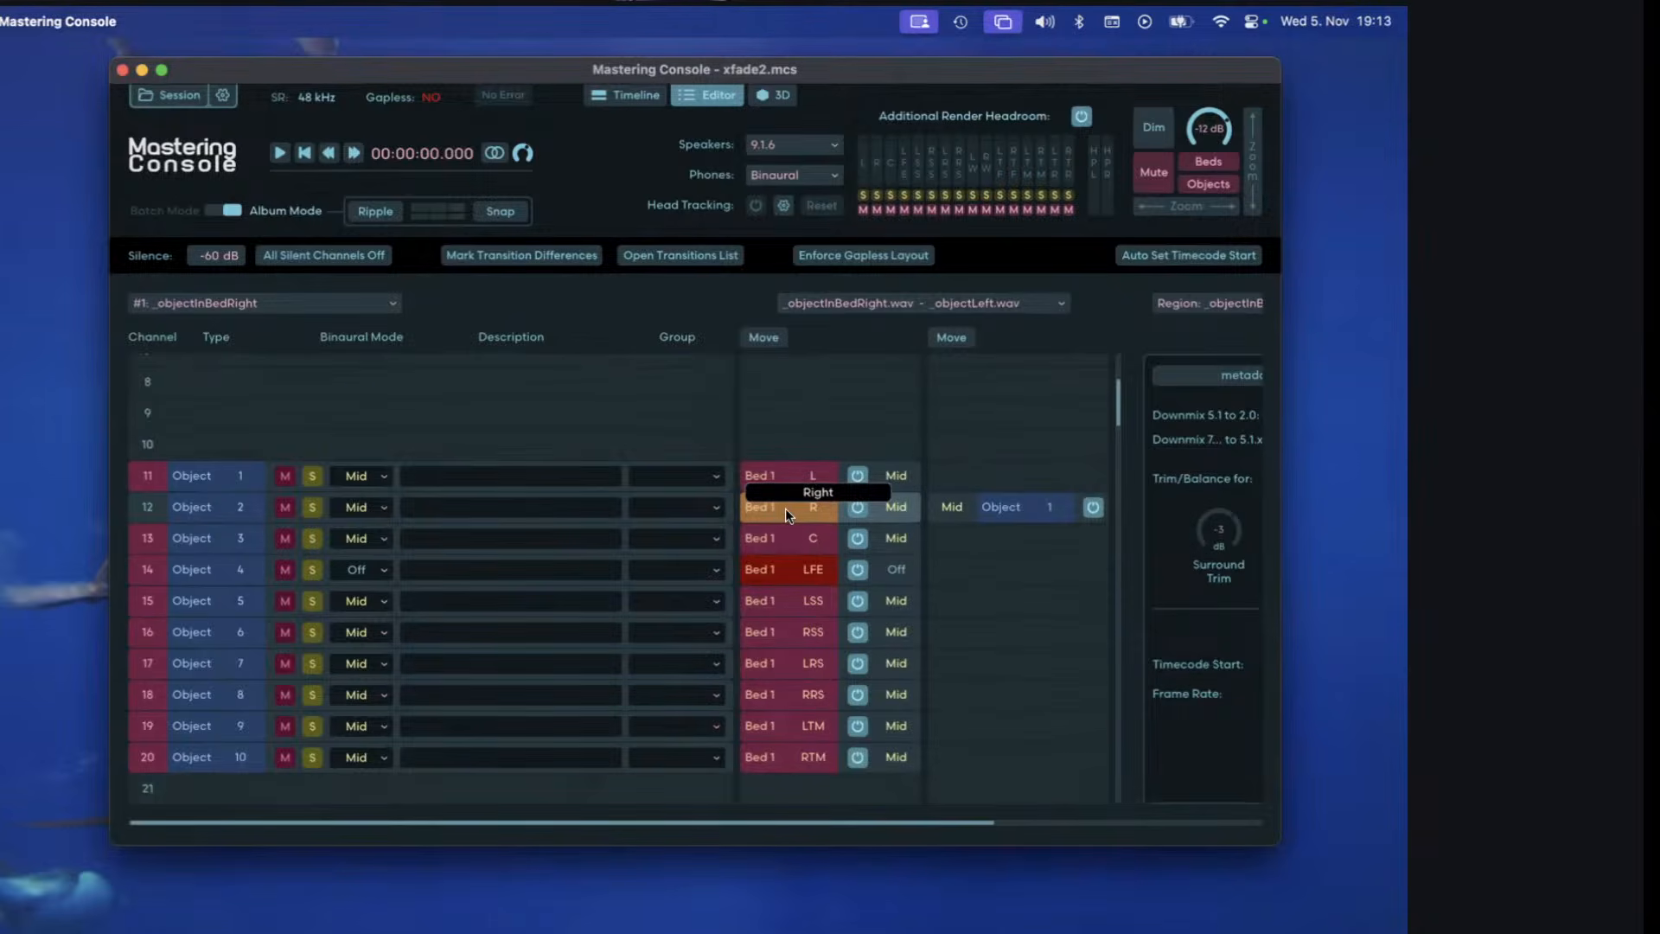
click(955, 516)
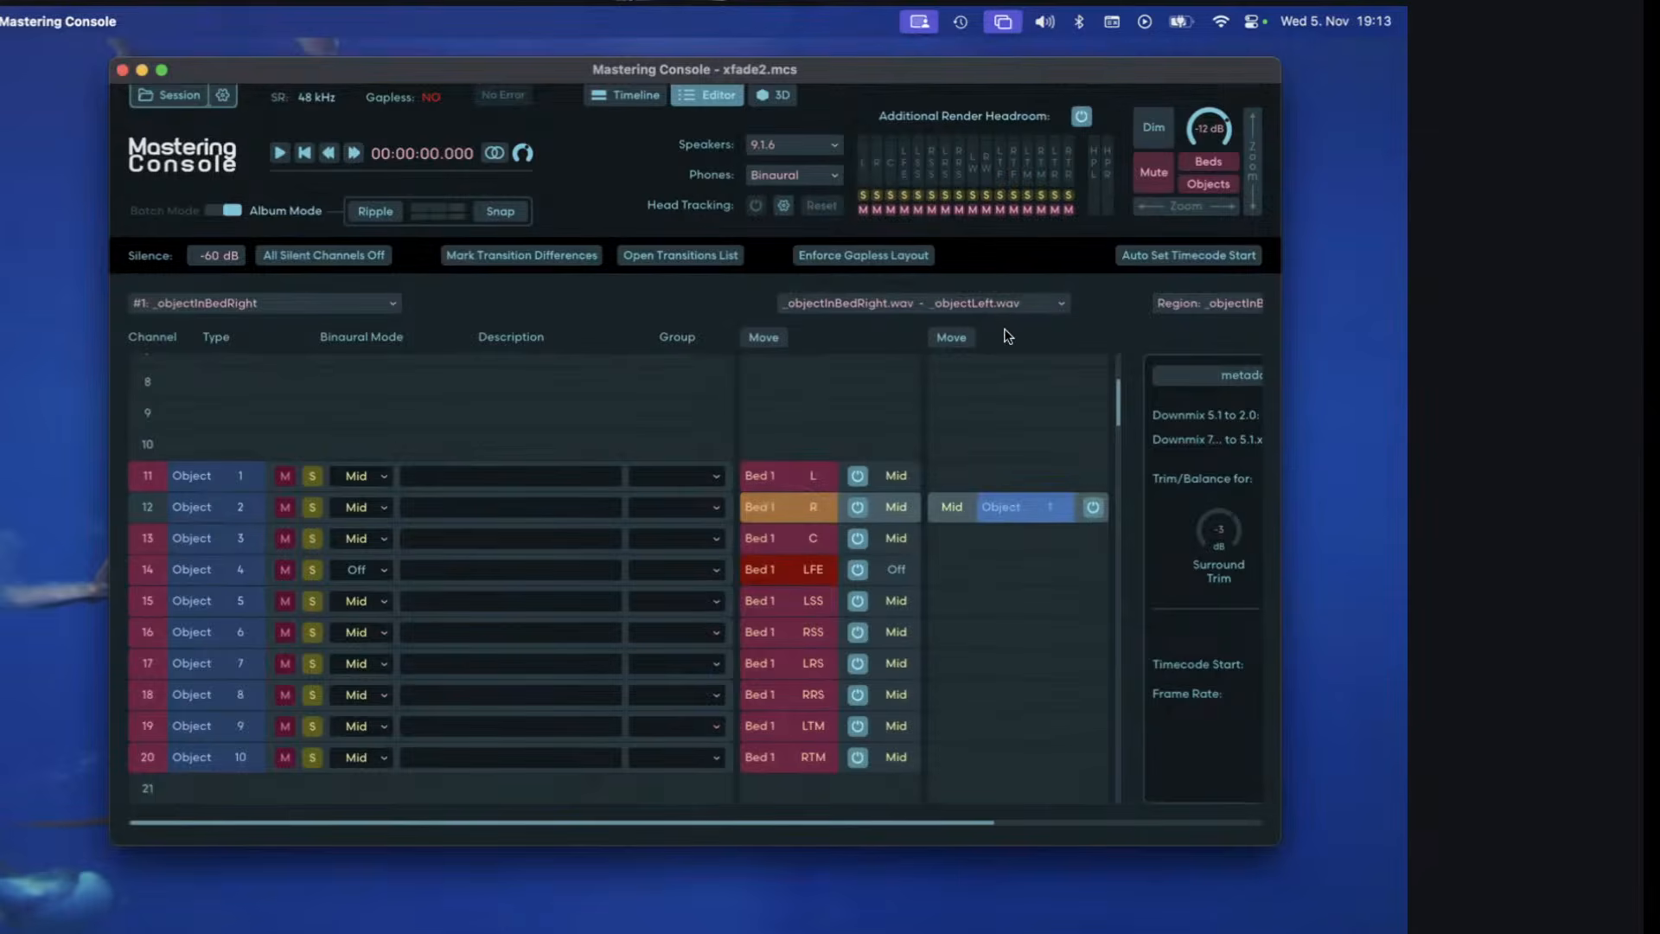
Play through the crossfade from about 7.92 s, examining the object positions in the 3D view and the channel assignments in the editor.
click(612, 101)
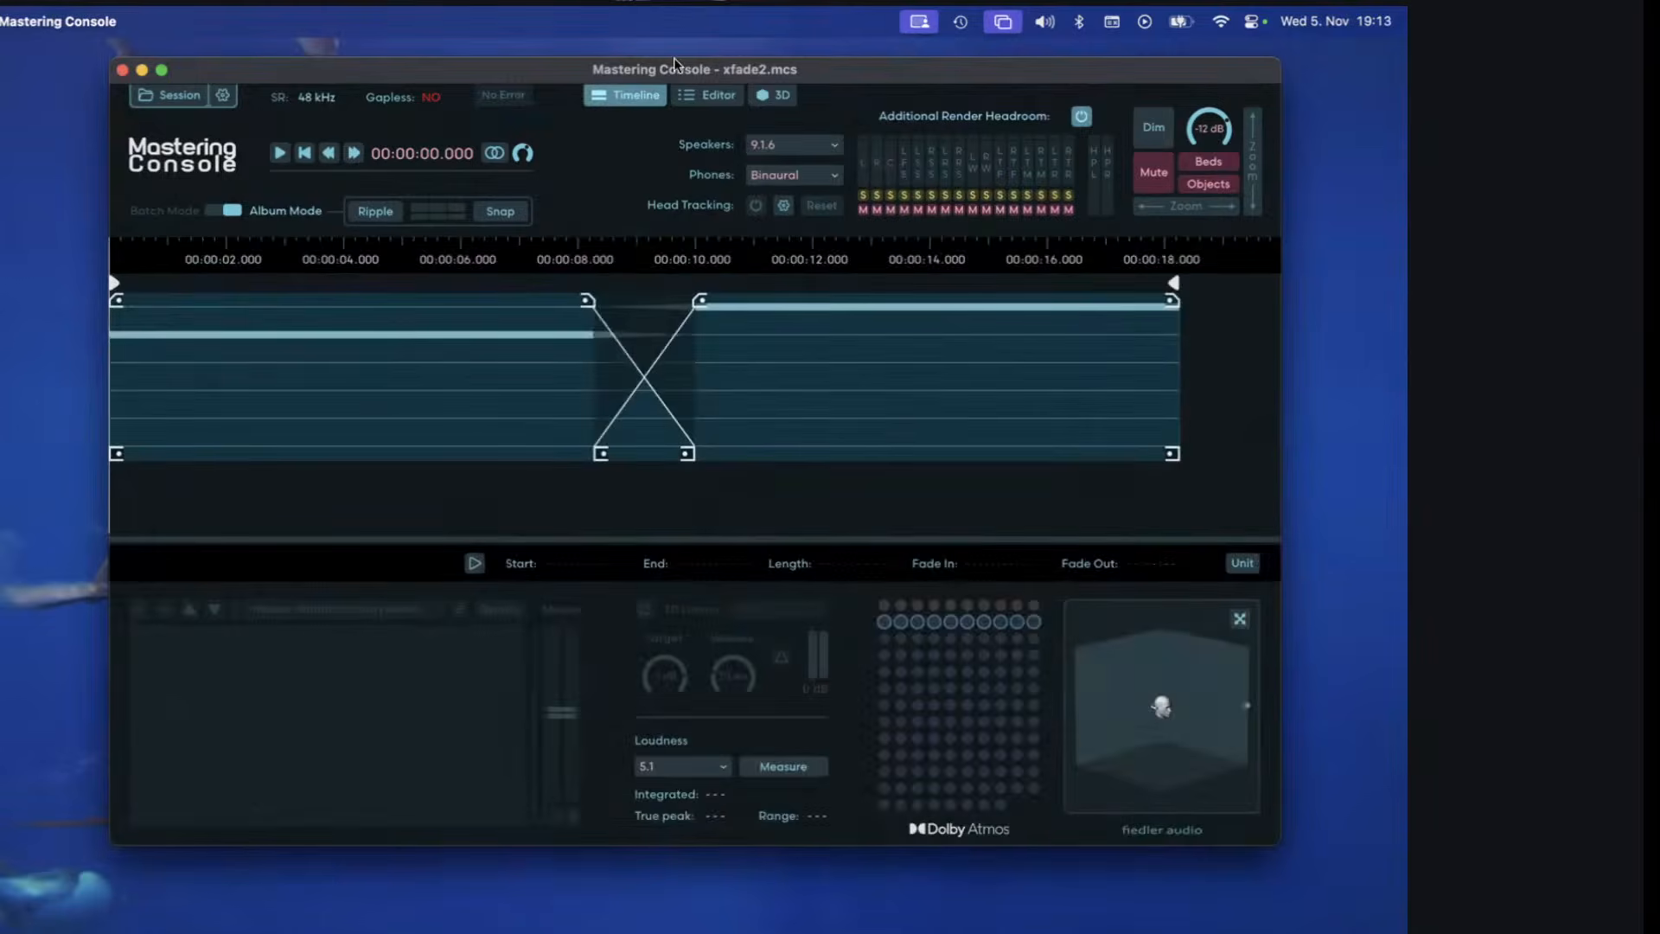
click(575, 253)
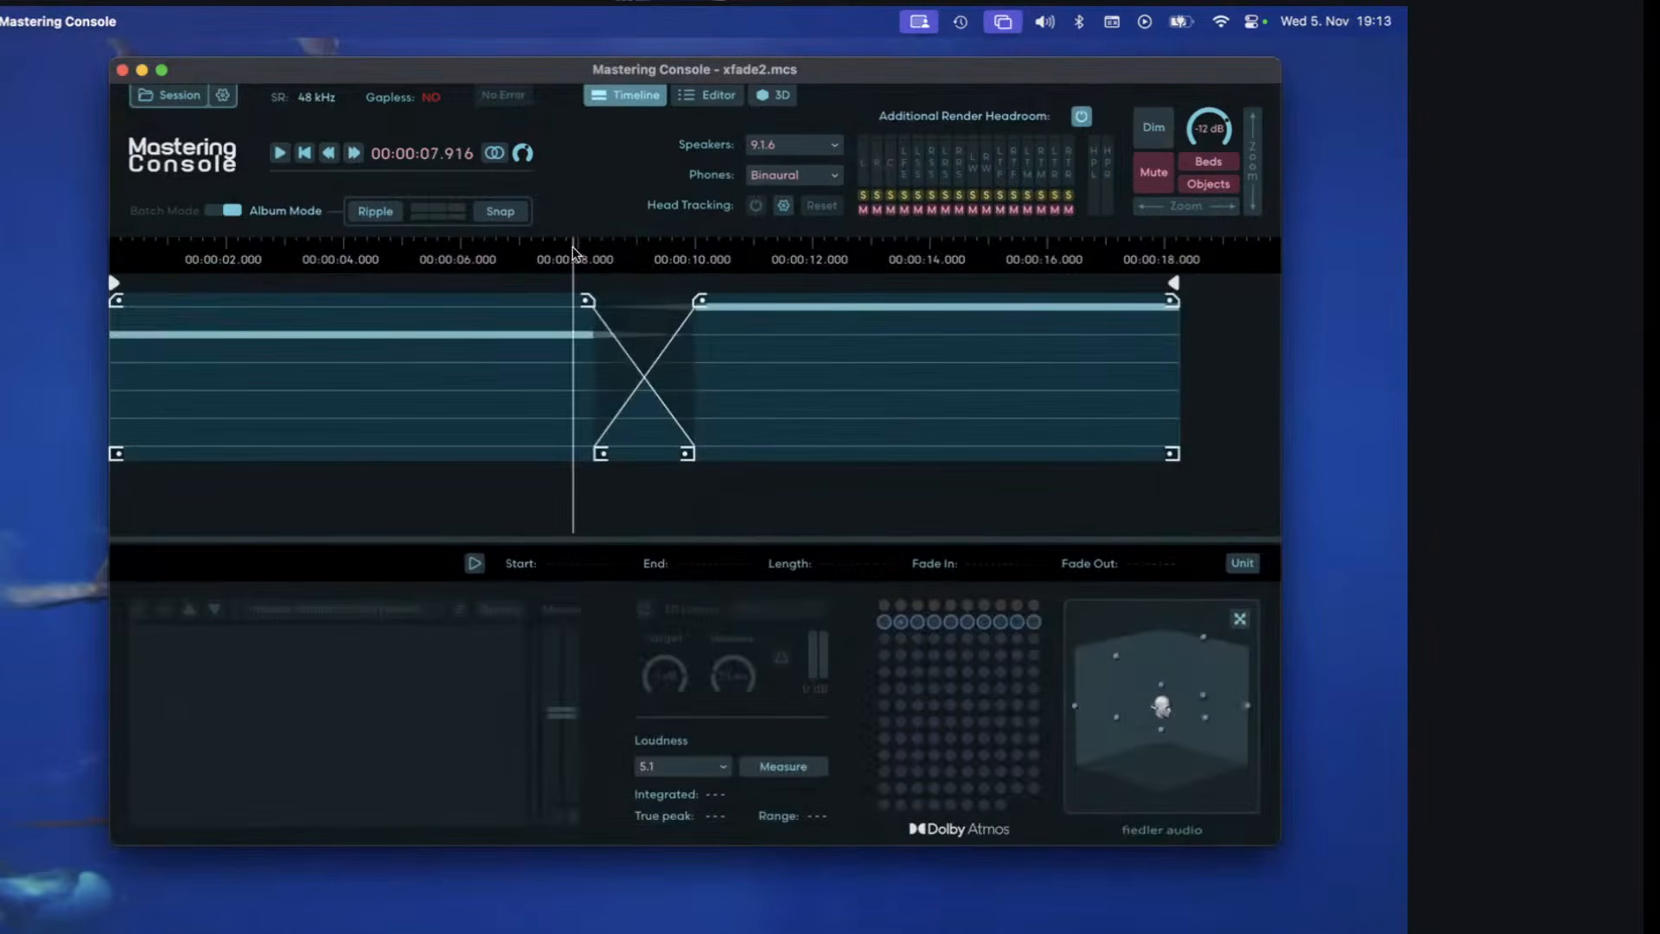
click(681, 99)
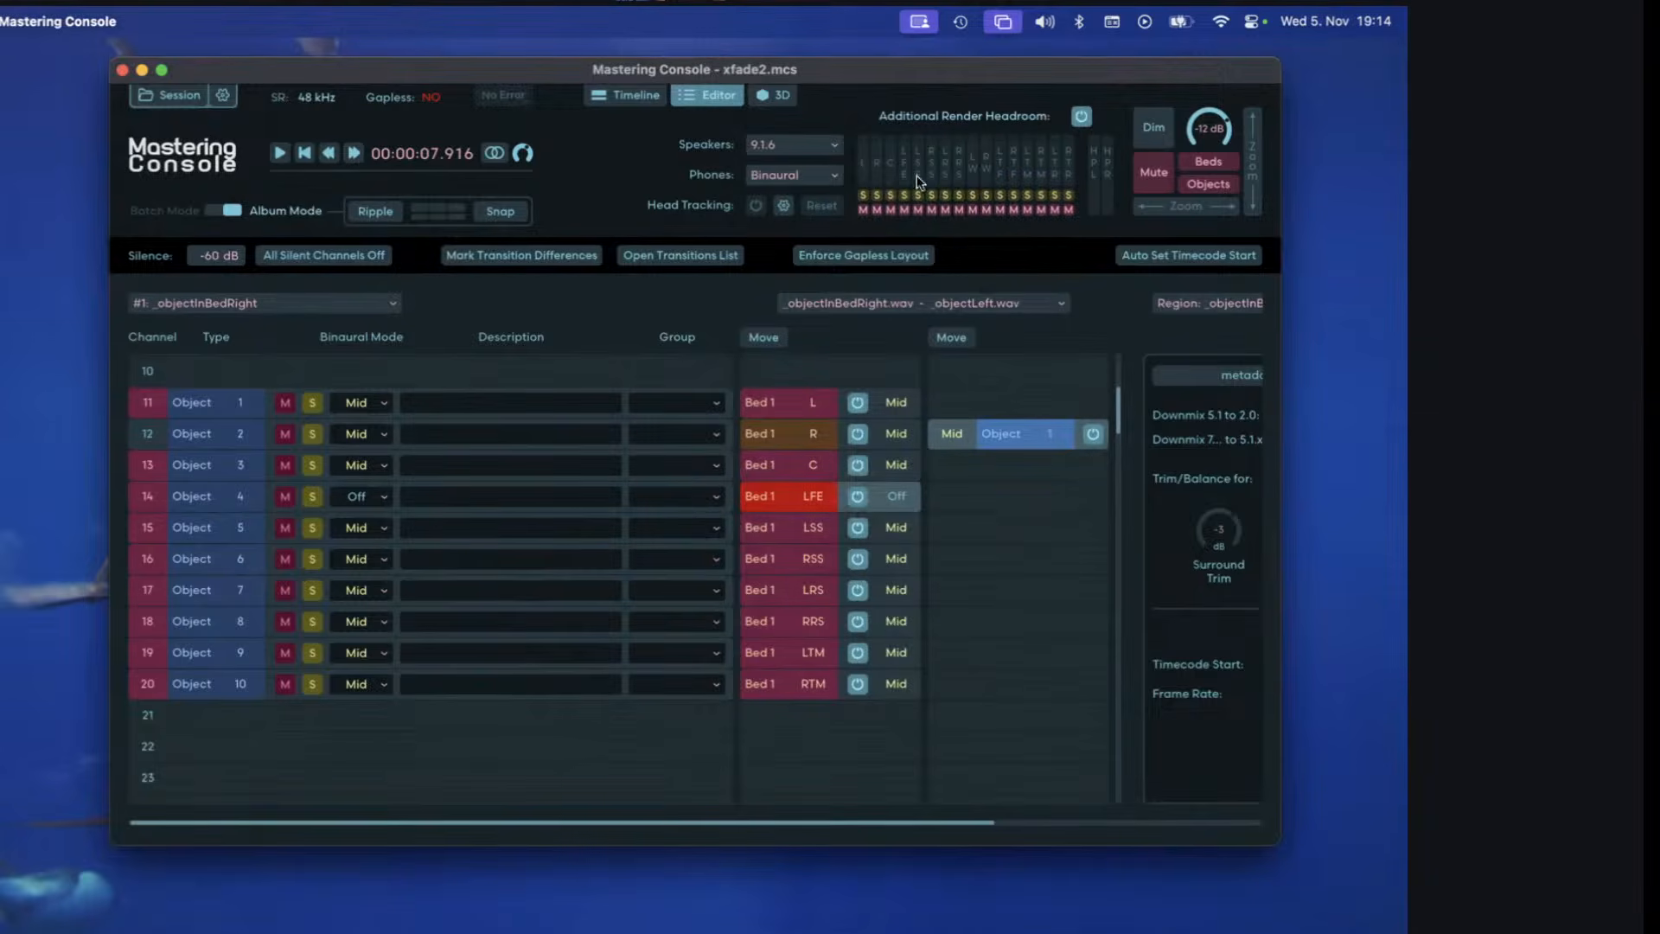
click(784, 97)
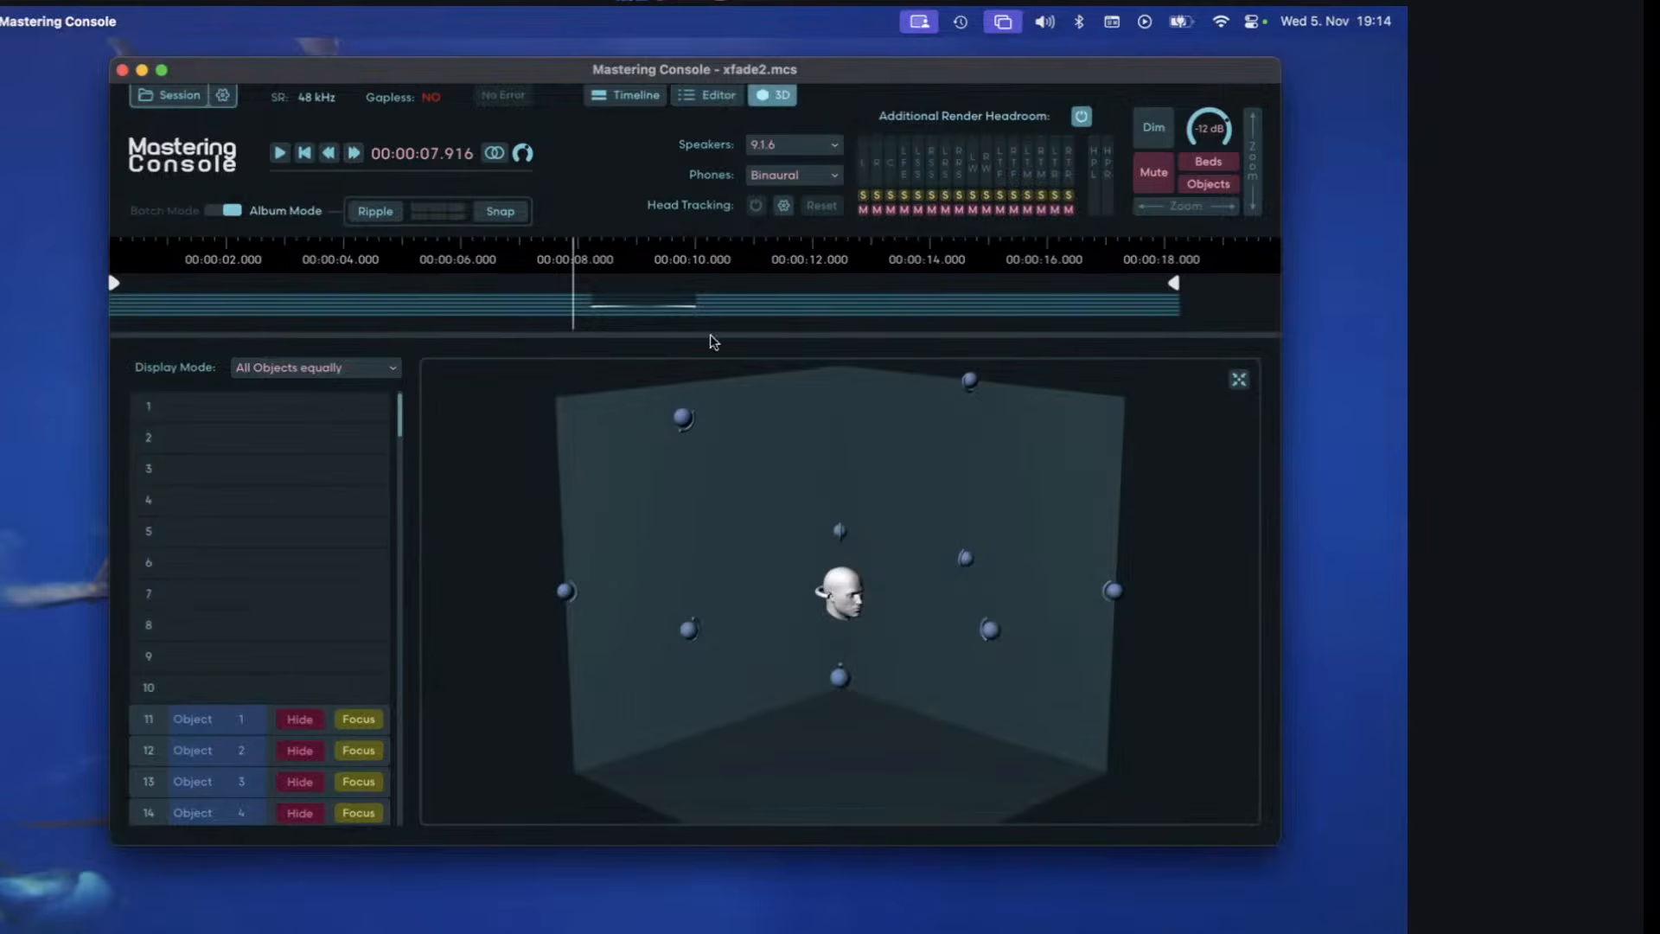
scroll(268, 442, down, 3)
scroll(268, 443, down, 1)
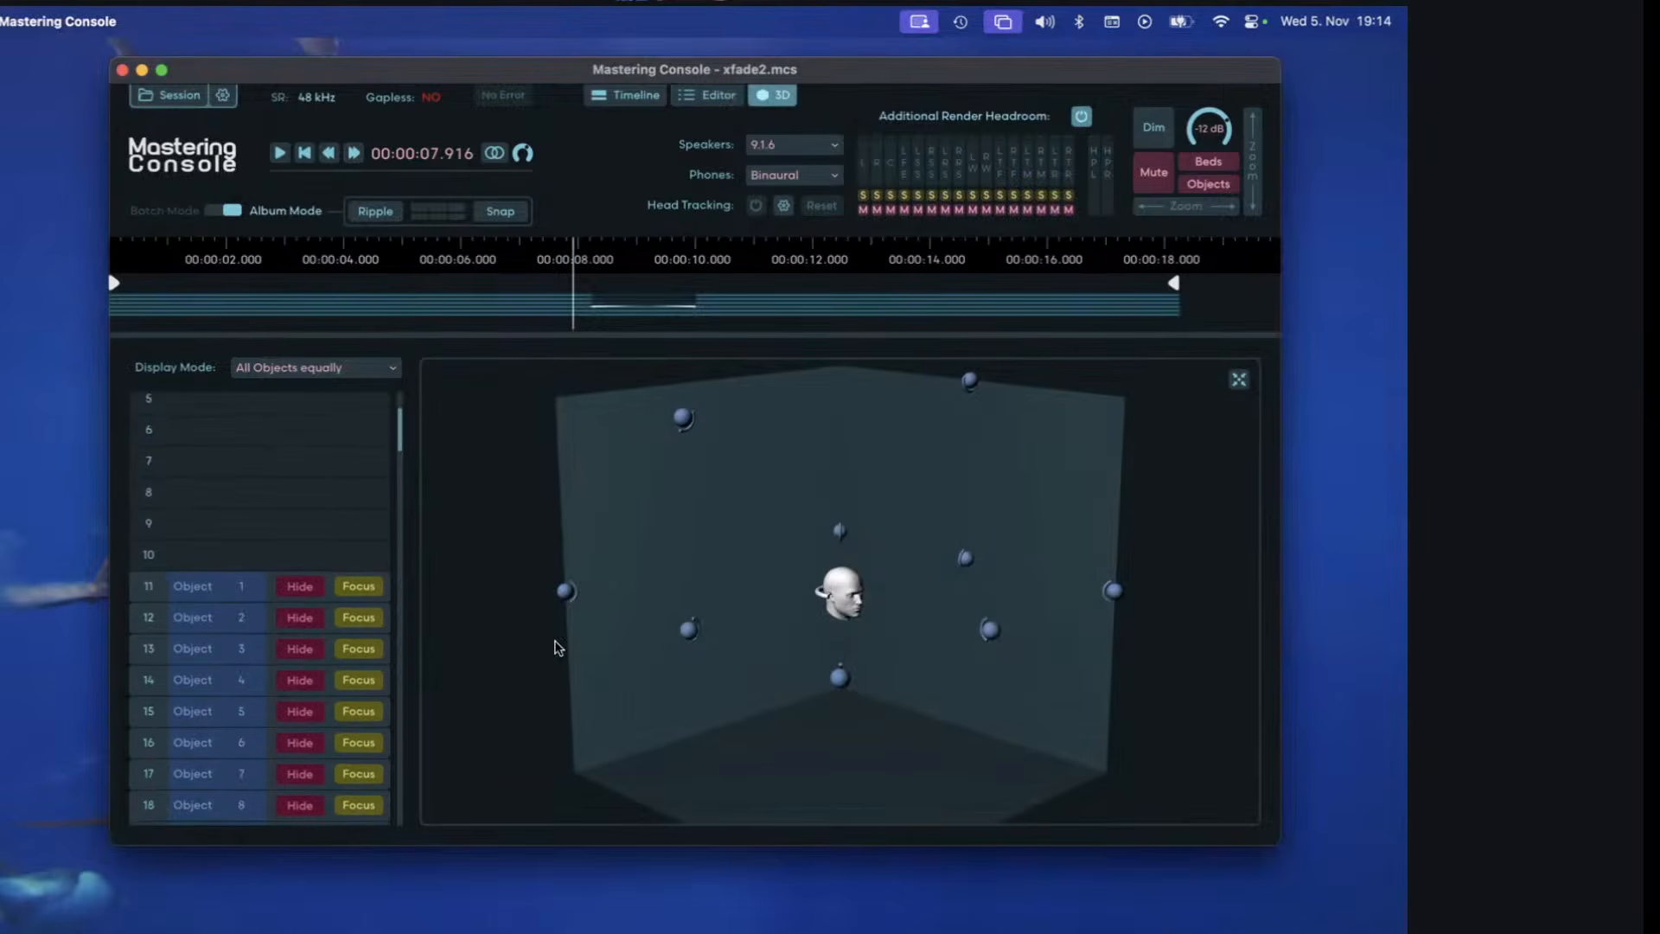
key(space)
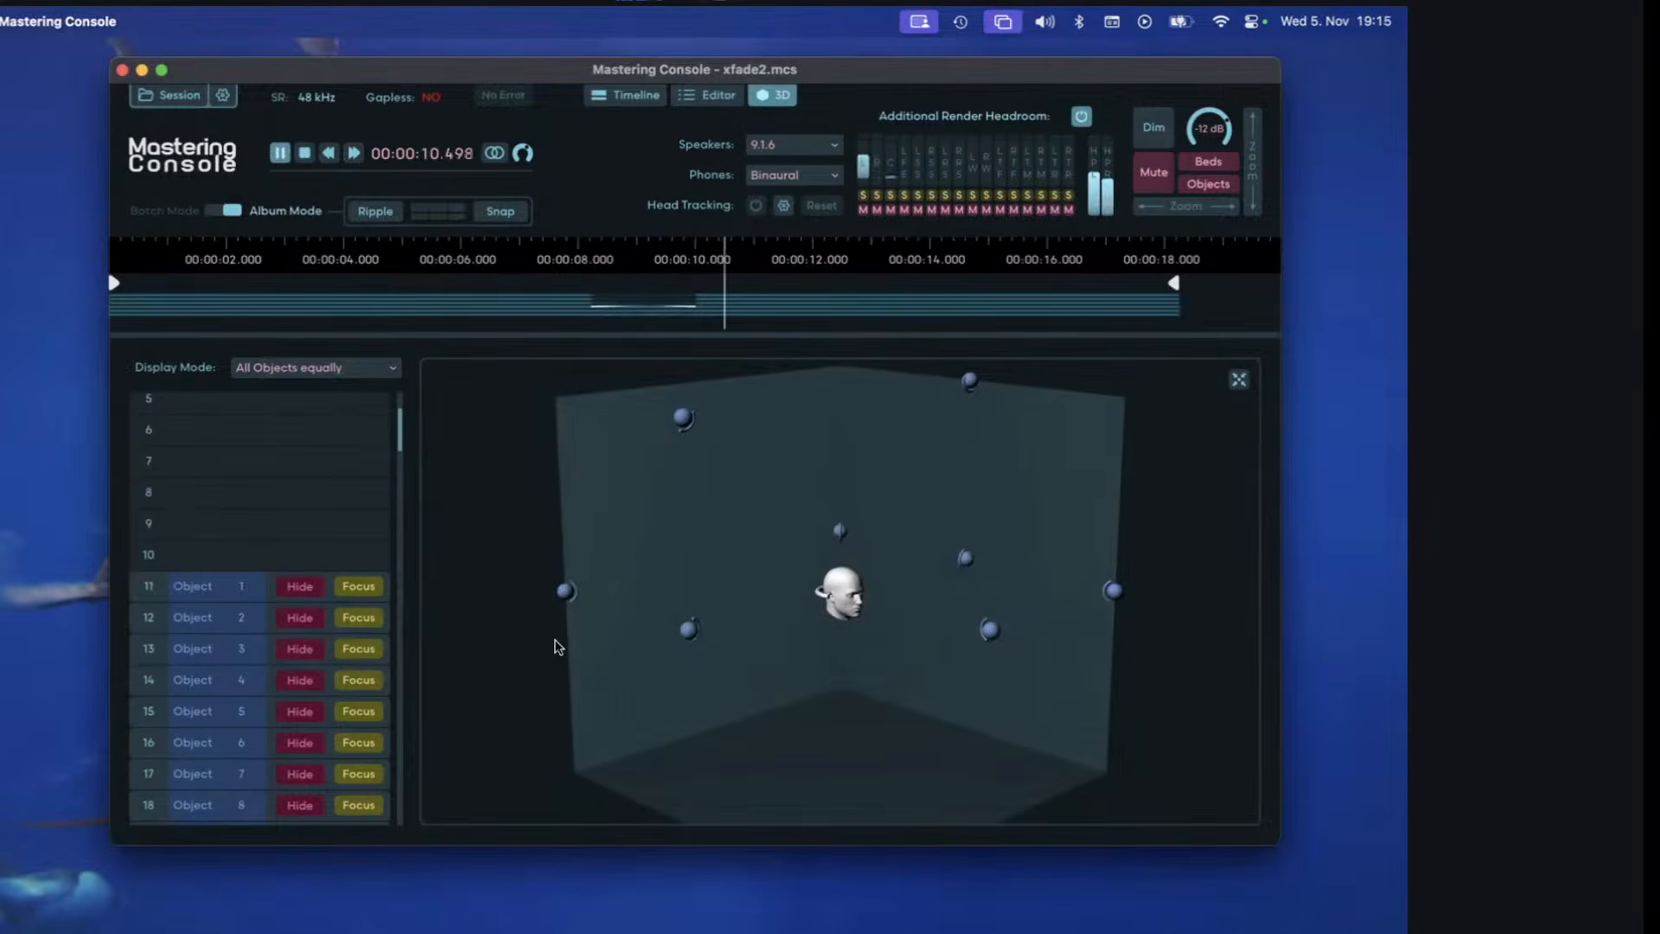
key(space)
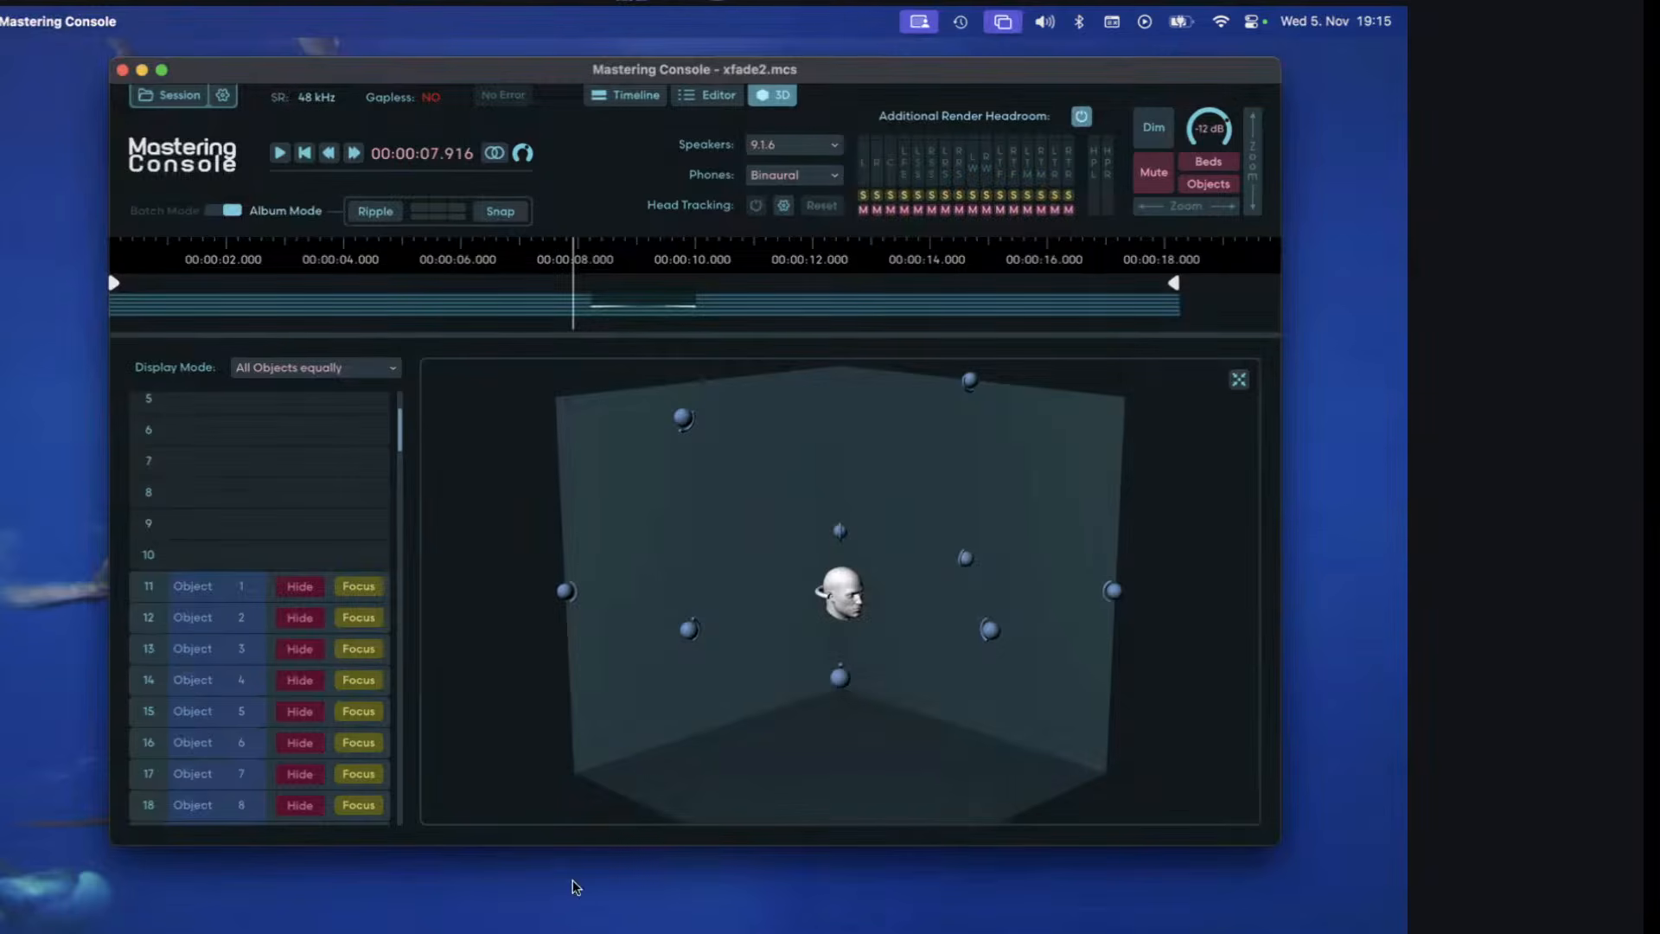
click(718, 95)
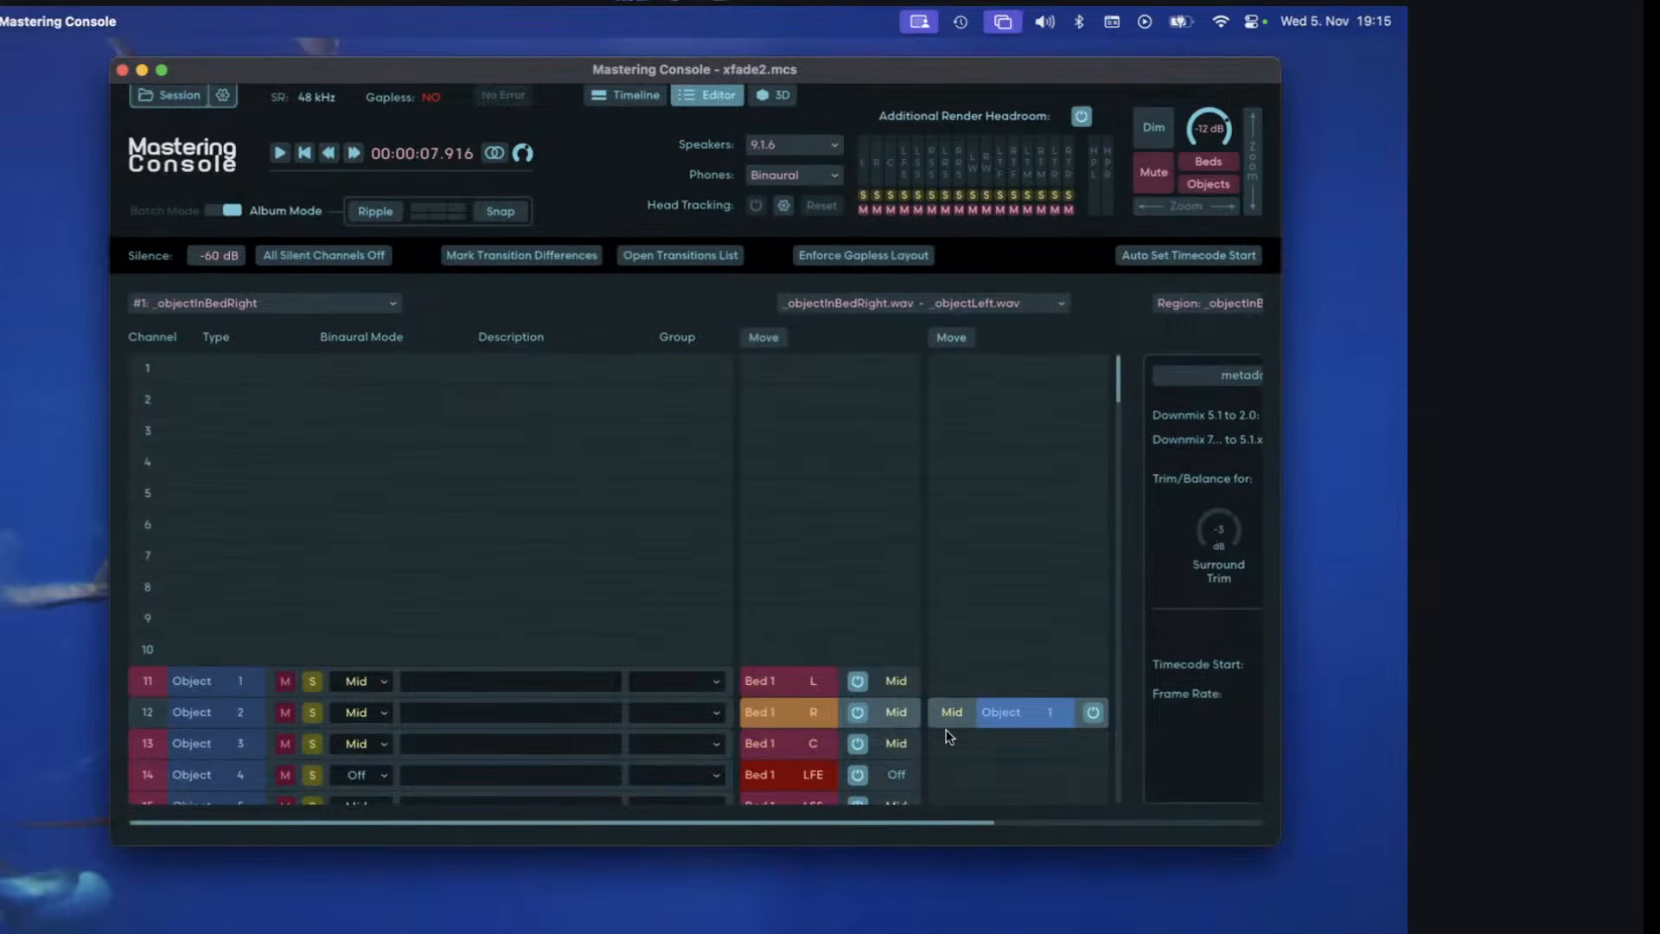
Focus the 3D view on Object 2 in channel 12 and play through the crossfade from about 7.92 s to follow its position.
click(768, 97)
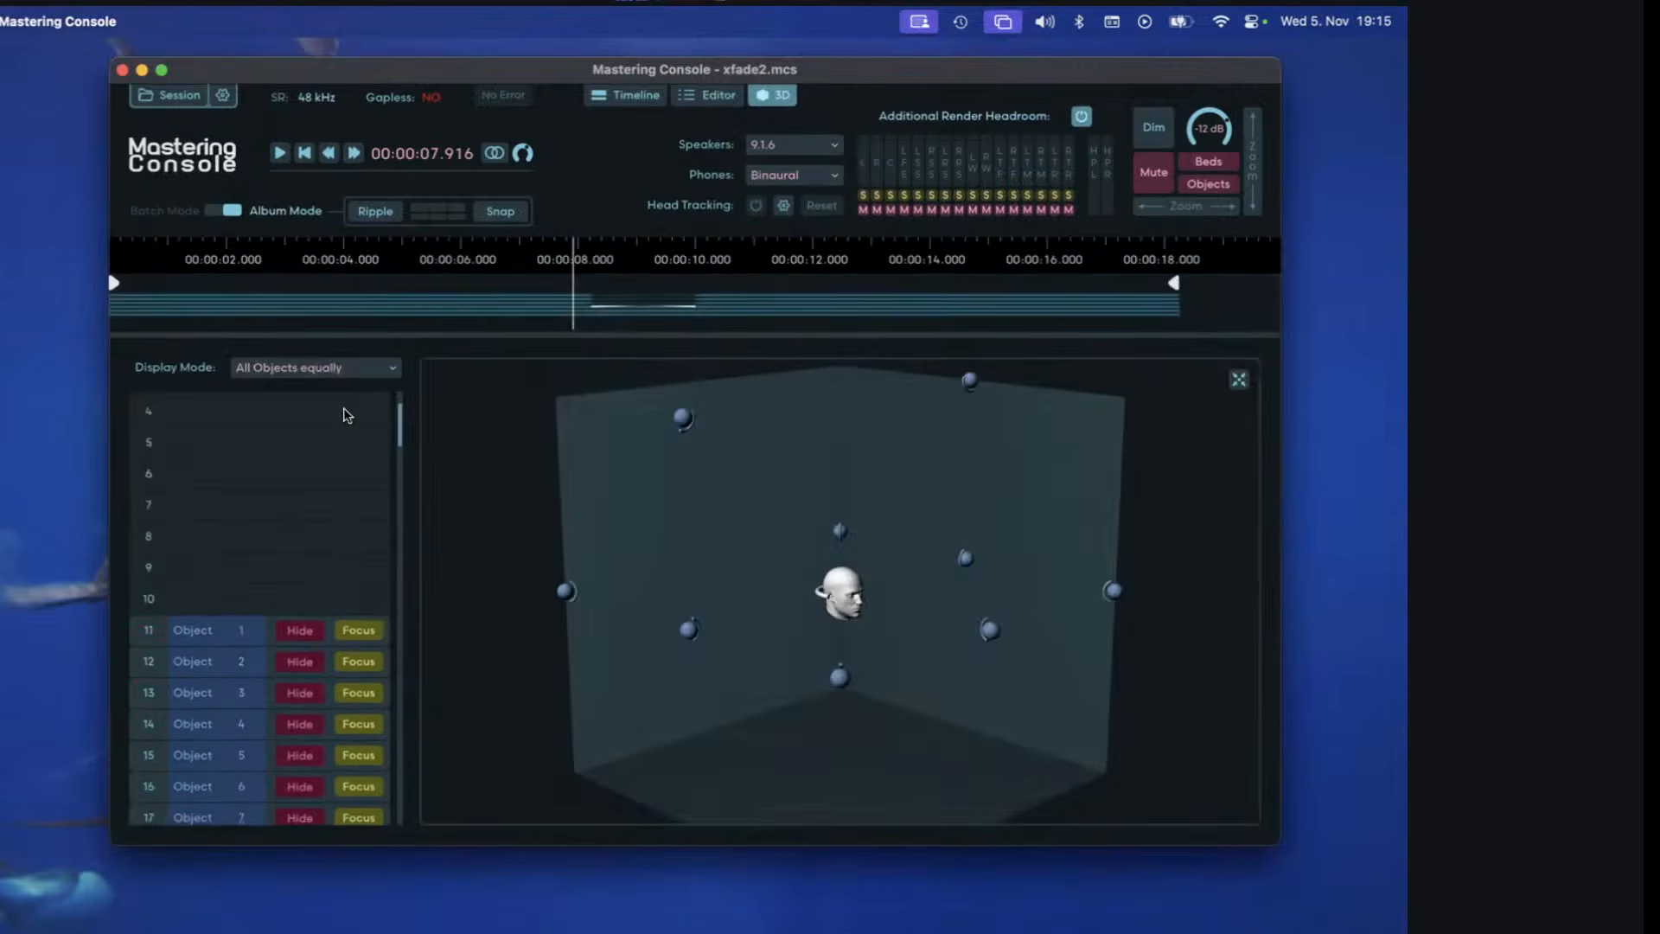
scroll(350, 411, down, 4)
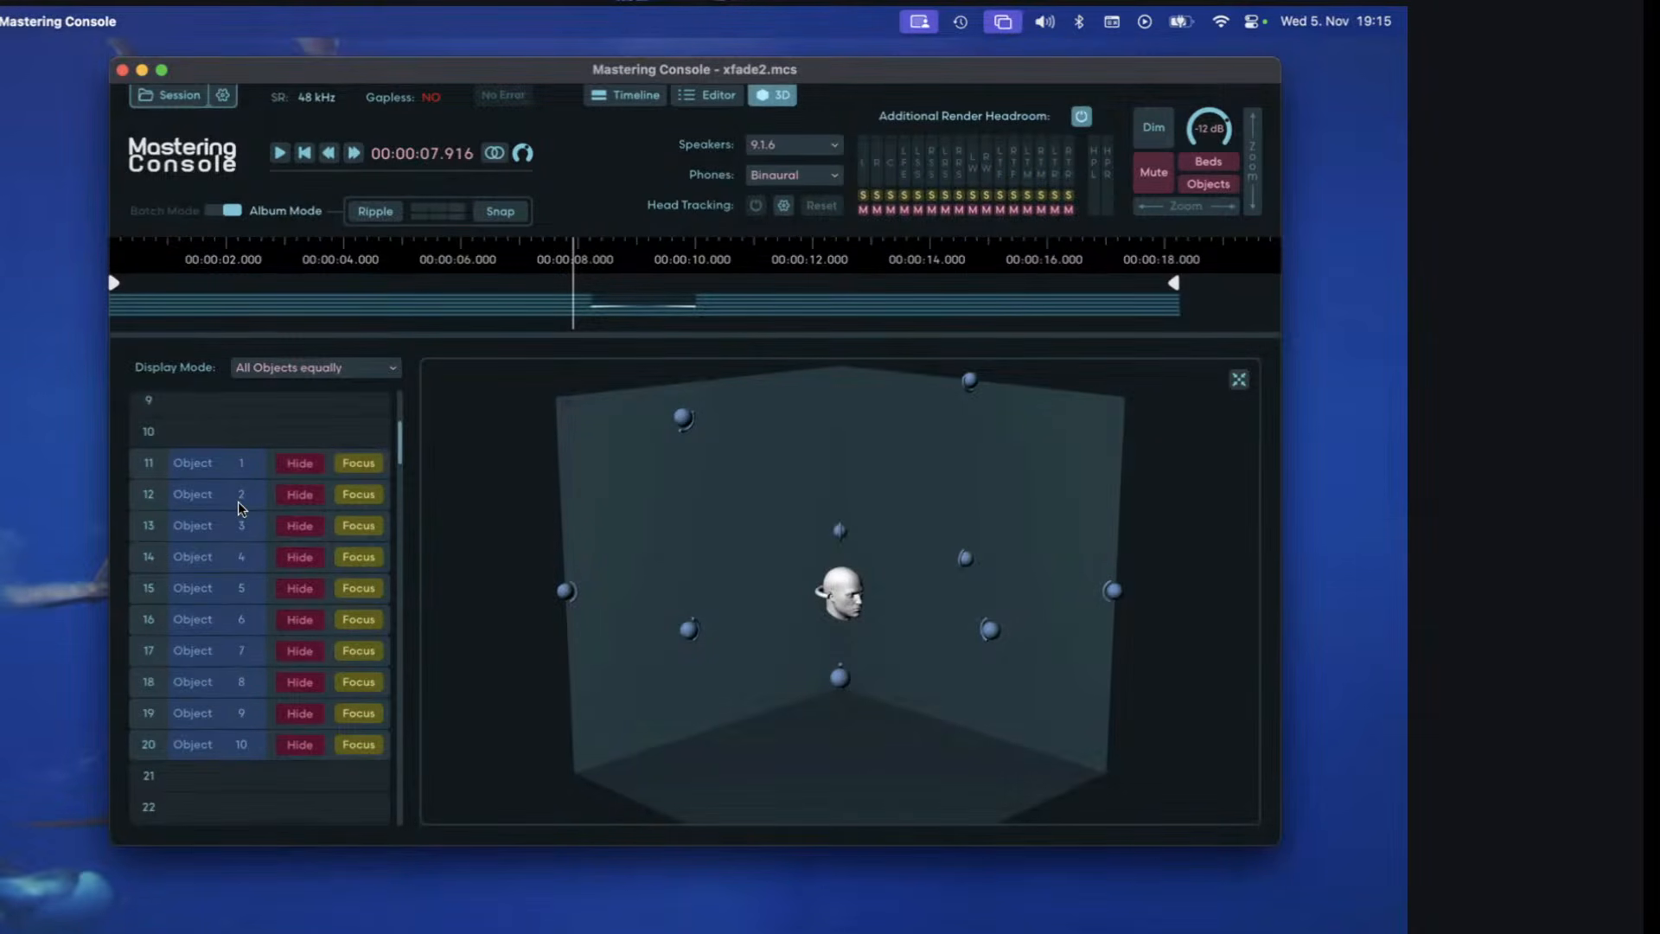
click(359, 494)
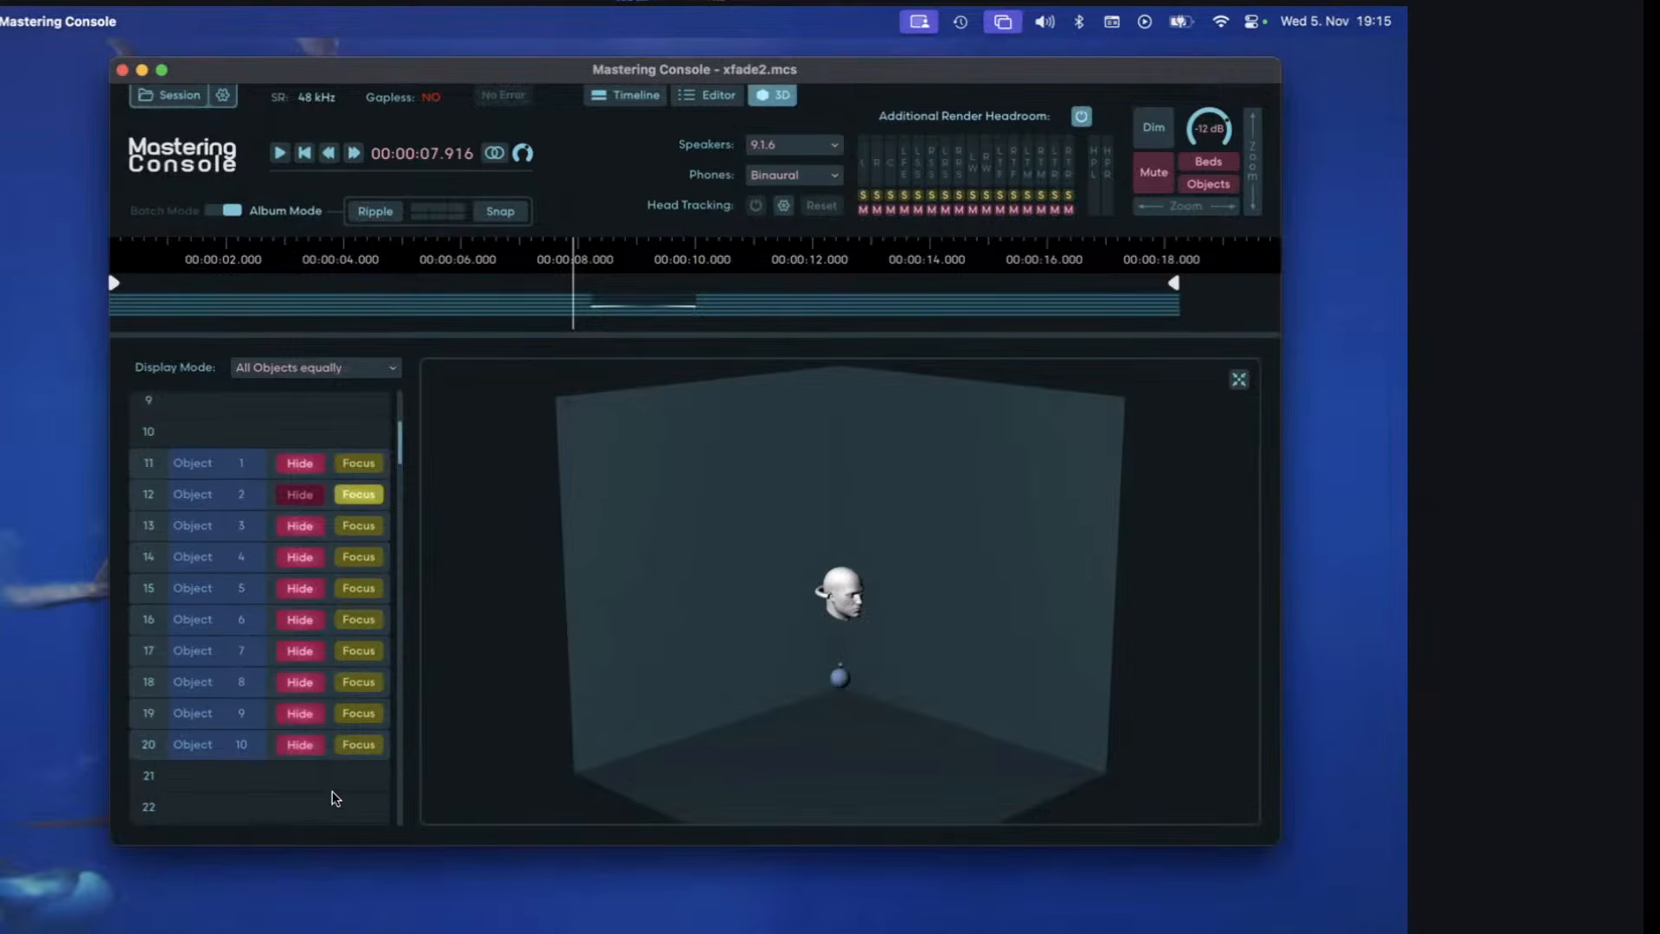
key(space)
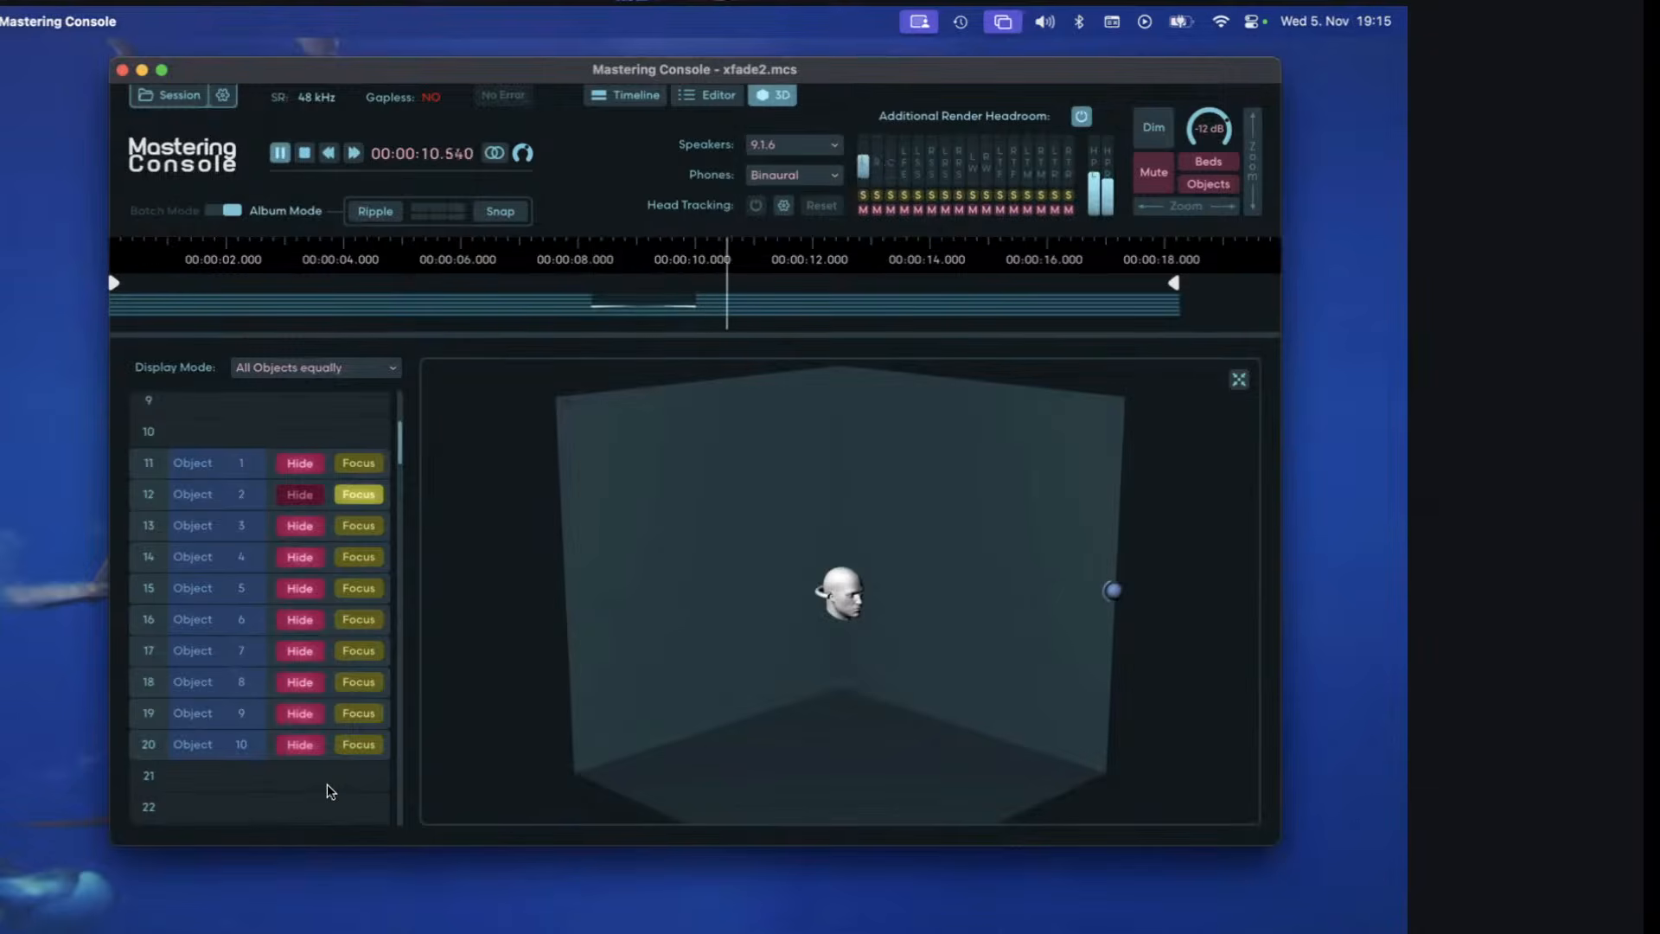
key(space)
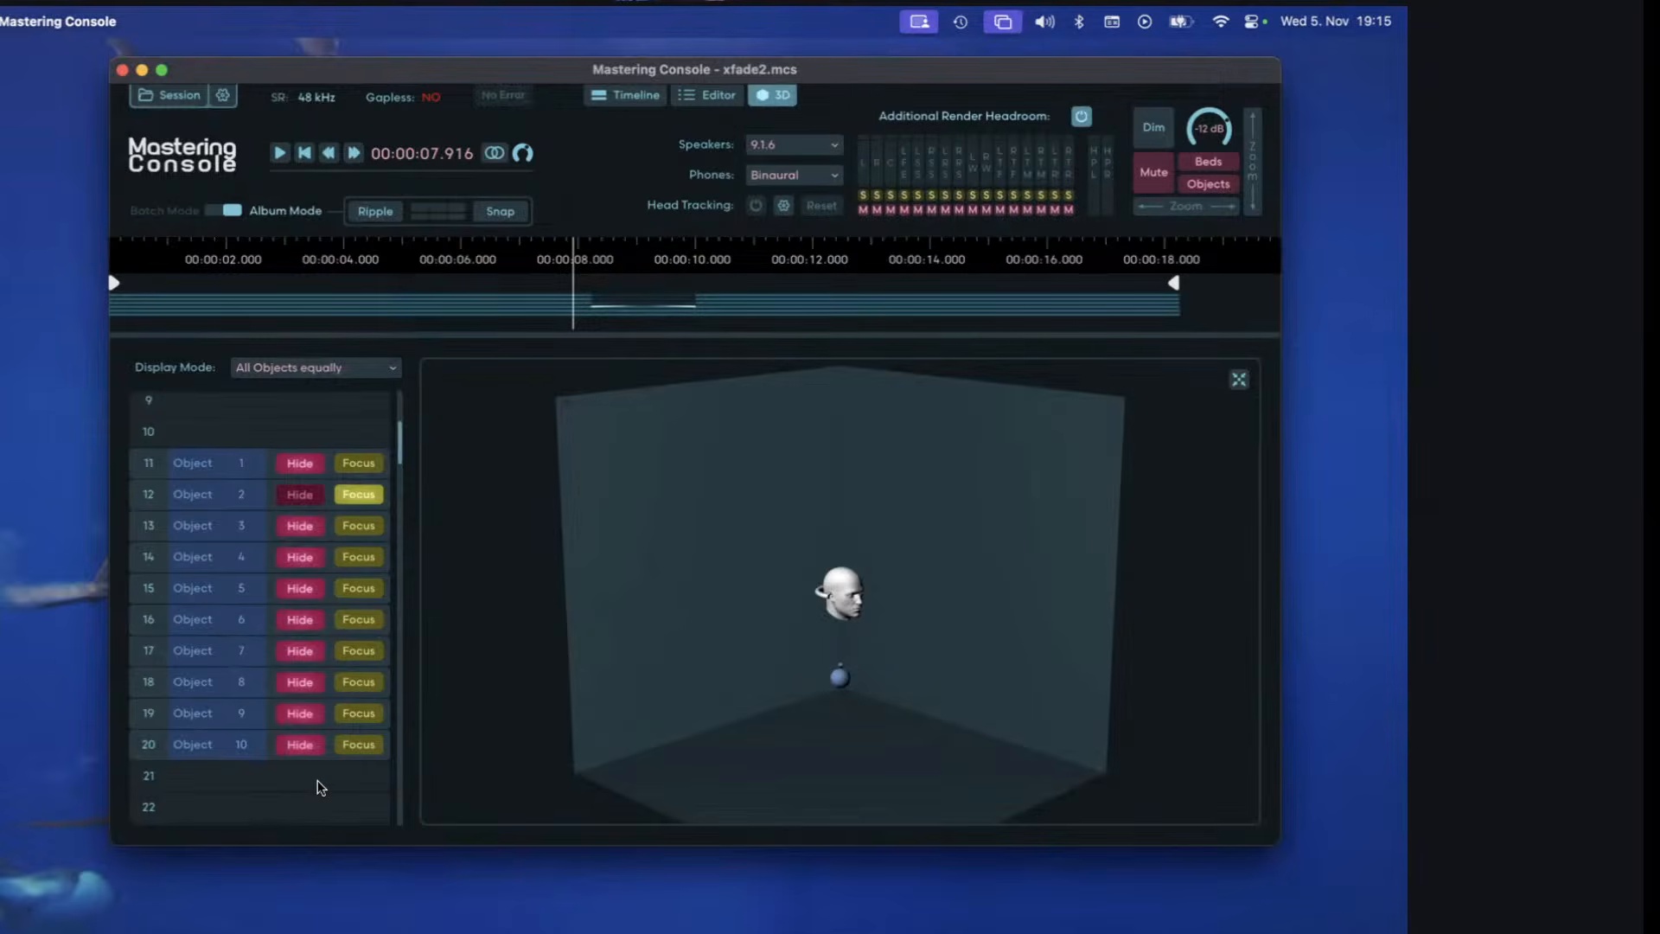
Open the recent session __upmixTest.mcs.
click(626, 95)
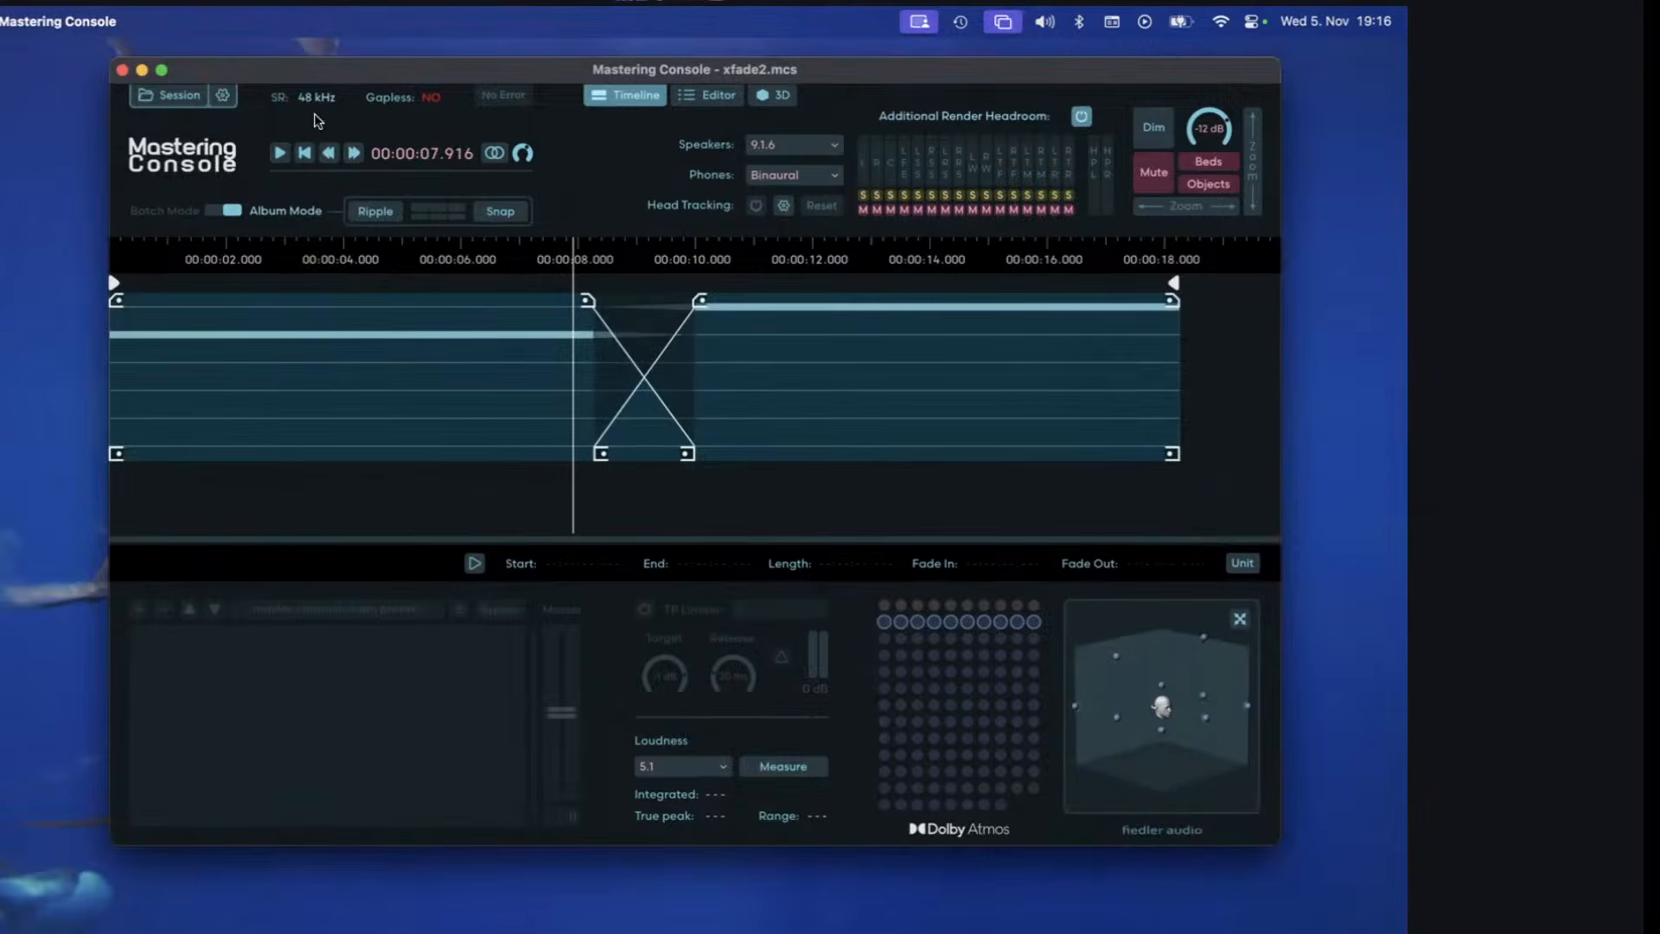
click(160, 104)
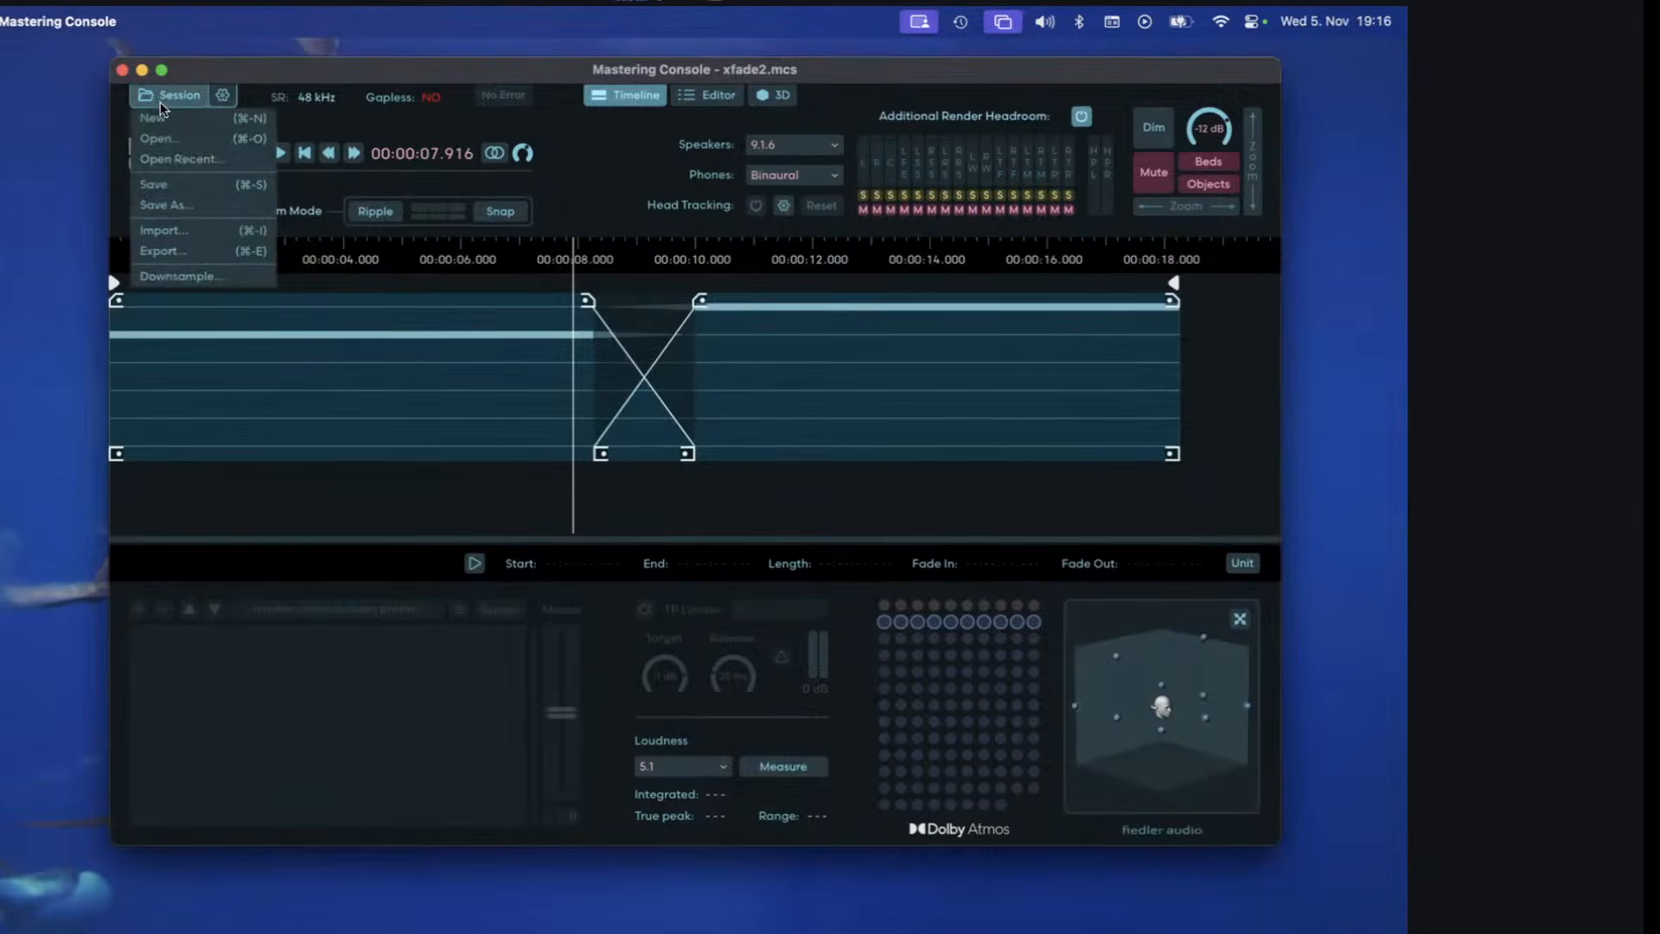
click(170, 160)
click(694, 546)
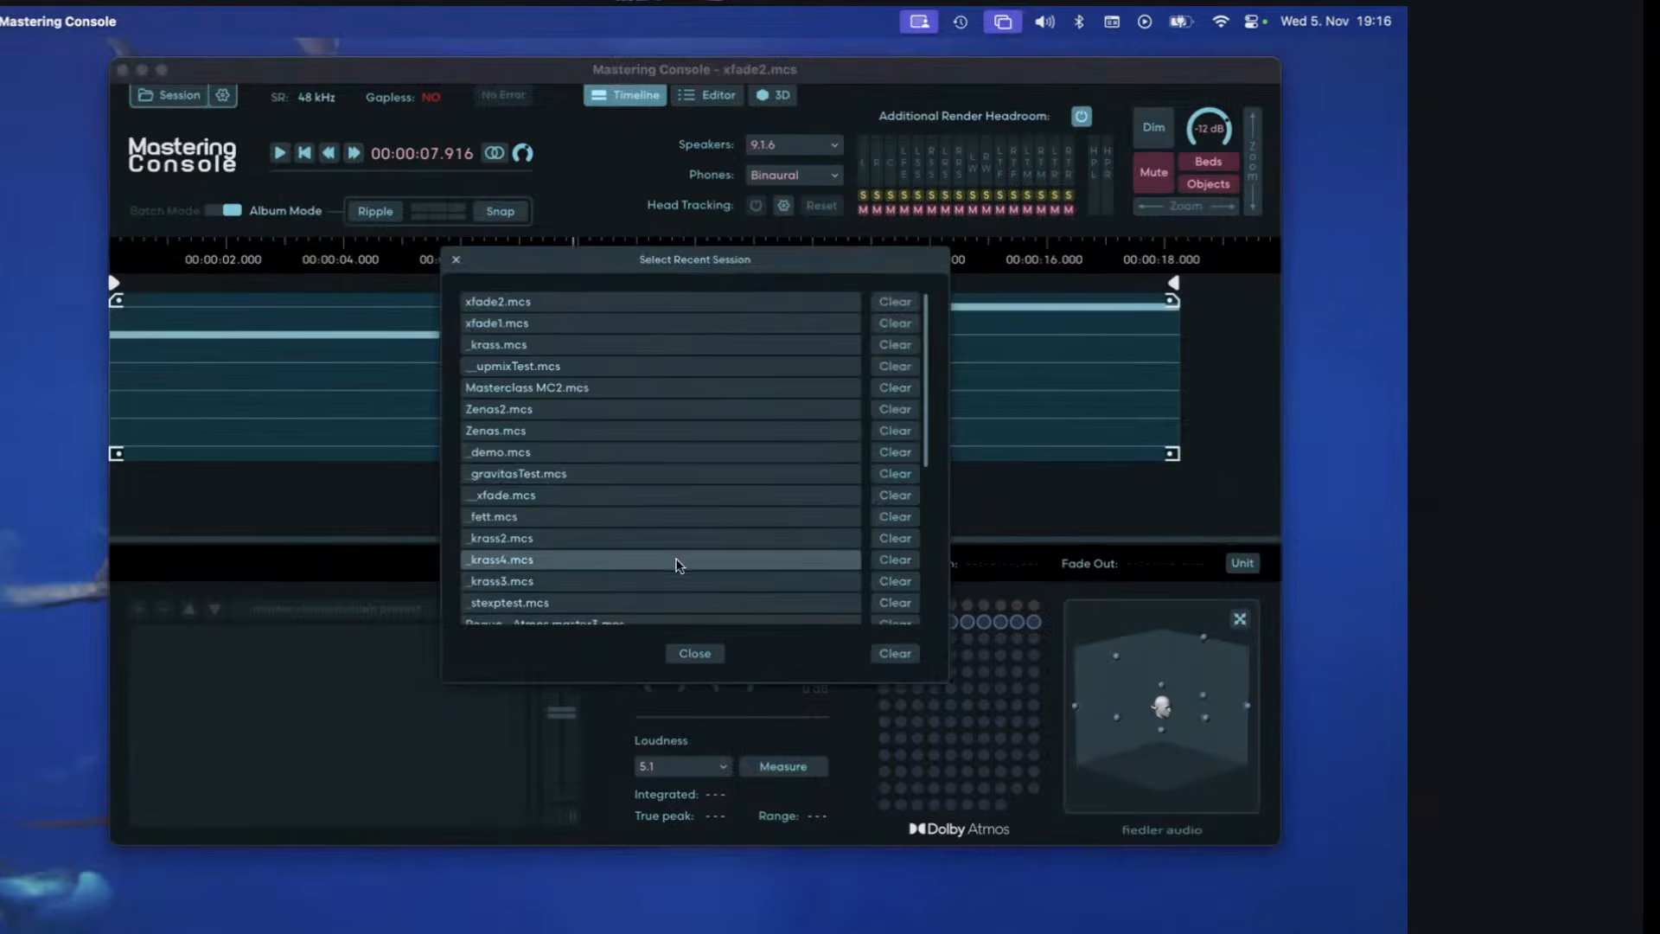
click(569, 369)
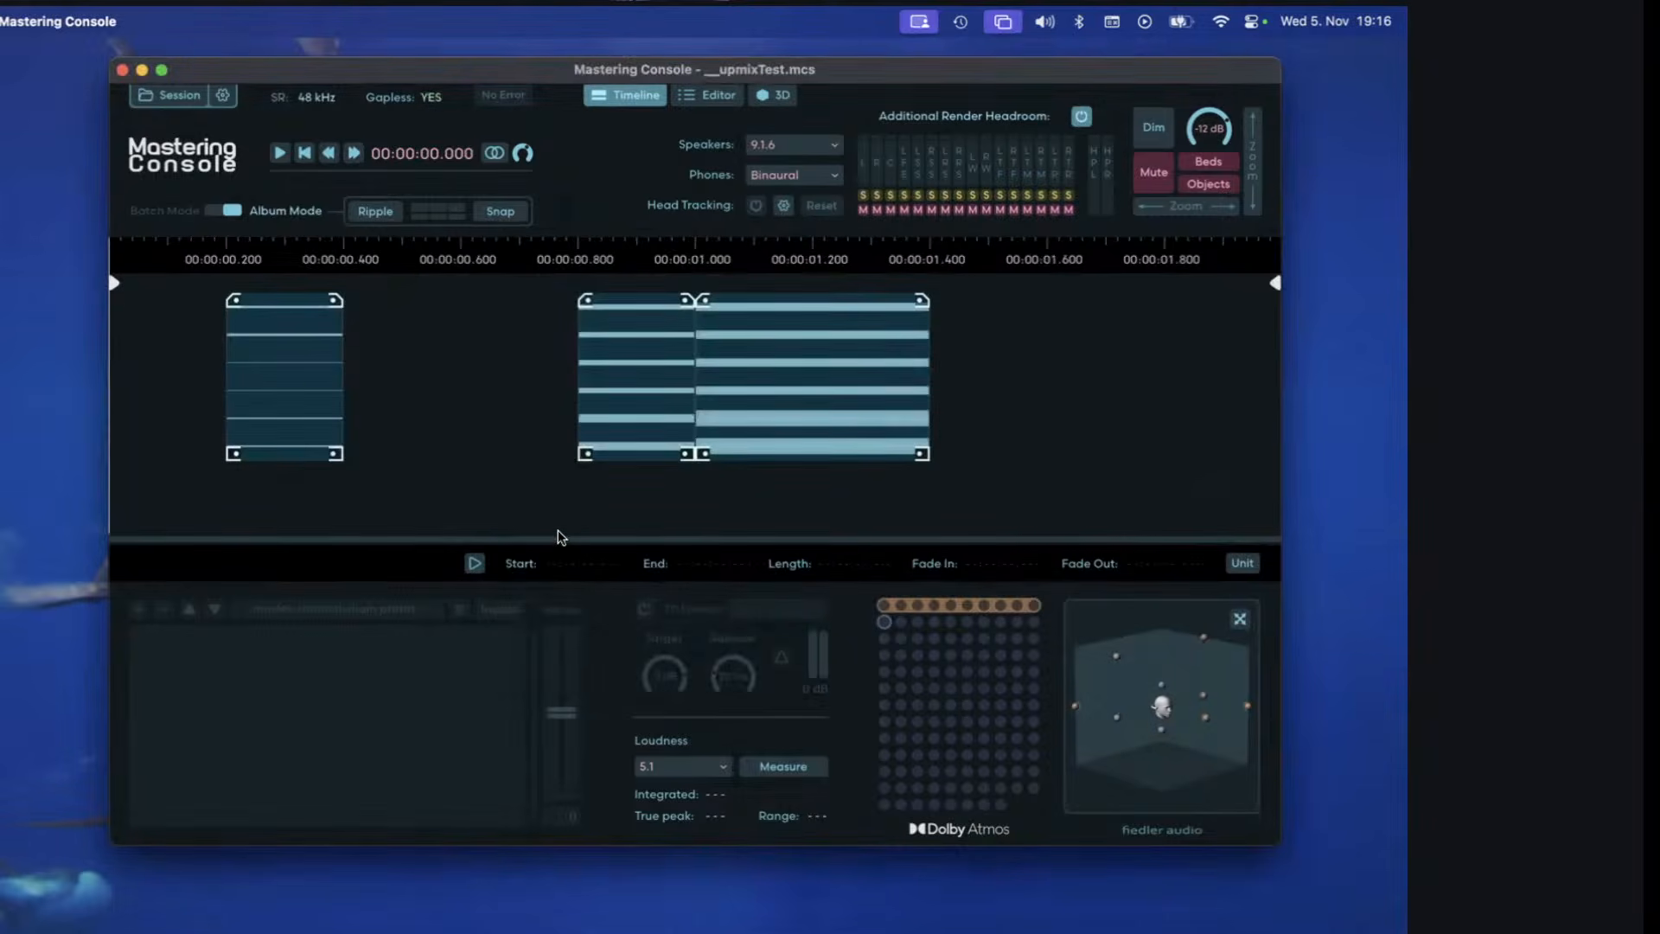
Inspect the three input13 clips on the timeline, then select region C_Ex_17_25 and bring up its channel assignments.
click(298, 389)
click(675, 377)
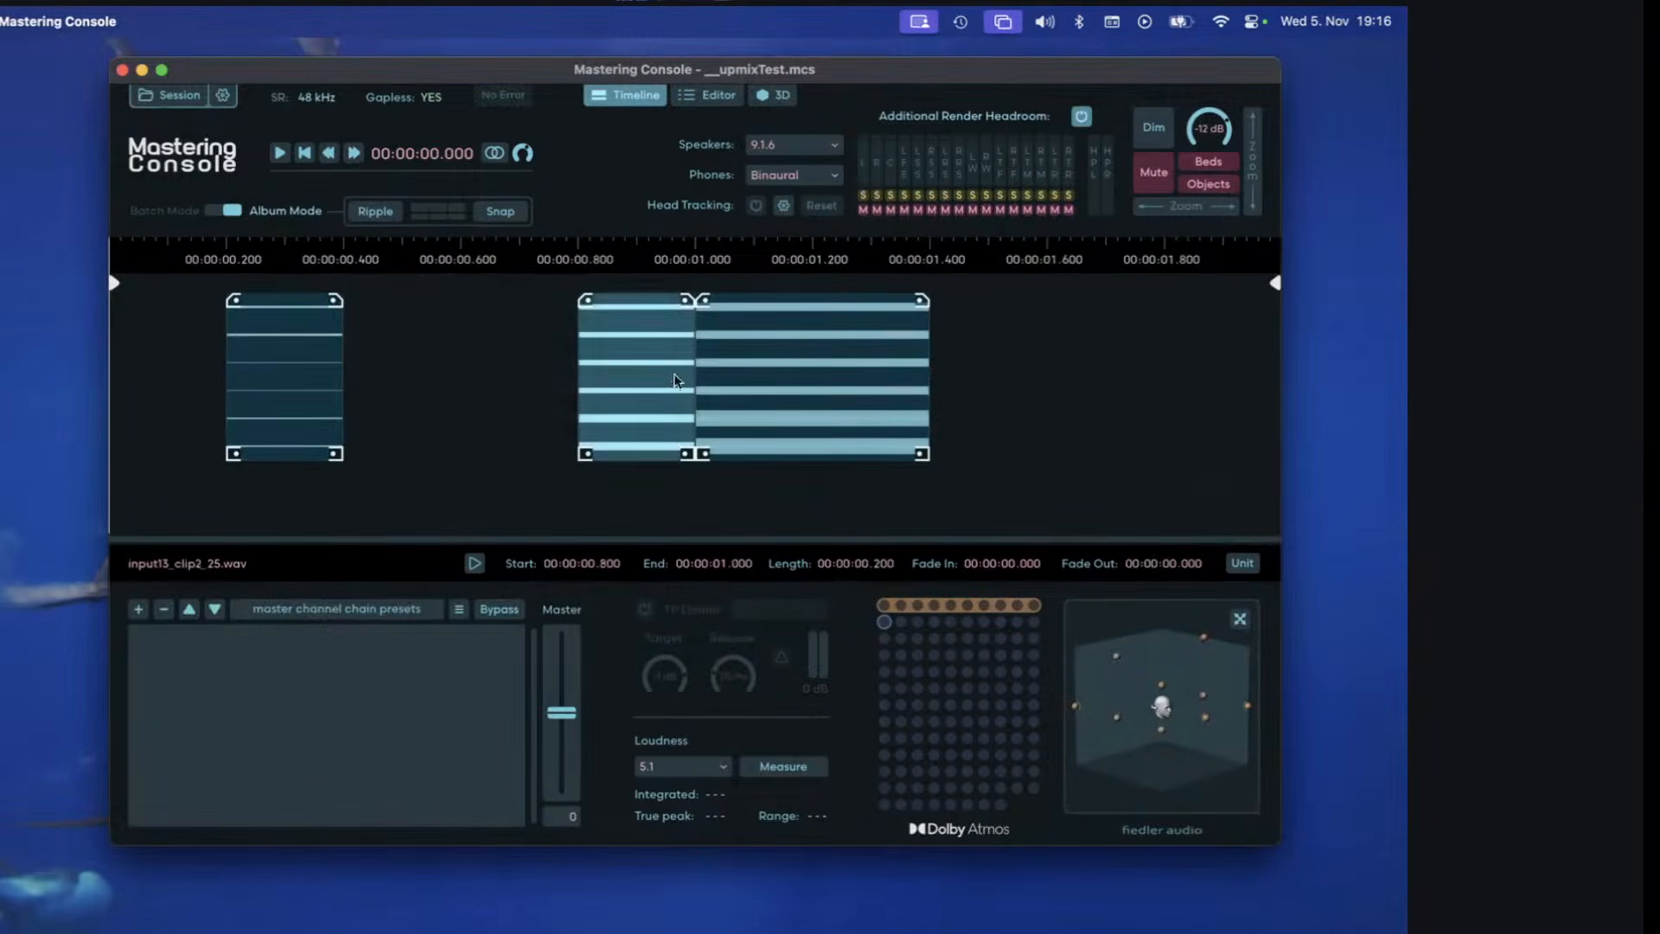
click(810, 425)
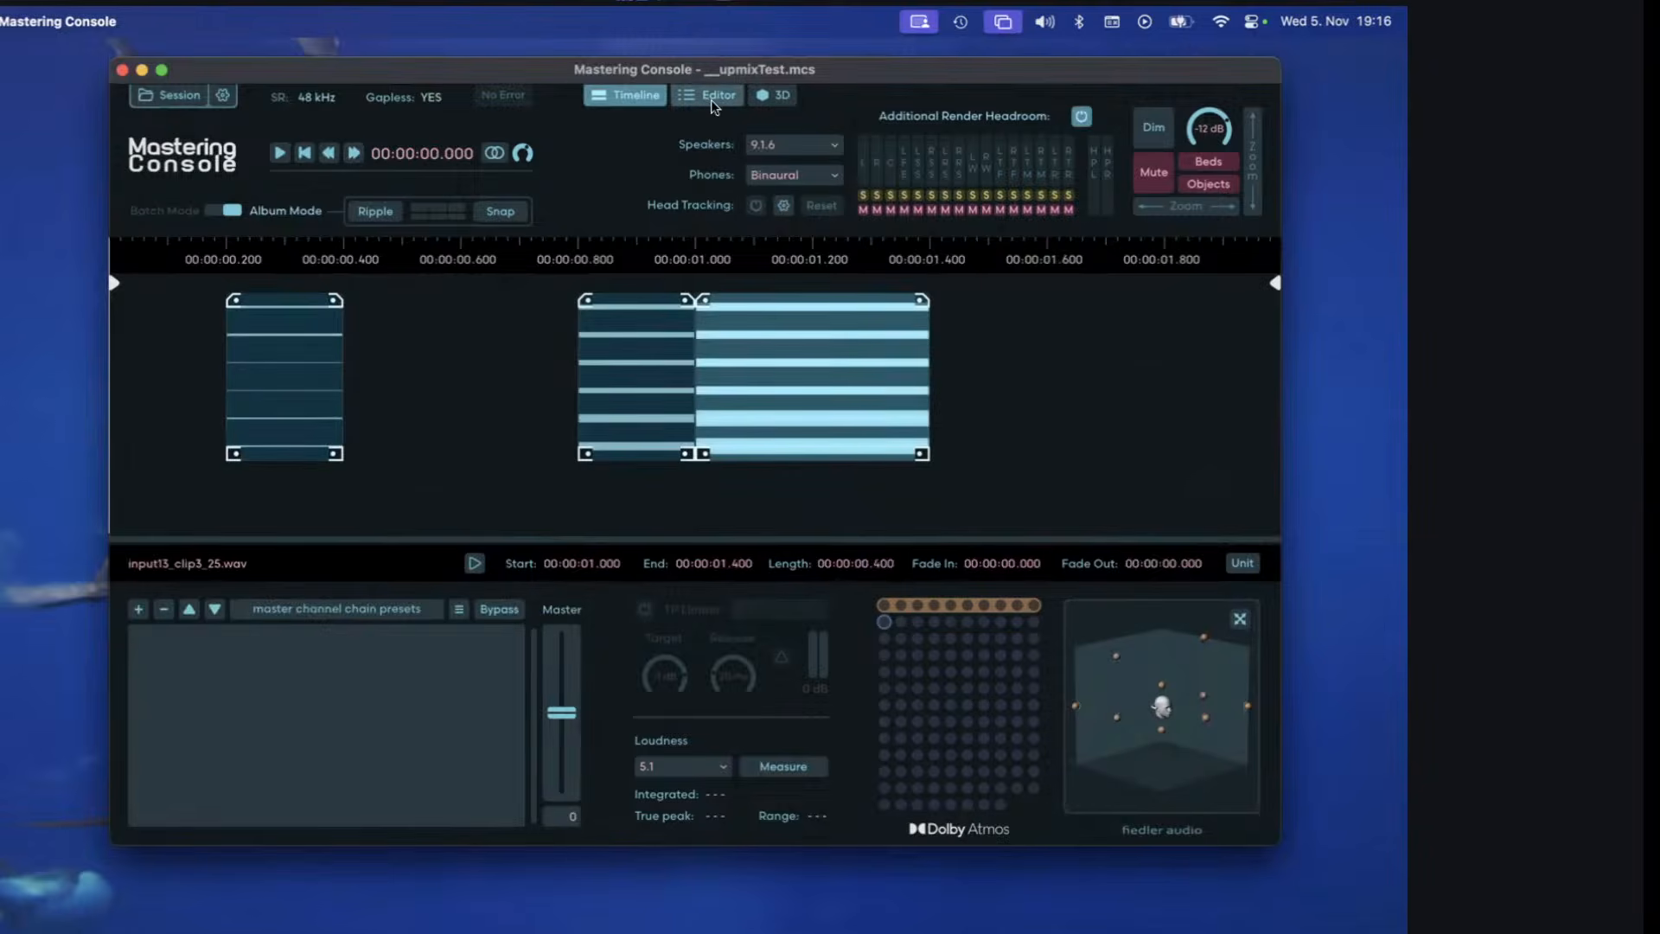
click(712, 408)
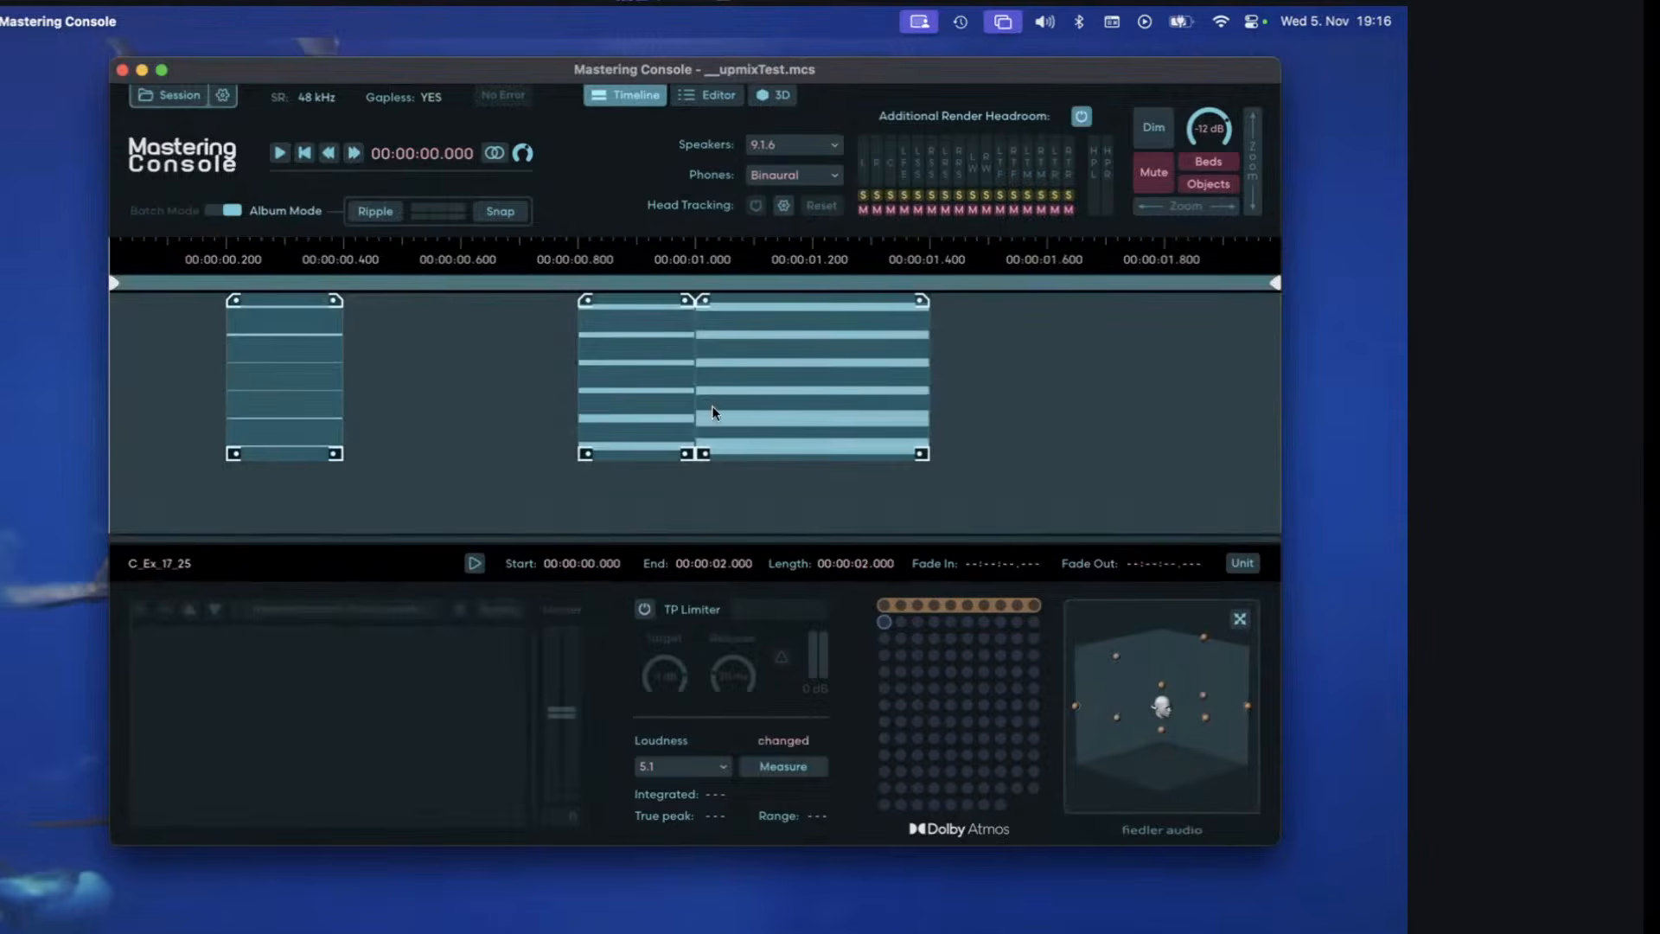
click(716, 96)
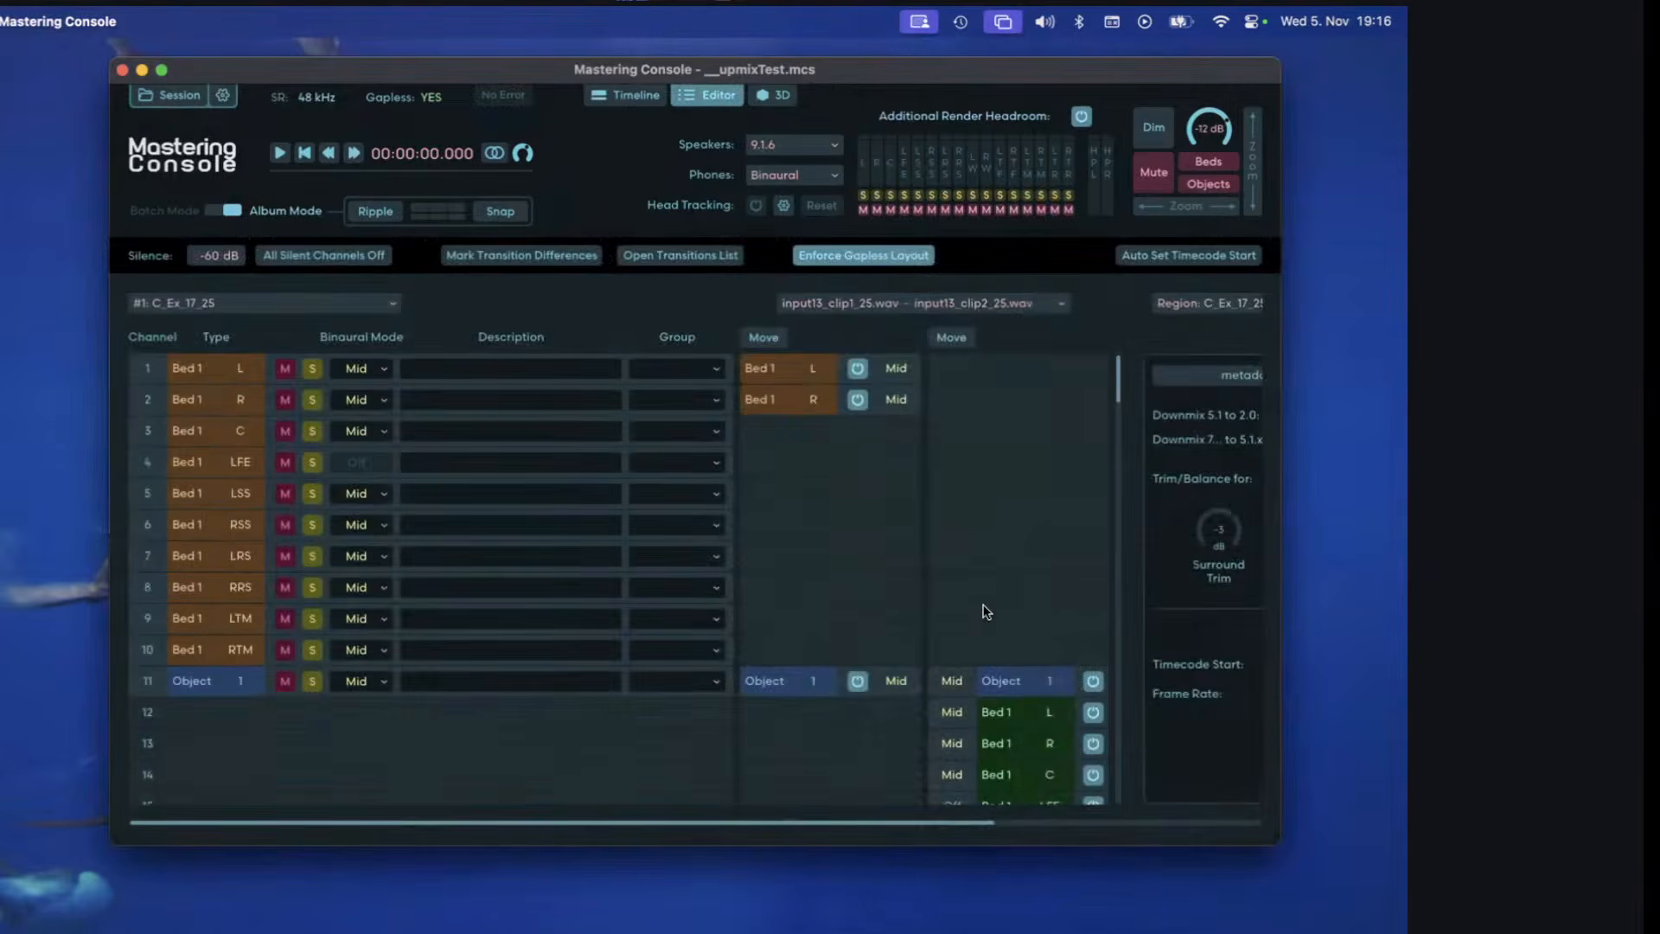
Turn off upmixing for Bed 1 of input13_clip2_25.wav and move its six bed channels to a block starting at channel 1.
click(1071, 742)
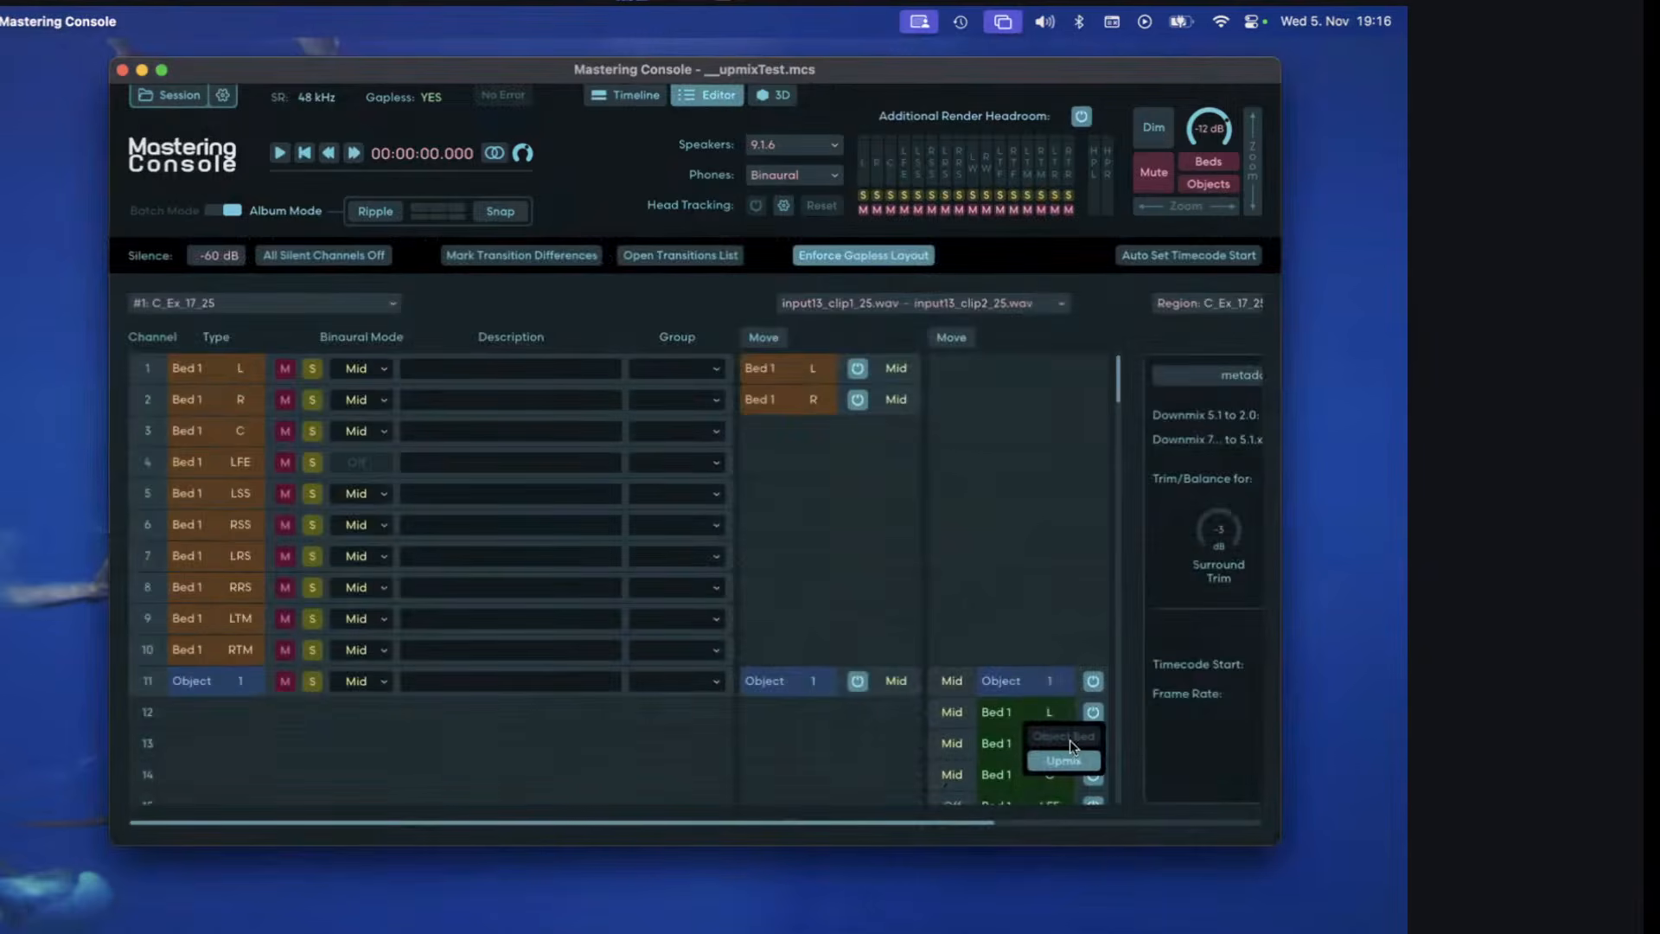
click(1065, 761)
scroll(941, 557, down, 1)
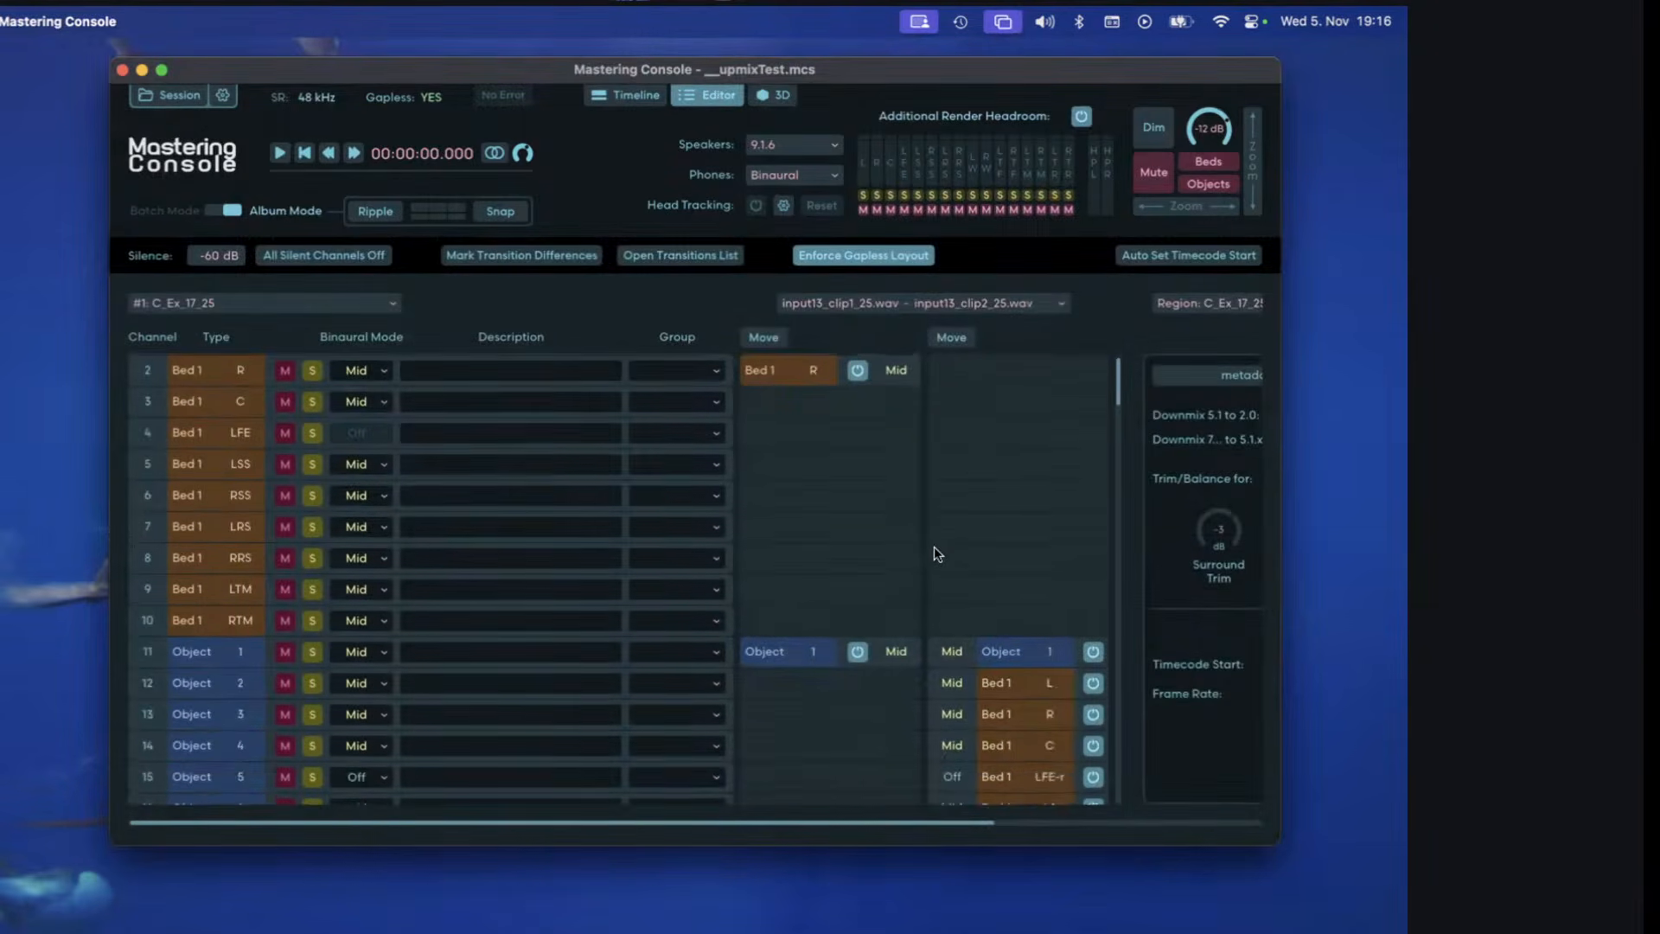
scroll(934, 547, down, 2)
click(1018, 613)
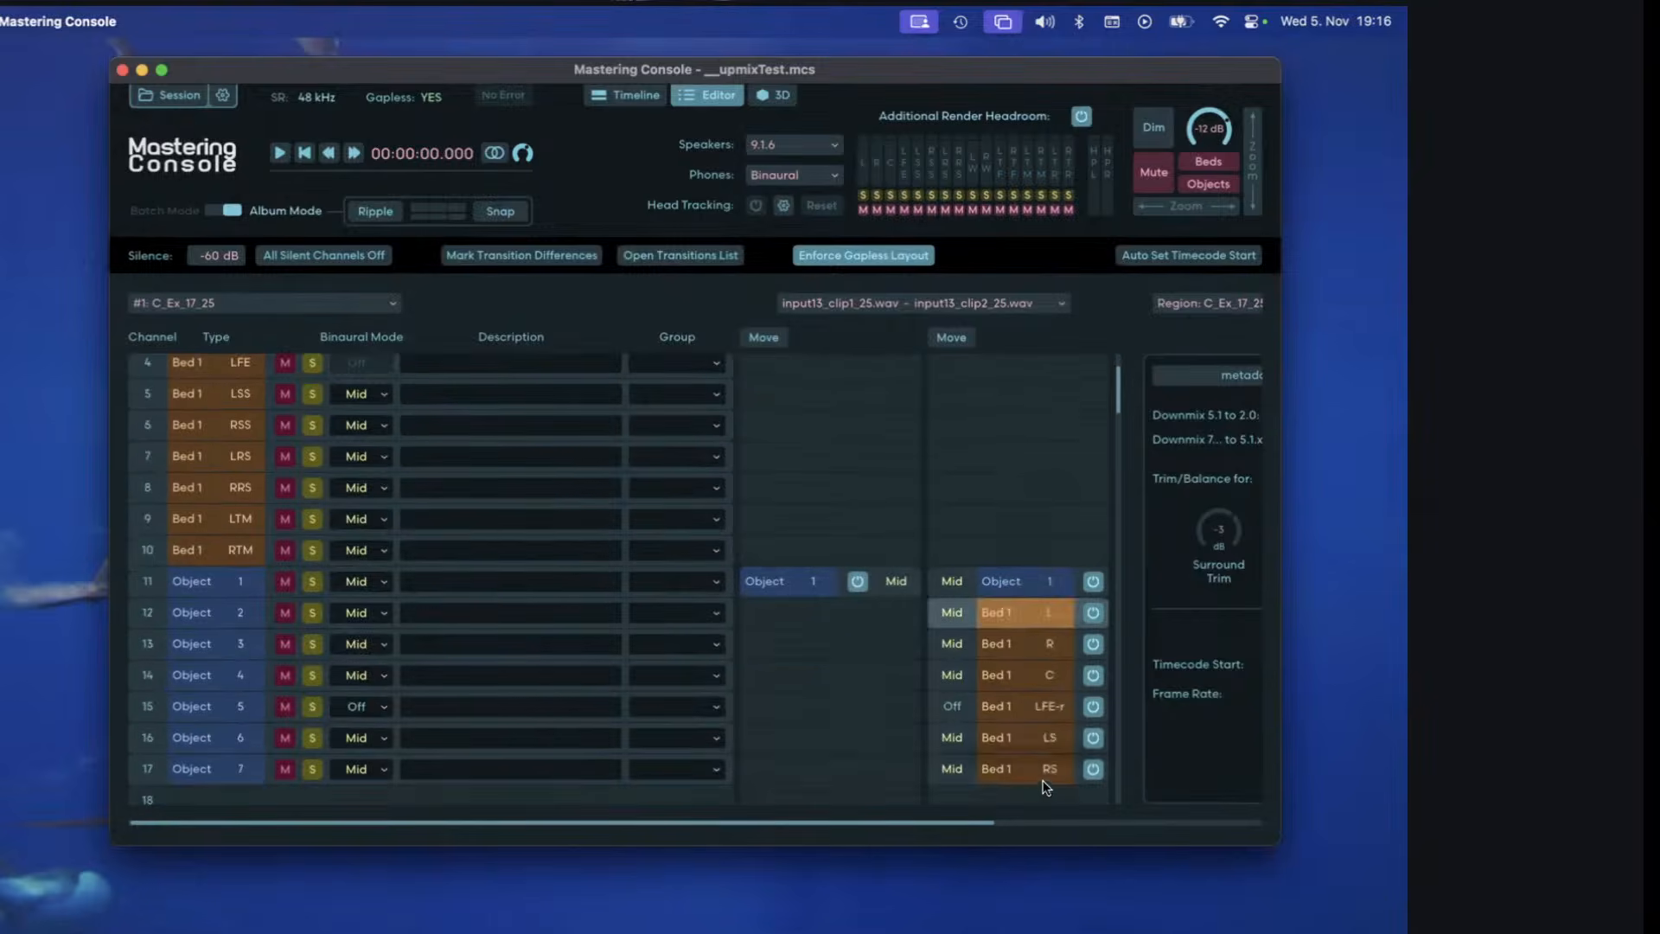
shift+click(1040, 776)
click(944, 339)
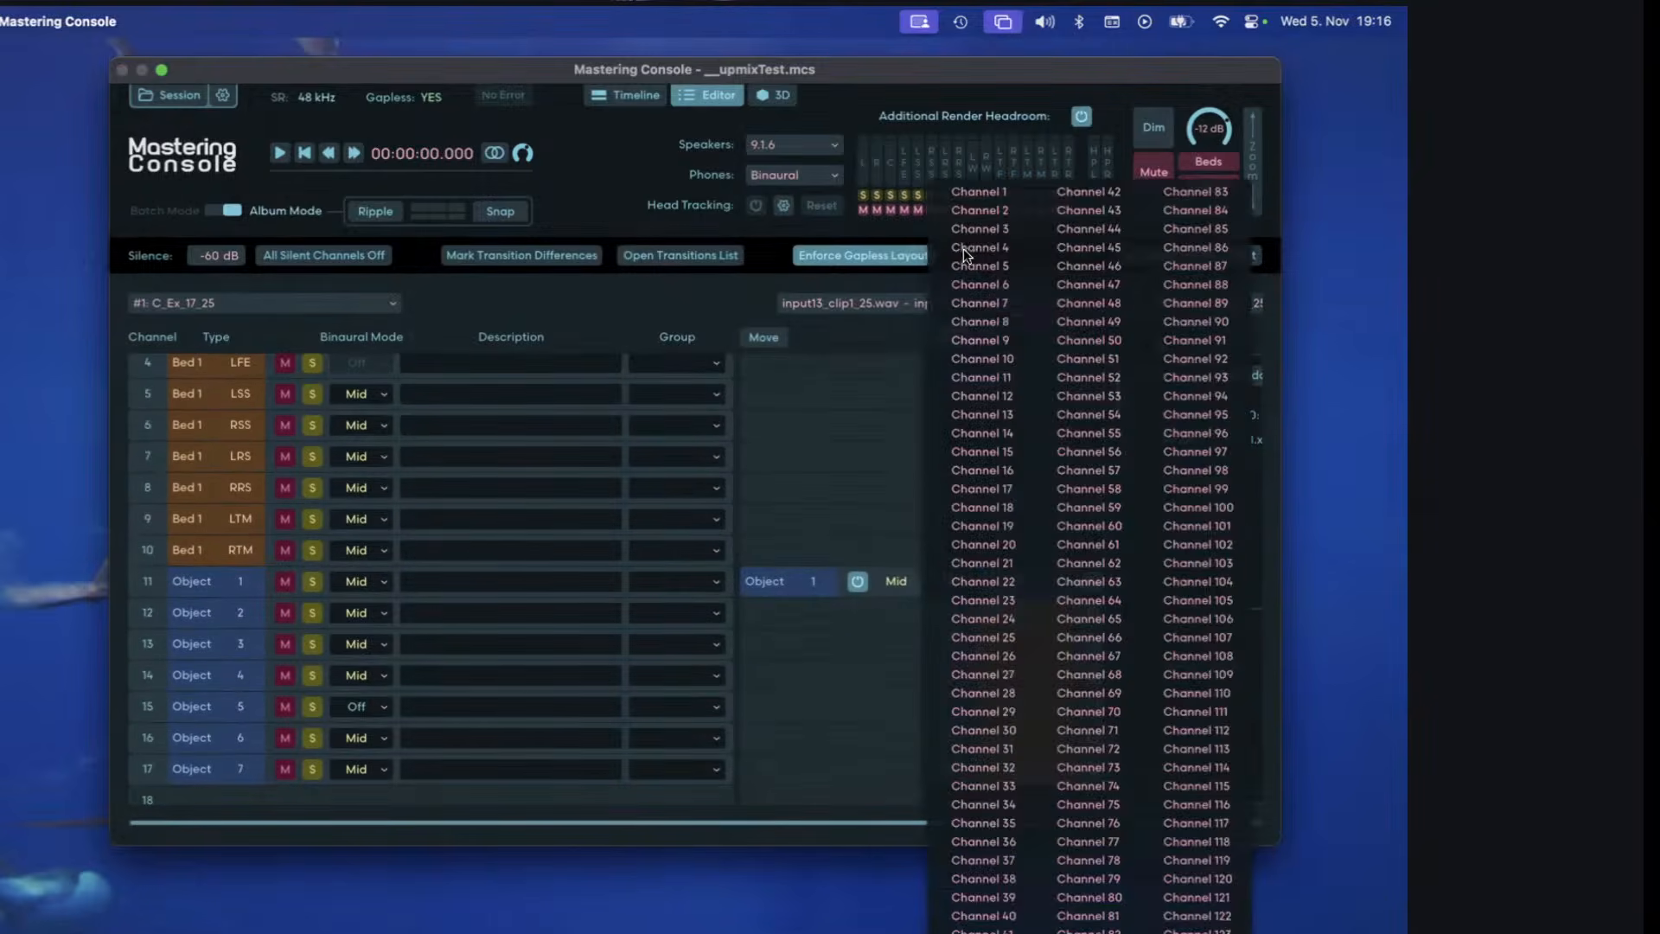
click(973, 161)
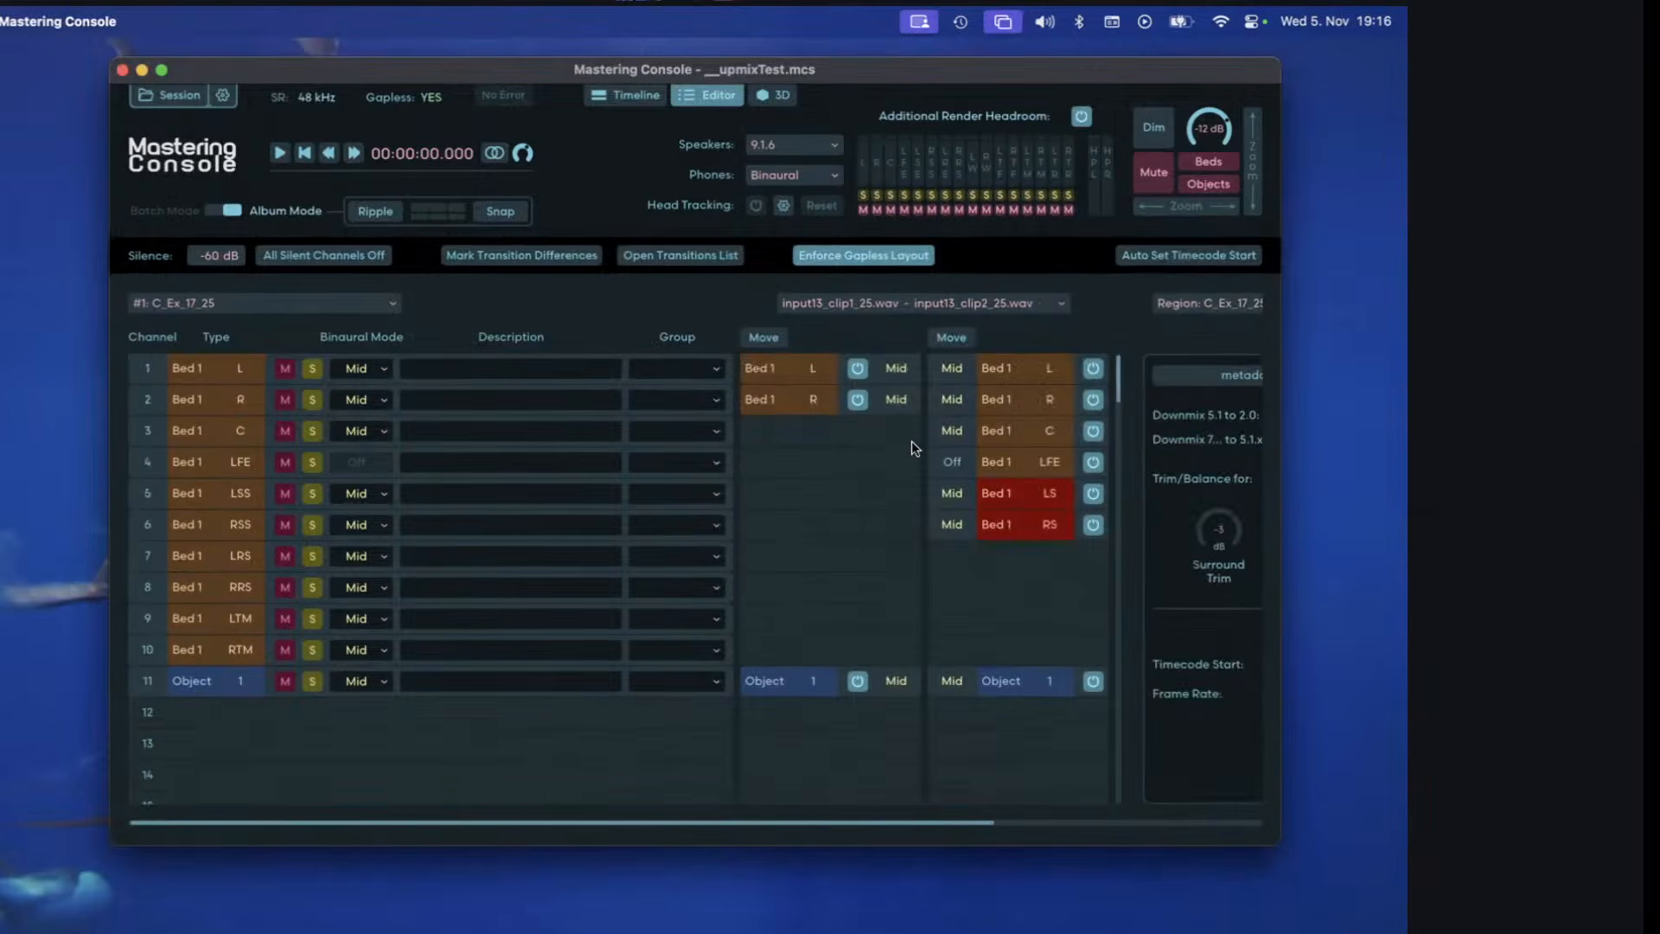
Compare the bed channel layouts at the transitions from input13_clip1_25.wav to input13_clip2_25.wav and from input13_clip2_25.wav to input13_clip3_25.wav.
key(Right)
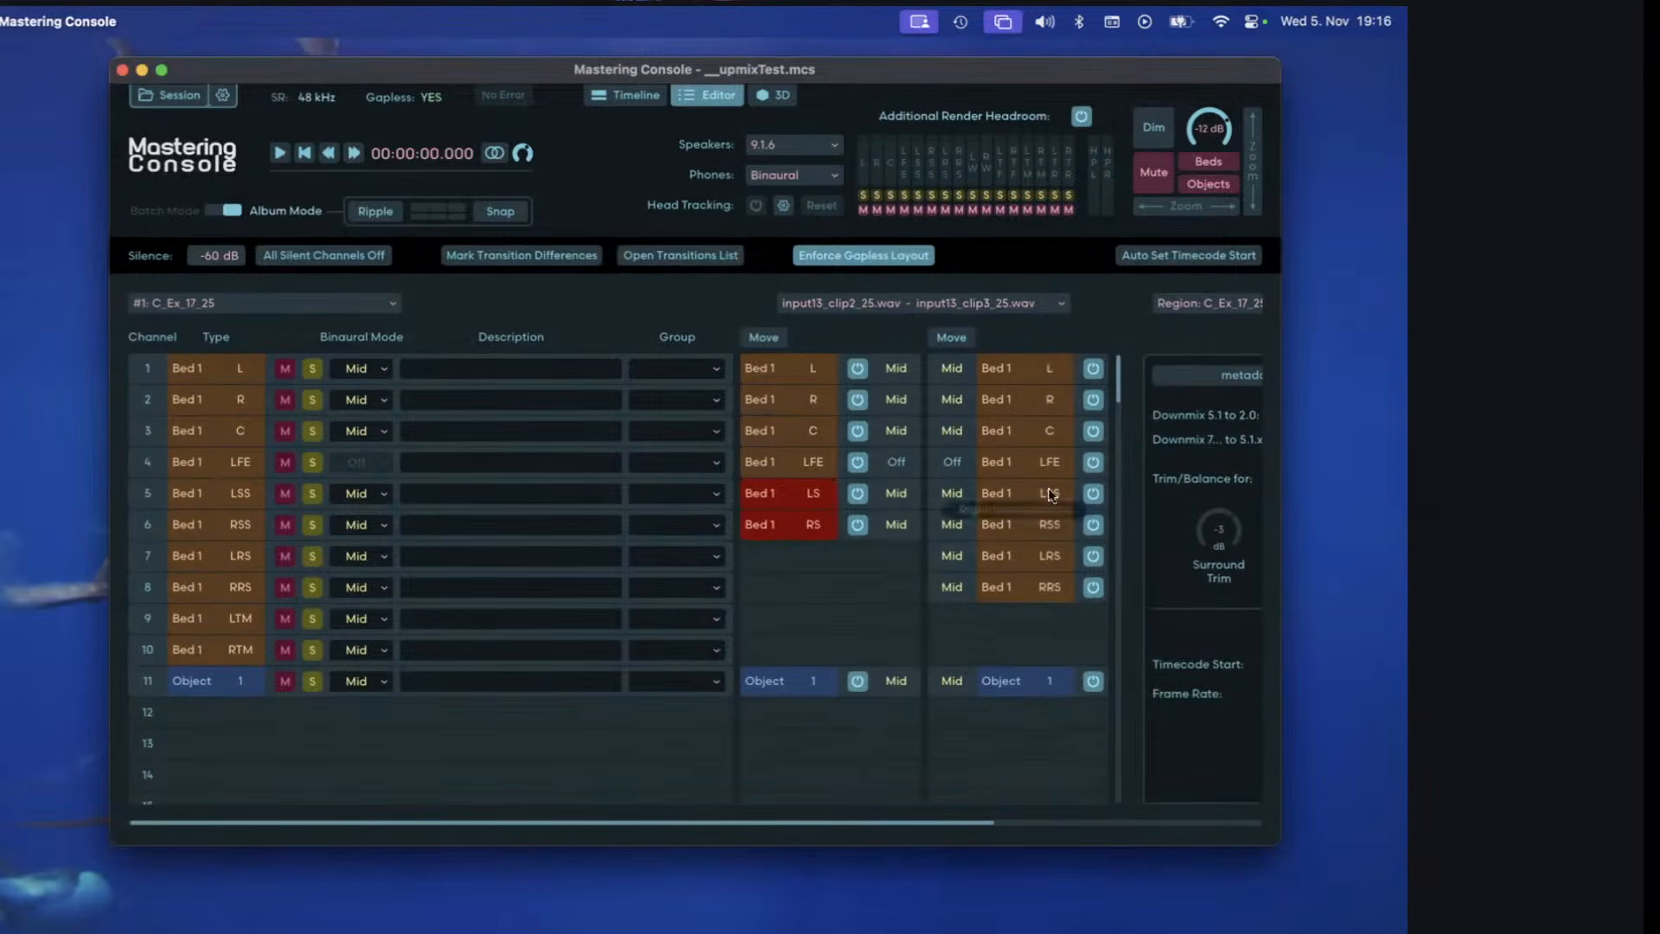
click(899, 312)
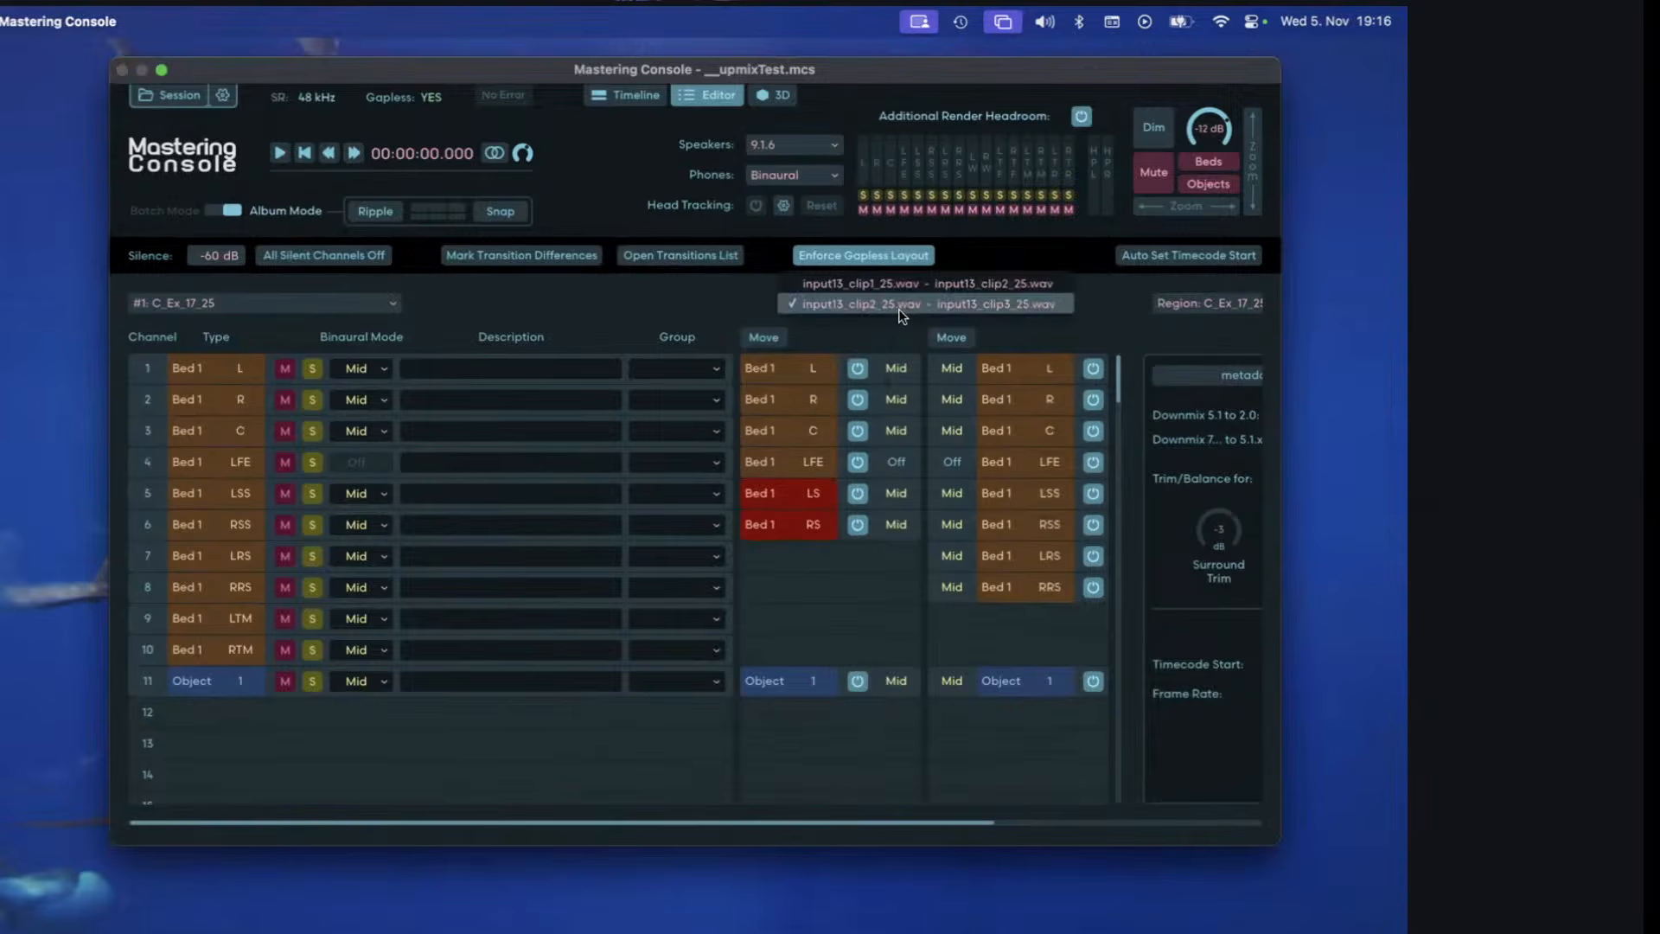
click(900, 284)
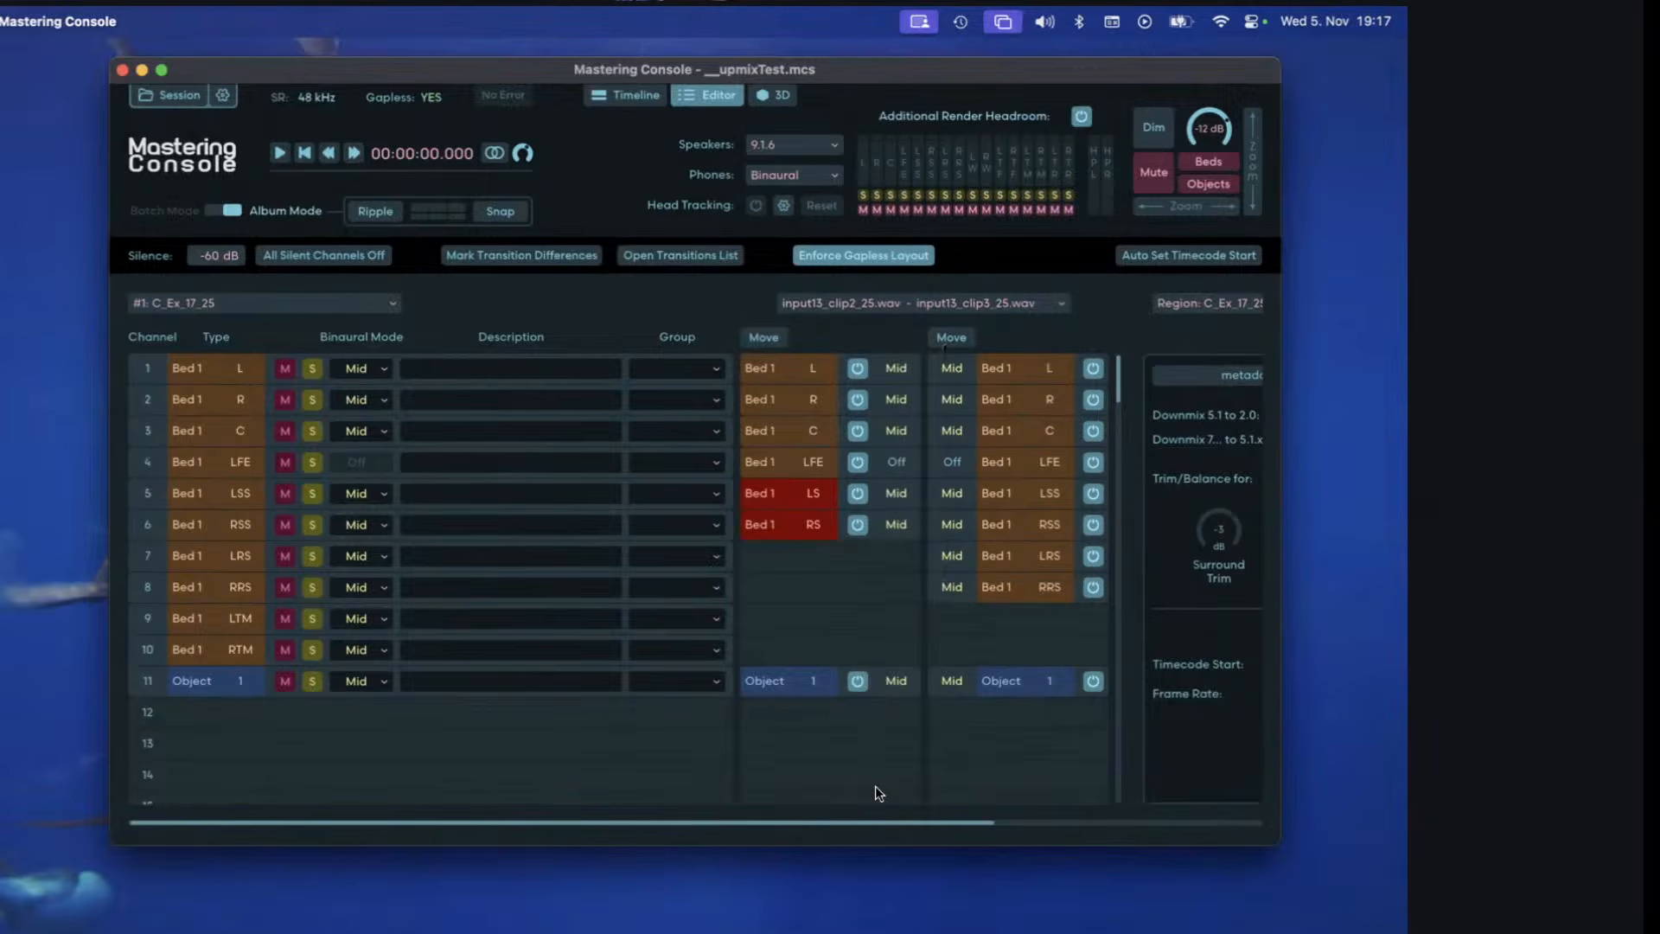
Turn off the enforced gapless layout and check the region's clips on the timeline against their channel assignments.
click(897, 257)
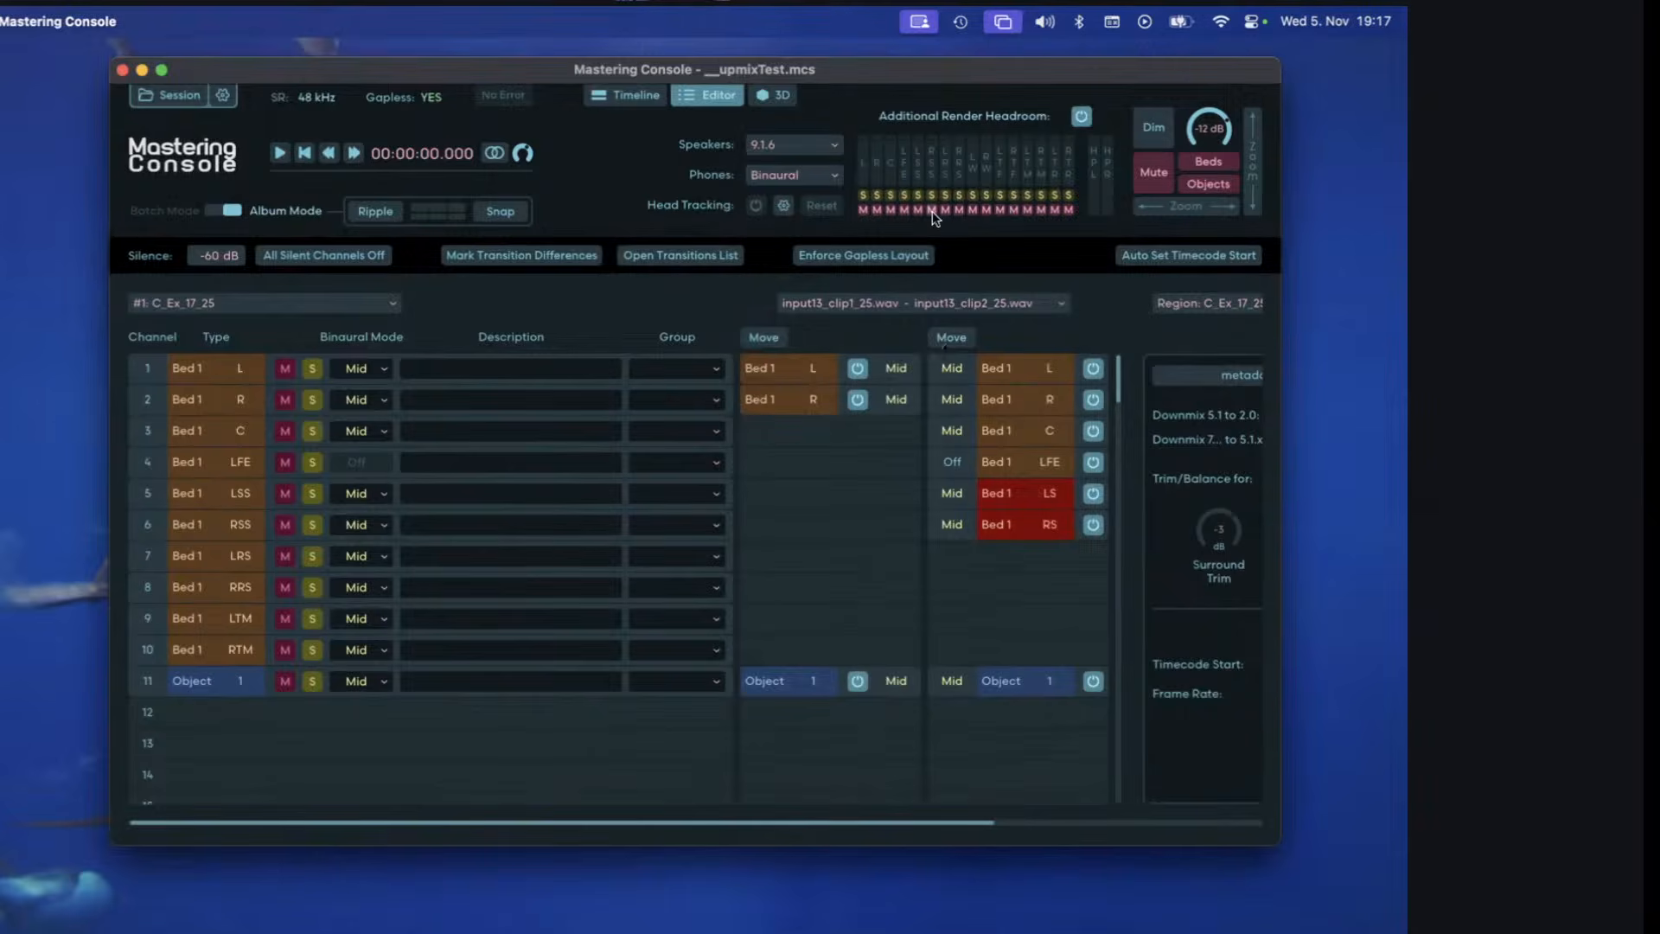
click(646, 97)
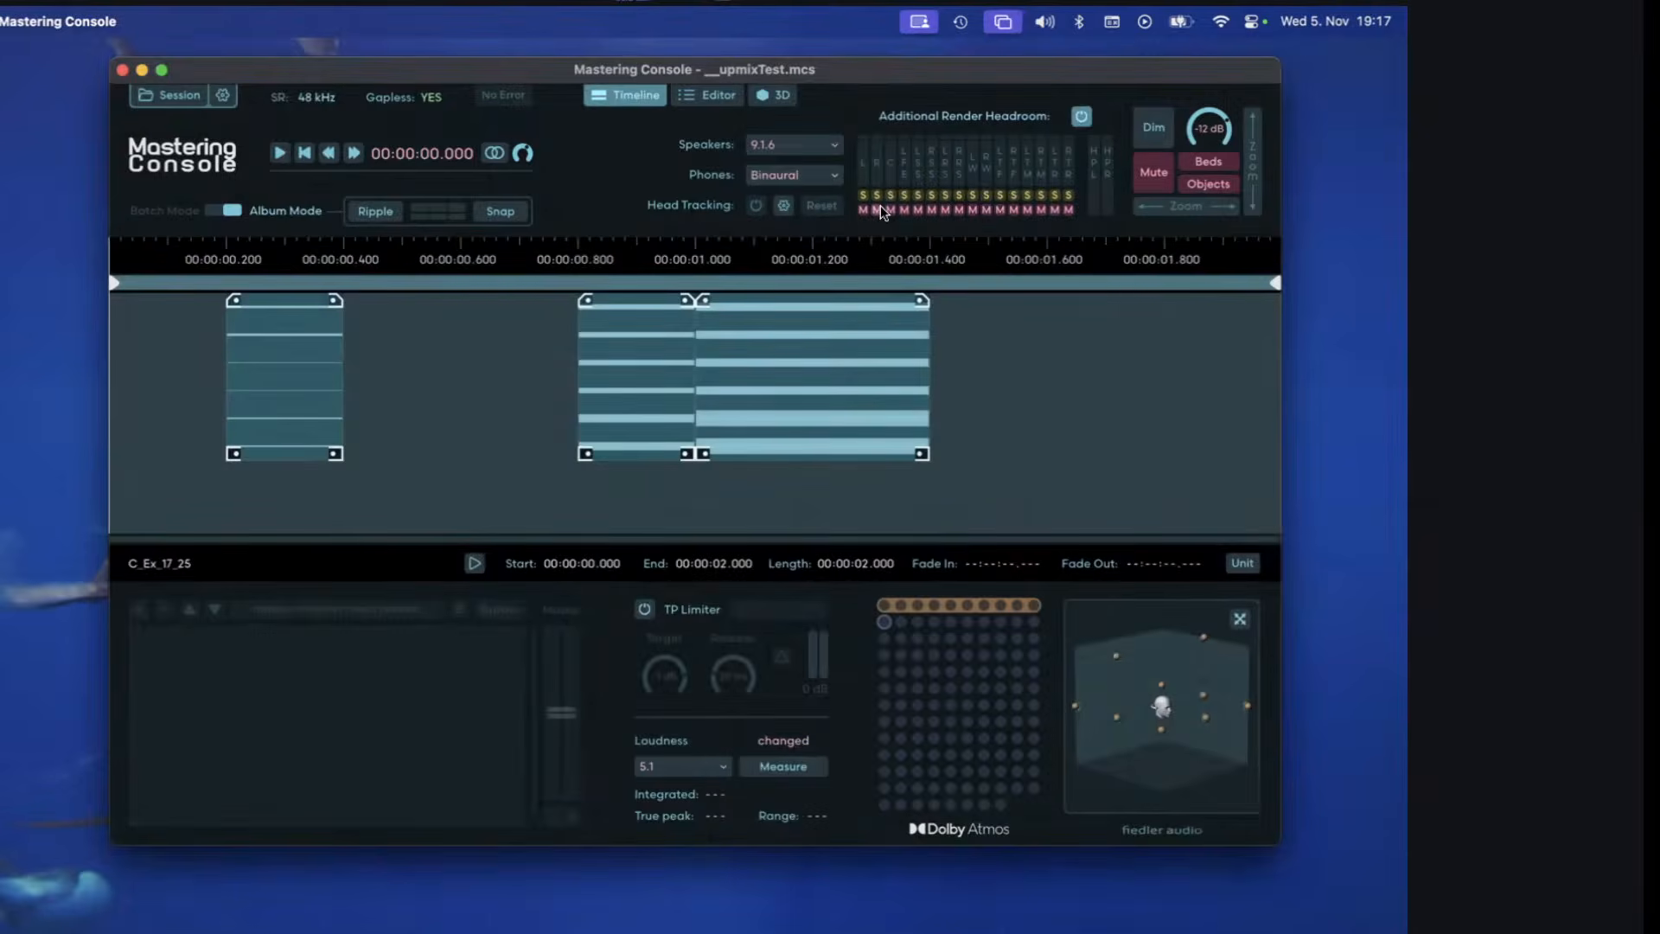
click(704, 93)
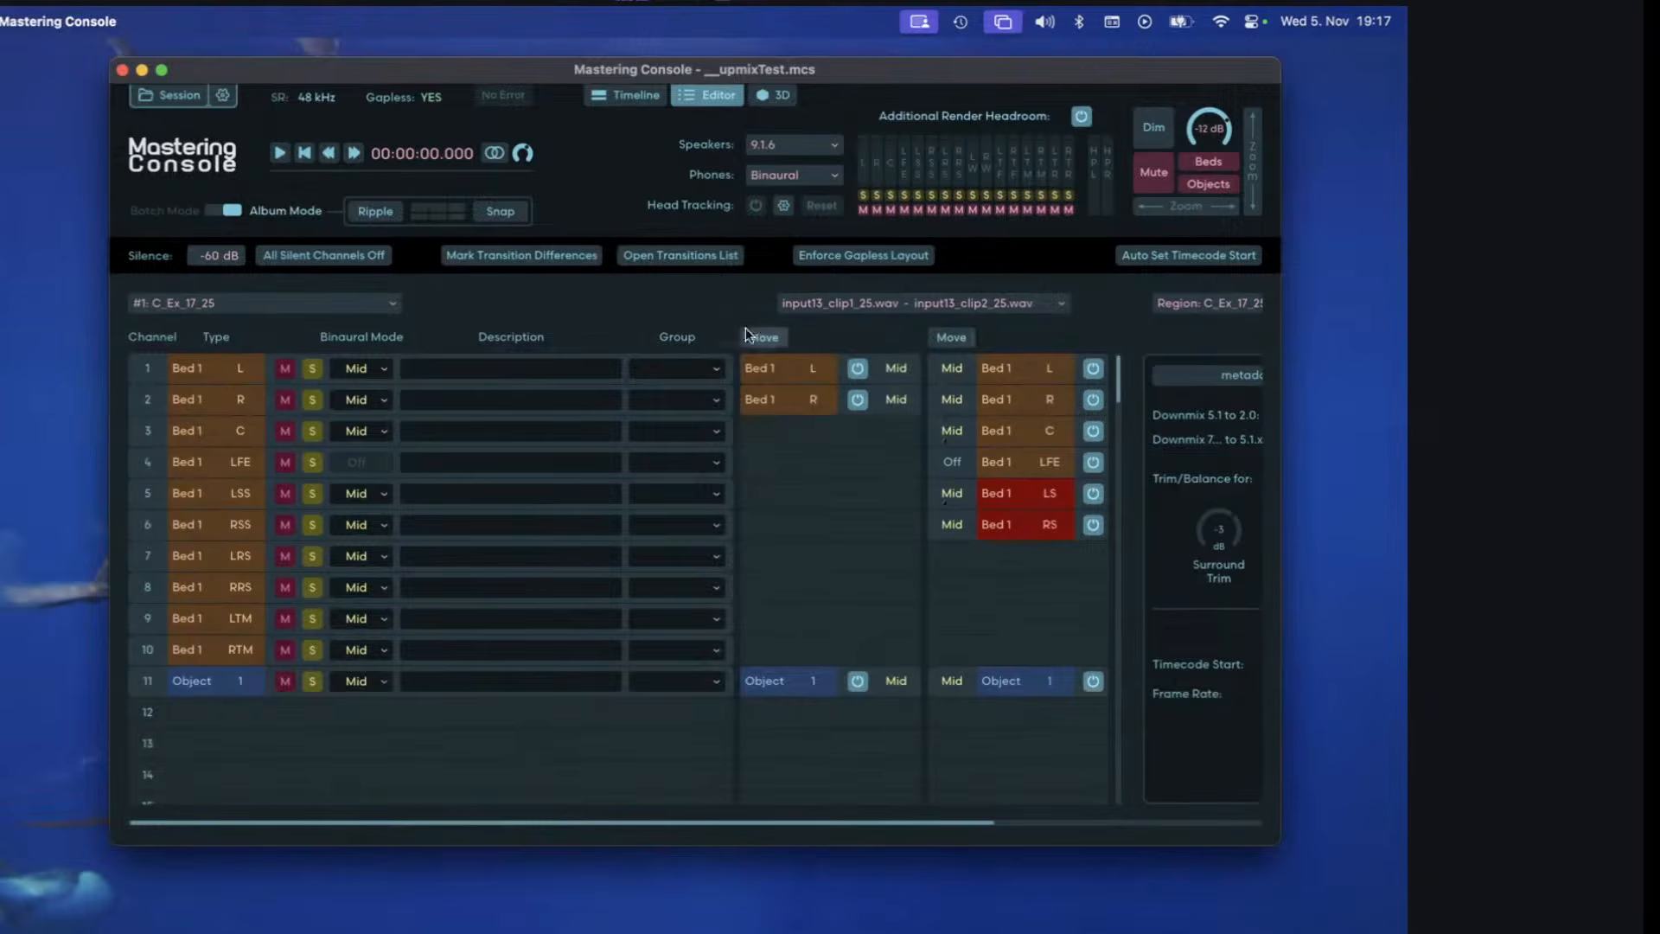
Enable upmixing for Bed 1 of input13_clip2_25.wav from its transition to input13_clip3_25.wav.
click(918, 327)
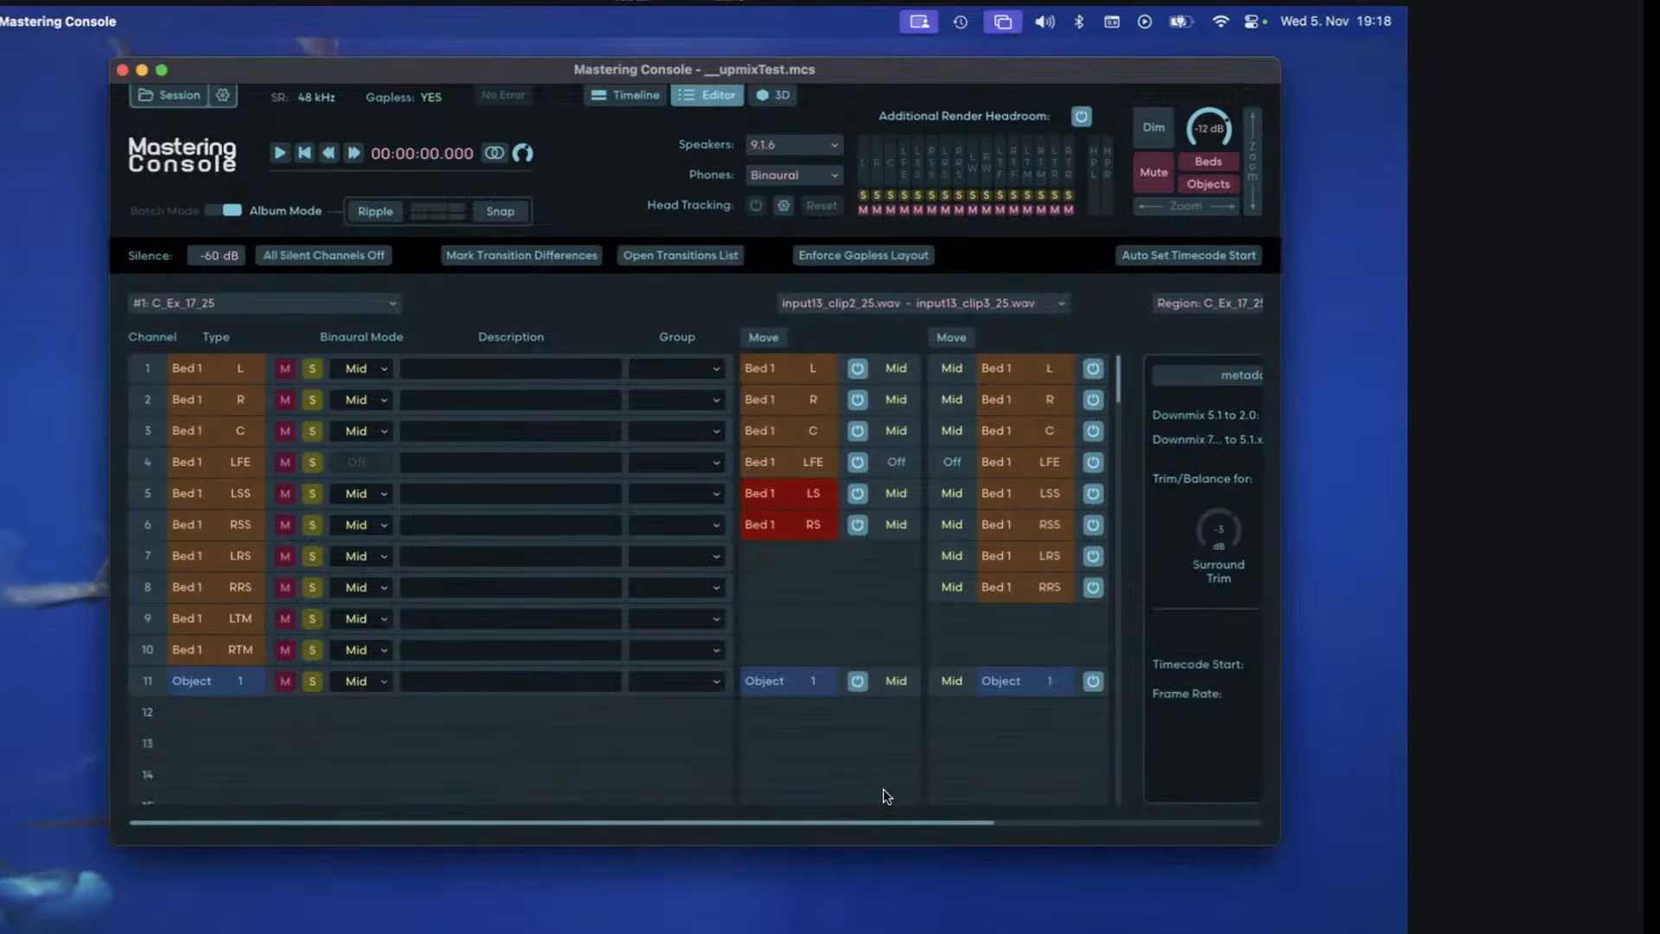
click(796, 526)
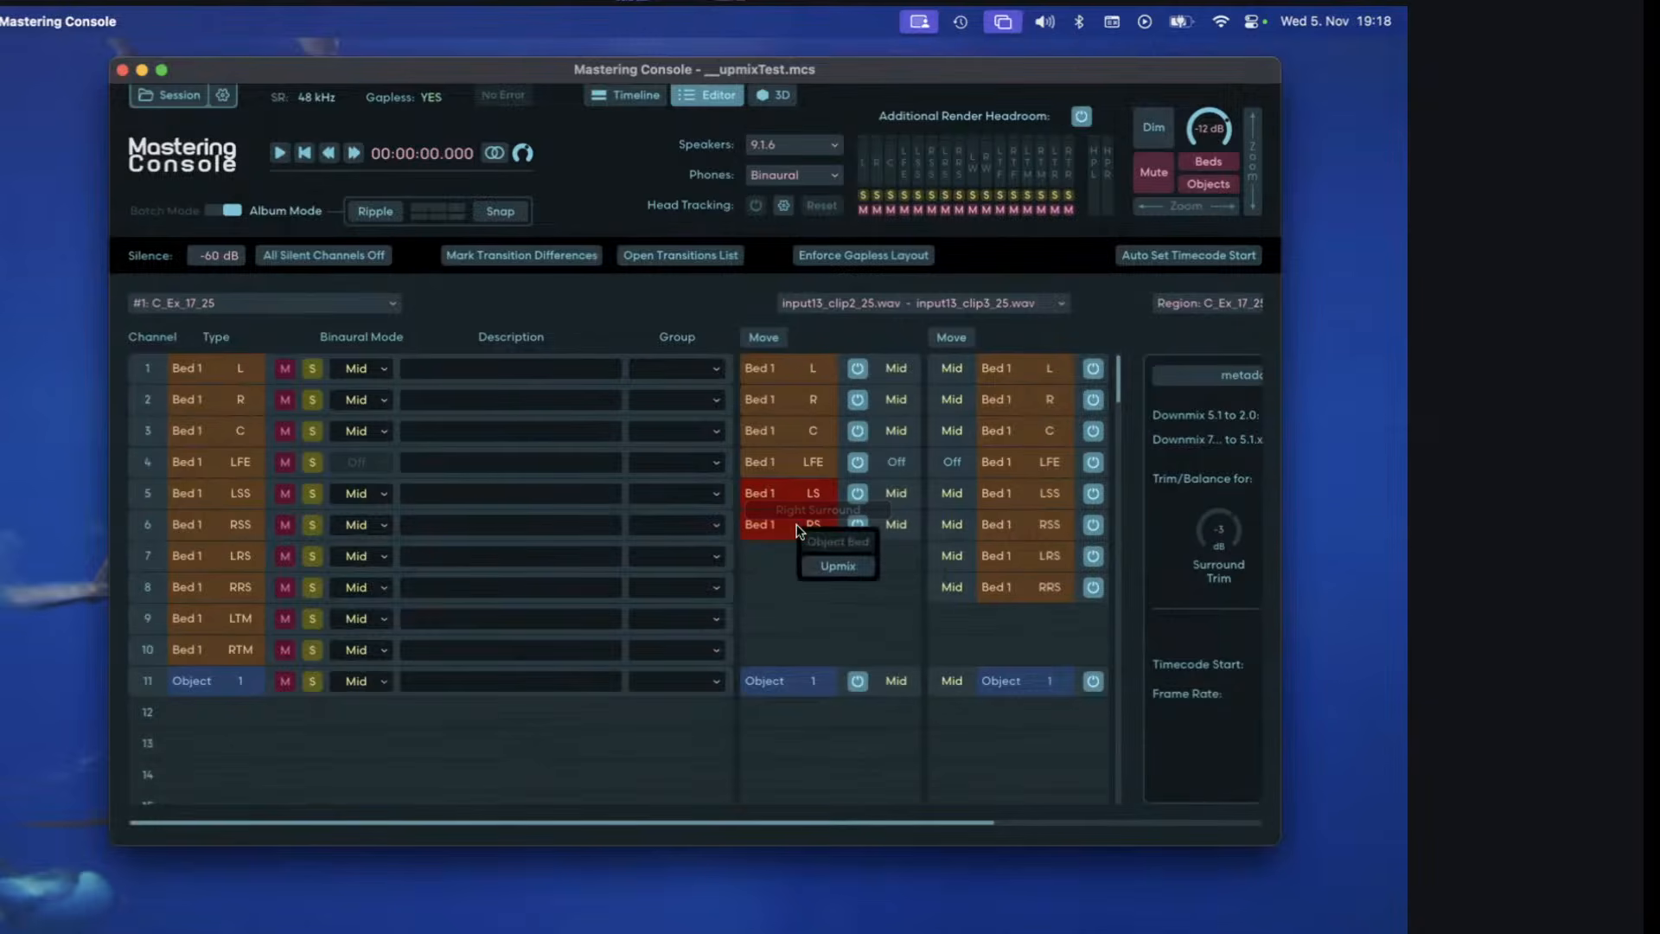
click(816, 564)
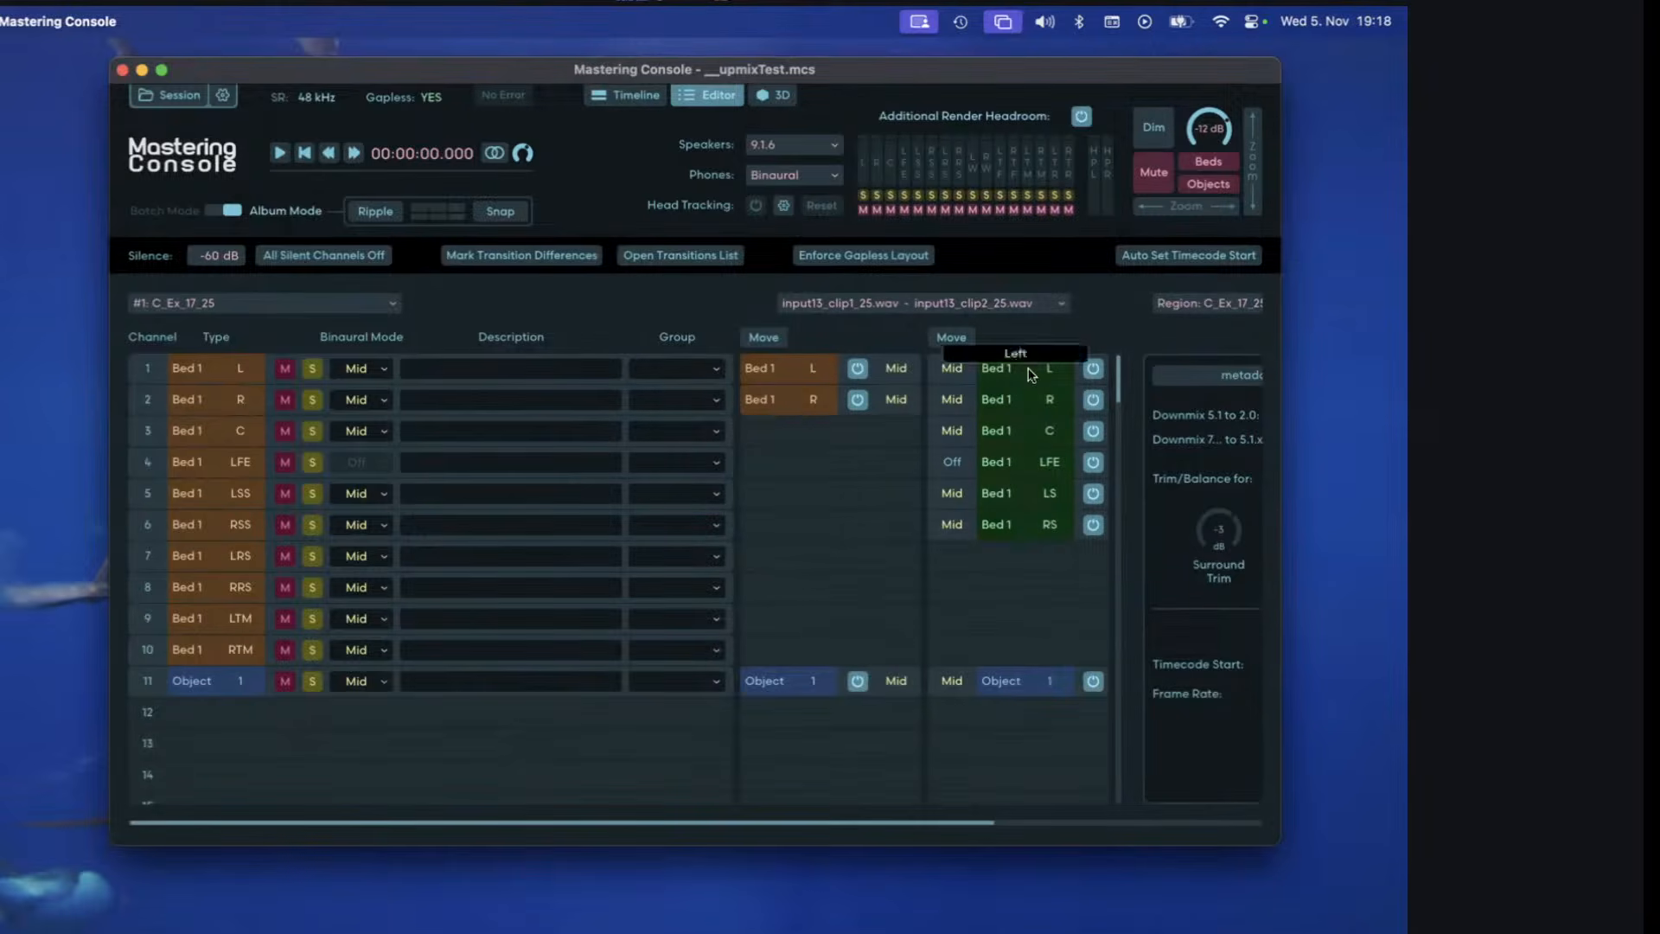
Move input13_clip2_25.wav to start at about 0.345 s and input13_clip3_25.wav at about 0.481 s, so neighbouring clips overlap.
click(633, 94)
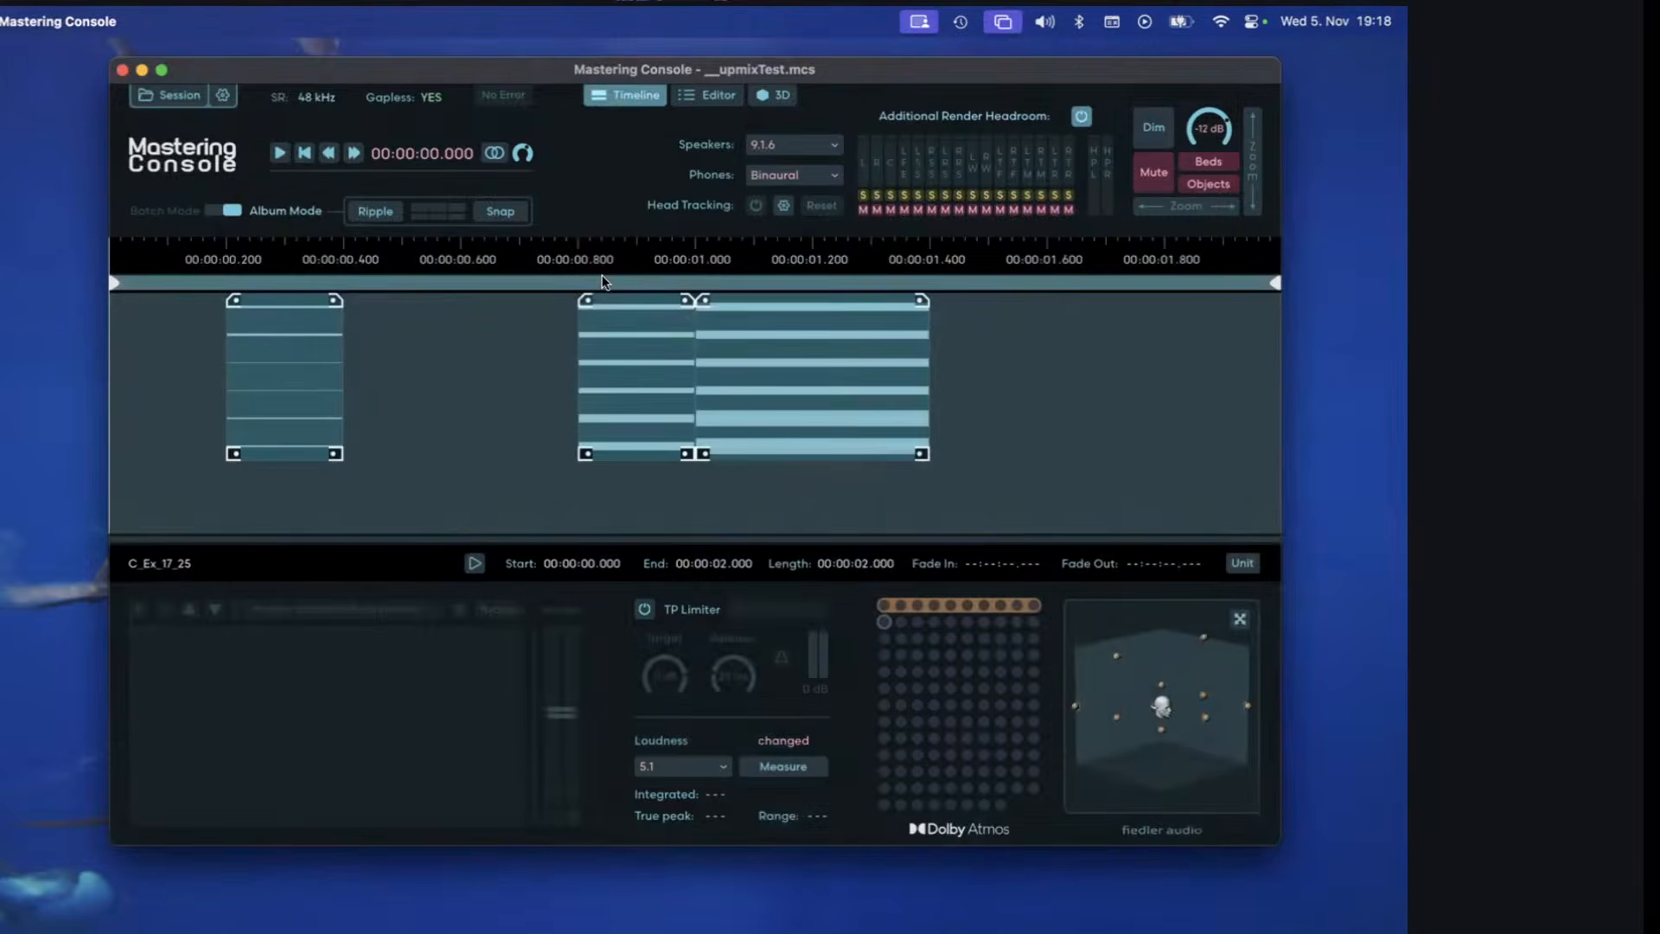
drag(640, 360, 367, 359)
drag(699, 361, 453, 351)
Crossfade the overlapping clips, giving input13_clip2_25.wav a fade-in of about 0.045 s and fade-out of about 0.063 s, and shorten the region to the last clip.
mouse_move(321, 299)
mouse_down()
mouse_move(339, 300)
mouse_move(309, 300)
mouse_up()
click(412, 296)
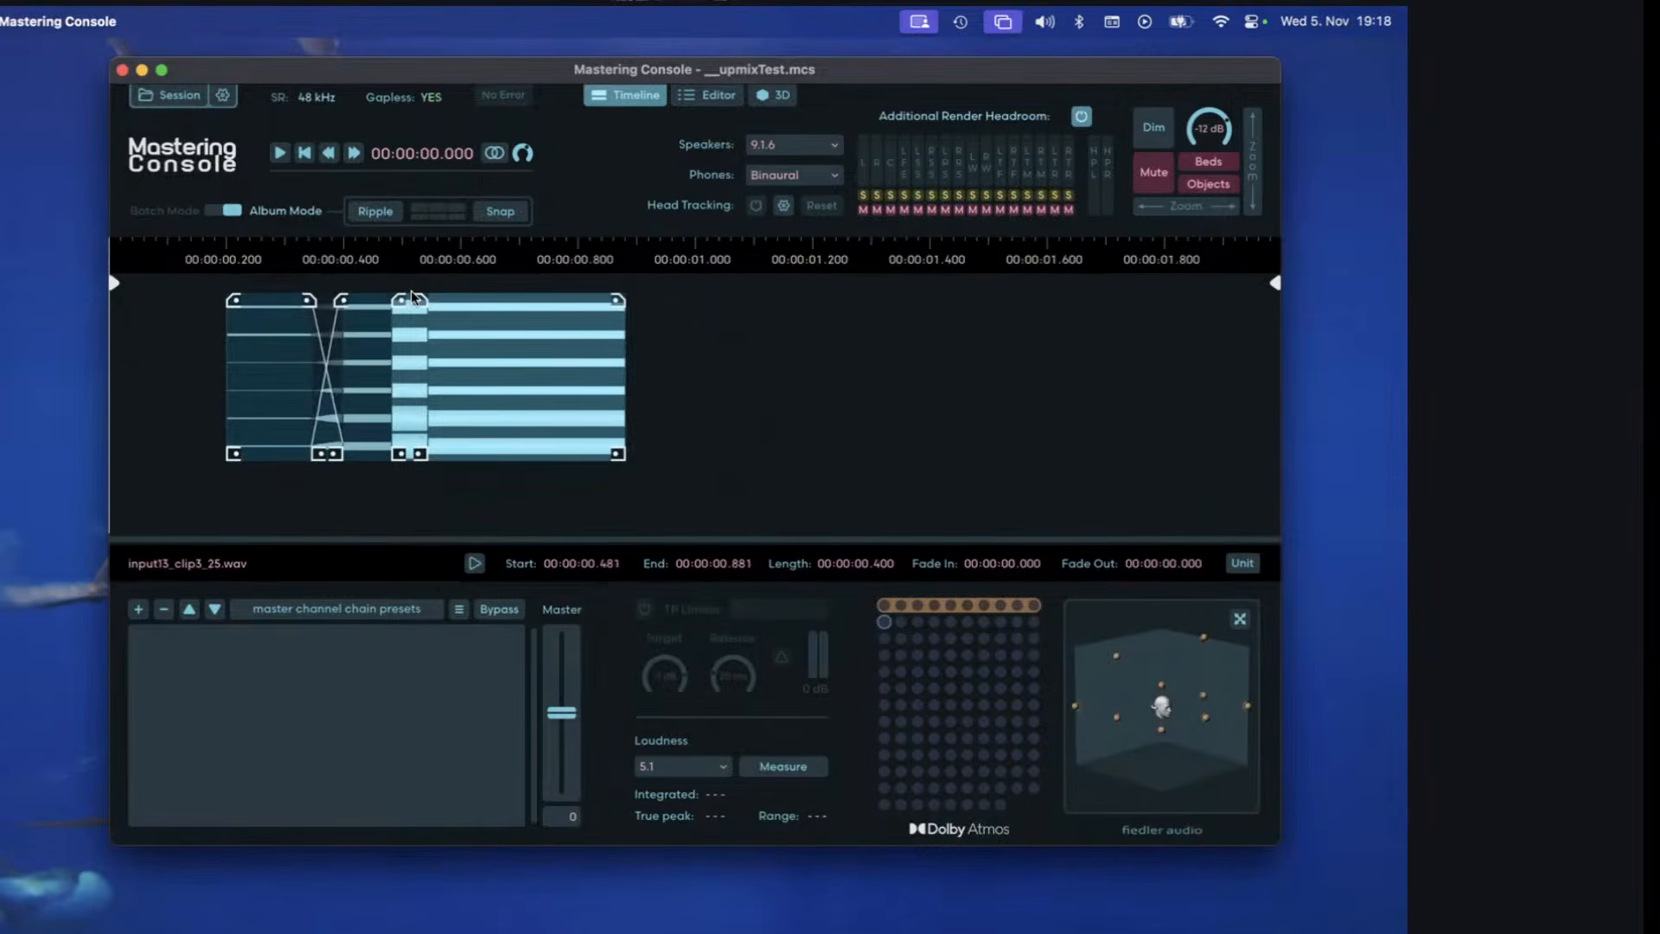
drag(412, 296, 439, 298)
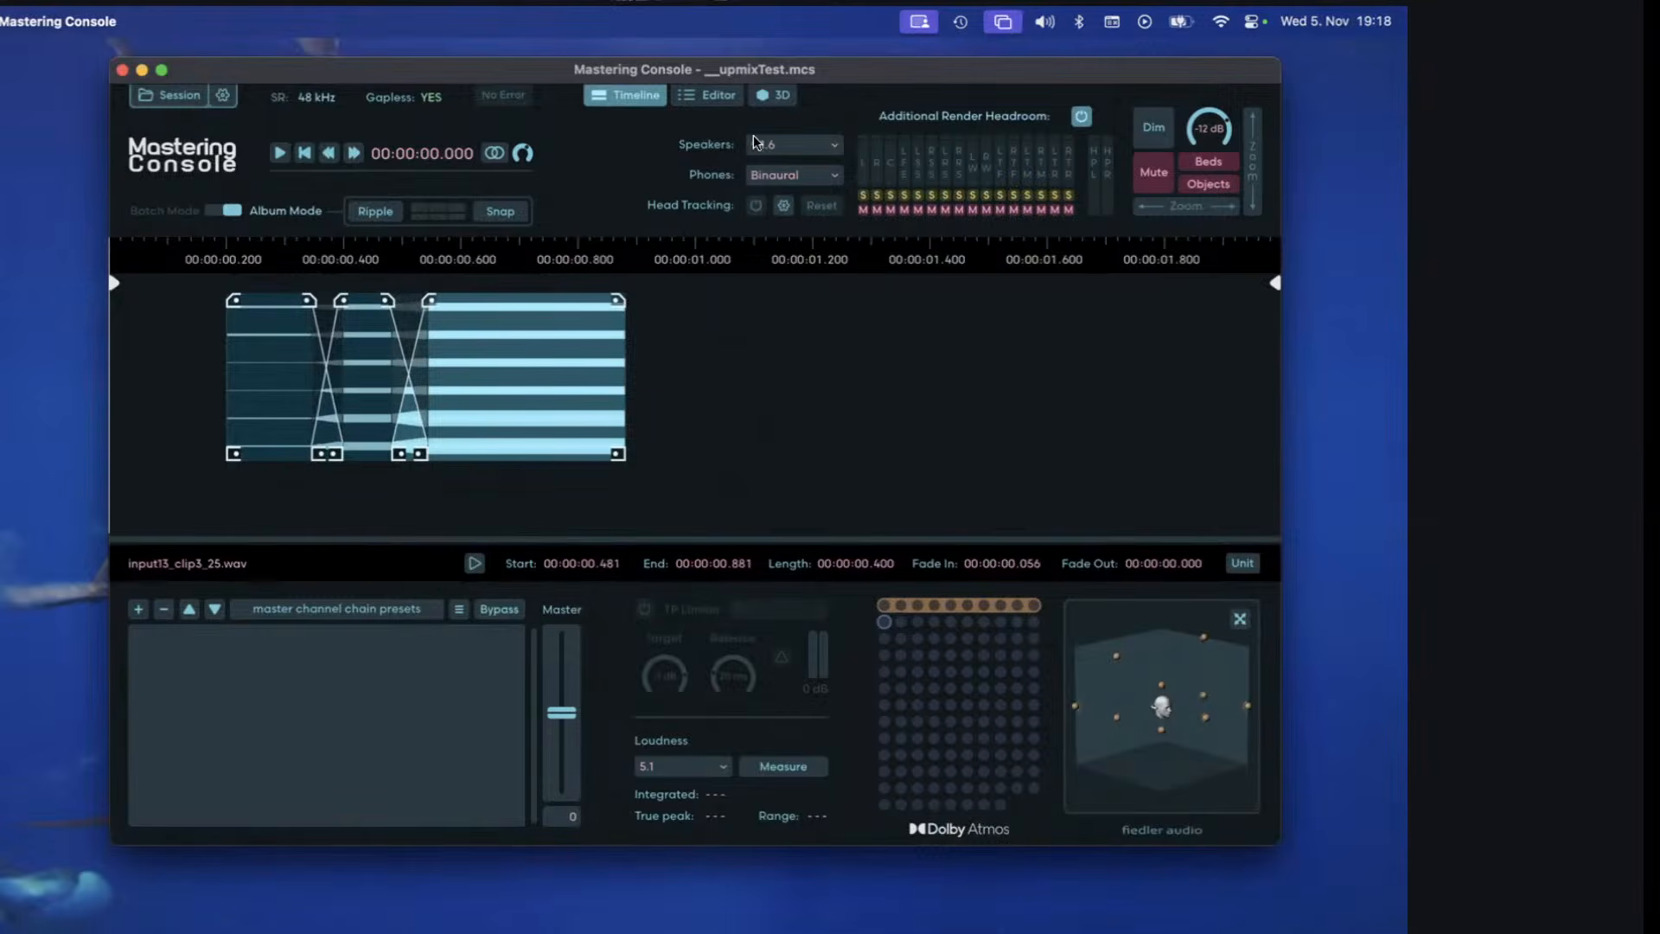
mouse_move(1274, 284)
mouse_down()
mouse_move(1055, 311)
mouse_move(619, 284)
mouse_up()
drag(1208, 210, 1266, 216)
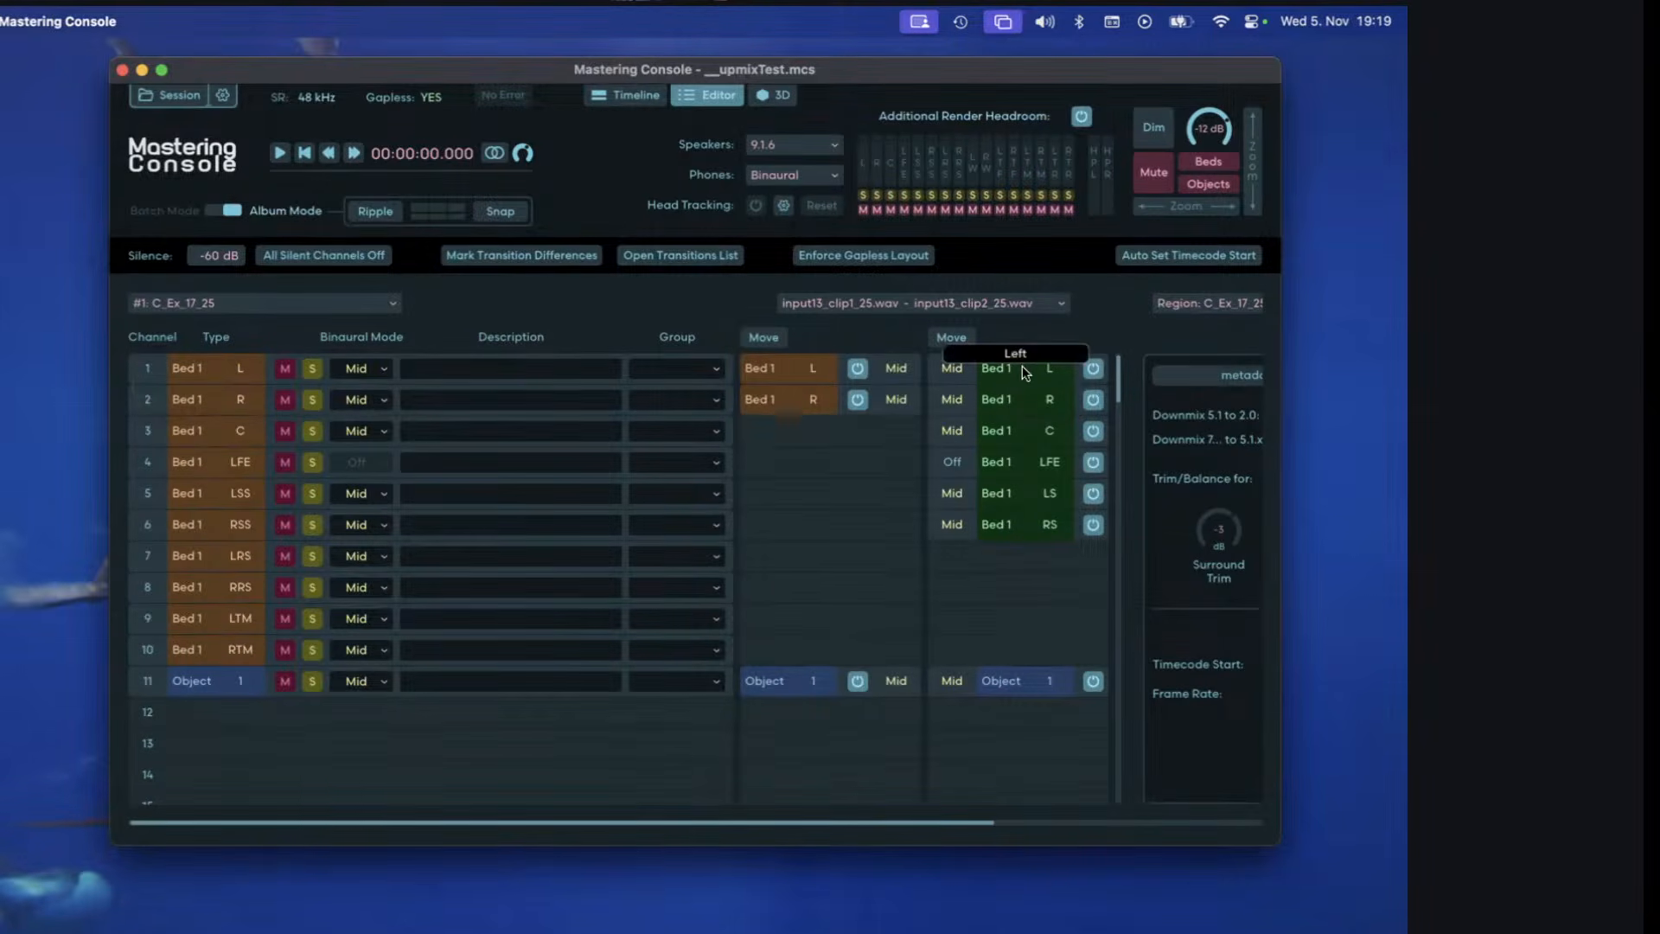
Turn upmixing off and back on for Bed 1 of input13_clip2_25.wav to compare both channel states.
right_click(1015, 477)
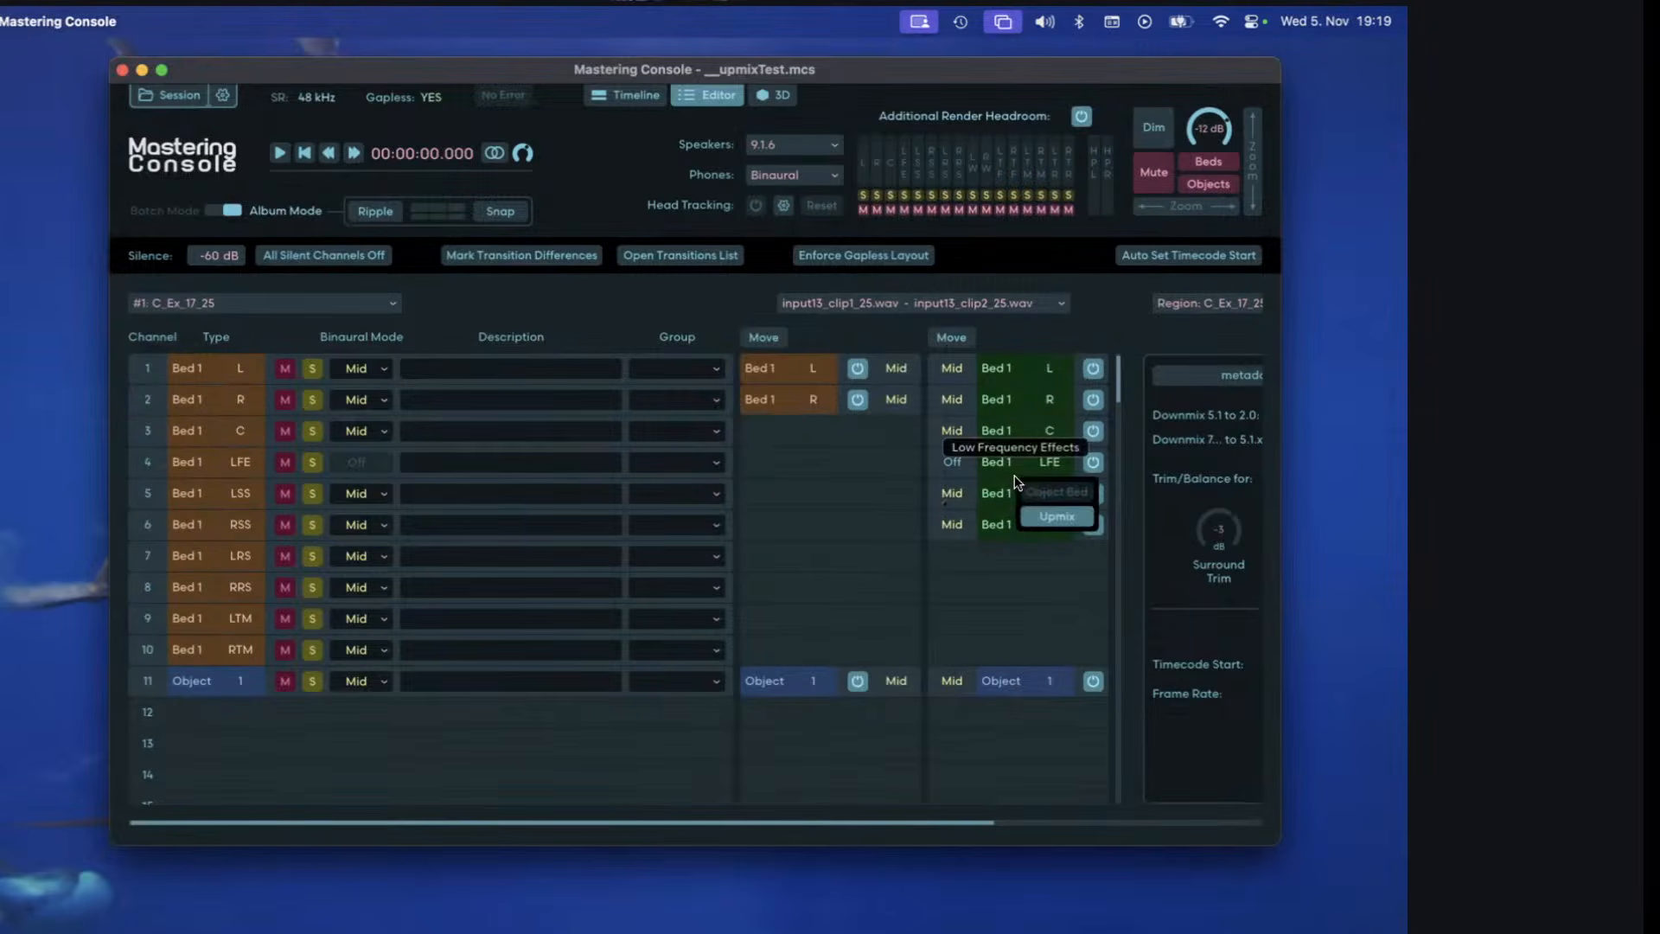
click(1056, 516)
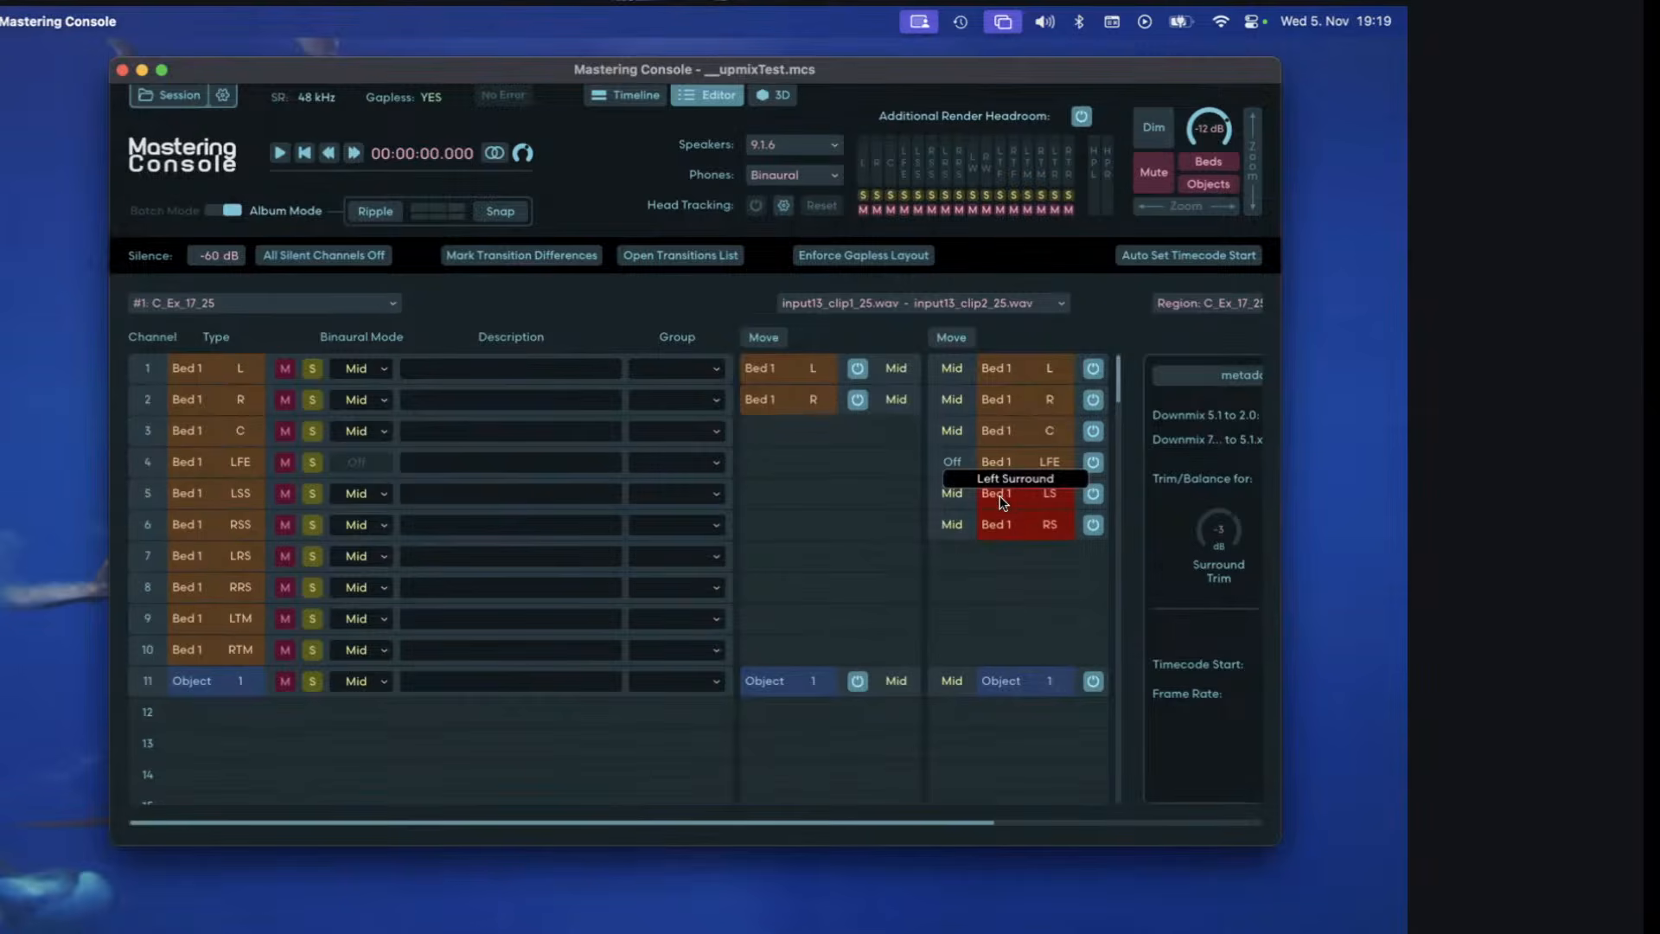
right_click(1031, 481)
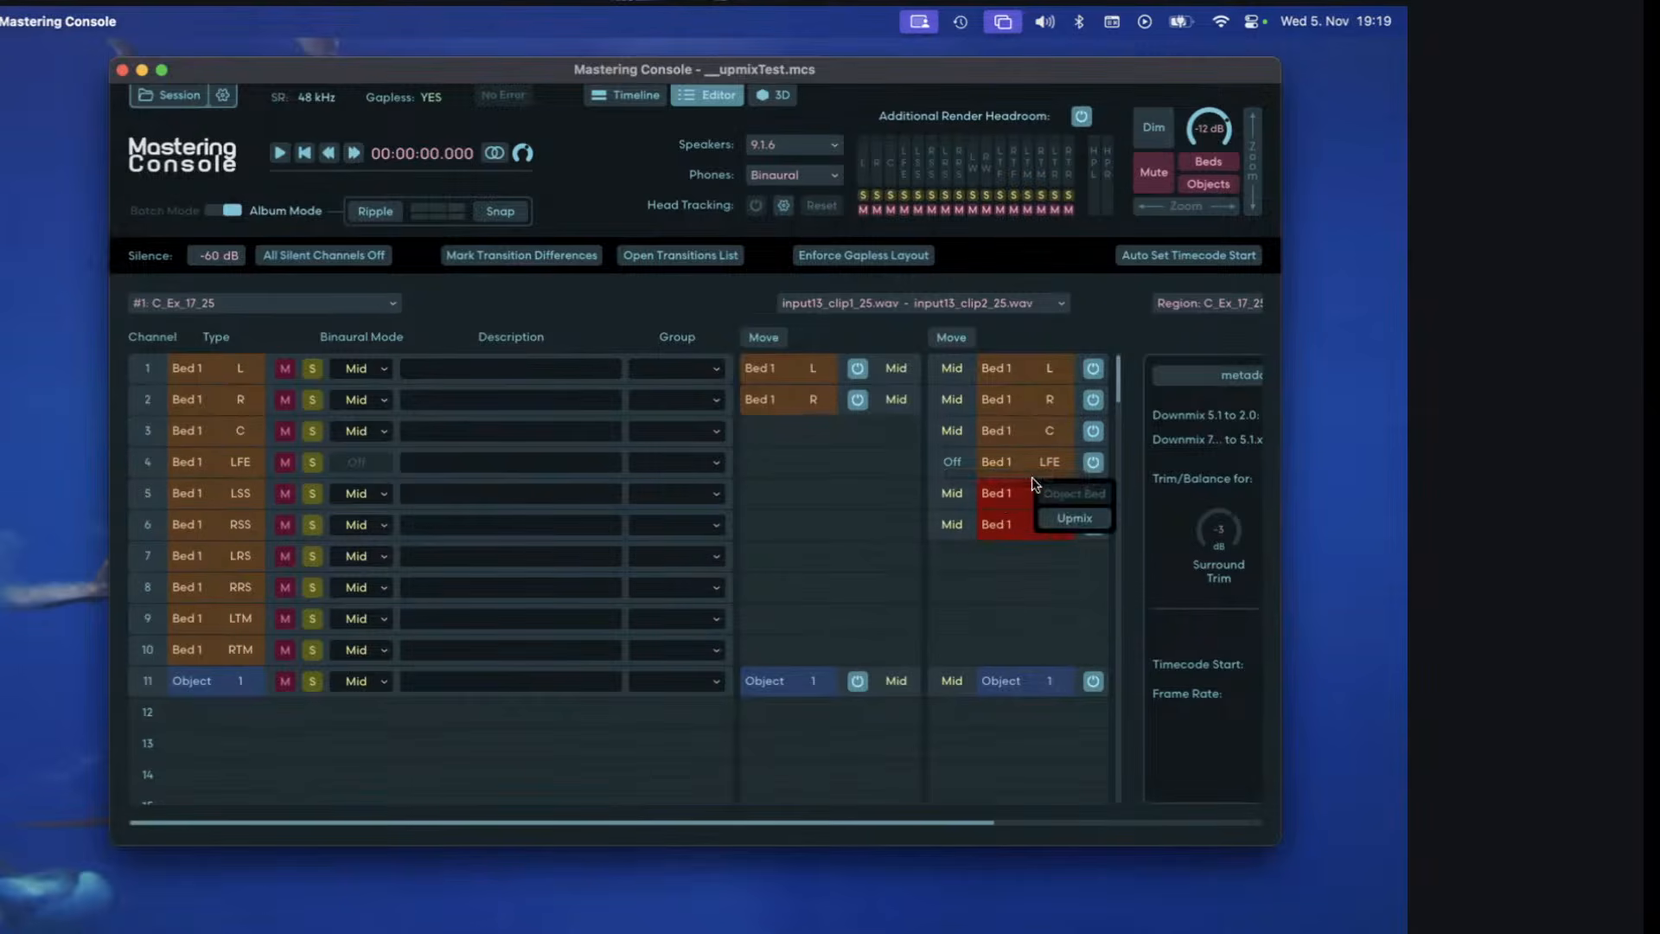
click(1064, 518)
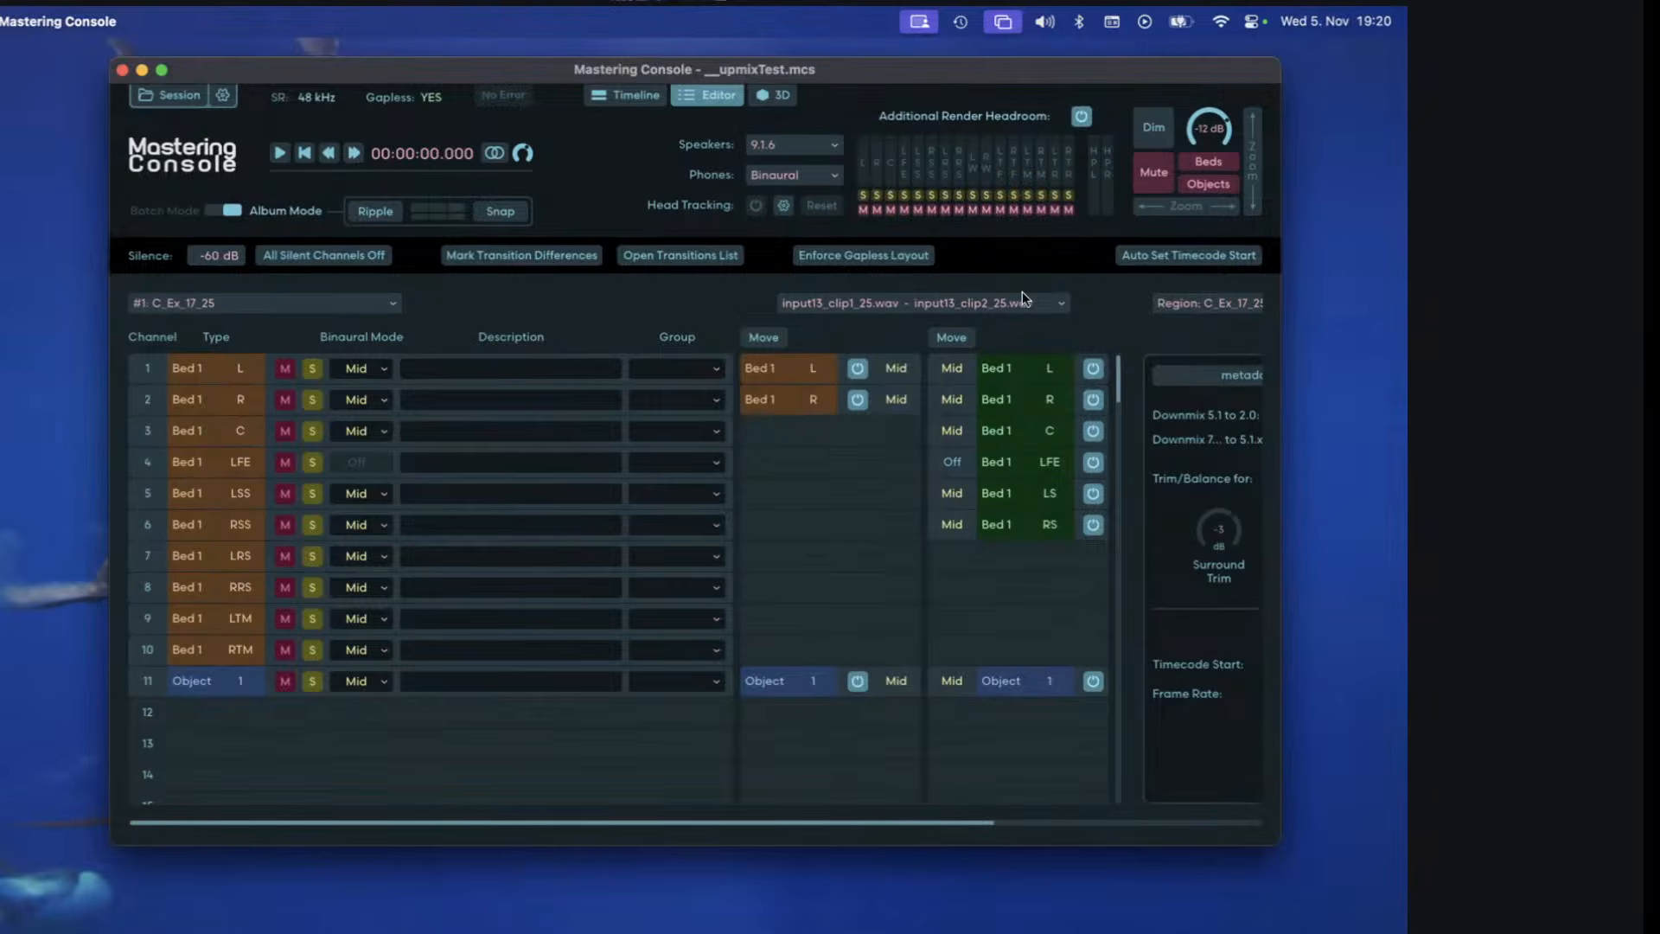
At the transition from input13_clip2_25.wav to input13_clip3_25.wav, move Bed 1 of the clip2 file to start at channel 3.
scroll(1022, 298, down, 1)
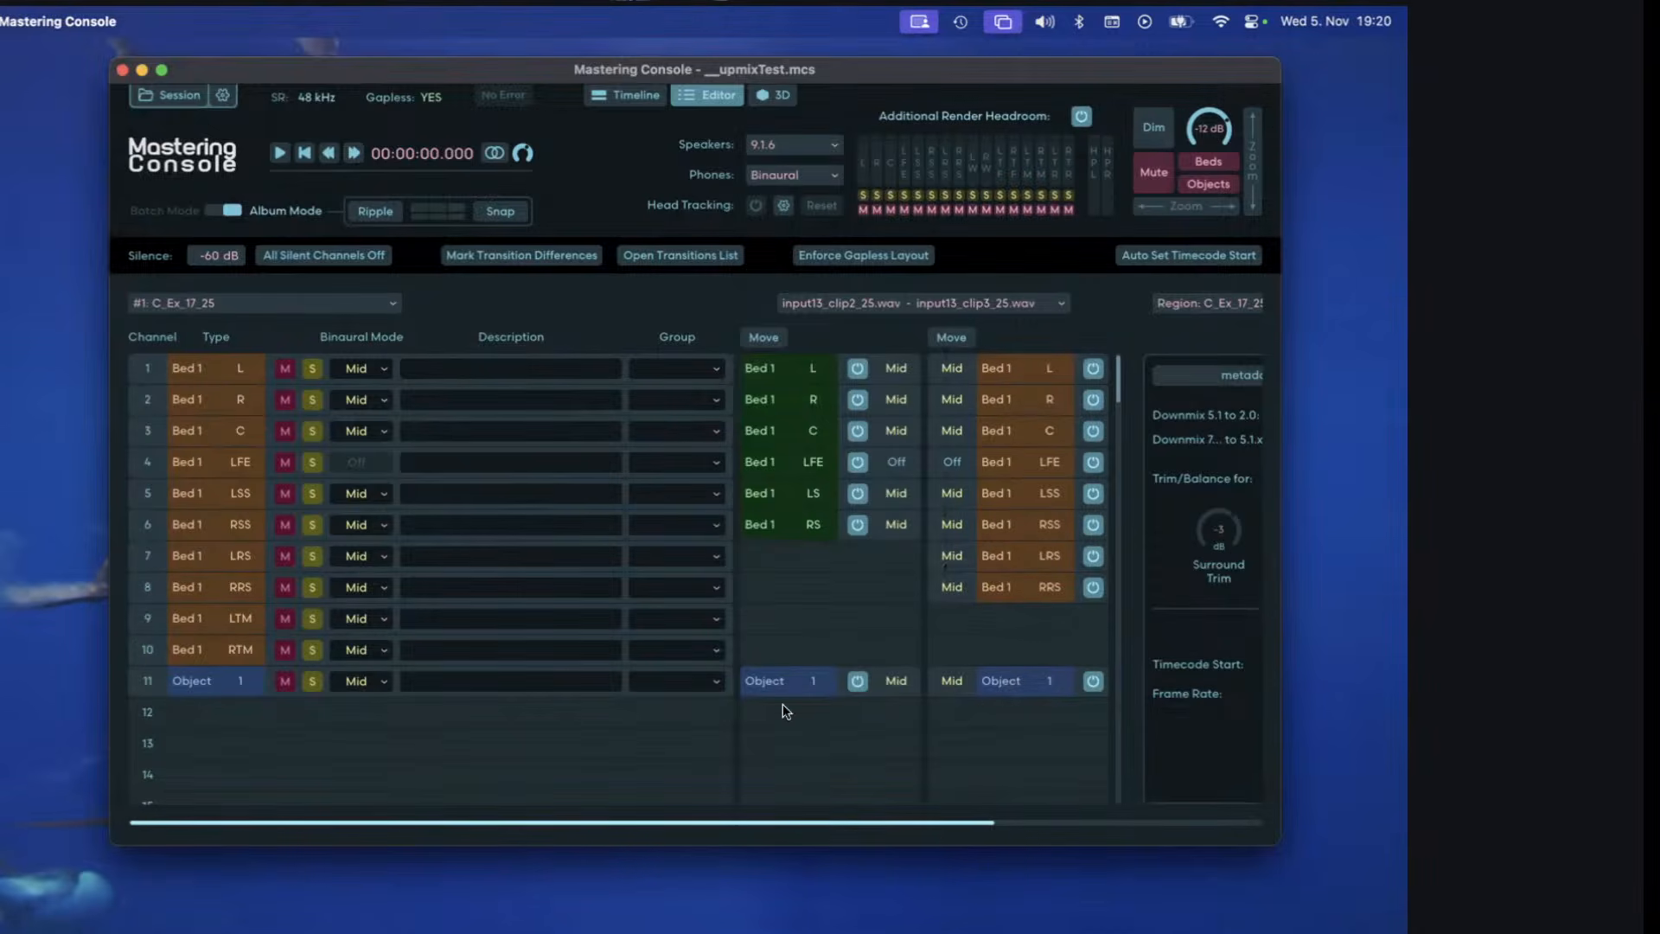
click(801, 474)
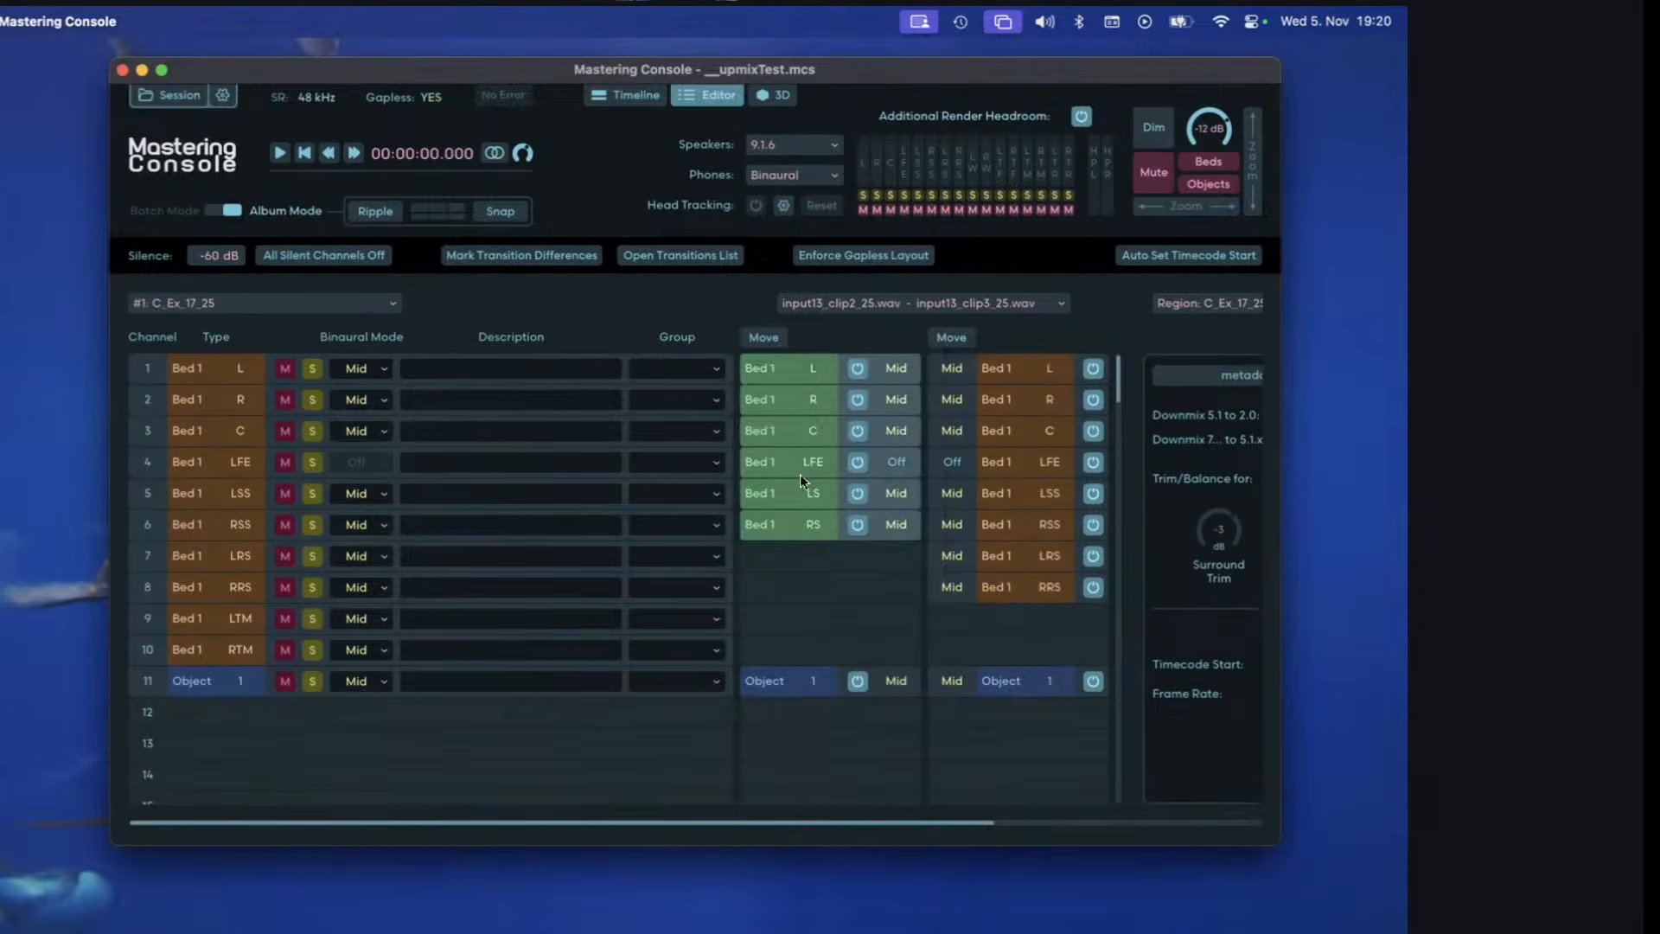
click(785, 337)
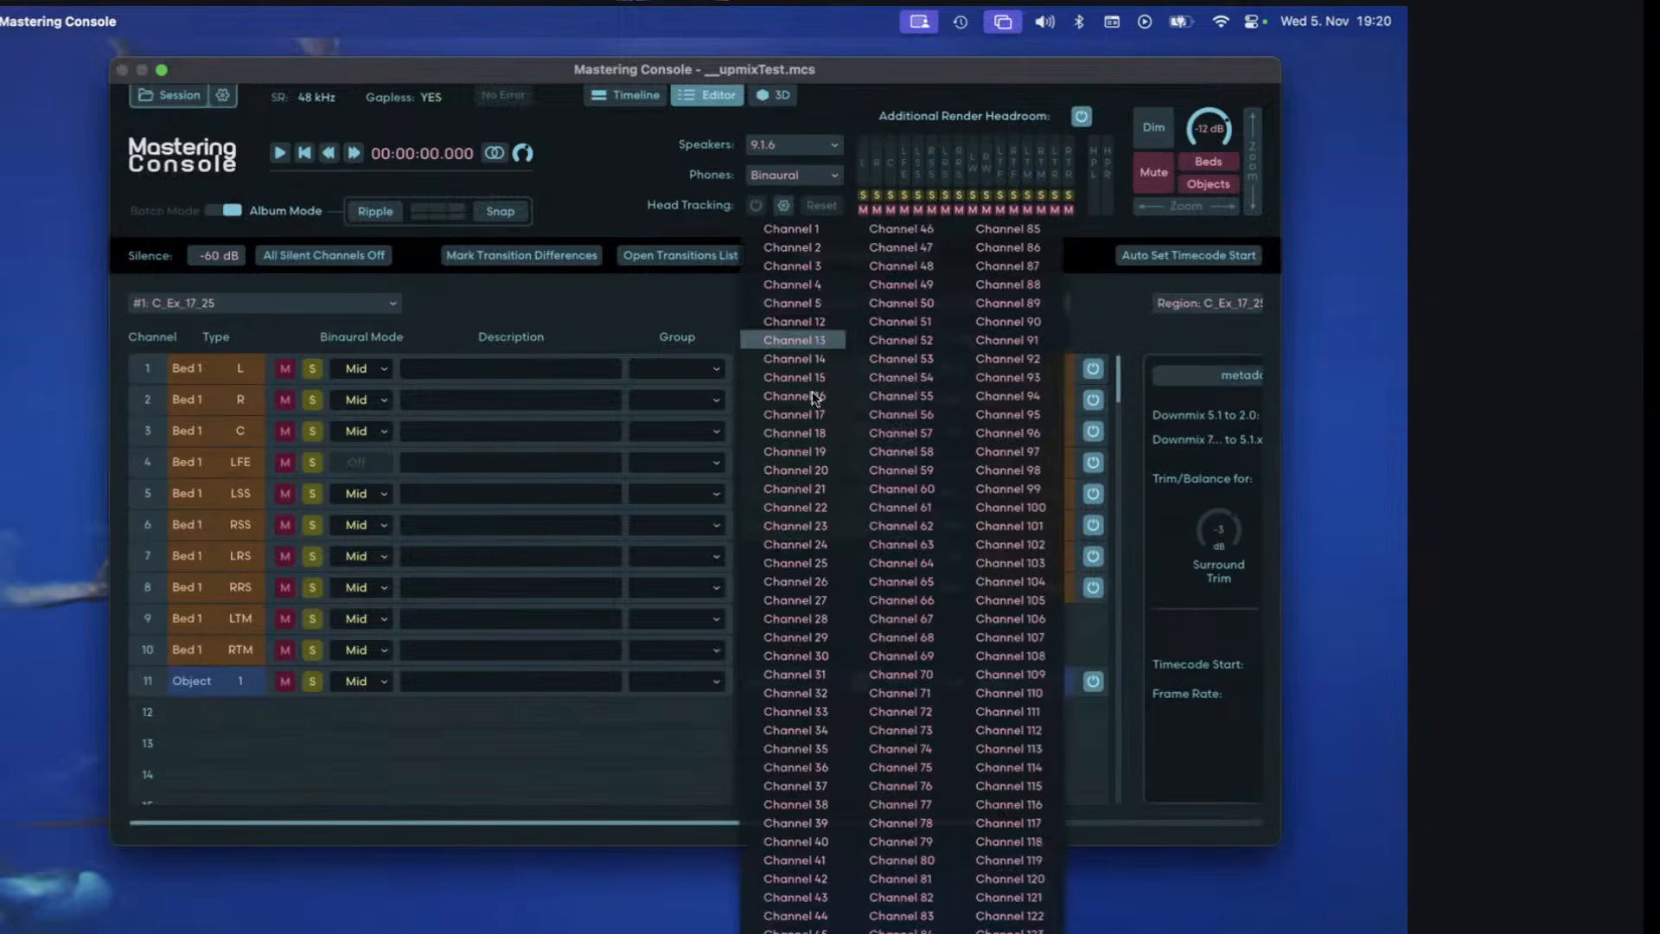
click(821, 248)
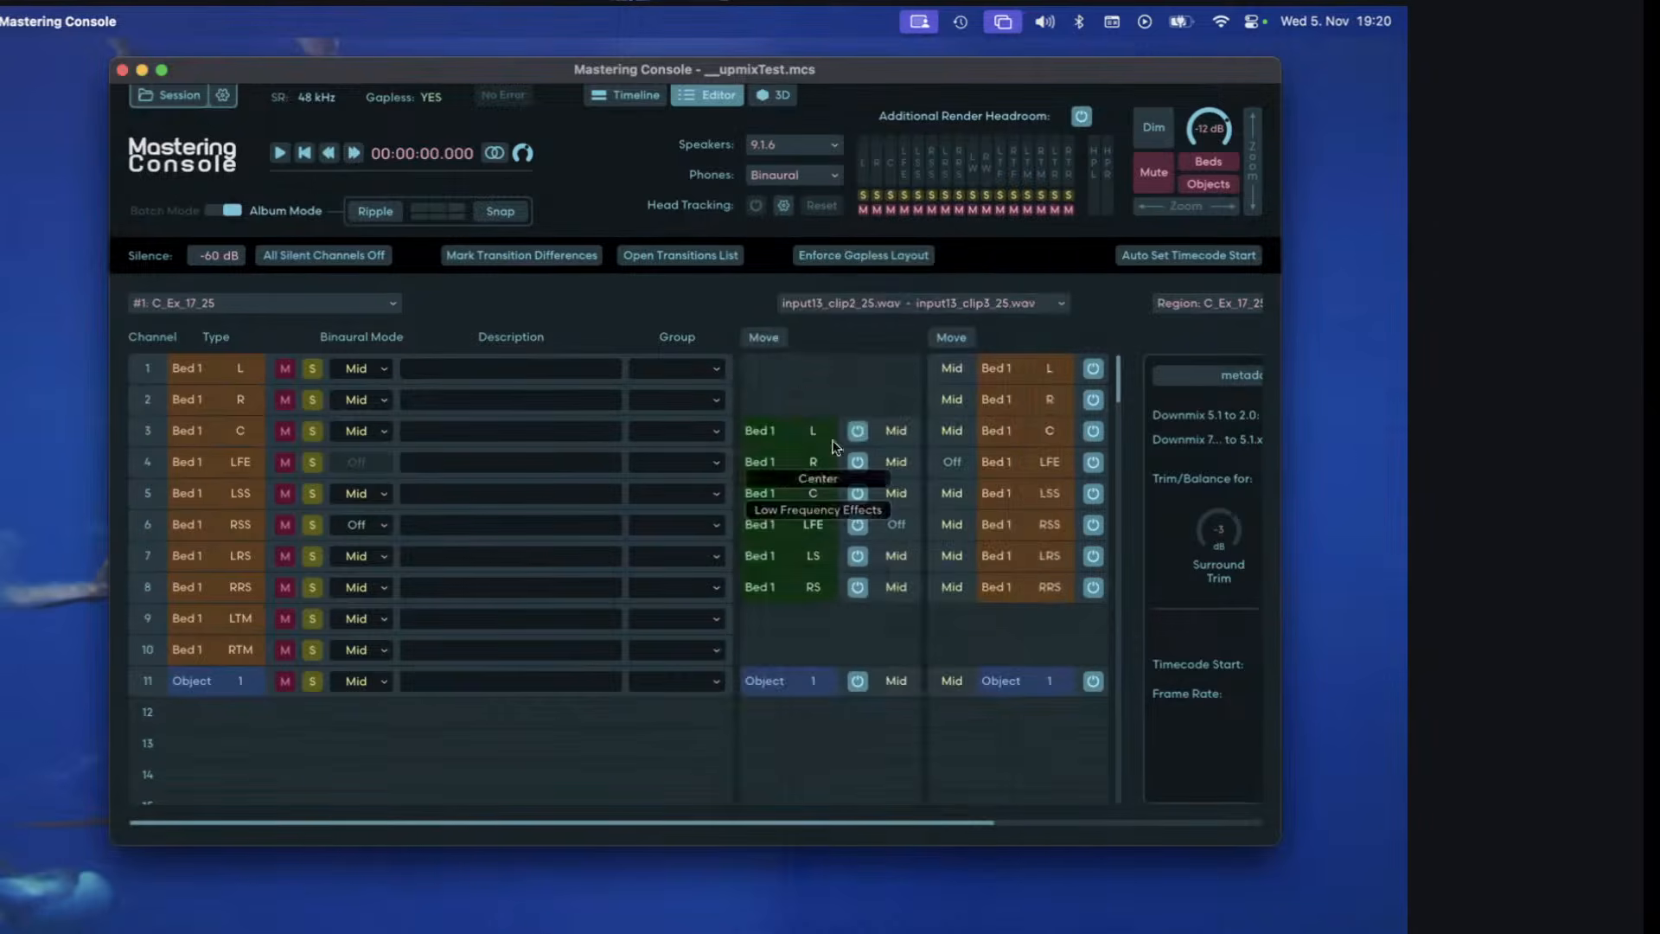
Move Bed 1 of input13_clip3_25.wav to start at channel 2.
click(1002, 369)
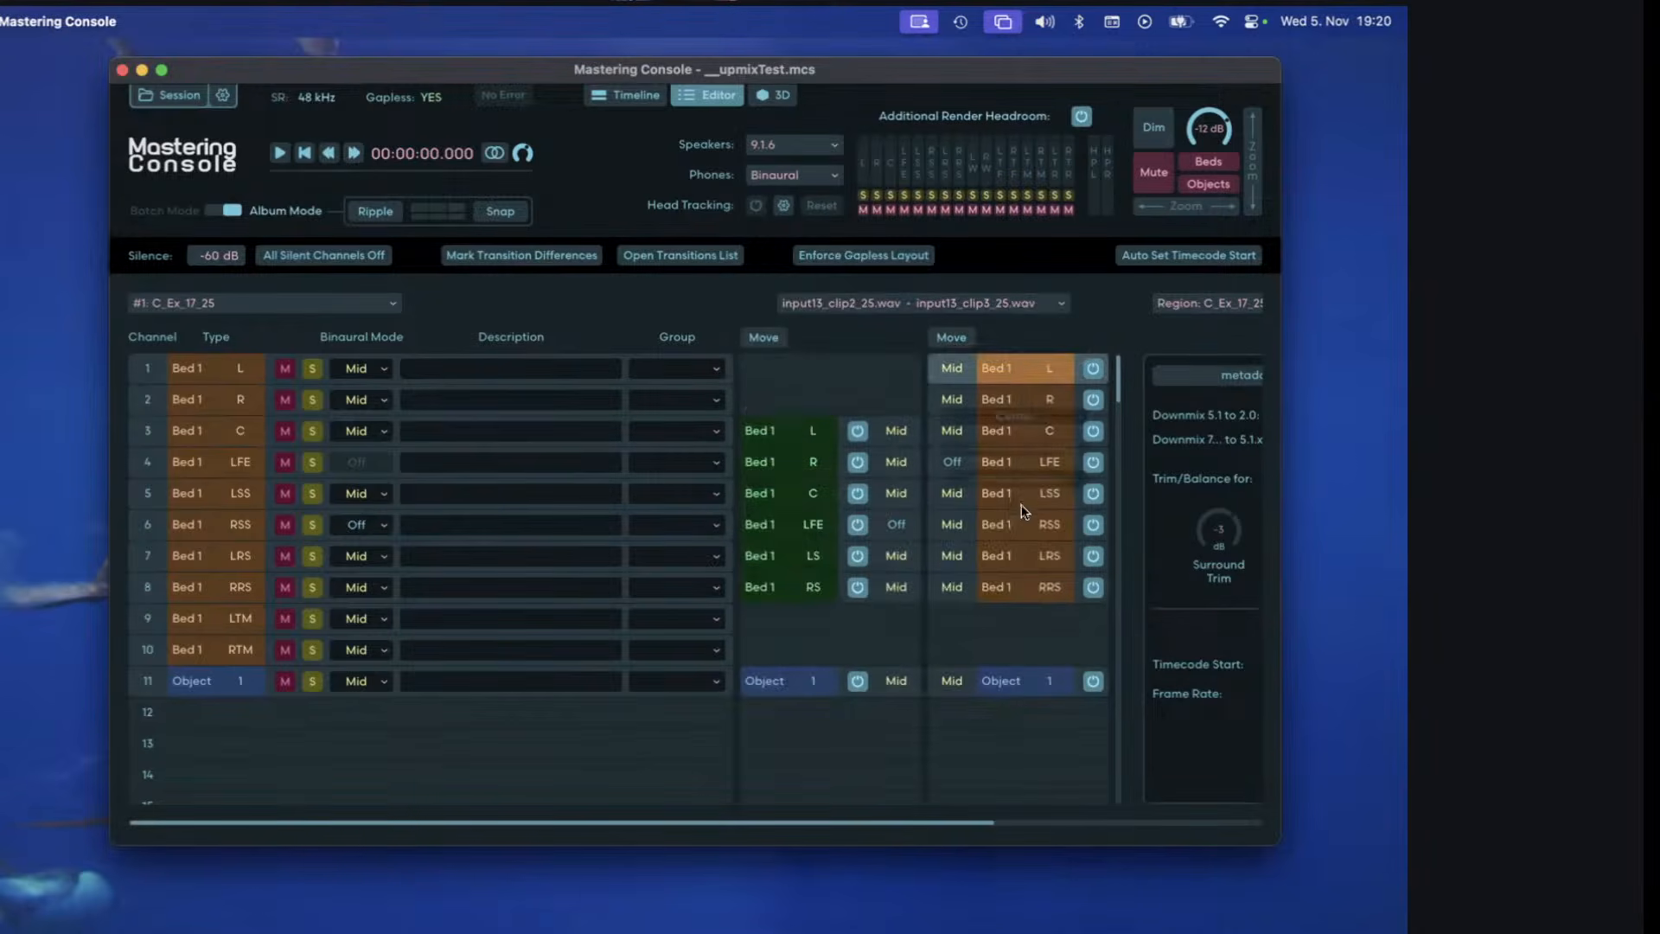
click(951, 336)
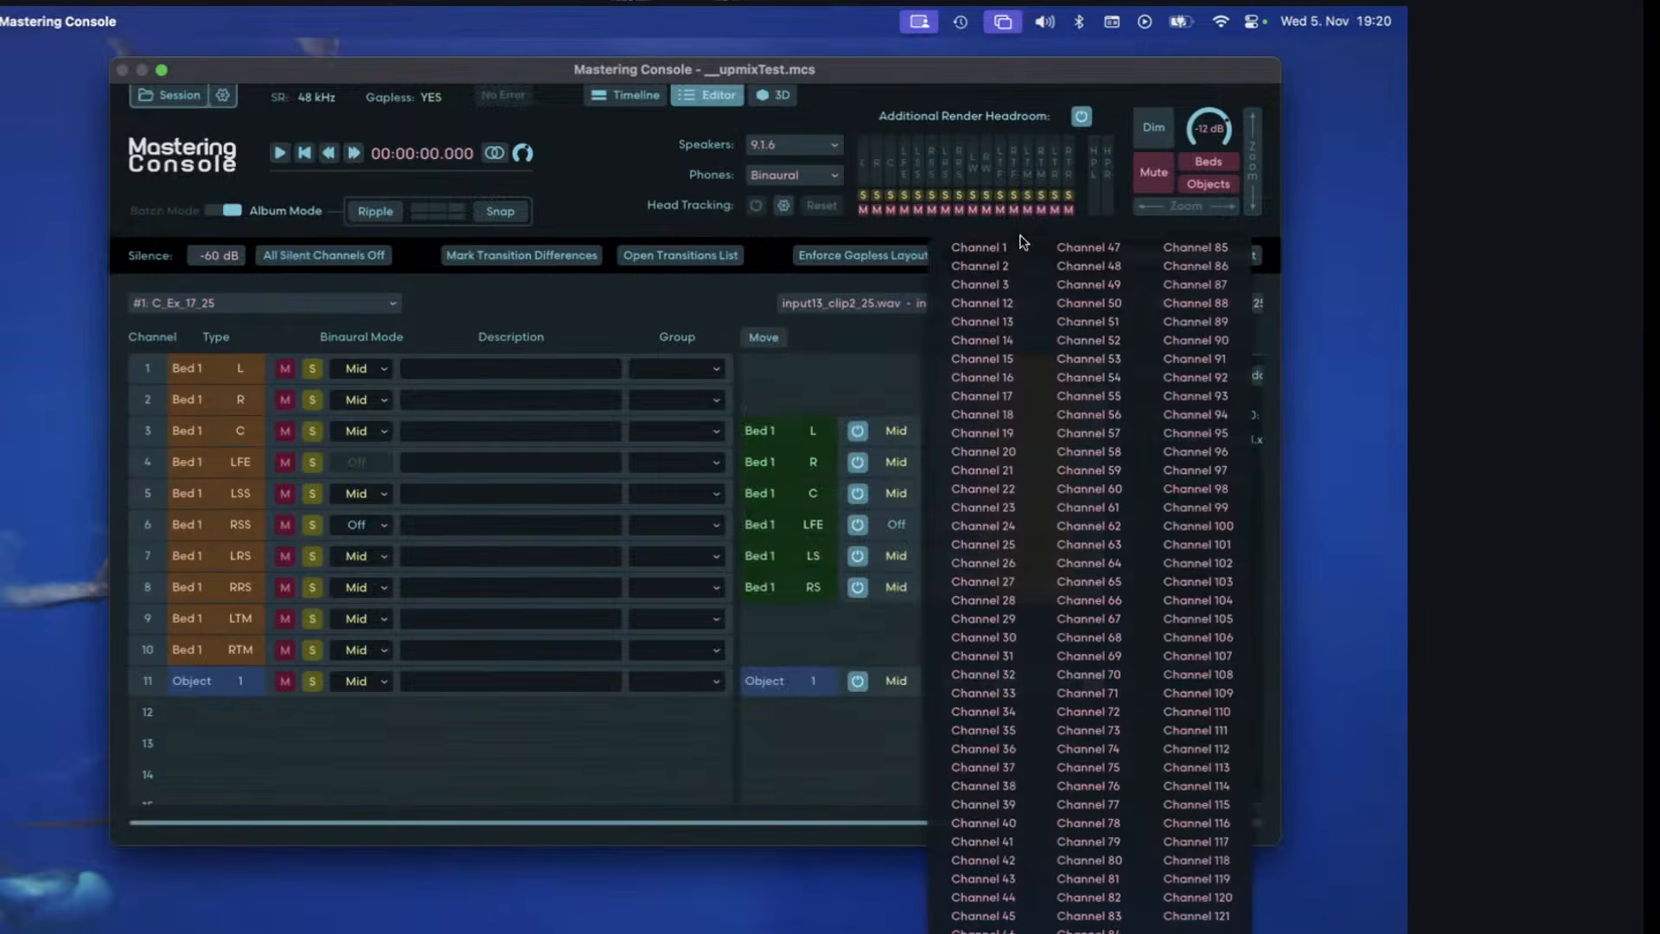
click(973, 260)
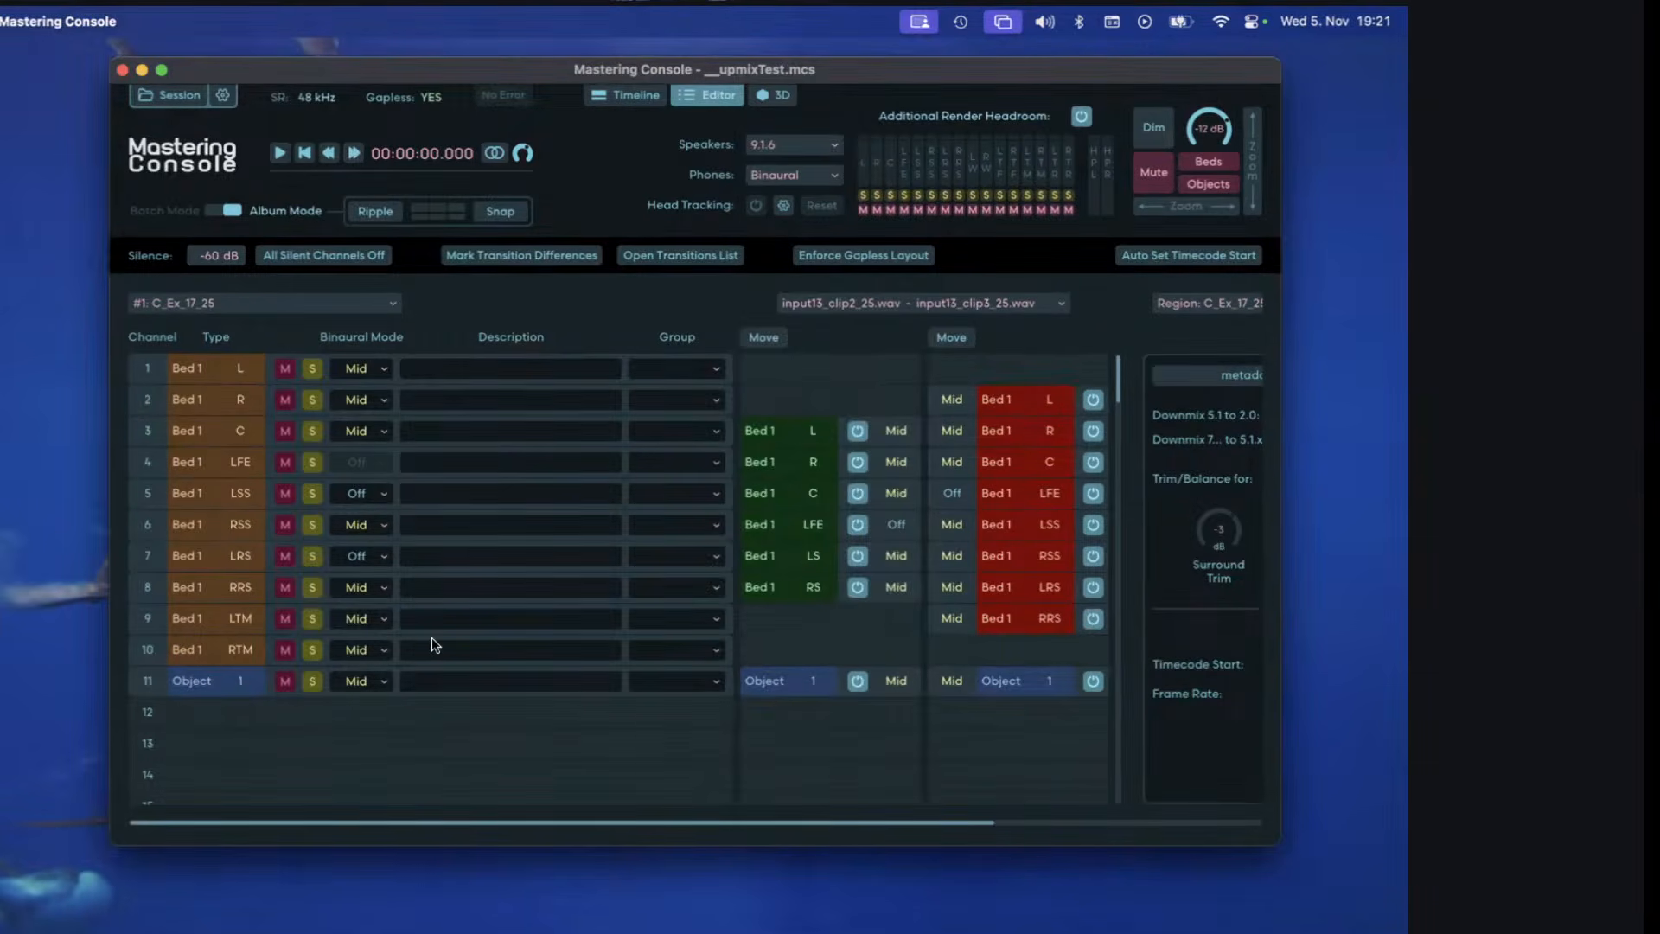
Enable upmixing for Bed 1 of input13_clip3_25.wav and check both clip transitions.
right_click(1034, 439)
click(1053, 474)
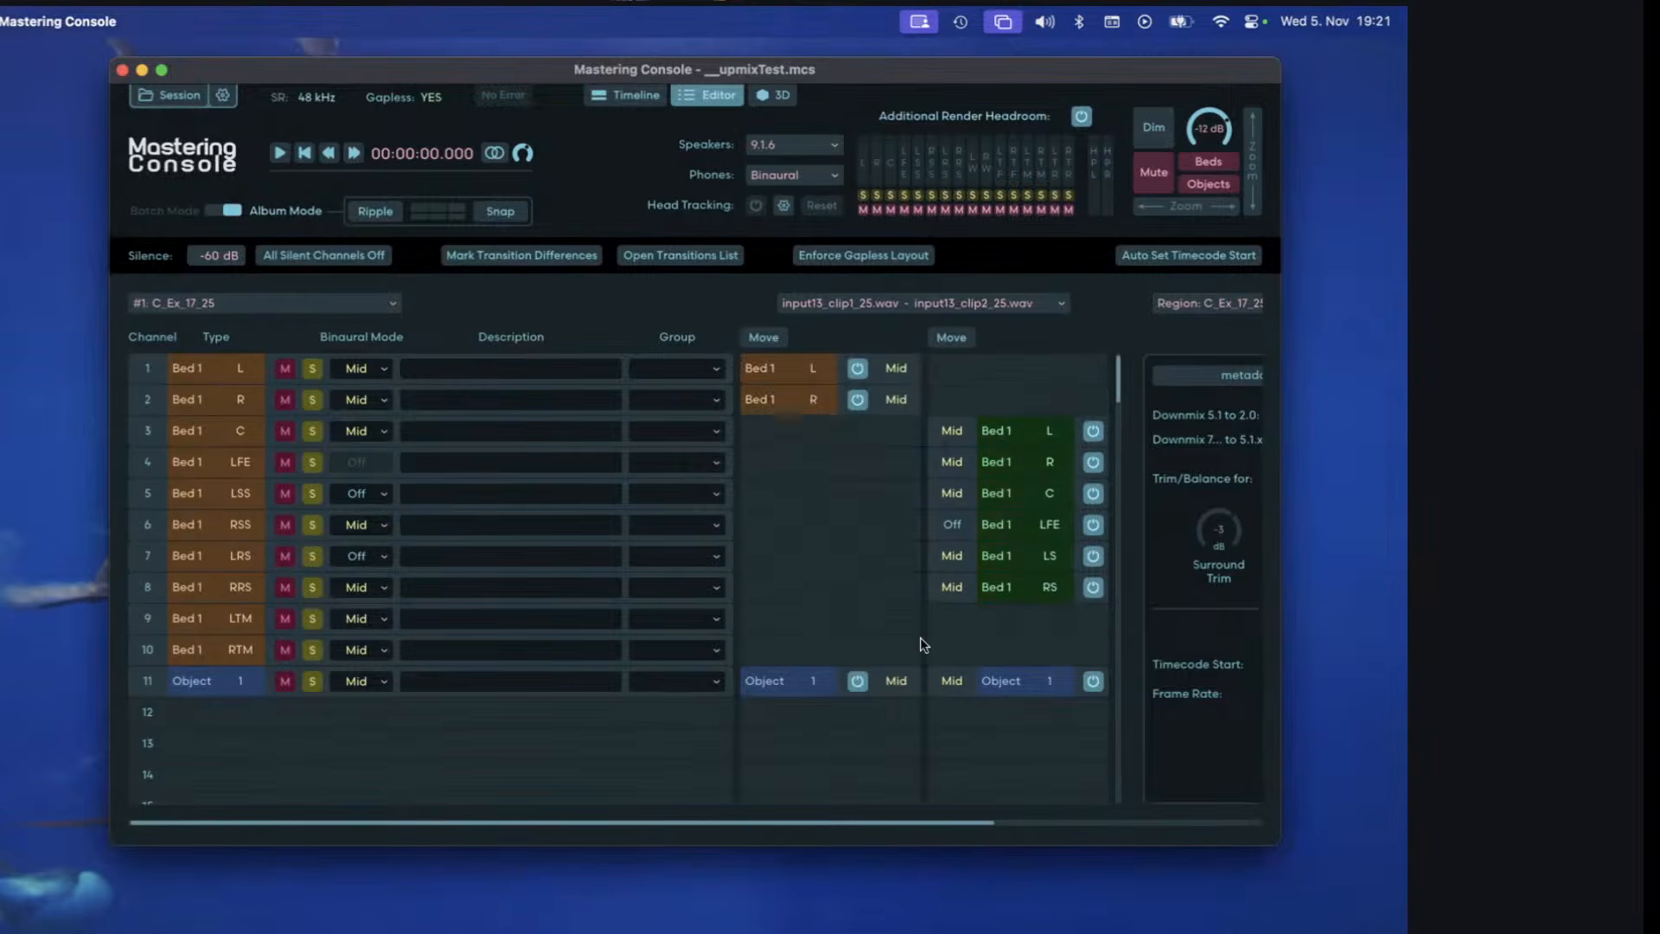
click(978, 305)
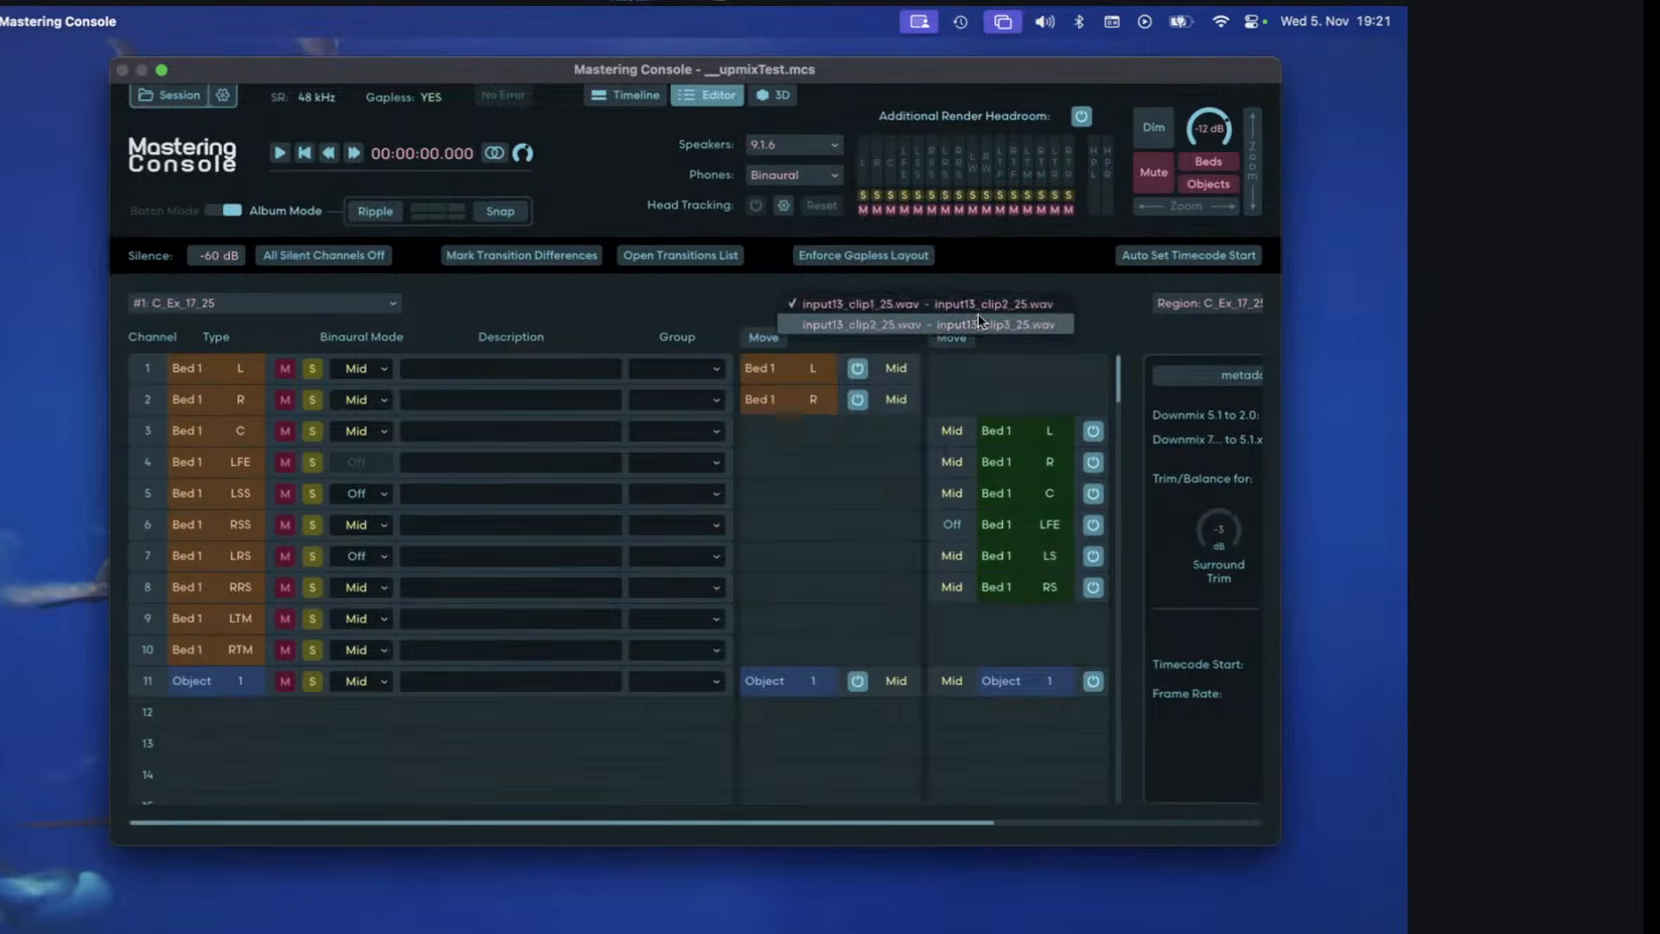
click(979, 325)
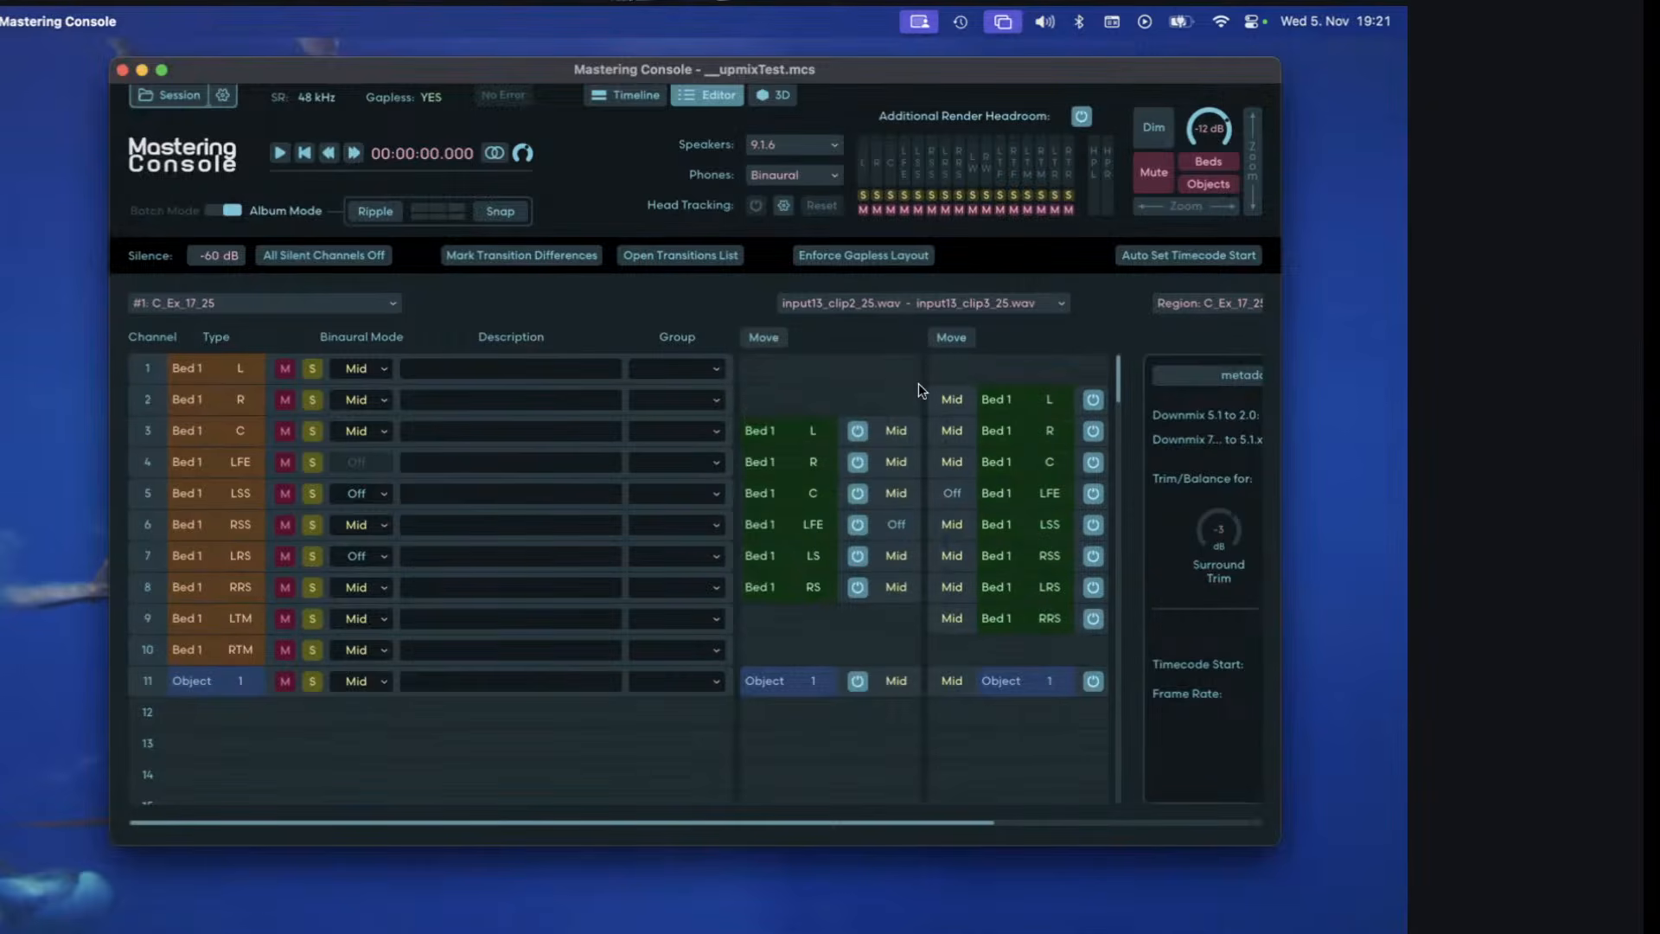
Quit and reopen Mastering Console, then load the recent session xfade2.mcs.
click(601, 98)
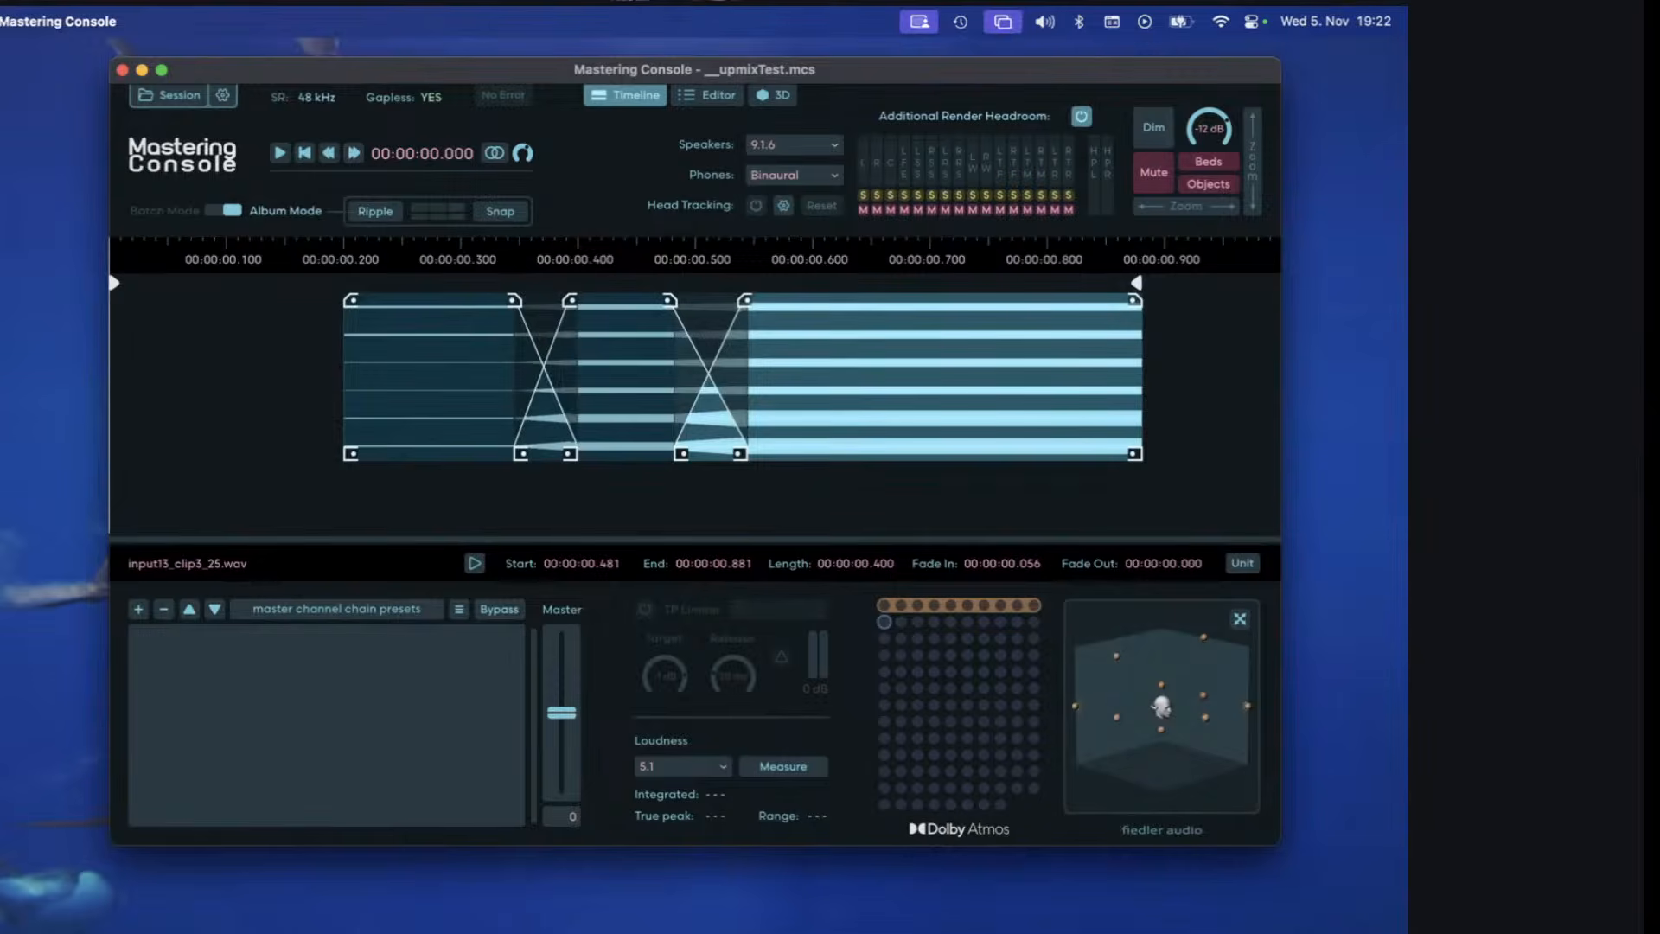
drag(132, 78, 123, 78)
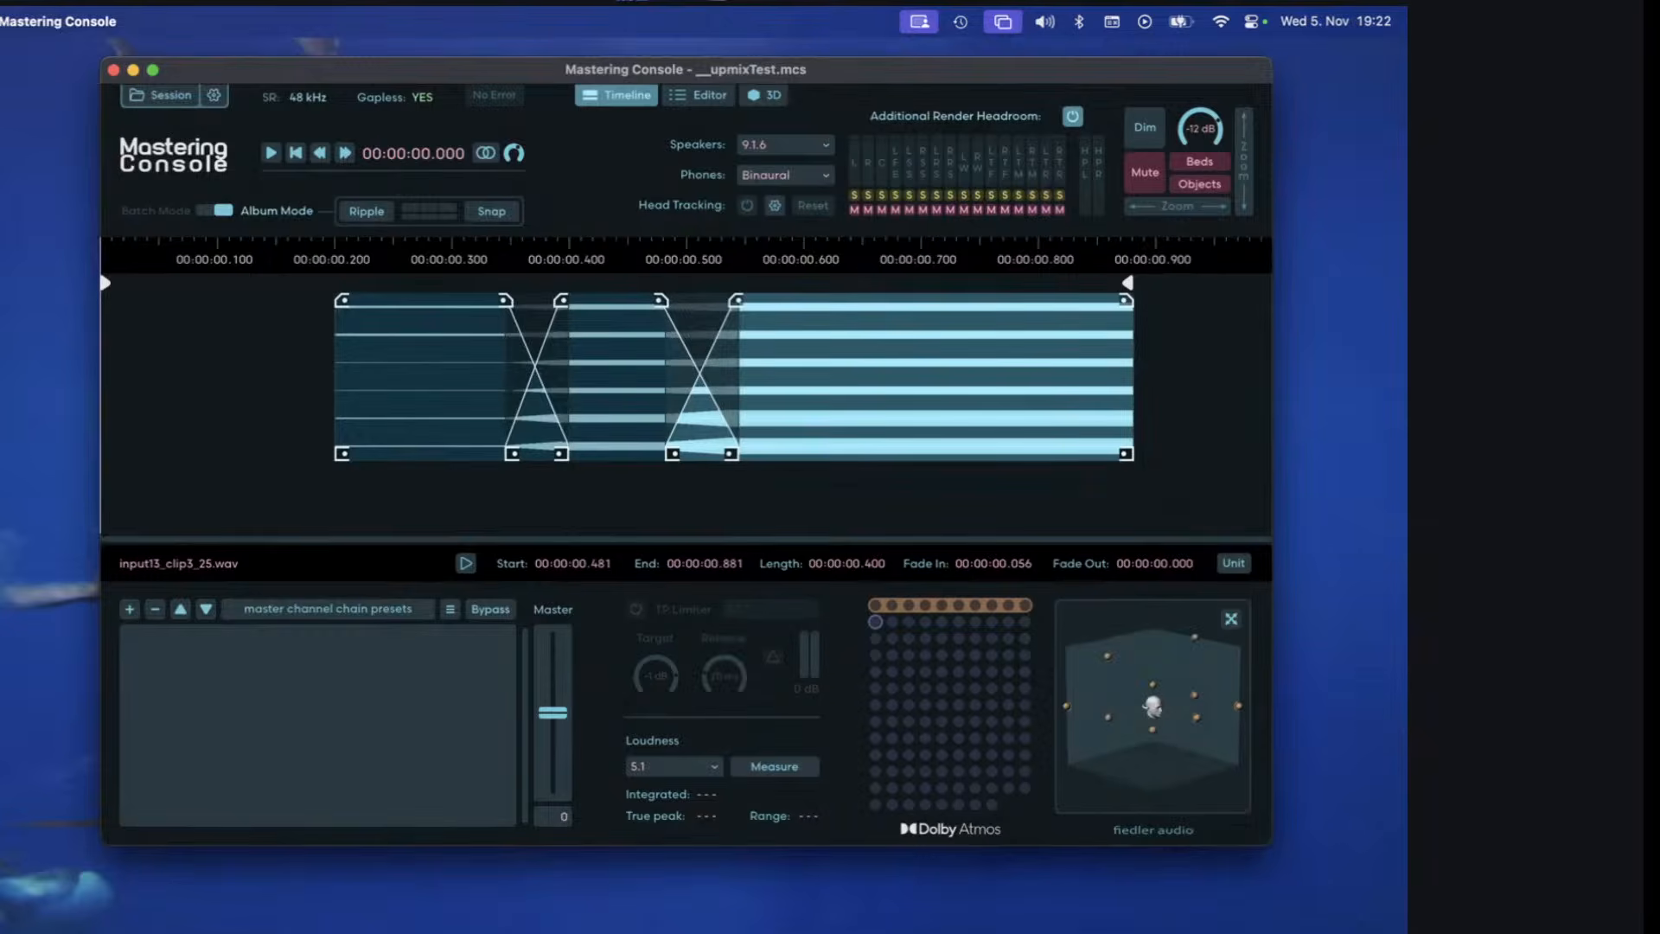
key(super+q)
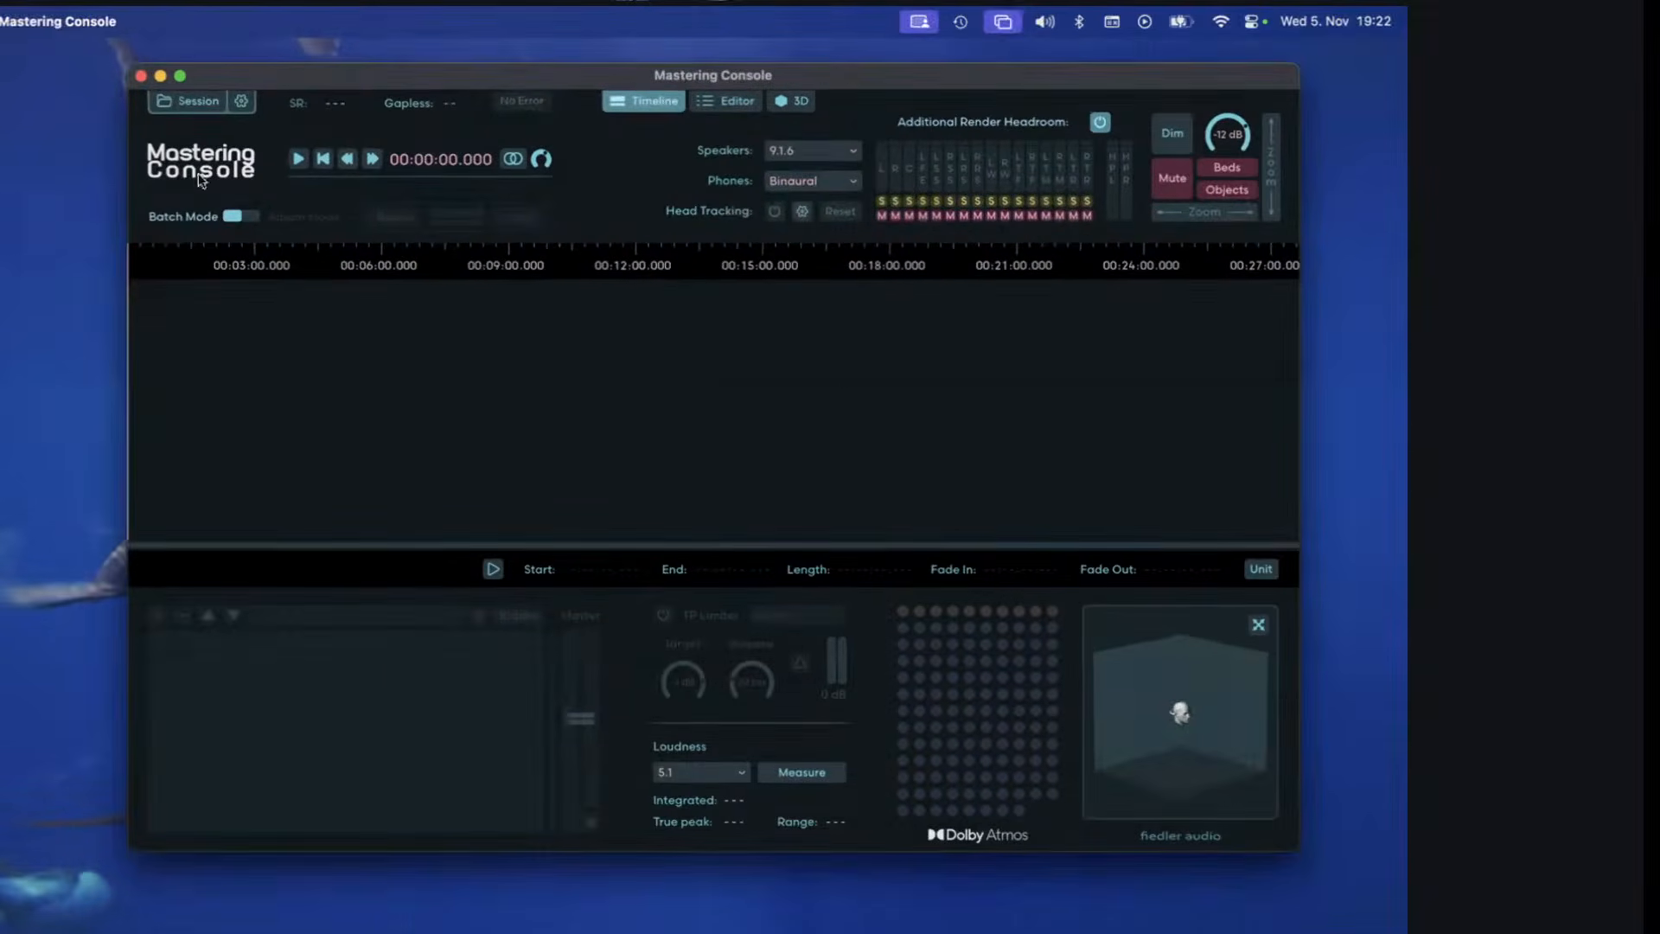
click(199, 105)
click(215, 159)
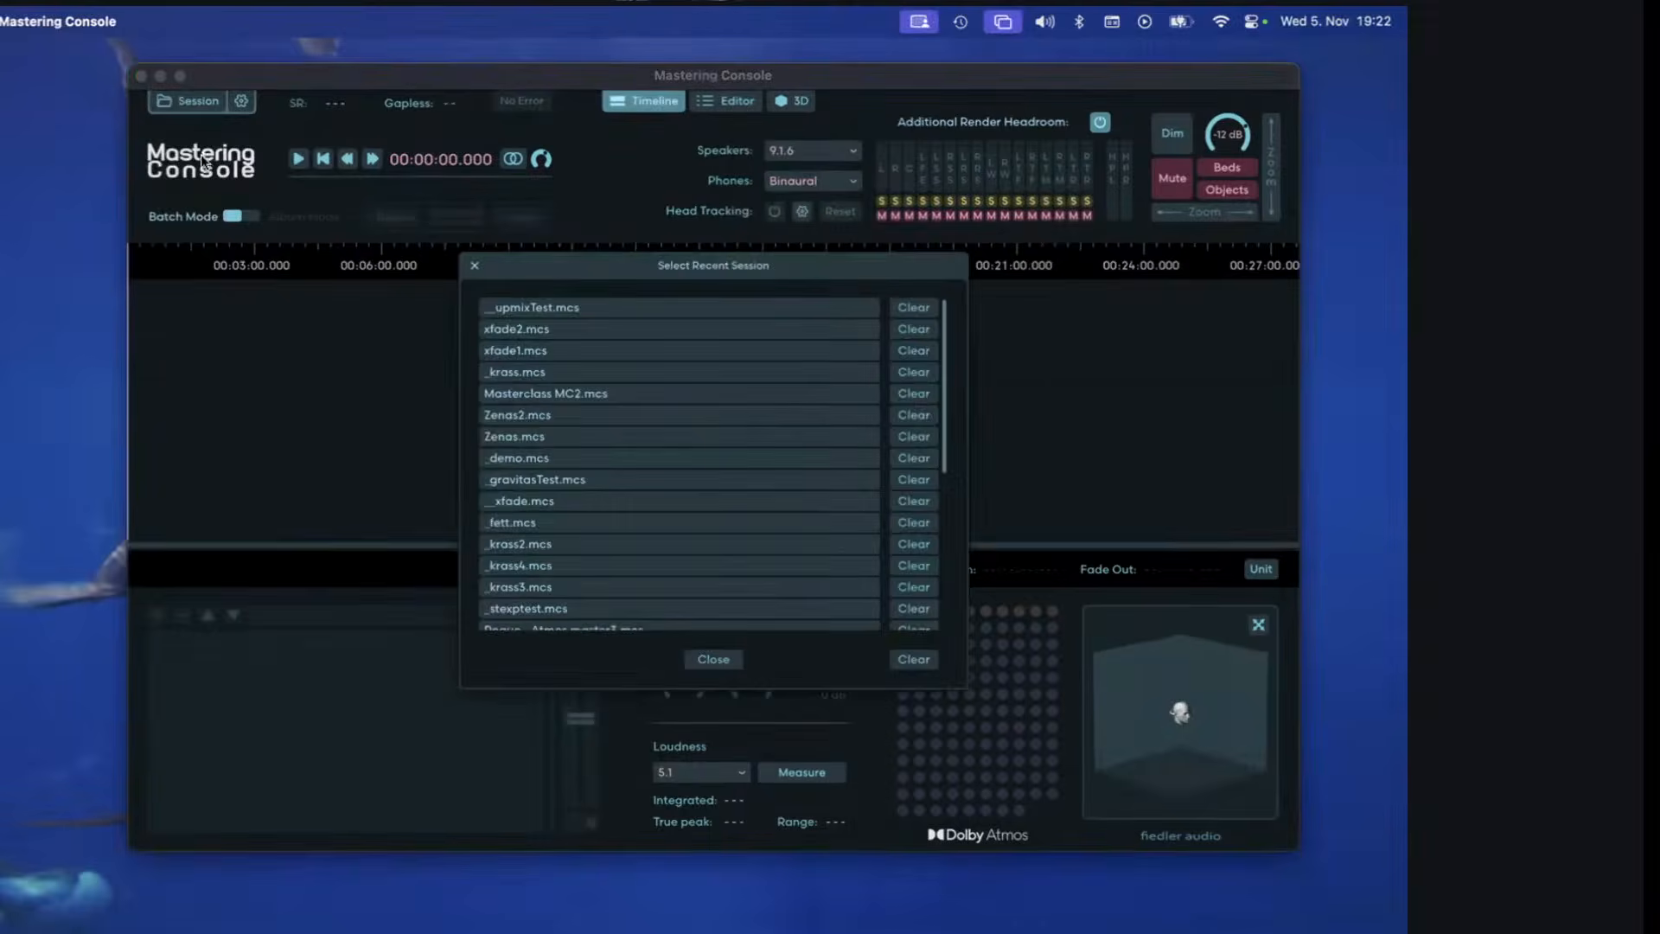
click(589, 334)
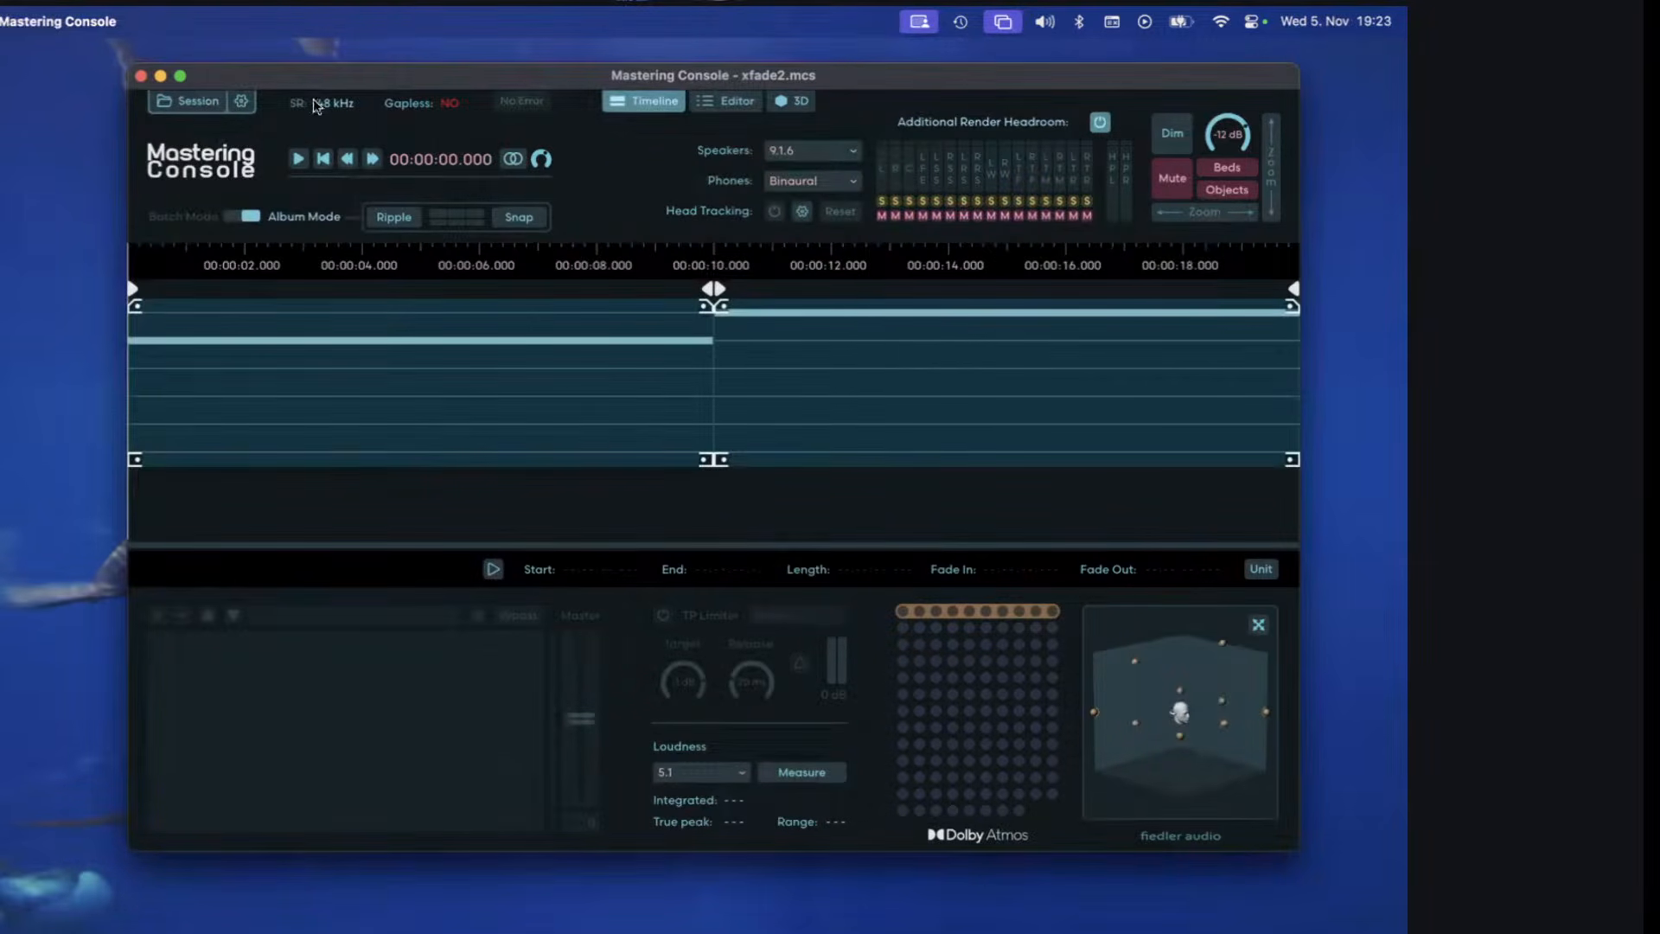
Merge the _objectLeft region into the preceding _objectInBedRight region so both clips share one region.
click(721, 100)
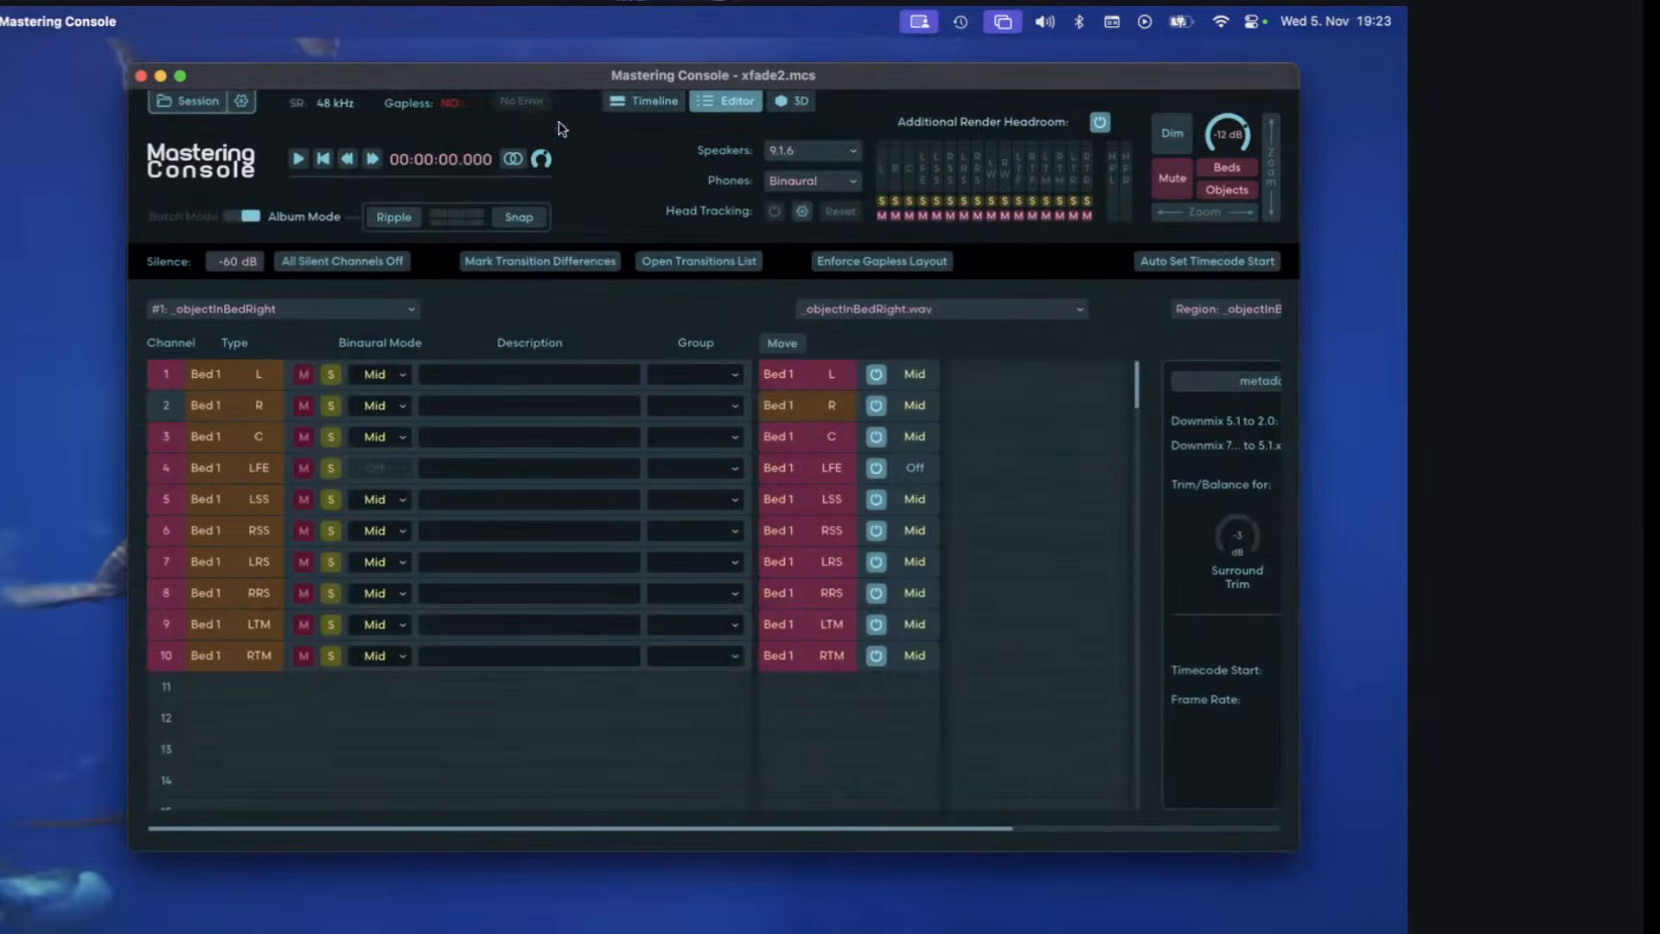
click(645, 101)
right_click(766, 292)
click(789, 363)
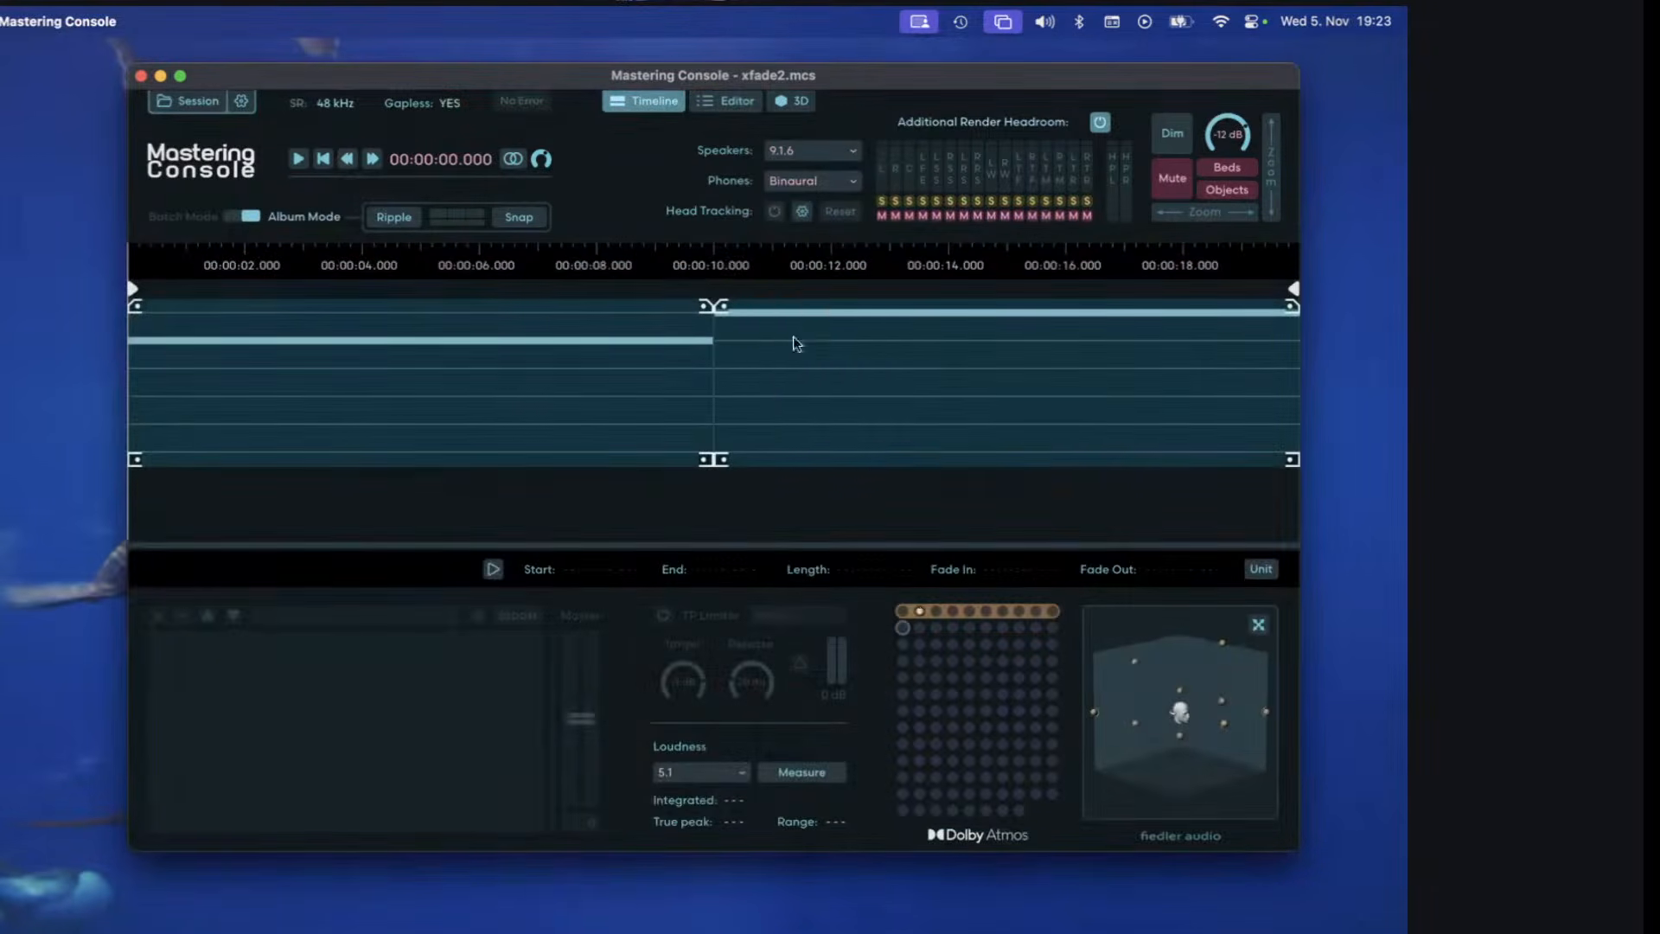
Examine the channel assignments at the transition from _objectInBedRight.wav to _objectLeft.wav, selecting the region's bed channels 5 to 9.
click(726, 101)
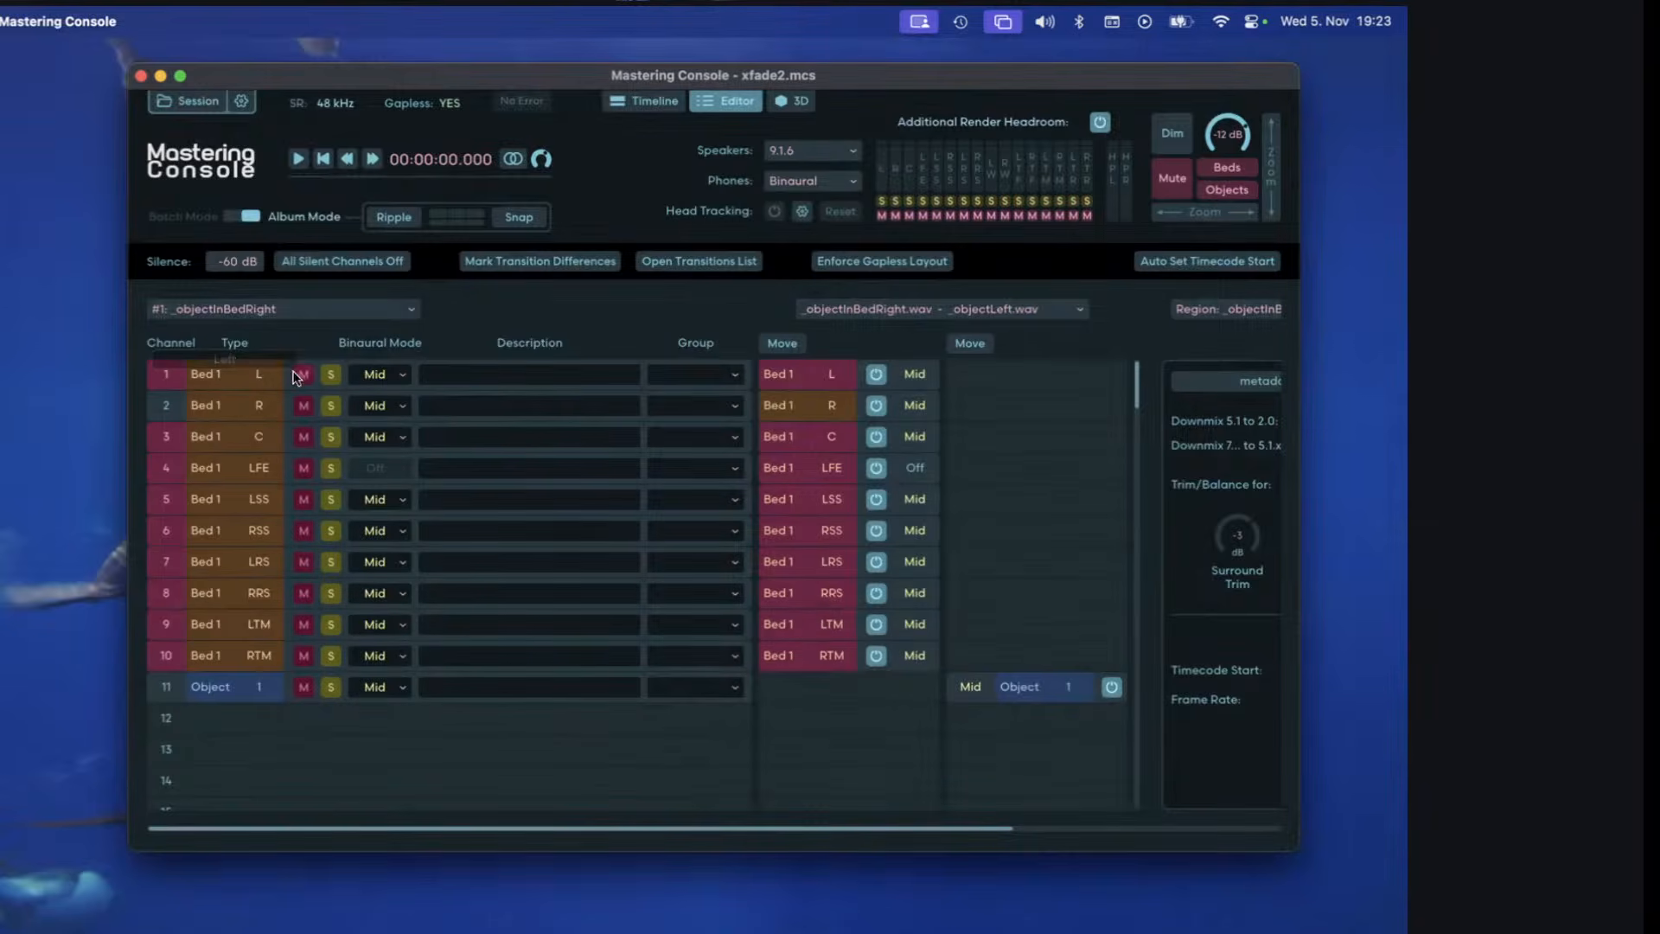
click(230, 501)
shift+click(220, 623)
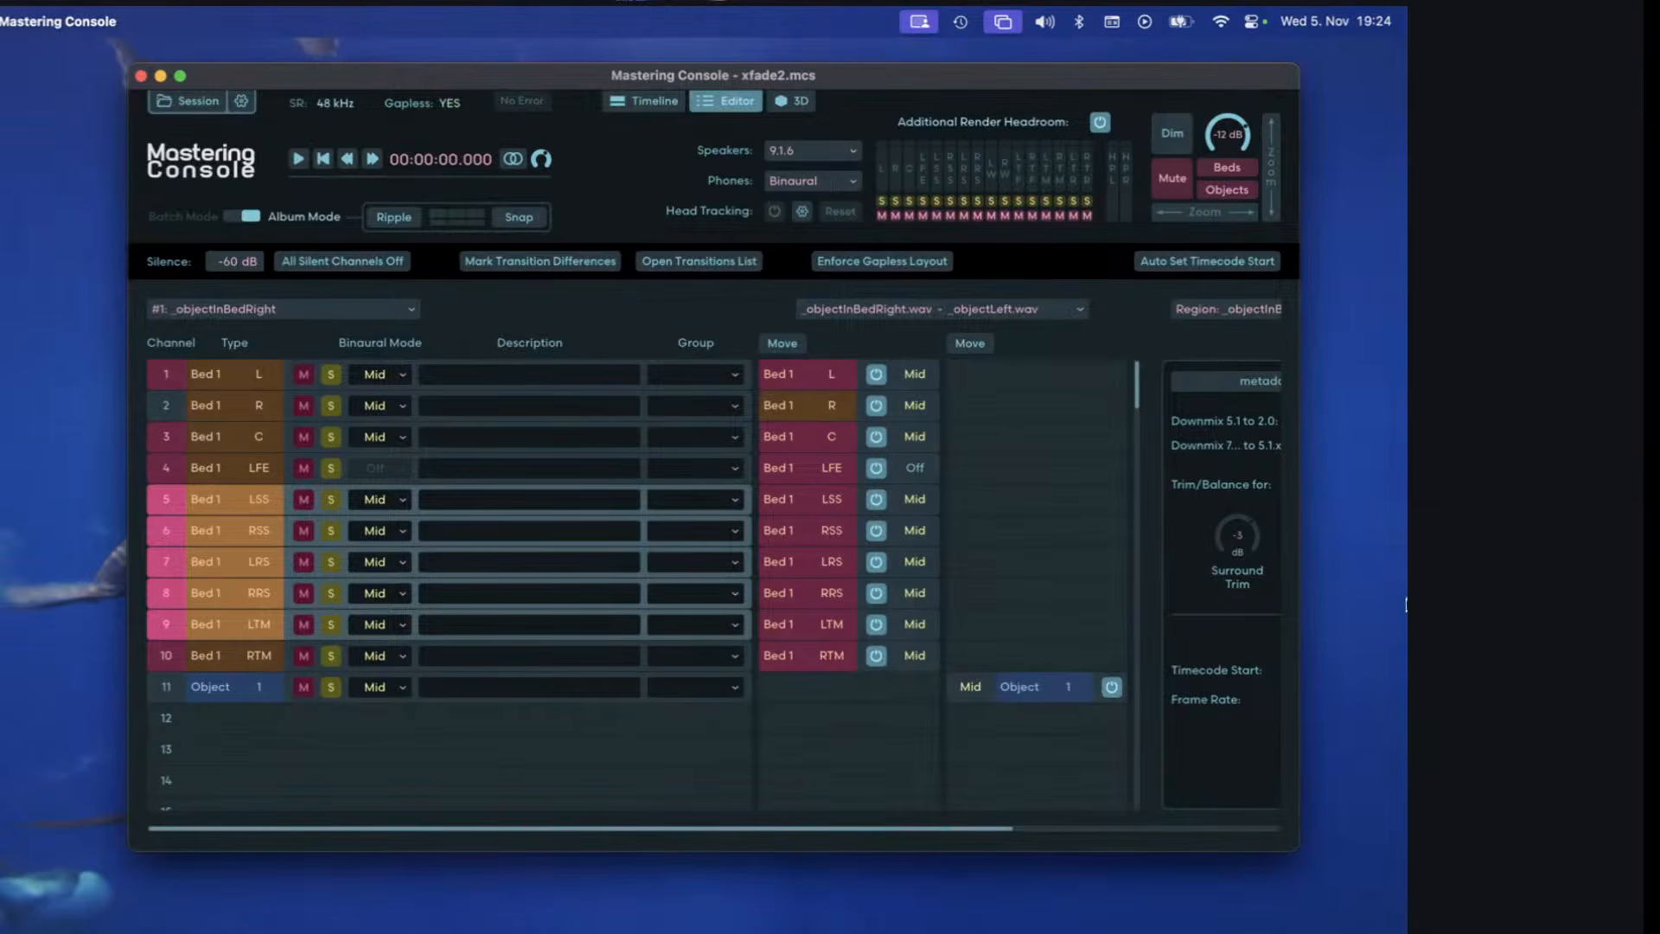
Move _objectLeft.wav to start at about 5.916 s and crossfade it with _objectInBedRight.wav, using a fade-in of about 4.166 s and fade-out of about 4.083 s.
click(650, 100)
drag(986, 387, 733, 385)
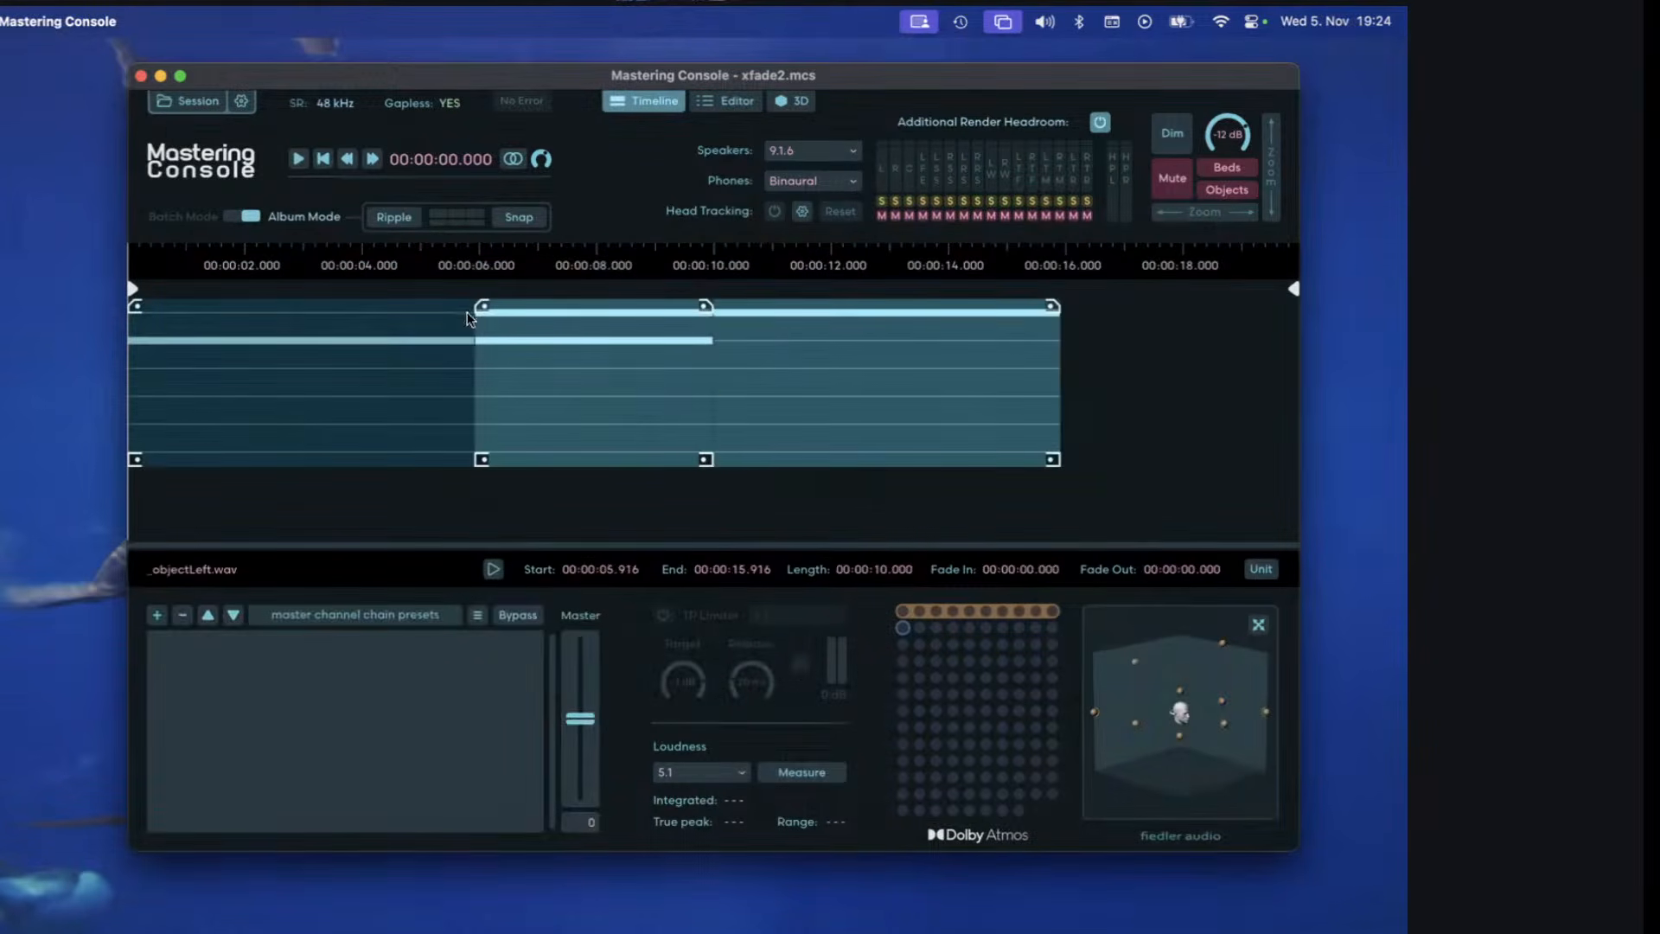
mouse_move(482, 306)
mouse_down()
mouse_move(739, 356)
mouse_move(763, 306)
mouse_move(454, 296)
mouse_up()
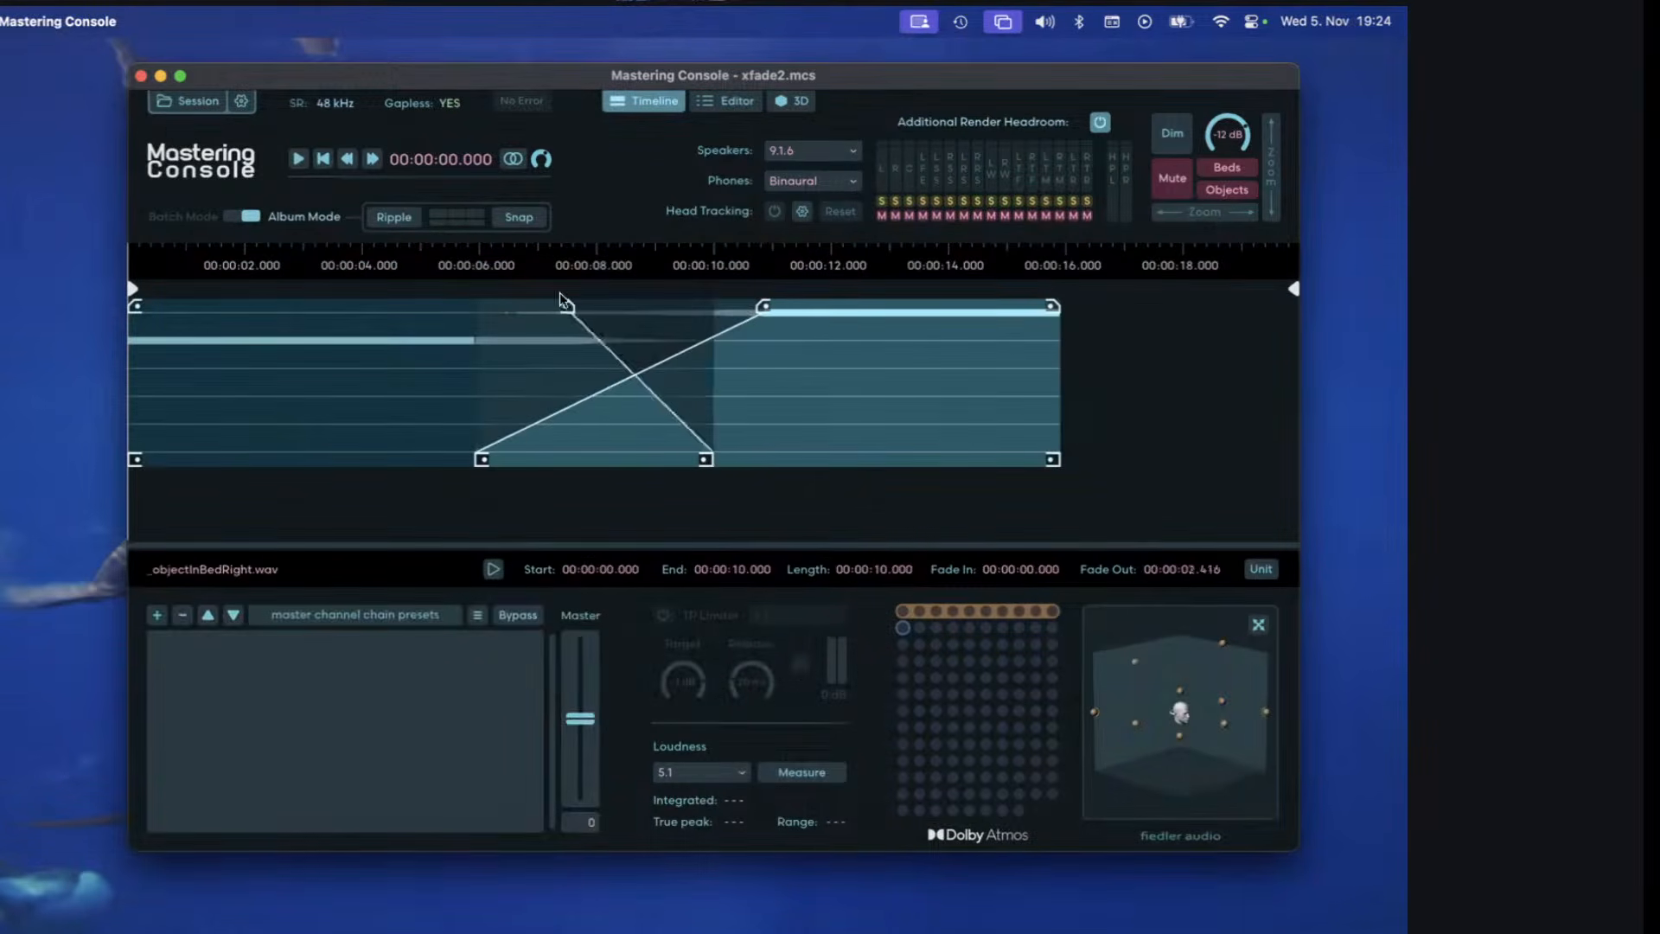
click(865, 318)
drag(763, 306, 722, 337)
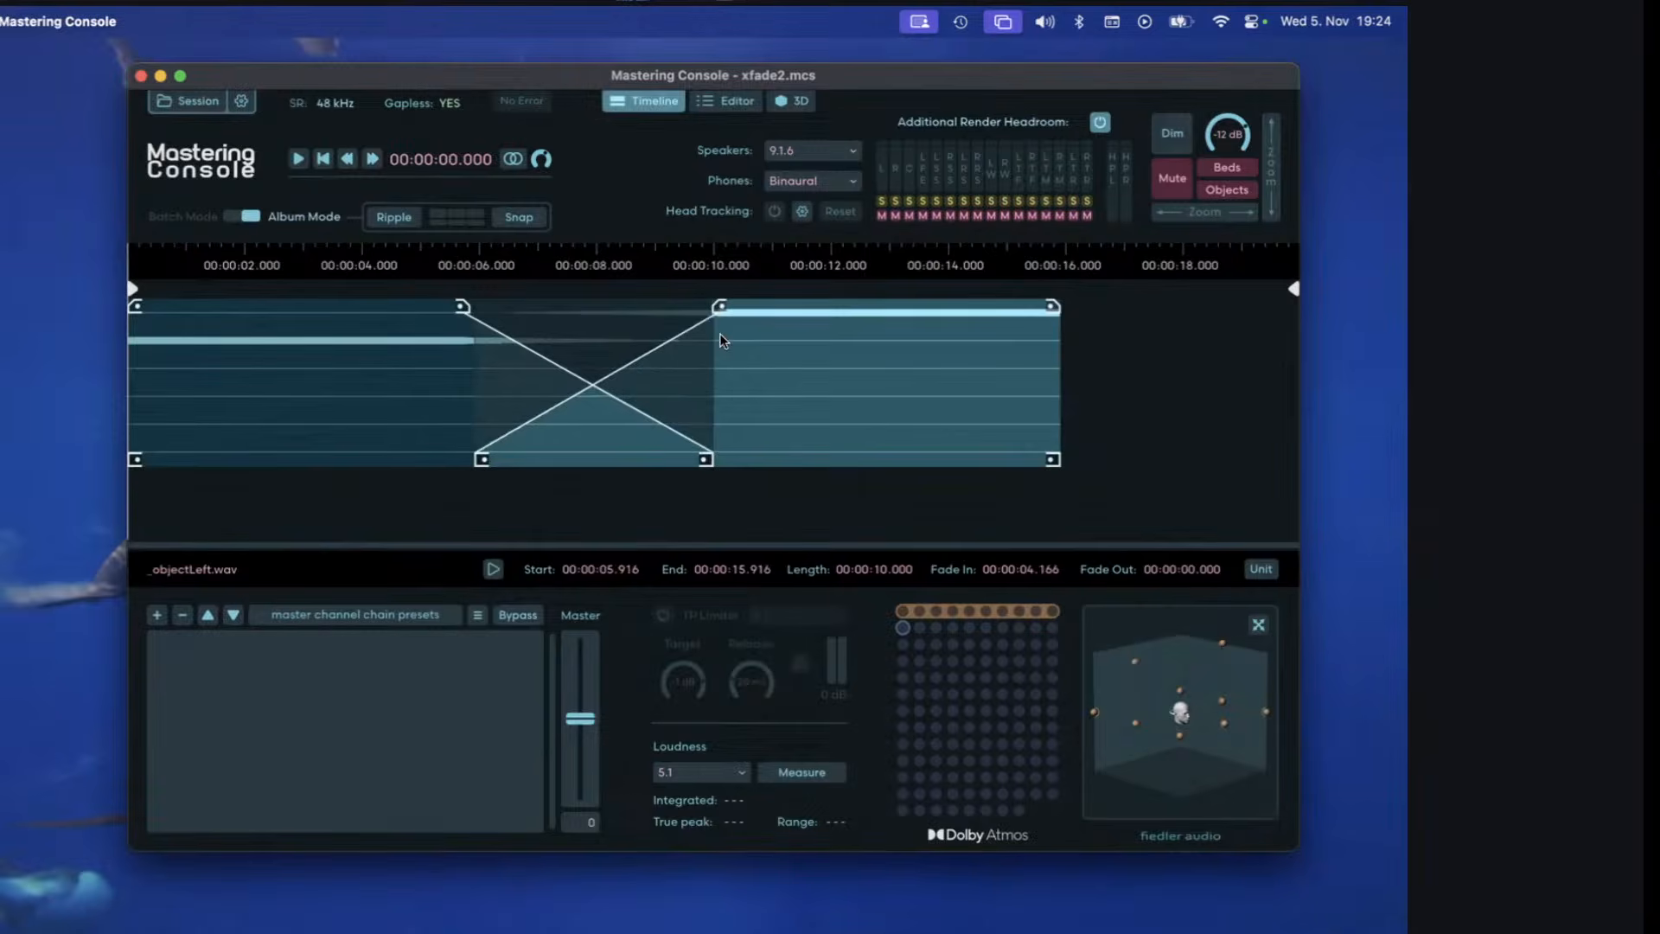
mouse_move(463, 306)
mouse_down()
mouse_move(627, 308)
mouse_move(471, 308)
mouse_up()
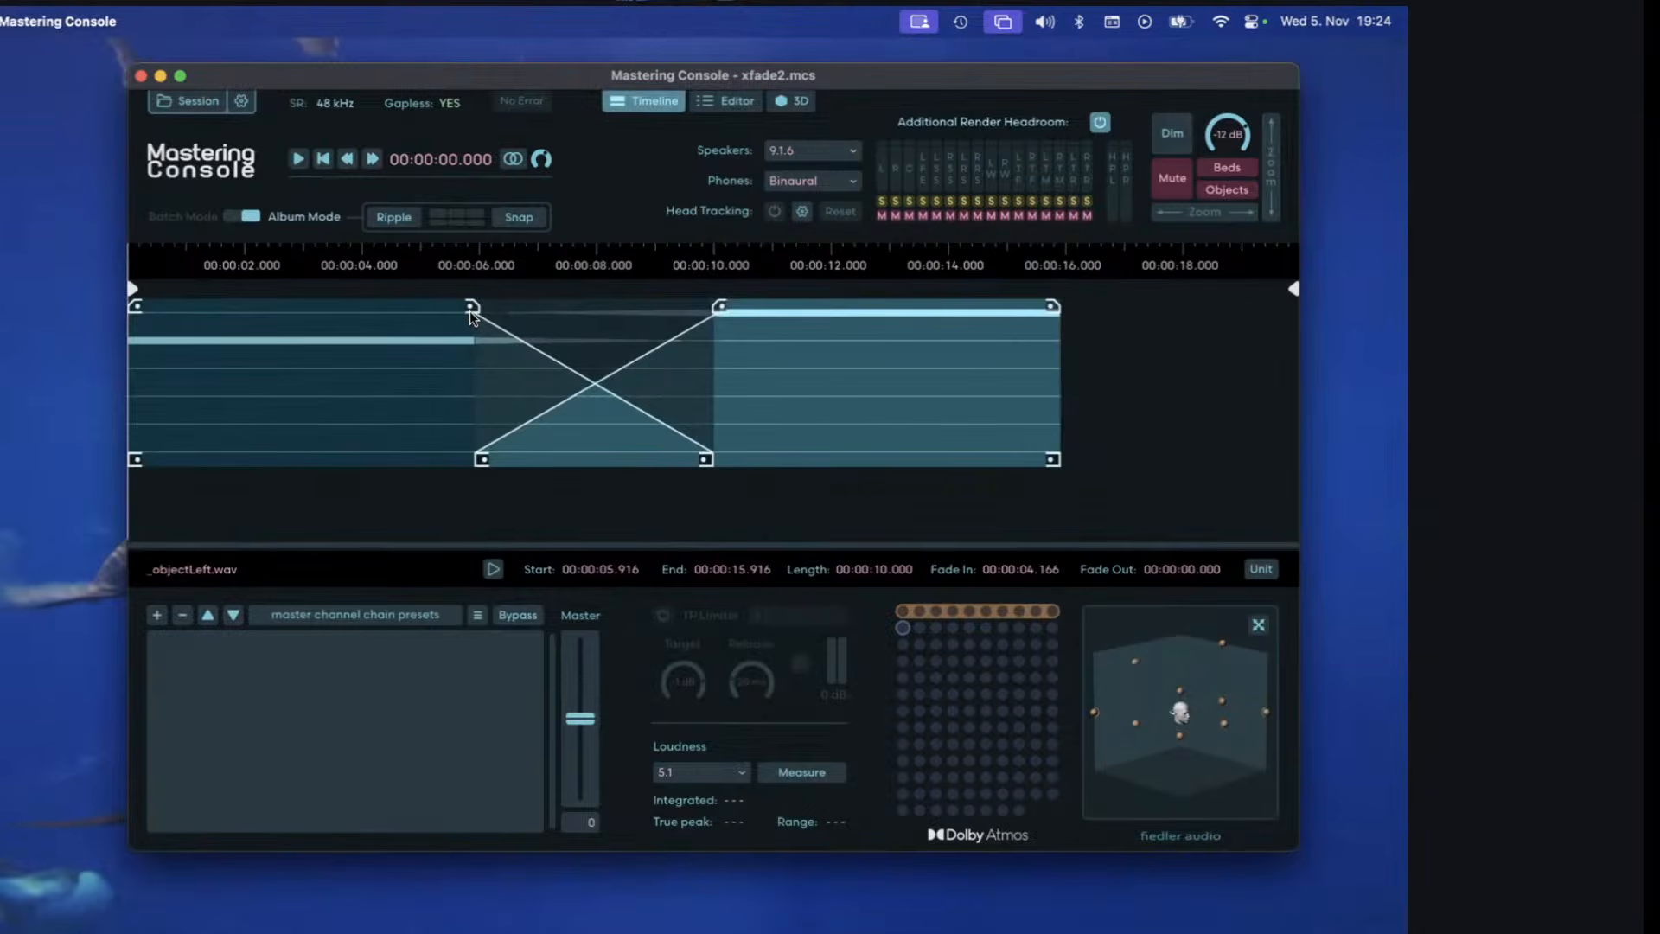
Bend the fade-out of _objectInBedRight.wav slightly and give the fade-in of _objectLeft.wav a slow-starting, downward-bowed curve.
mouse_move(473, 310)
mouse_down()
mouse_move(466, 226)
mouse_move(460, 471)
mouse_move(466, 298)
mouse_move(463, 403)
mouse_move(470, 340)
mouse_up()
click(852, 357)
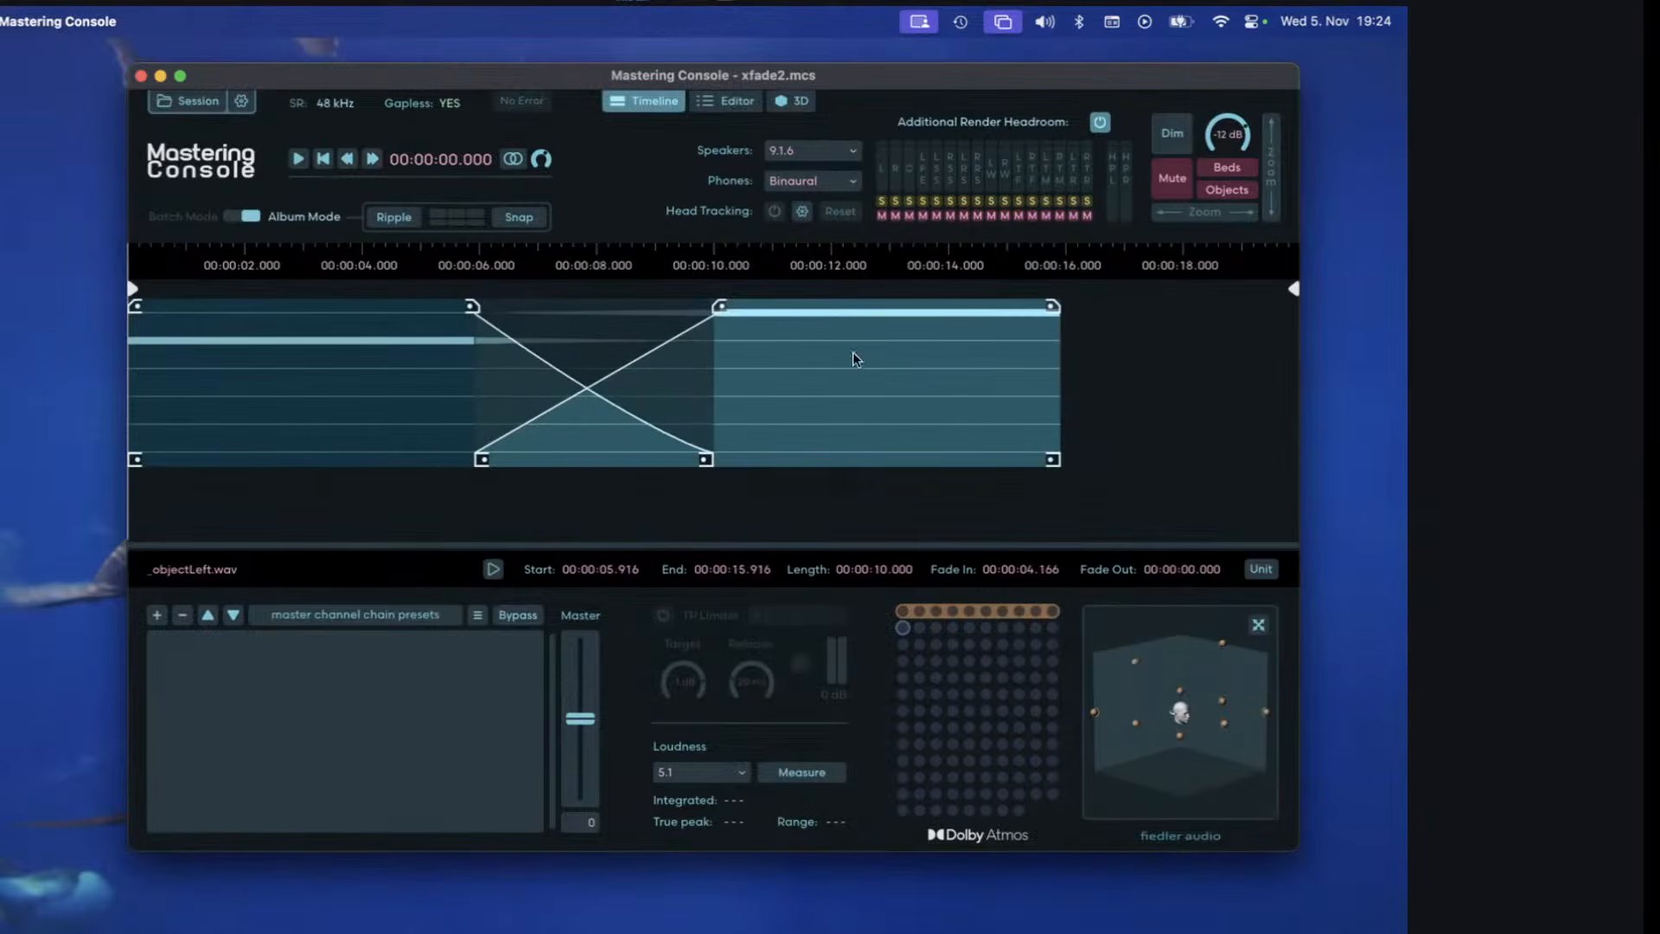
drag(722, 311, 641, 386)
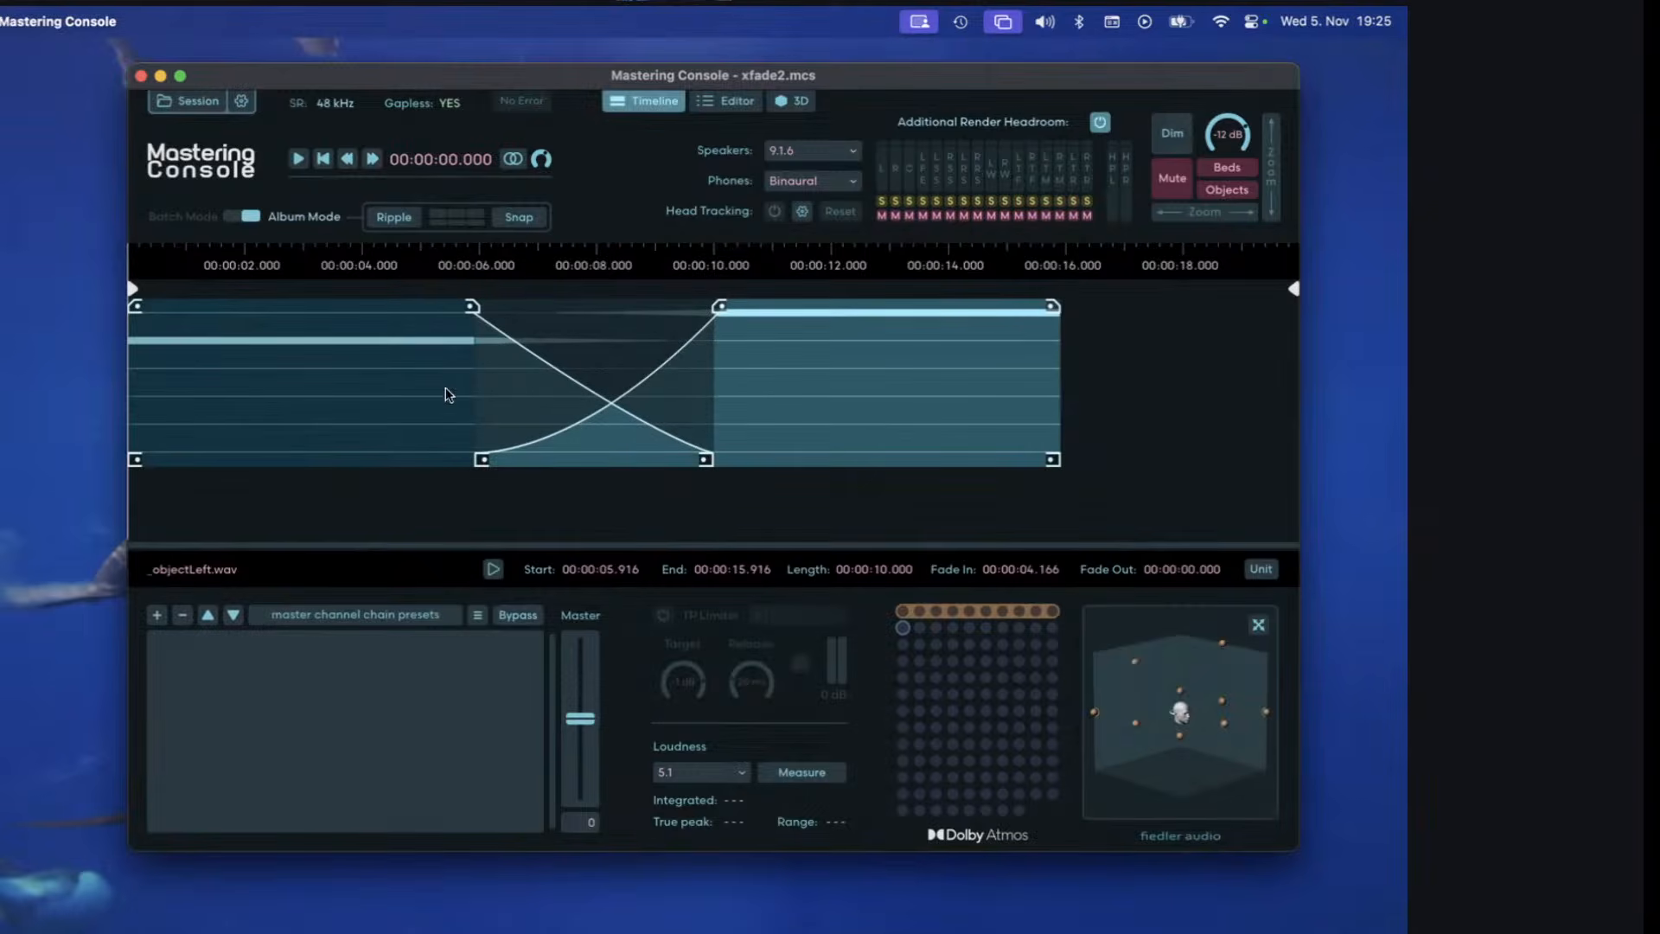
Try different fade-out shapes for _objectInBedRight.wav, ending with an S-curve that starts and finishes gently.
drag(481, 313, 470, 363)
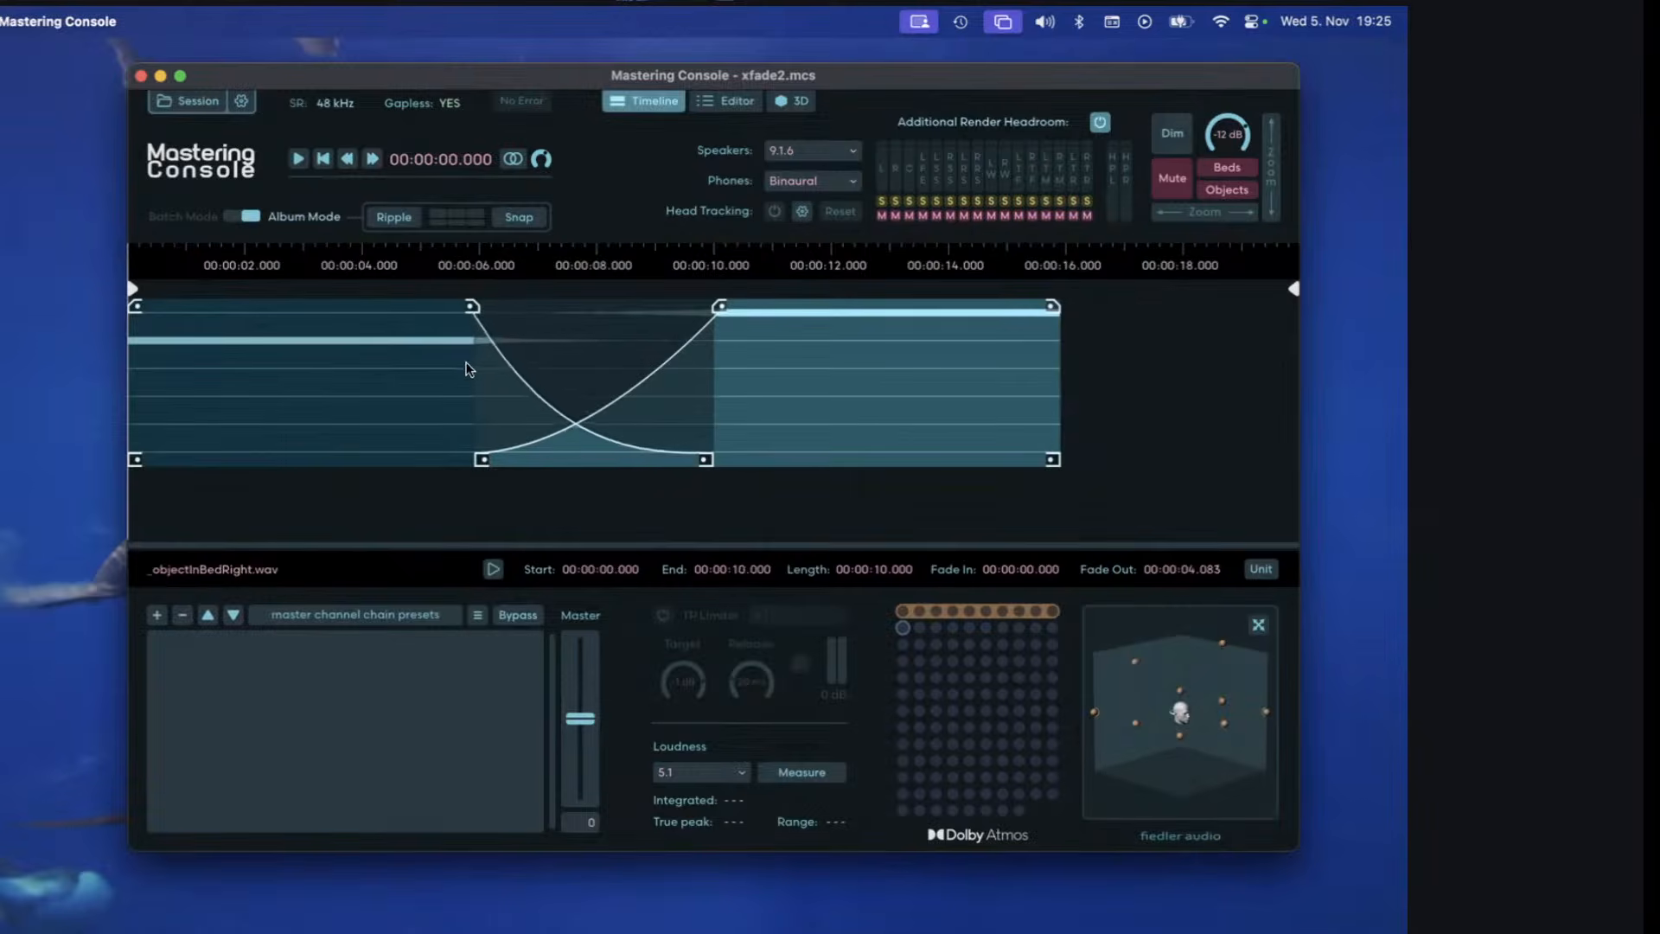
click(485, 356)
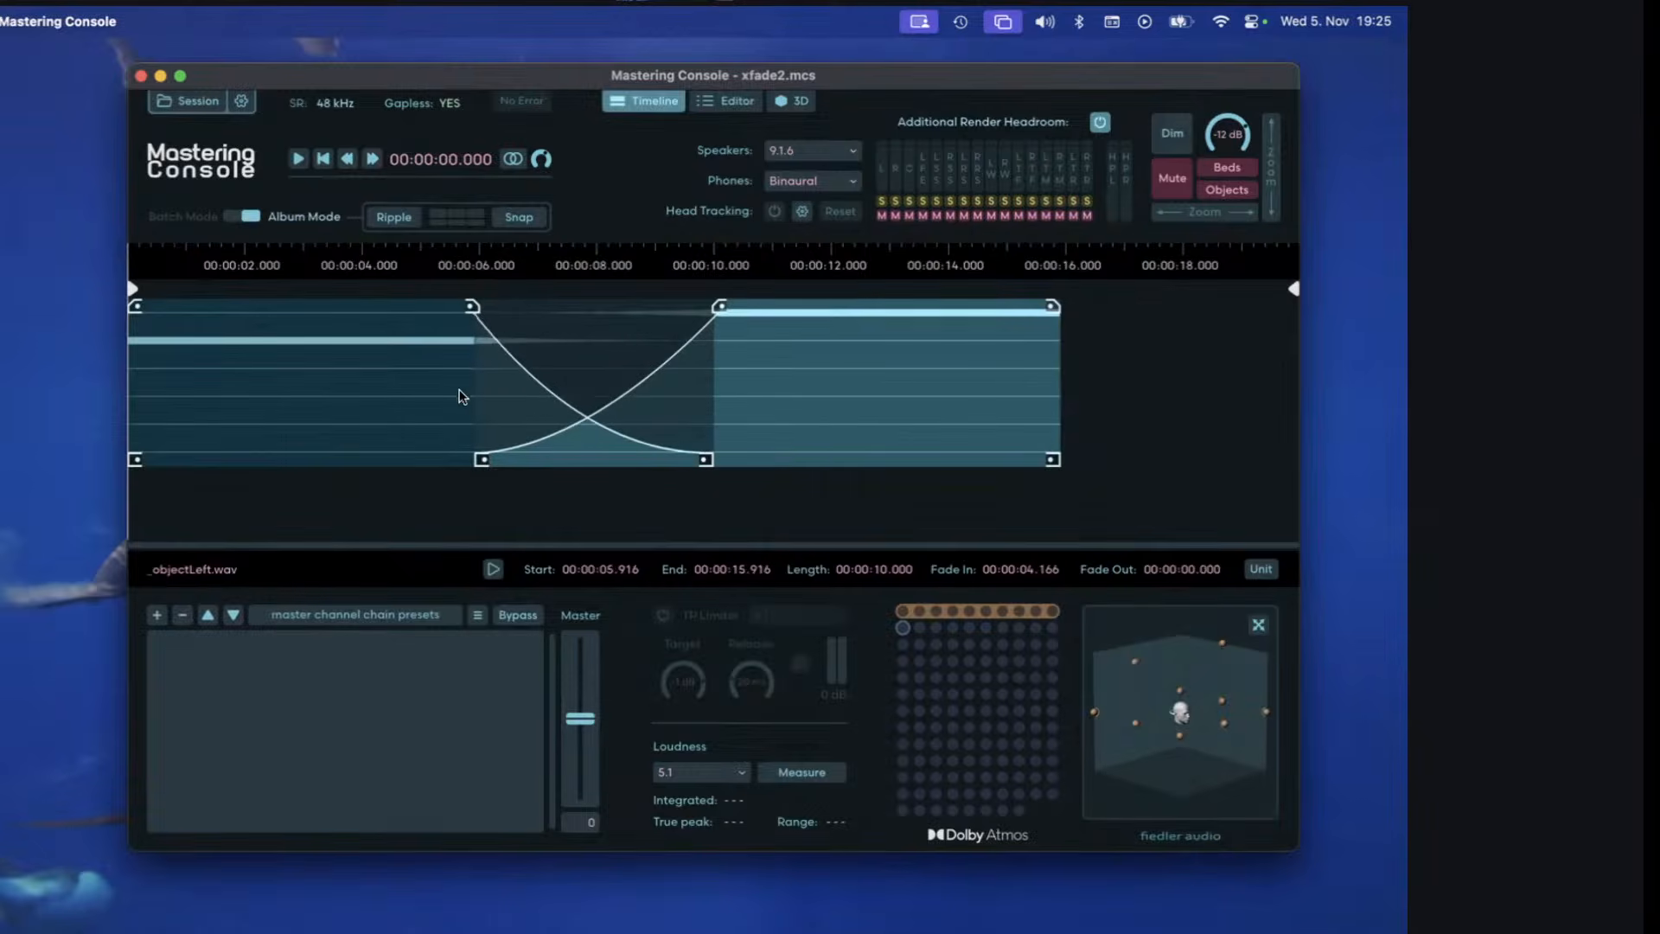
mouse_move(470, 305)
click(486, 347)
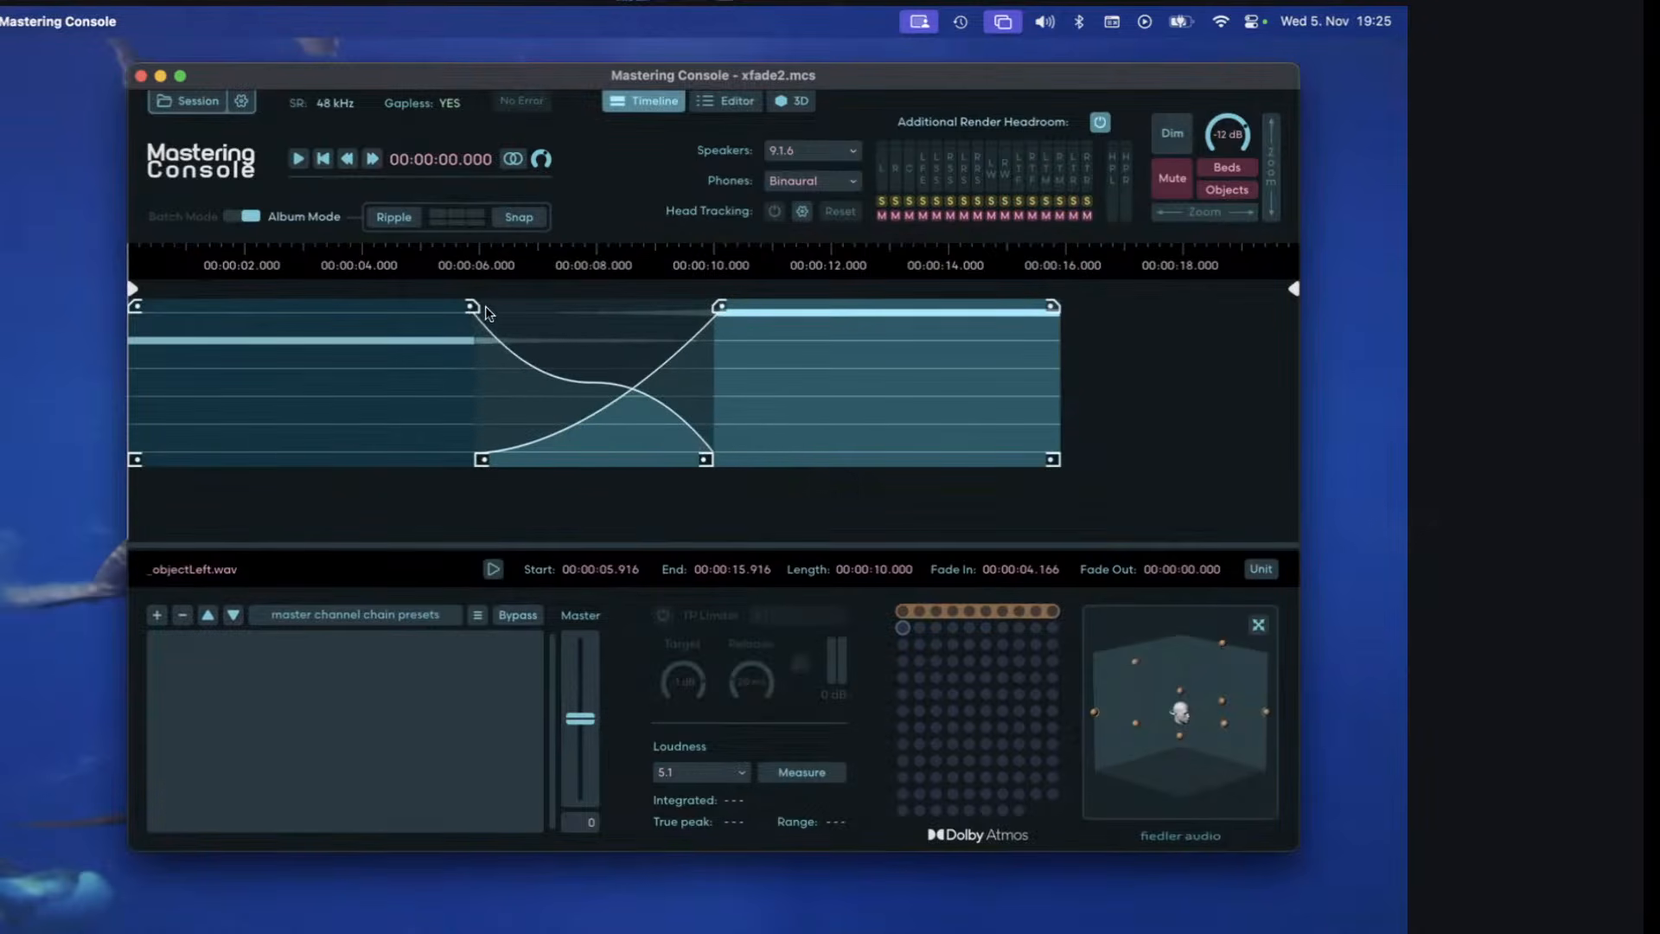
drag(472, 307, 506, 215)
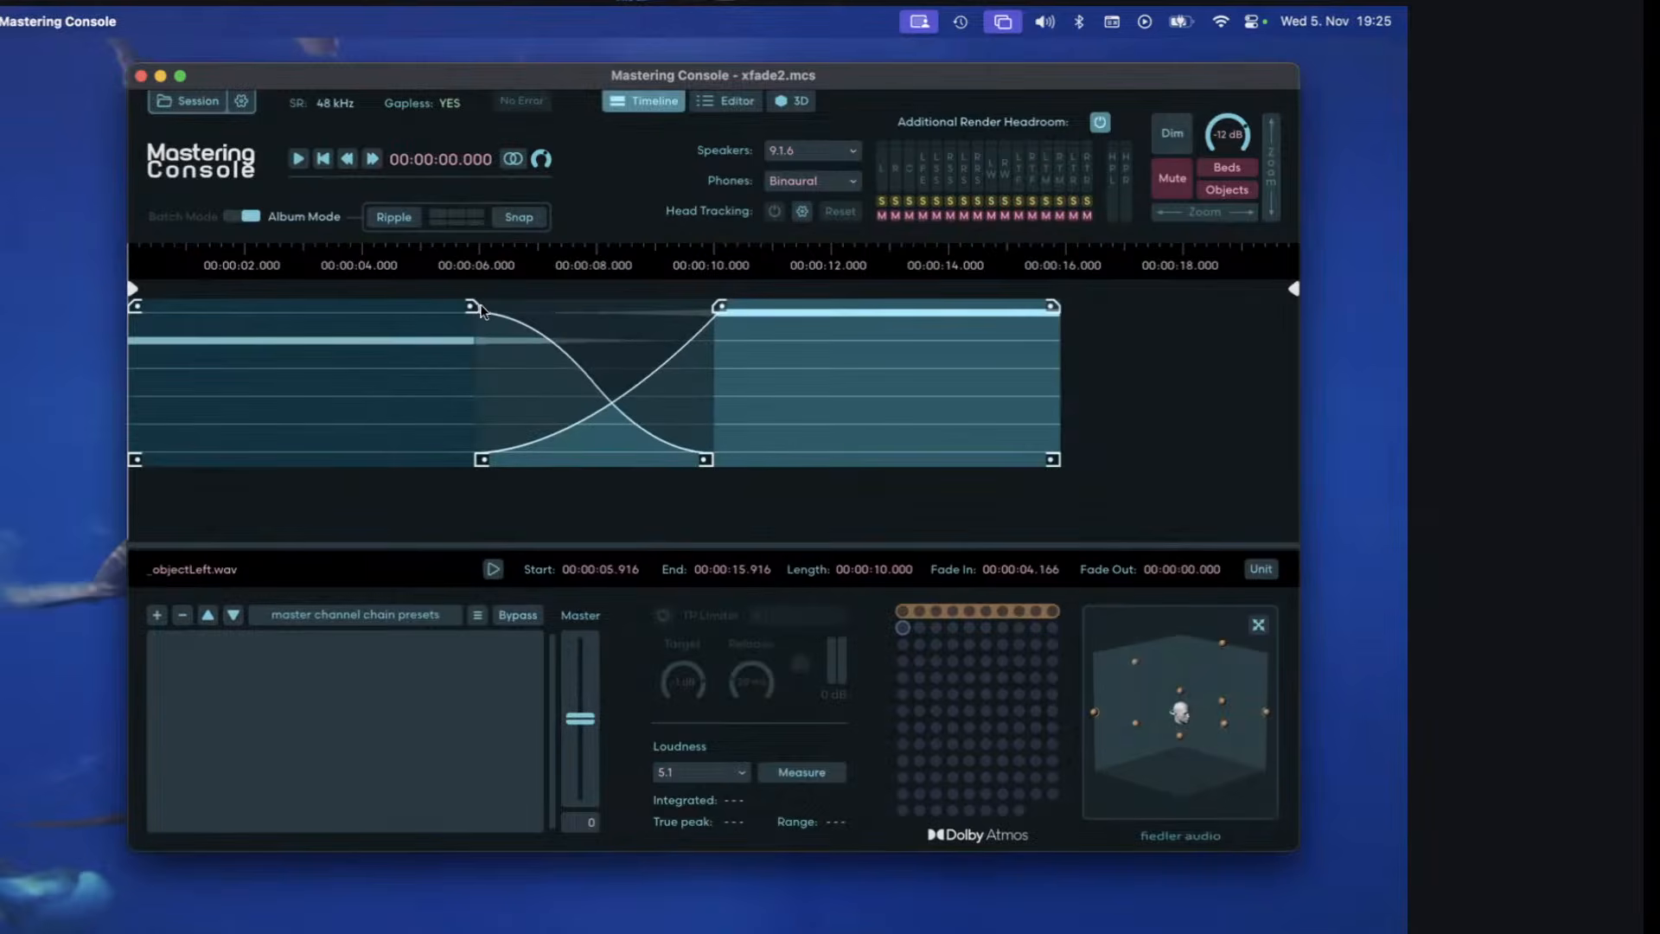